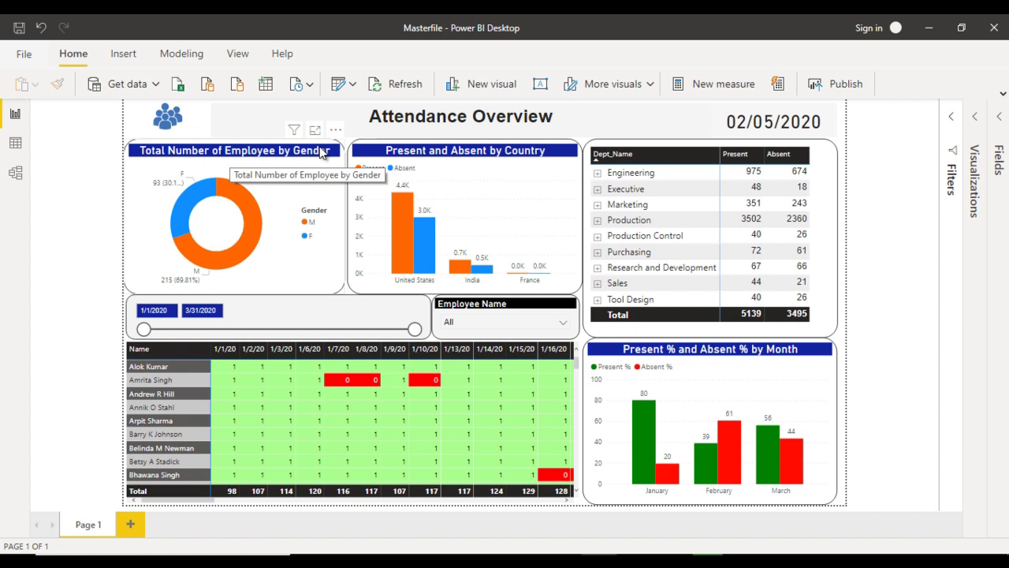
# - Expand the Engineering department in the department matrix to view its employees' present and absent counts, and collapse it again
pyautogui.moveTo(261, 214)
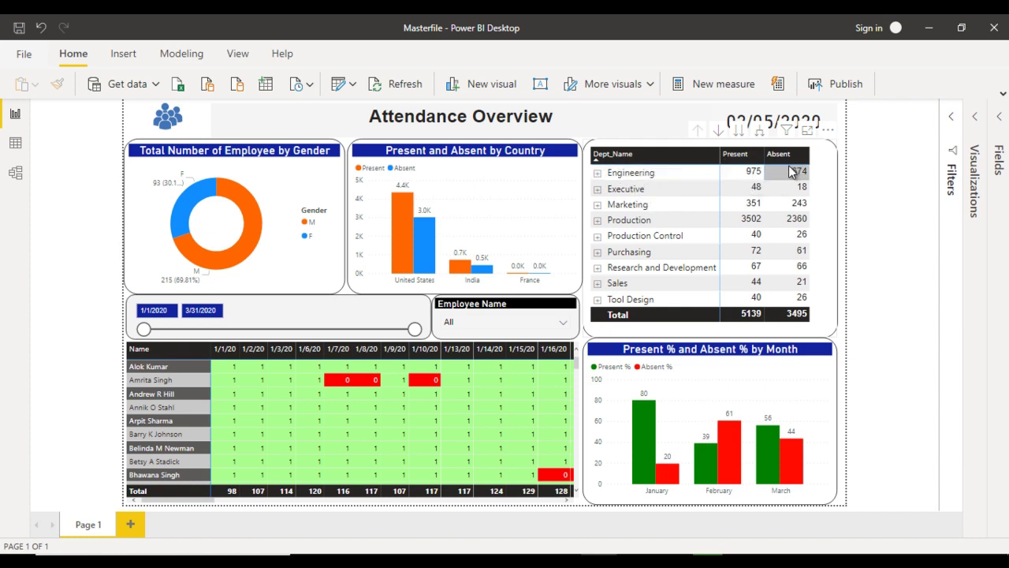
pyautogui.click(598, 173)
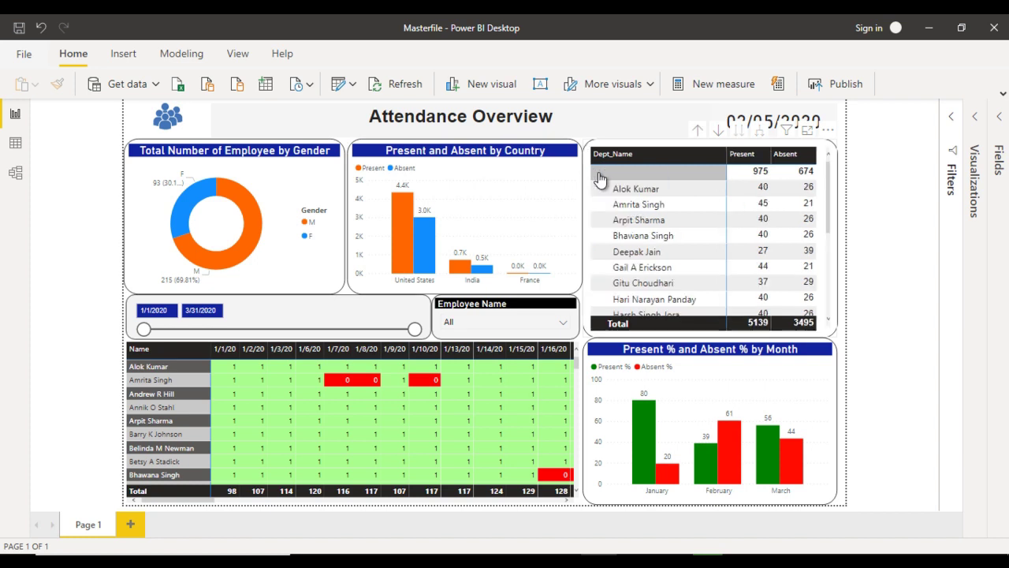
pyautogui.click(674, 186)
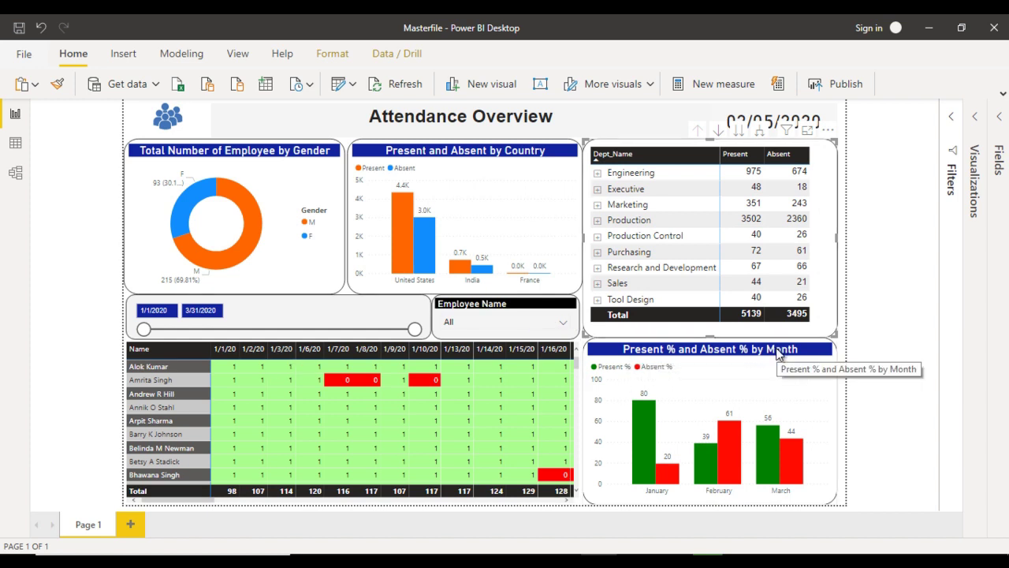
# - Examine the monthly present and absent percentages for February and March, and browse the date columns of the employee attendance matrix
pyautogui.moveTo(640, 411)
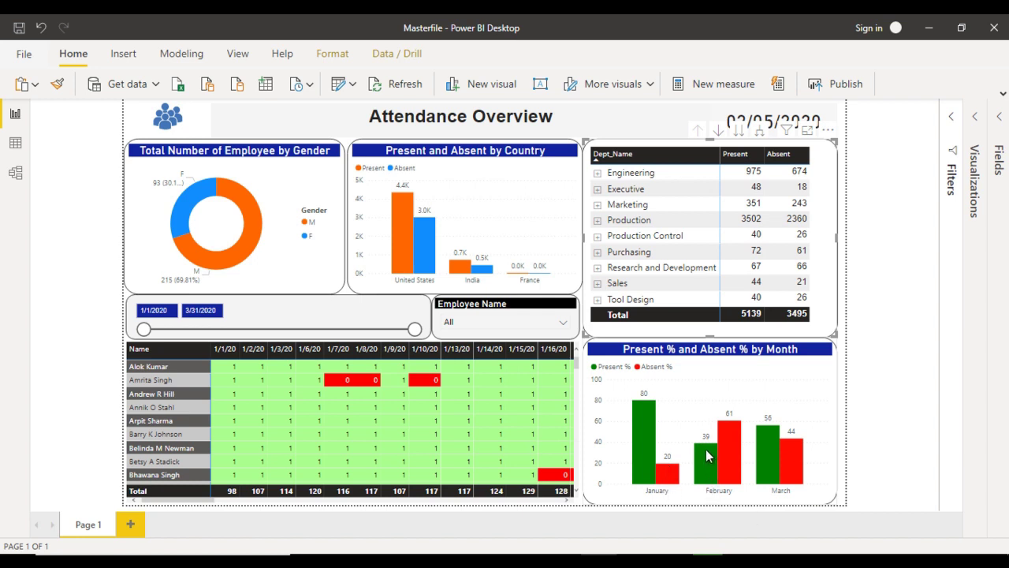
pyautogui.moveTo(707, 455)
pyautogui.moveTo(731, 435)
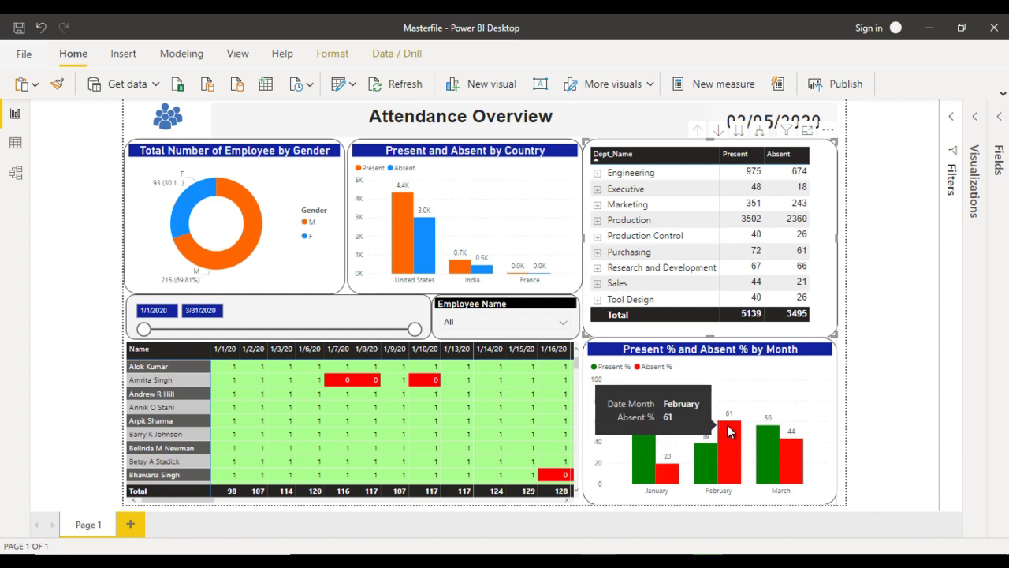
pyautogui.moveTo(769, 441)
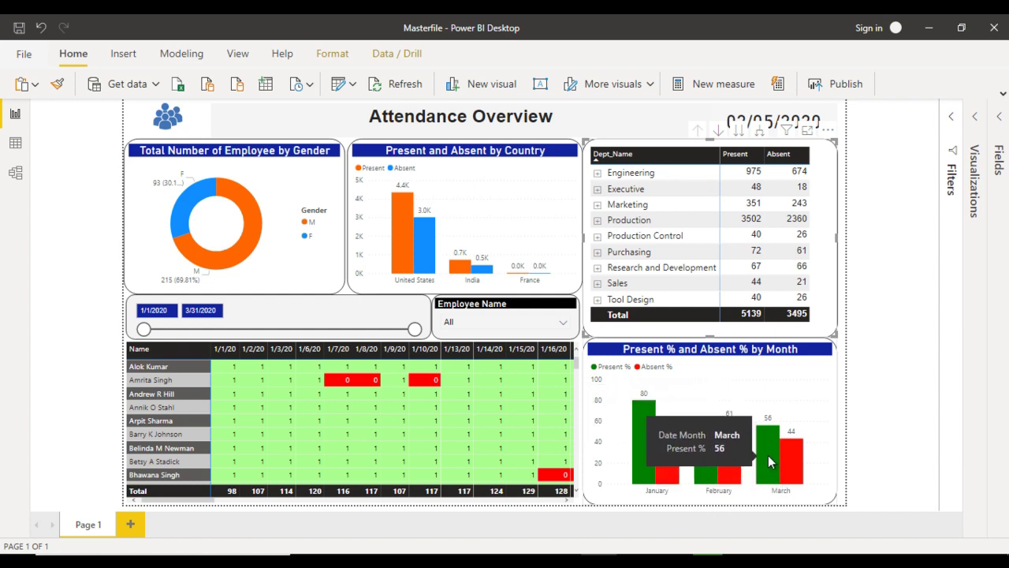
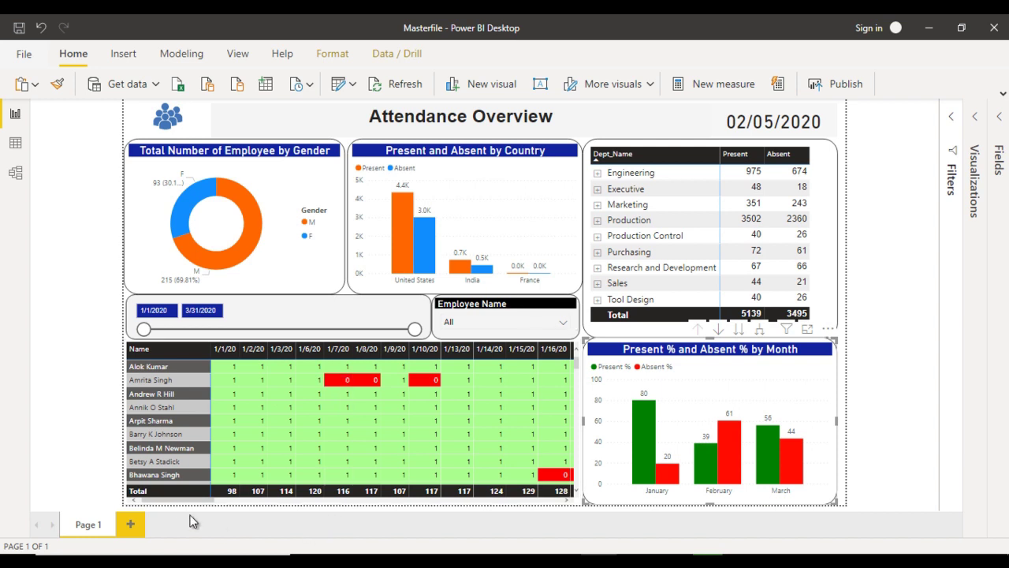
pyautogui.click(170, 499)
pyautogui.moveTo(172, 499); pyautogui.dragTo(138, 505)
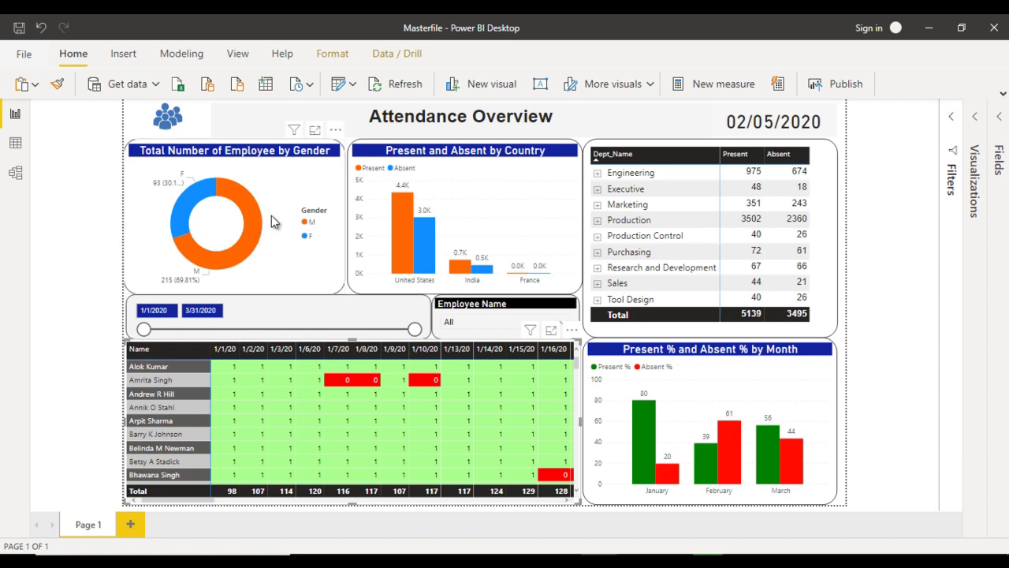
# - Try the date slicer on 1/1/2020 to 1/7/2020 with the 1/6/20 column cross-highlighted, and restore the end date to 3/31/2020
pyautogui.moveTo(417, 329); pyautogui.dragTo(164, 332)
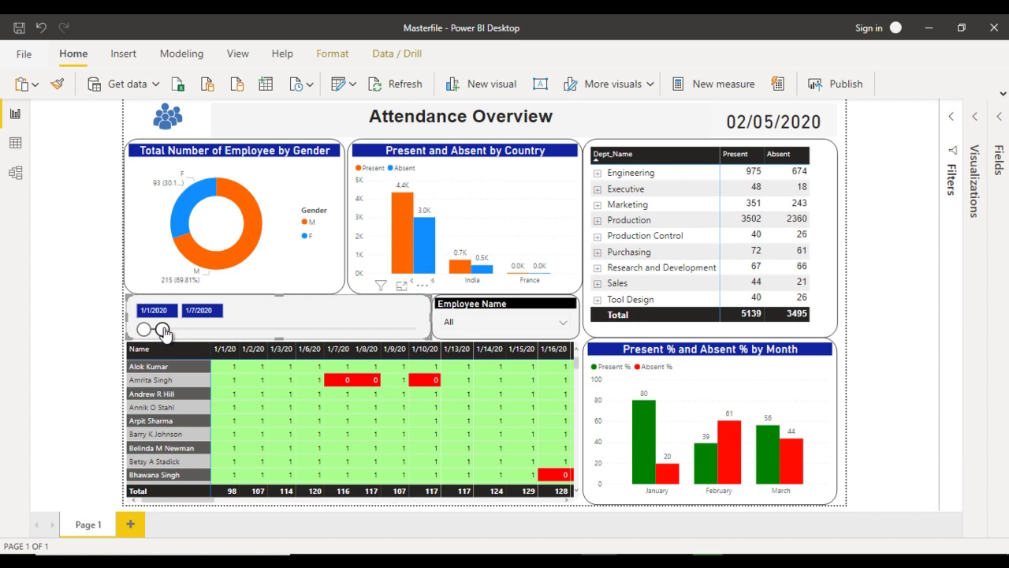
pyautogui.click(308, 357)
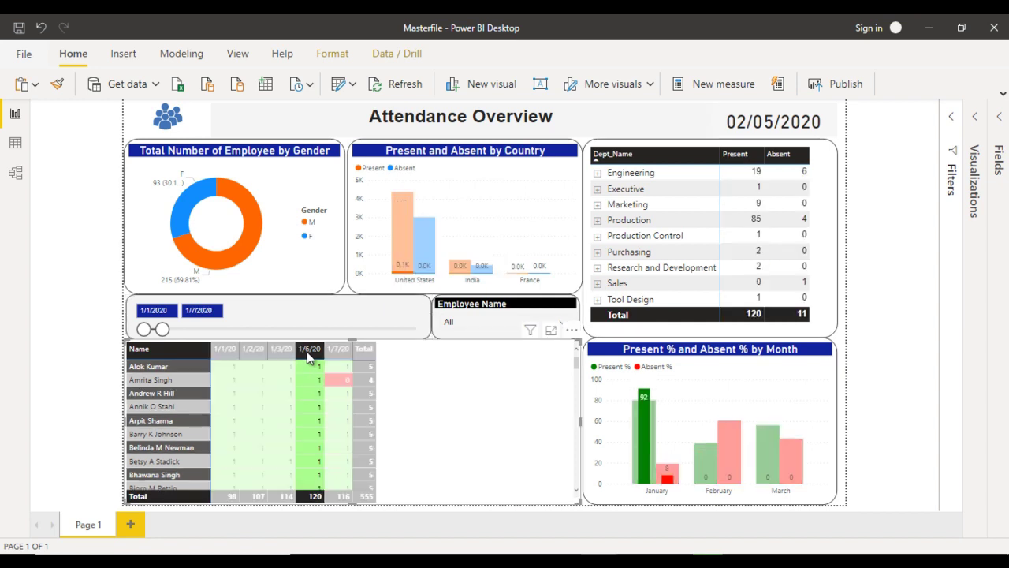
pyautogui.click(383, 376)
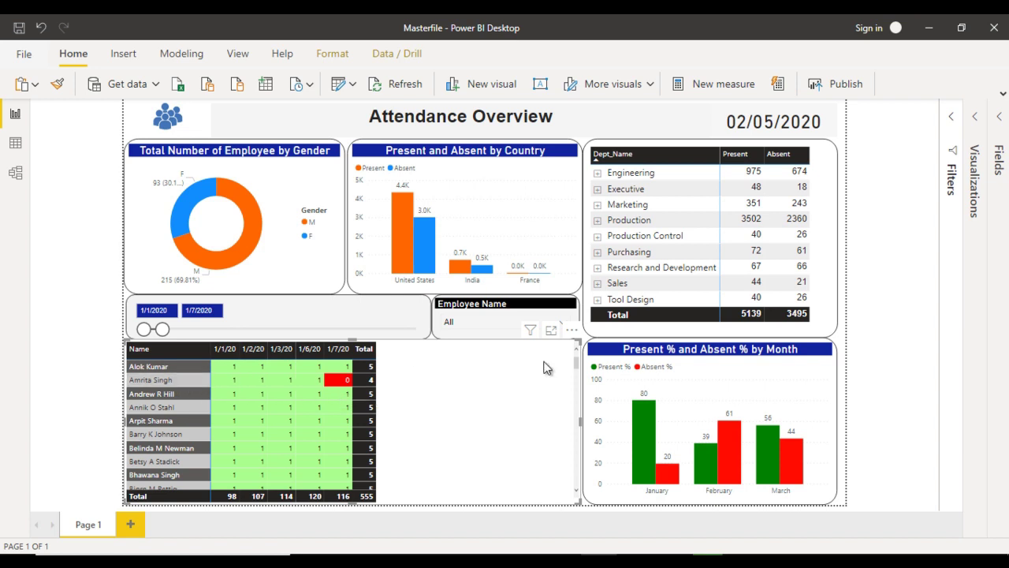
pyautogui.moveTo(578, 368)
pyautogui.mouseDown()
pyautogui.moveTo(578, 423)
pyautogui.moveTo(578, 362)
pyautogui.mouseUp()
pyautogui.moveTo(162, 329); pyautogui.dragTo(413, 328)
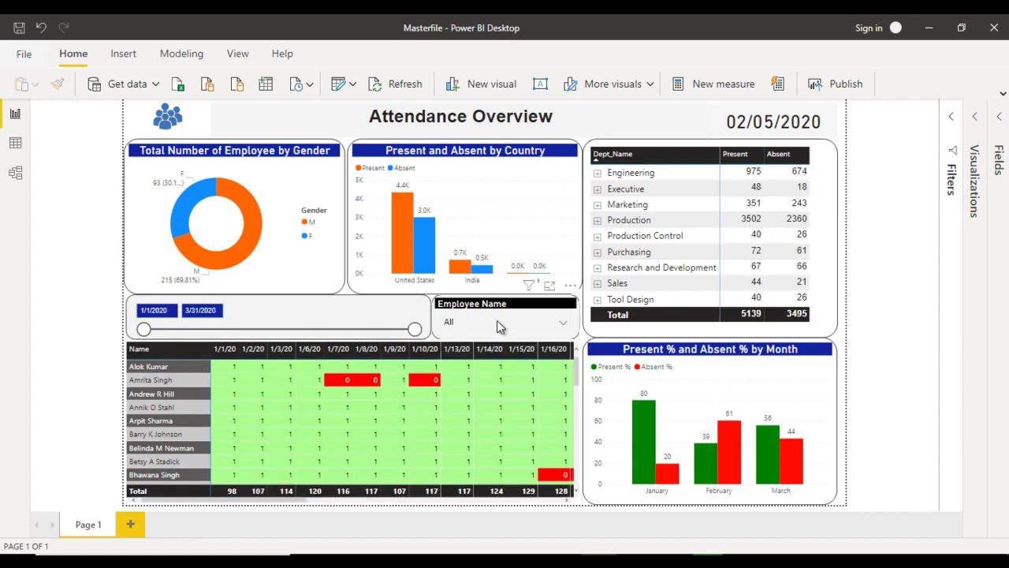
# - Filter the attendance matrix to a single employee and review that employee's daily attendance from March back to early January
pyautogui.click(497, 321)
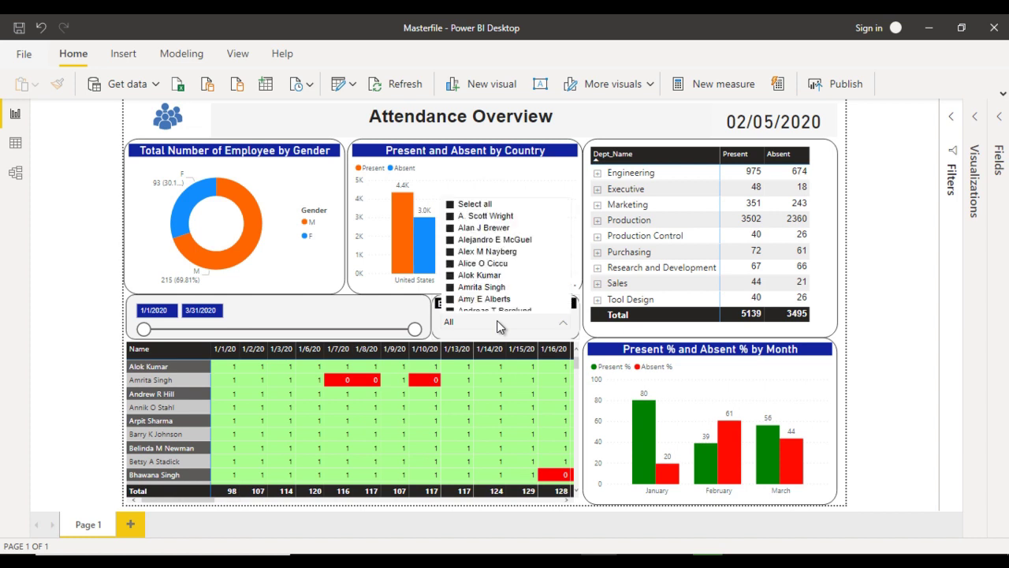
pyautogui.click(479, 205)
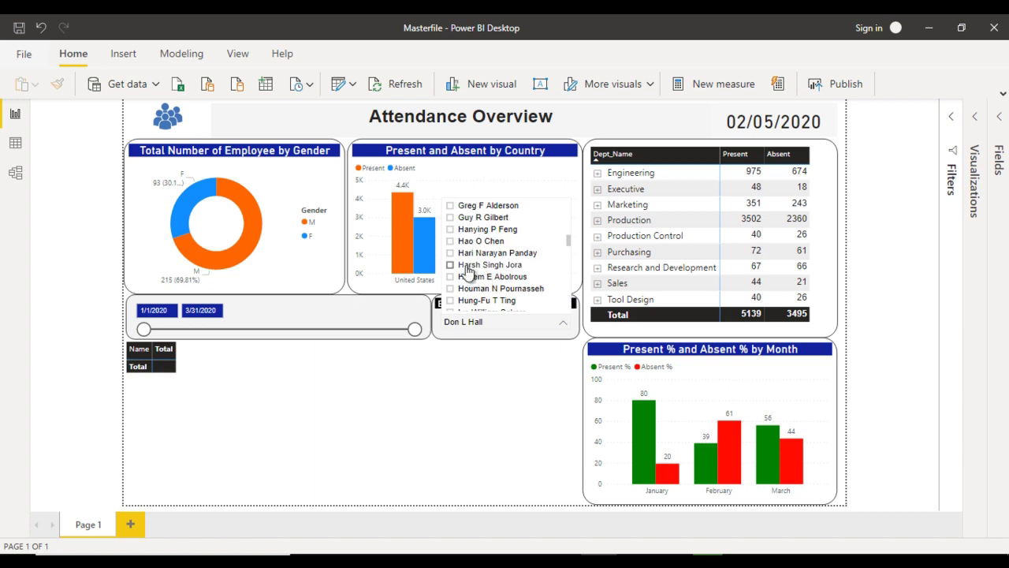
pyautogui.click(464, 265)
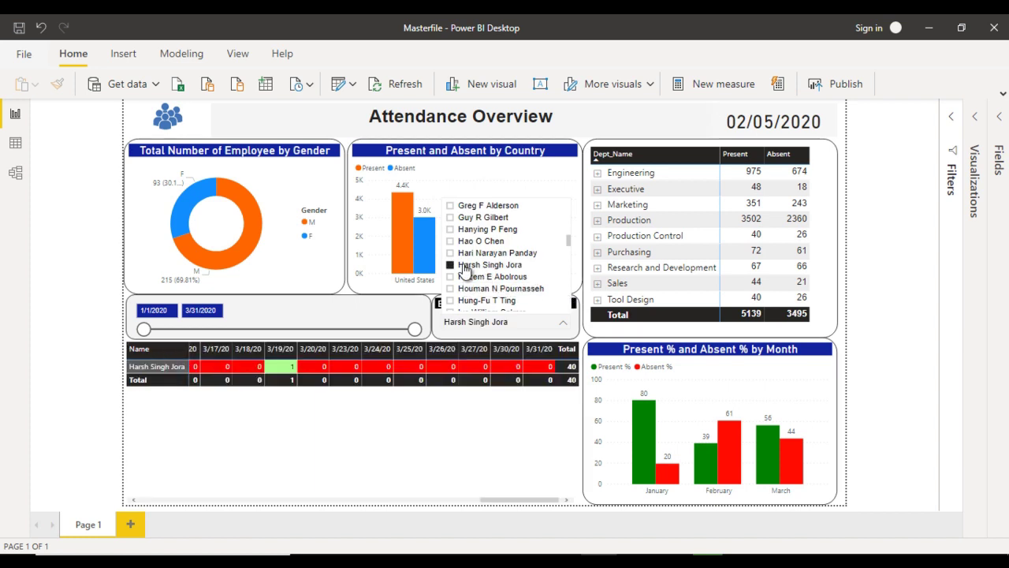
pyautogui.click(266, 425)
pyautogui.click(266, 426)
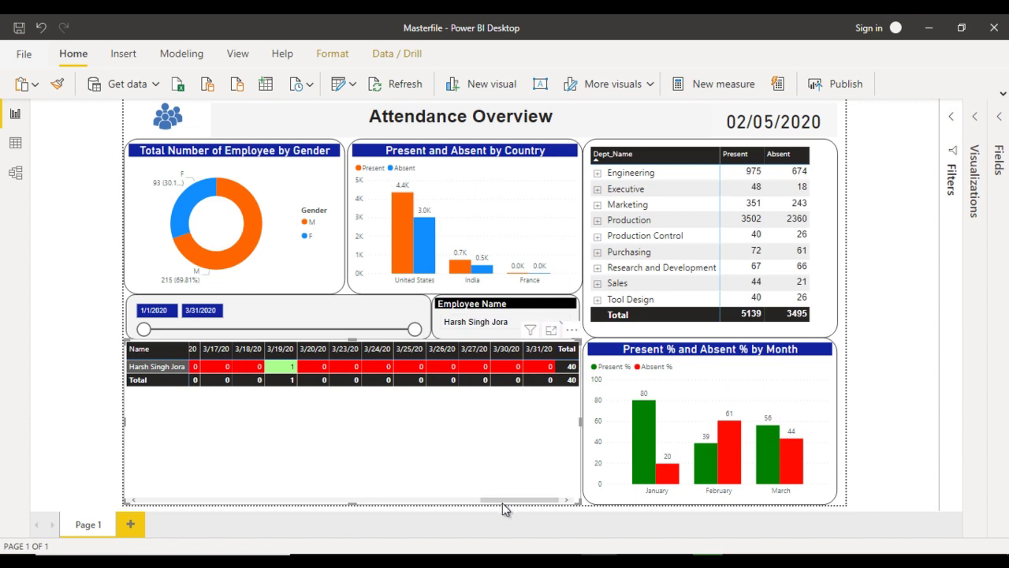
pyautogui.moveTo(495, 500); pyautogui.dragTo(145, 509)
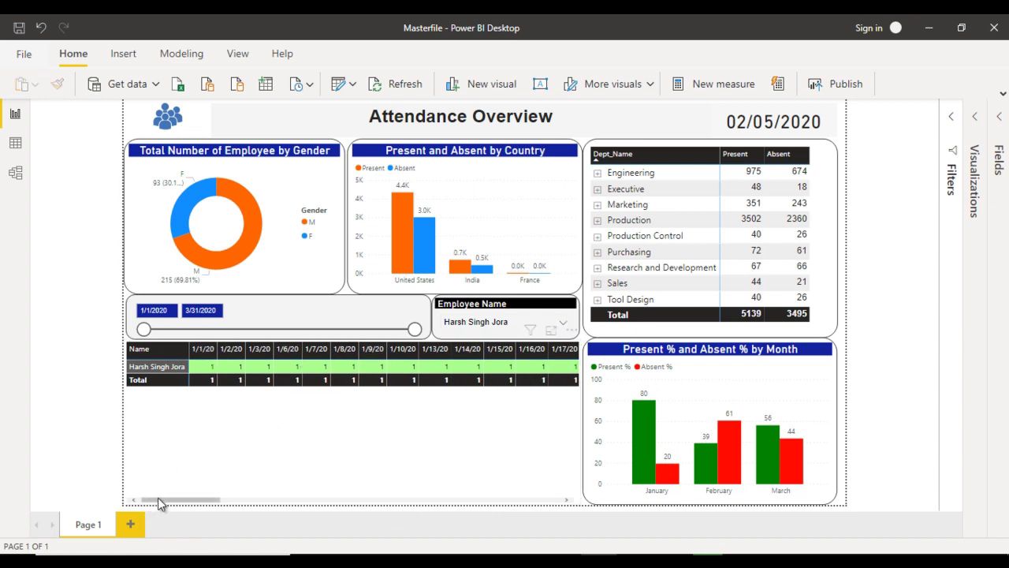
pyautogui.moveTo(158, 500); pyautogui.dragTo(129, 510)
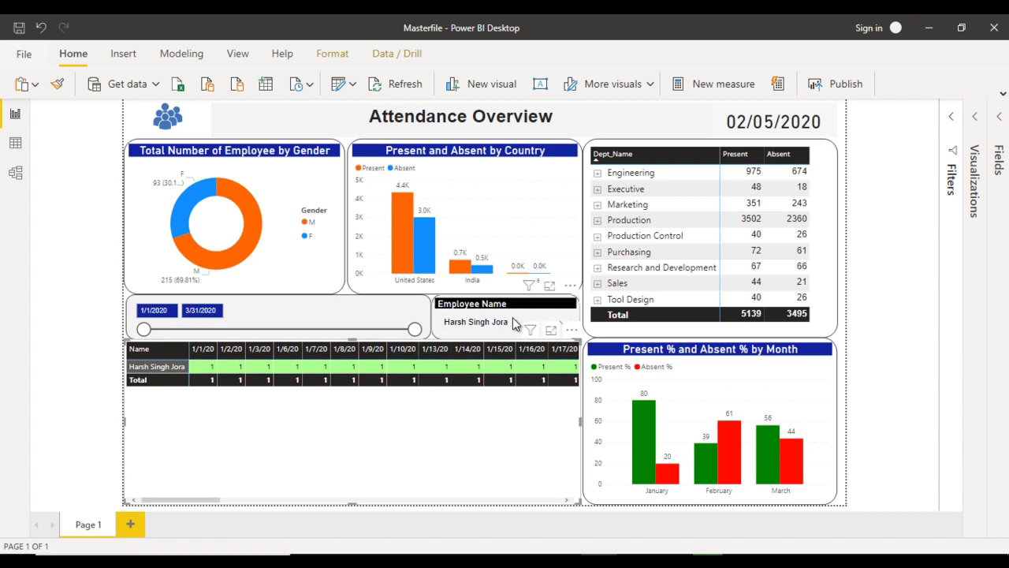
# - Clear the Employee Name slicer so the matrix covers all employees
pyautogui.click(441, 318)
pyautogui.click(441, 319)
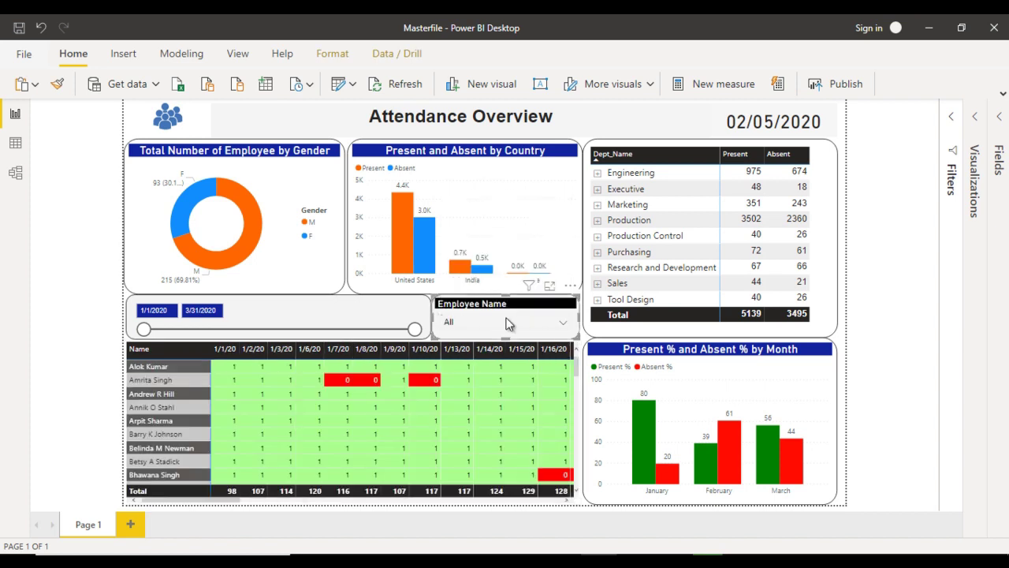
pyautogui.click(886, 304)
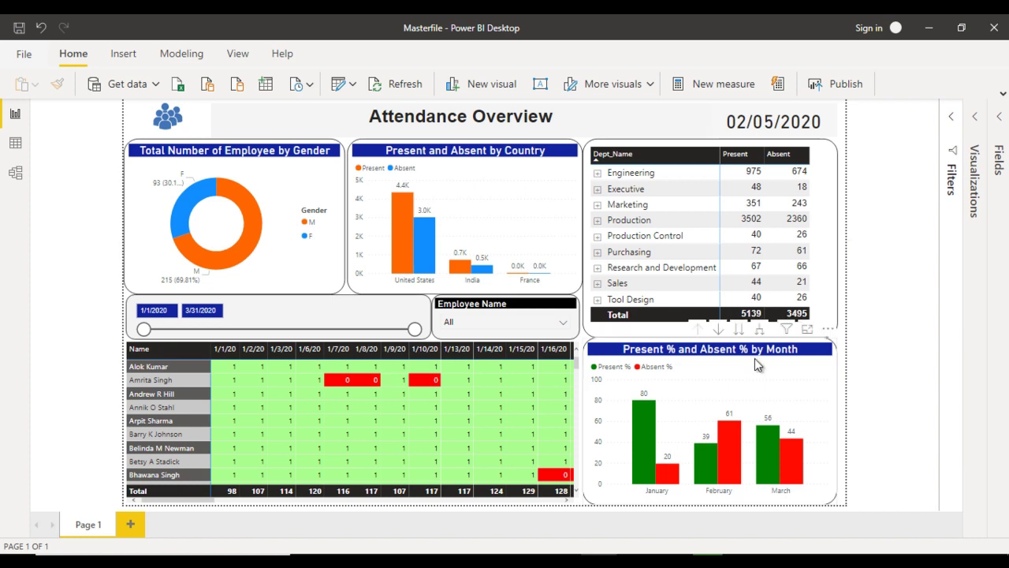
# - Switch to the MasterTbl.xlsx workbook in Excel and go to the header row of the EmployeeMaster sheet
pyautogui.moveTo(635, 559)
pyautogui.click(589, 514)
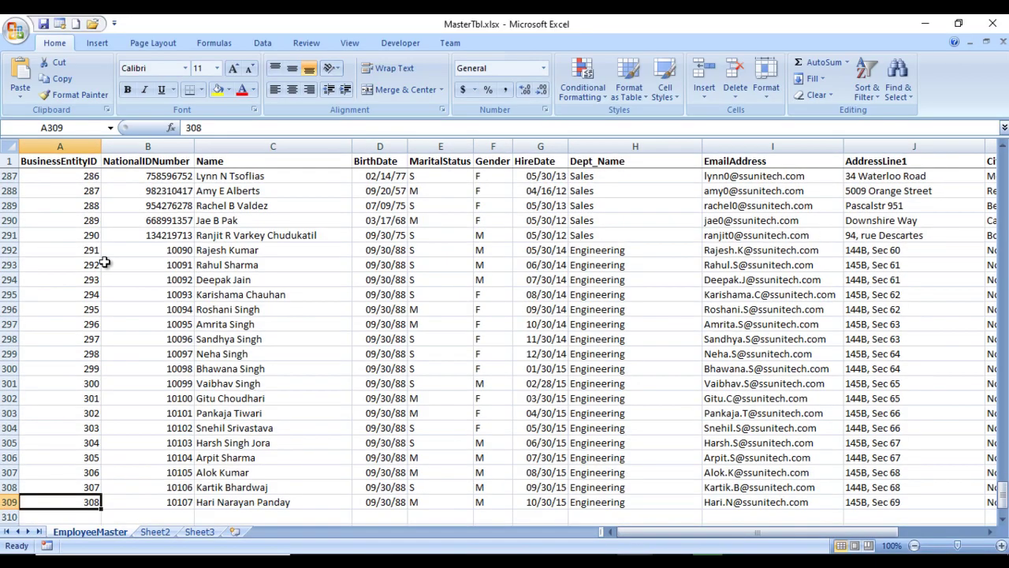
pyautogui.click(75, 249)
pyautogui.hotkey('ctrl', 'Up')
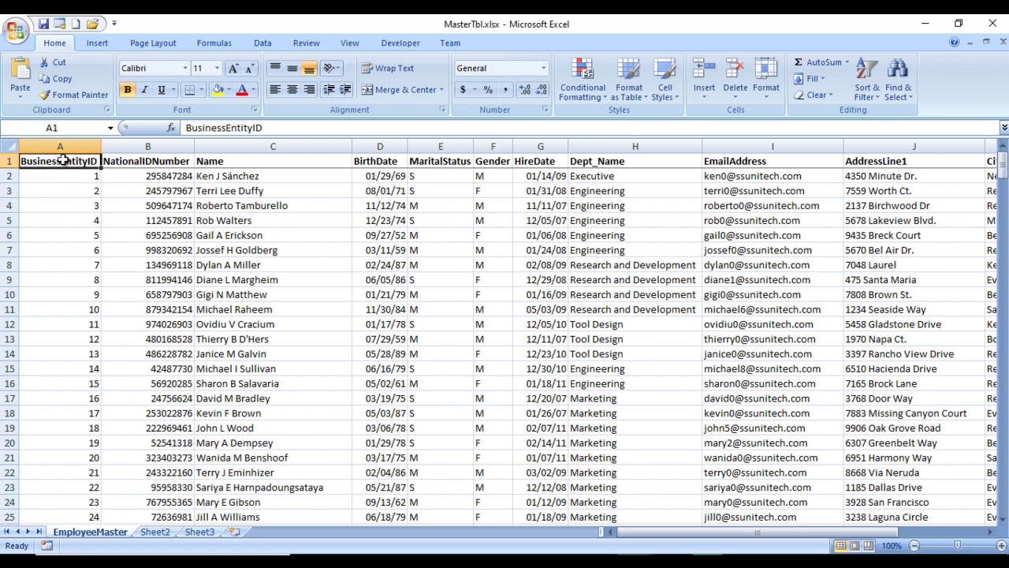
# - Review the EmployeeMaster column headers from NationalIDNumber across to PostalCode, and return to cell A1
pyautogui.click(126, 163)
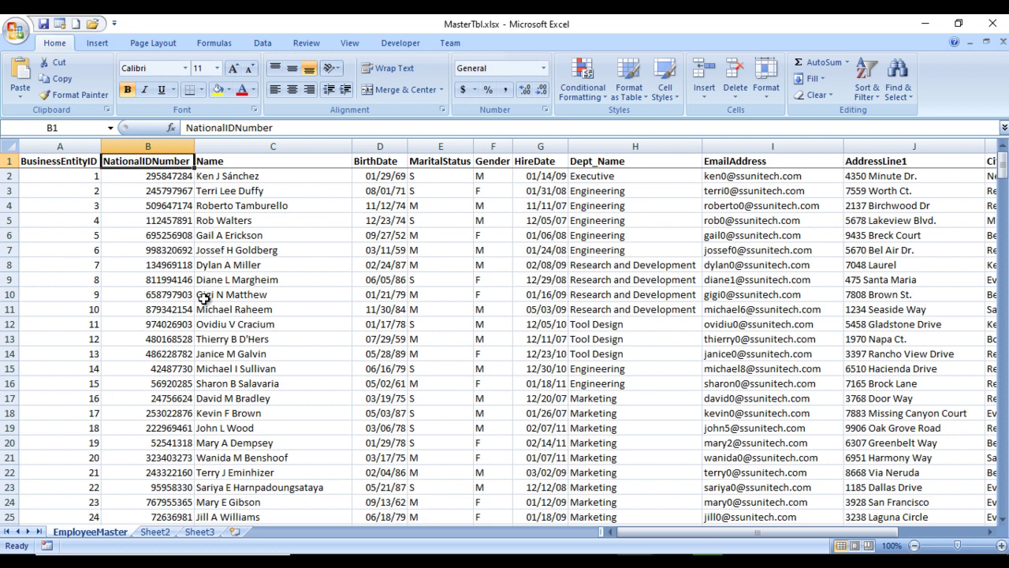
pyautogui.press('Right')
pyautogui.press('Right')
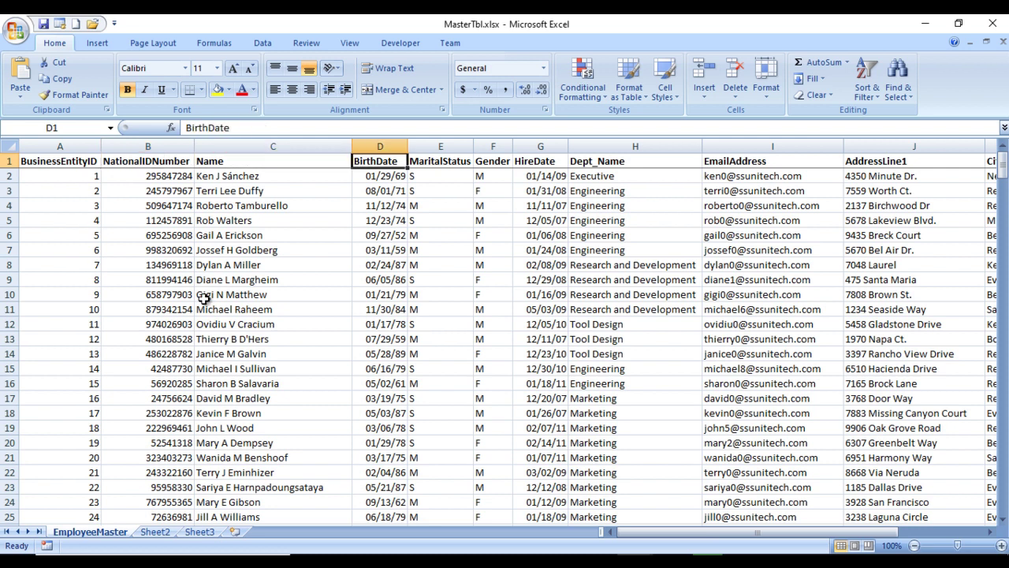
pyautogui.press('Right')
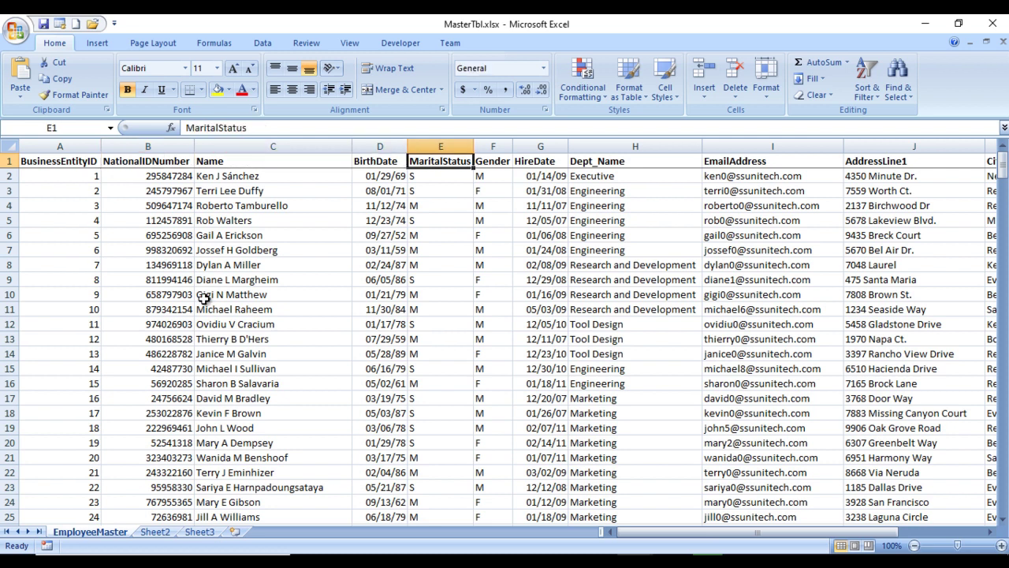
pyautogui.press('Right')
pyautogui.press('Right')
pyautogui.press('Right')
pyautogui.press('Right')
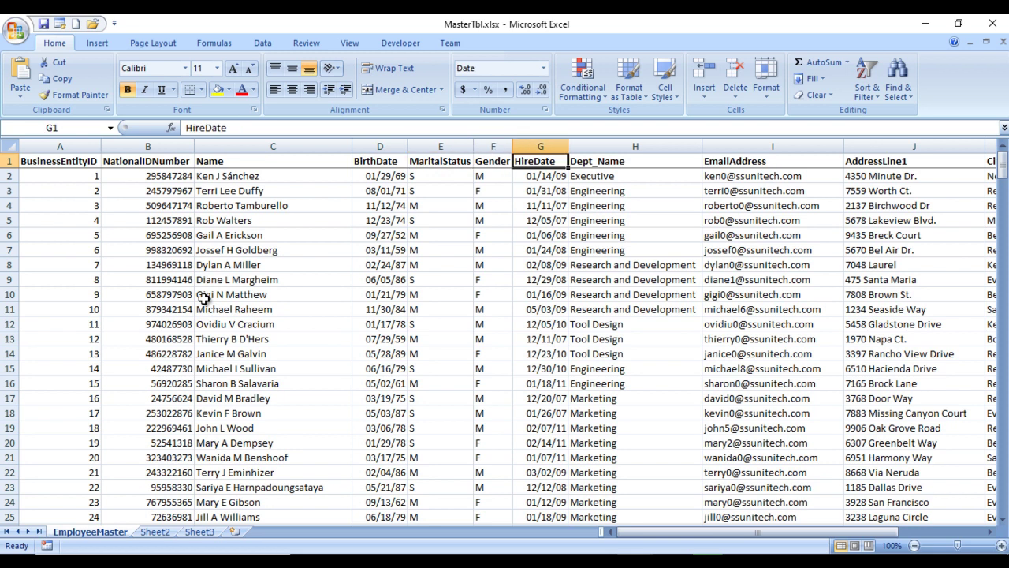
pyautogui.press('Right')
pyautogui.press('Right')
pyautogui.press('Right')
pyautogui.press('Right')
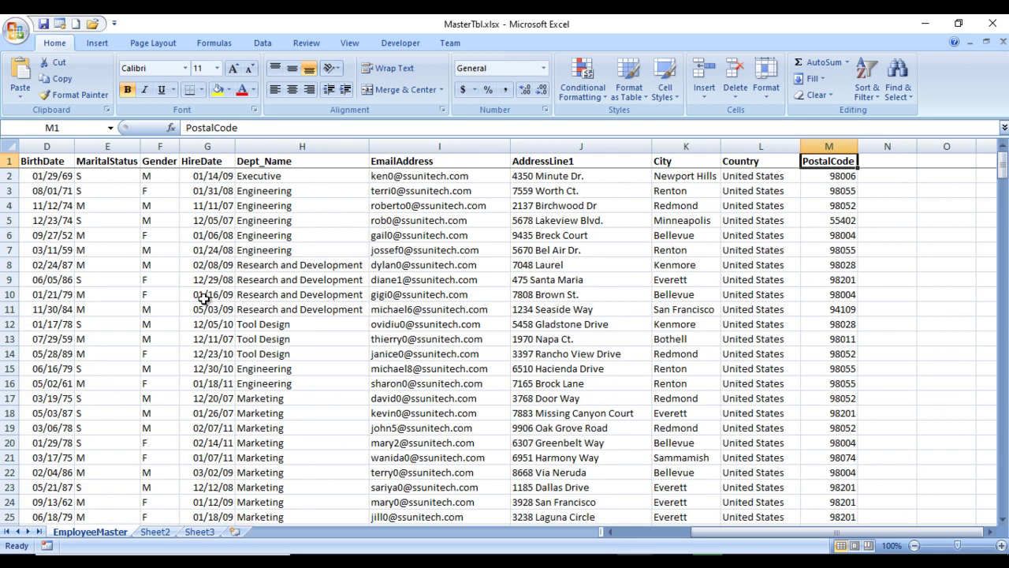
pyautogui.hotkey('ctrl', 'Home')
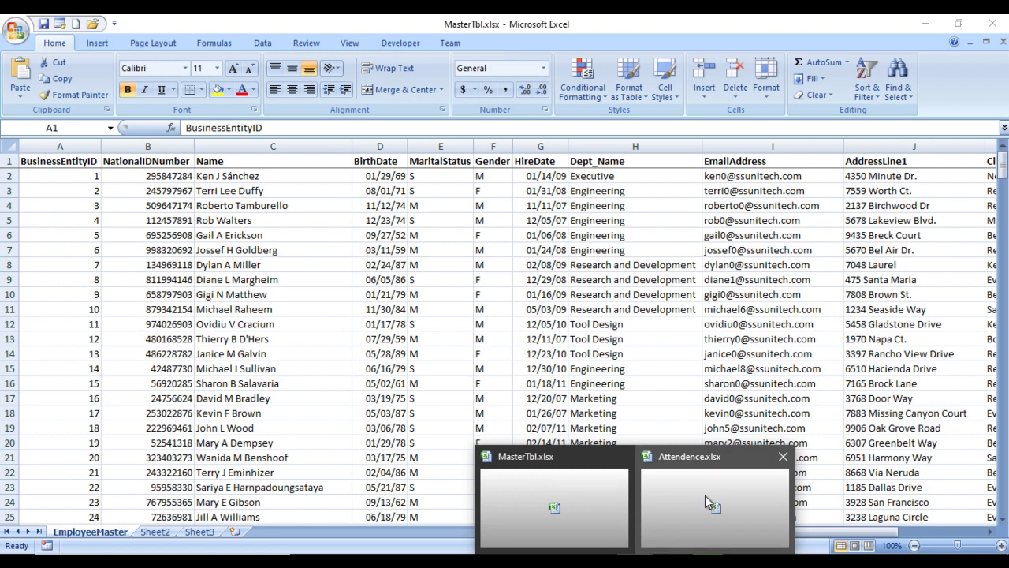
# - Switch to the Attendence.xlsx workbook and examine its EmpId, Date and Status columns
pyautogui.click(705, 495)
pyautogui.click(280, 350)
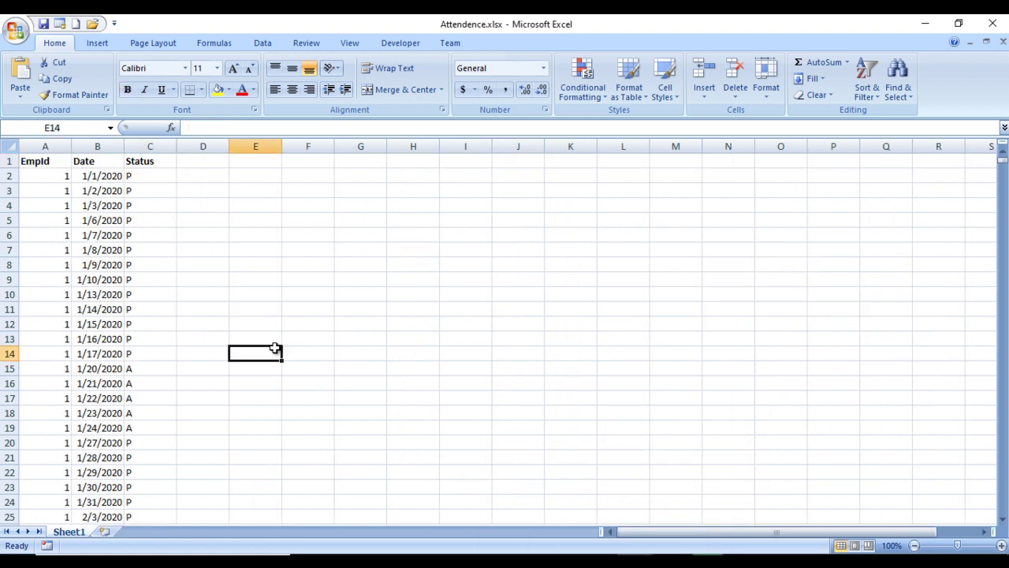
pyautogui.click(40, 174)
pyautogui.press('Up')
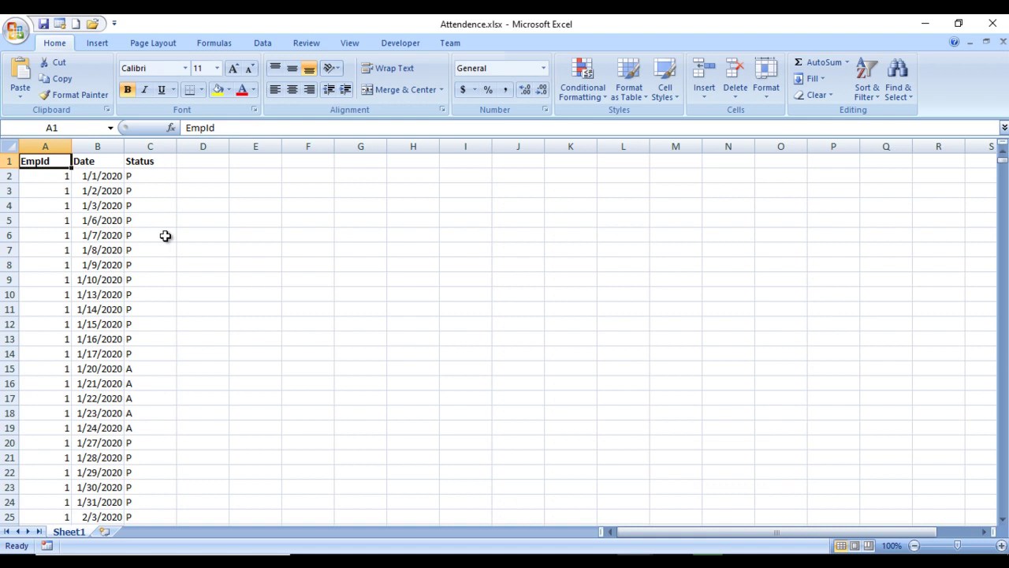
pyautogui.click(210, 161)
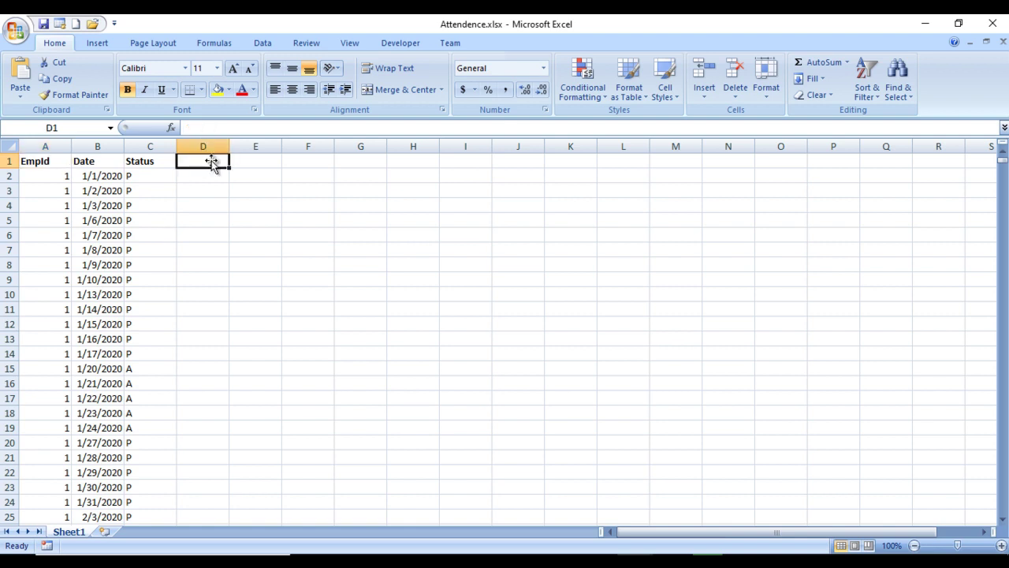
pyautogui.click(261, 161)
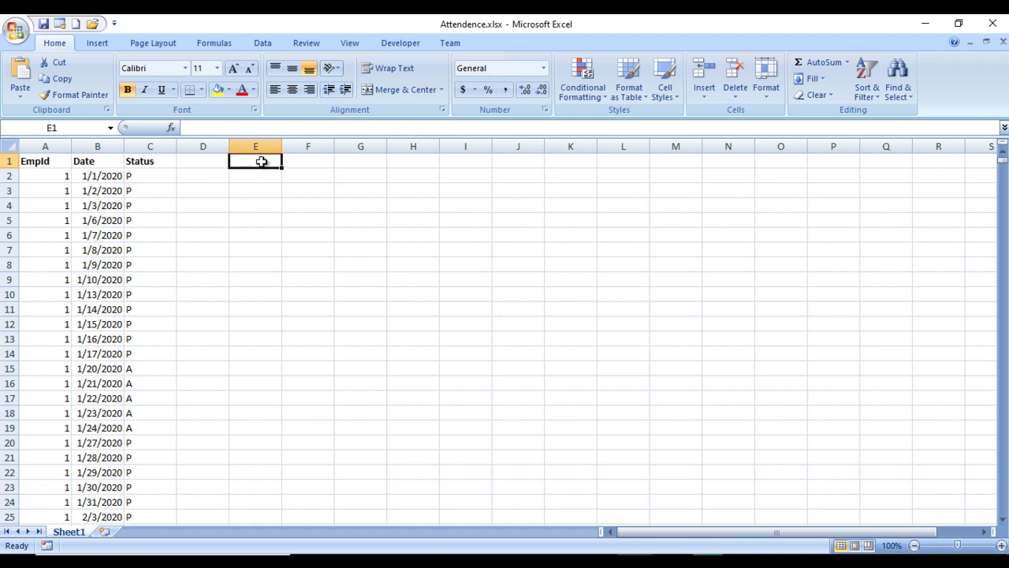
pyautogui.click(44, 164)
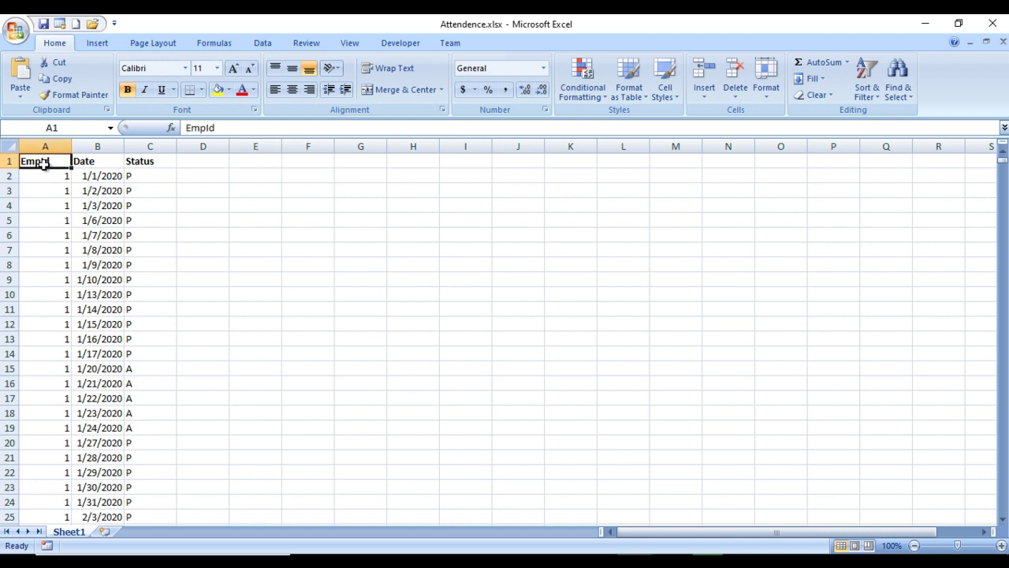
pyautogui.click(83, 159)
pyautogui.click(147, 161)
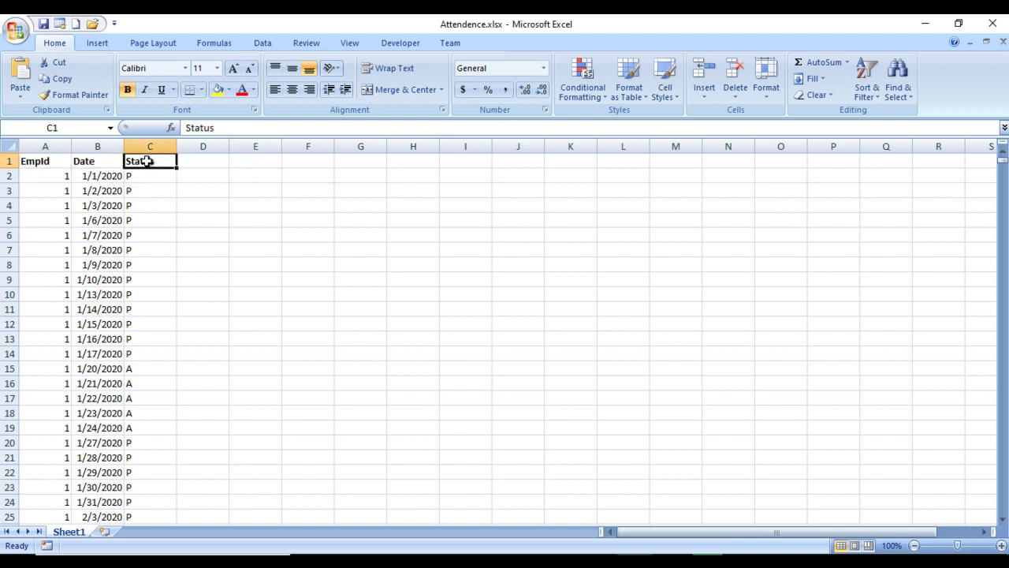
pyautogui.click(41, 175)
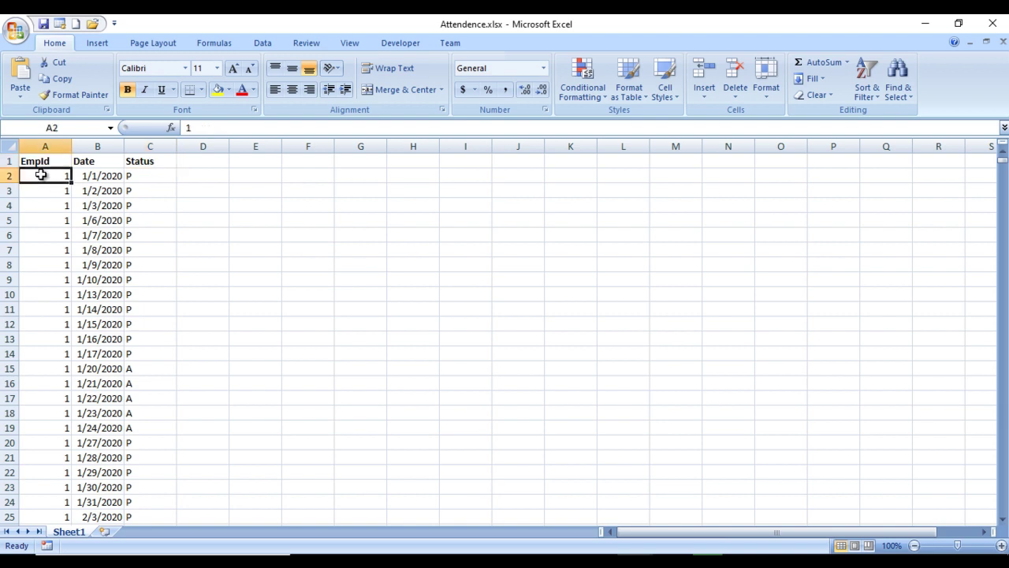
# - Examine the first employee's attendance rows, checking the EmpId, Date and Status entries for present and absent days
pyautogui.click(88, 175)
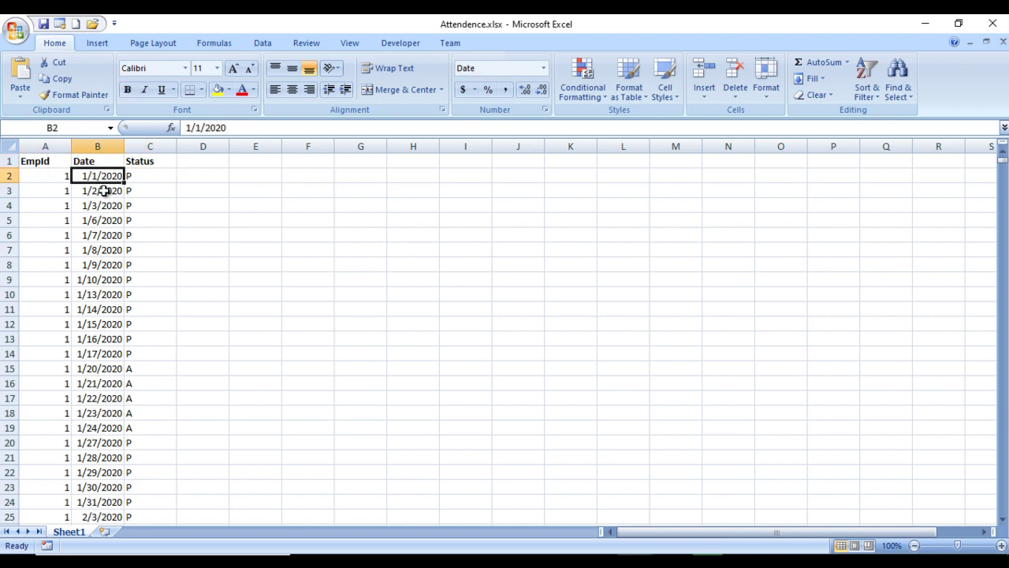
pyautogui.click(153, 176)
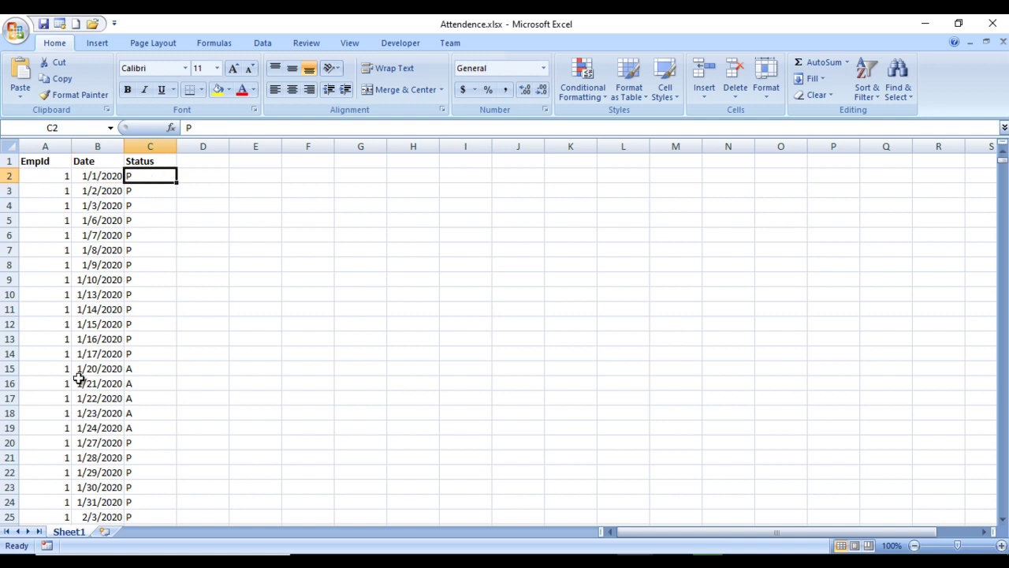
pyautogui.click(109, 369)
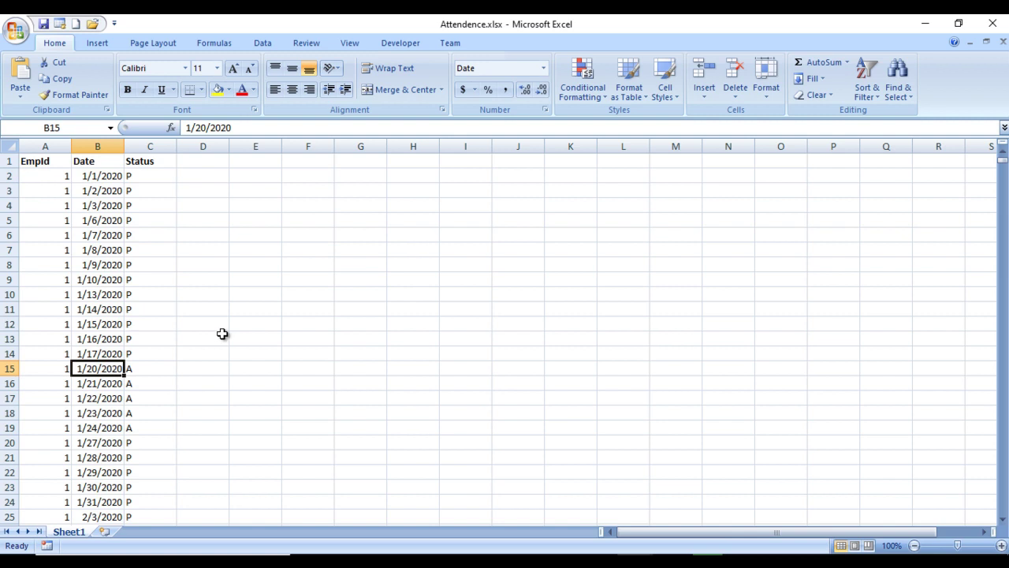
pyautogui.click(153, 368)
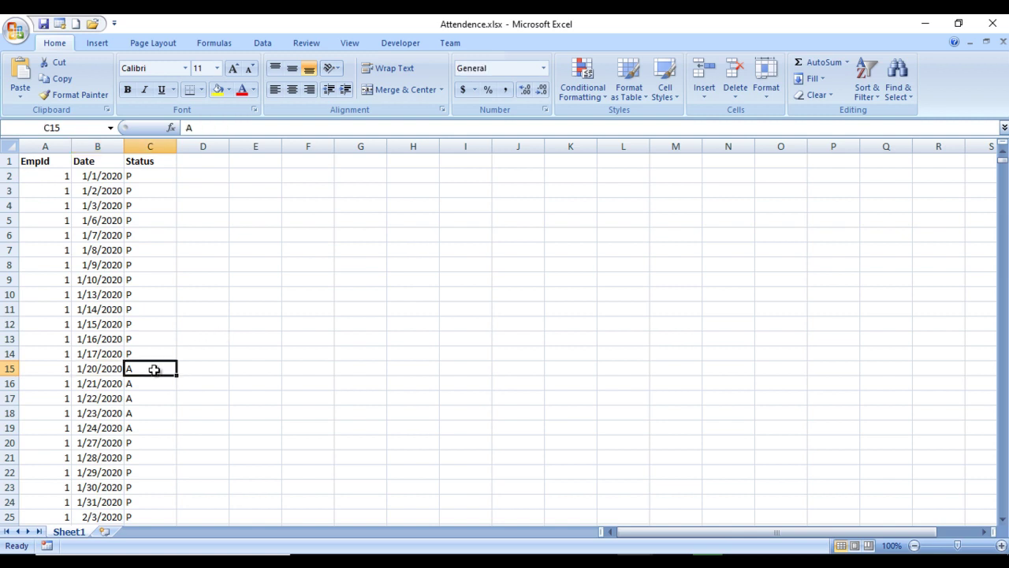
pyautogui.click(45, 376)
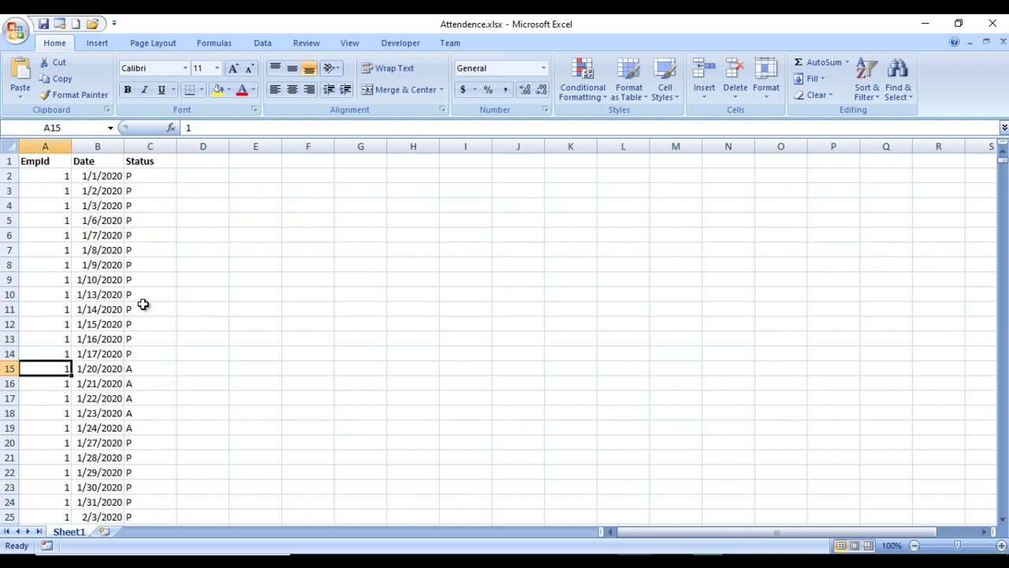
pyautogui.click(123, 339)
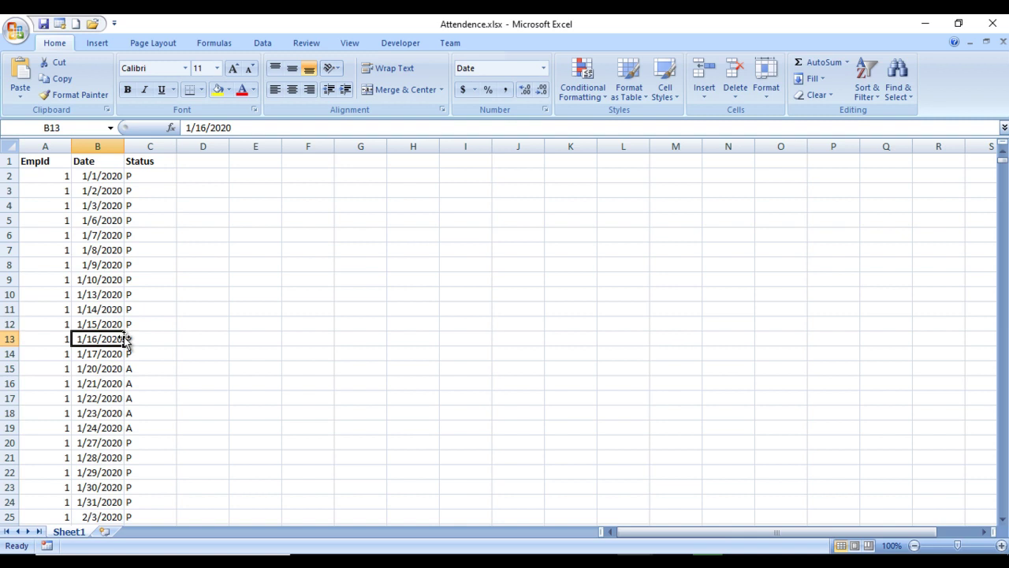
pyautogui.click(102, 278)
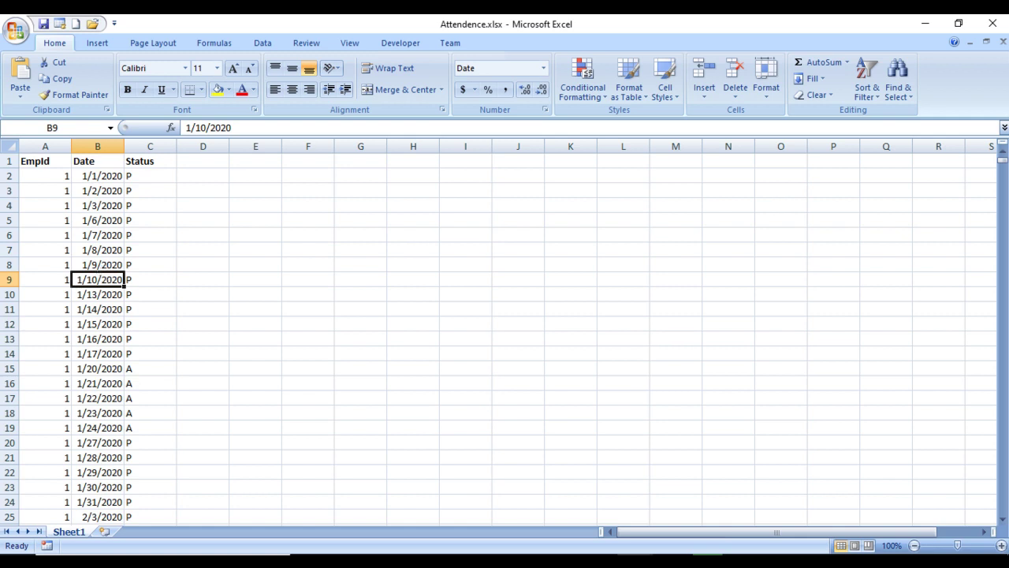
# - Search the installed apps for Power BI and launch Power BI Desktop with a blank report
pyautogui.press('super')
pyautogui.press('super')
pyautogui.press('super')
pyautogui.press('super')
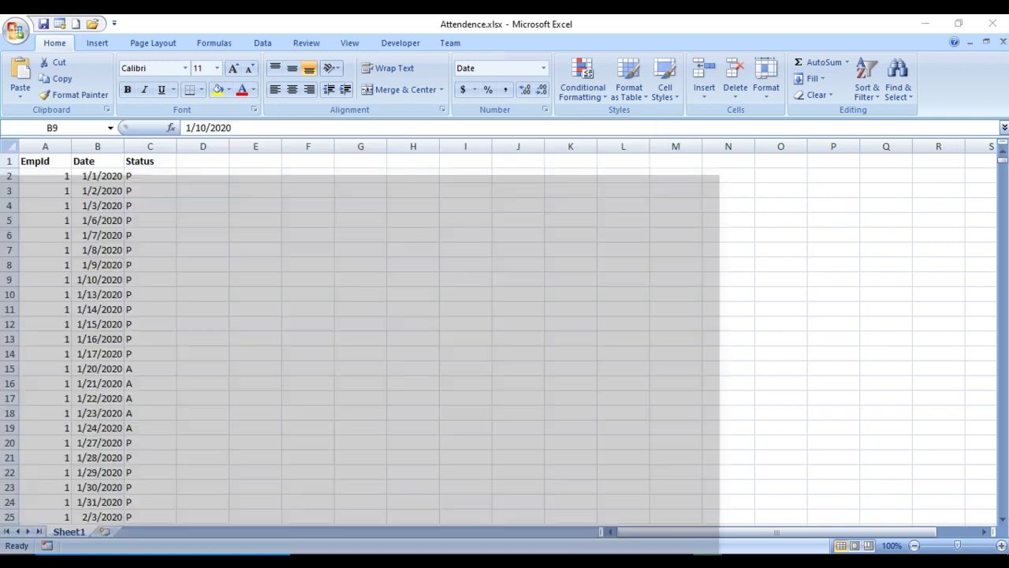
pyautogui.write('power bi')
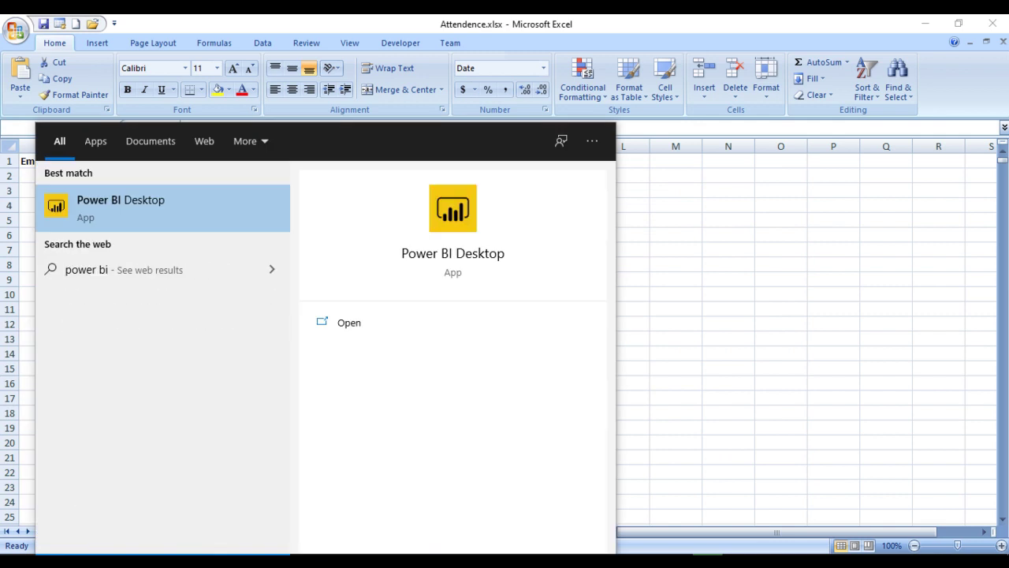
pyautogui.click(156, 216)
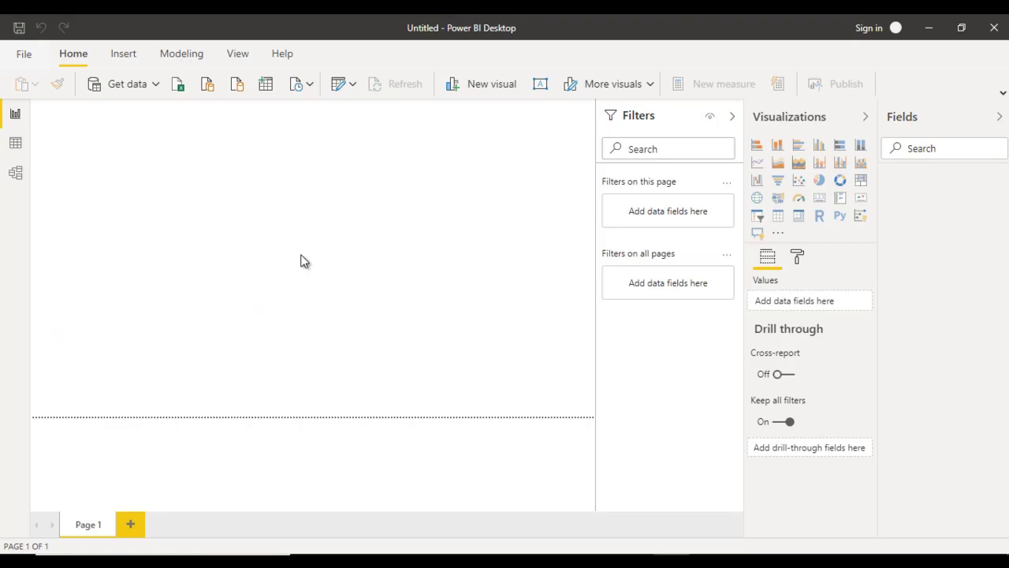
# - Import the EmployeeMaster sheet from the Excel workbook MasterTbl.xlsx and open it for transformation in Power Query Editor
pyautogui.click(156, 84)
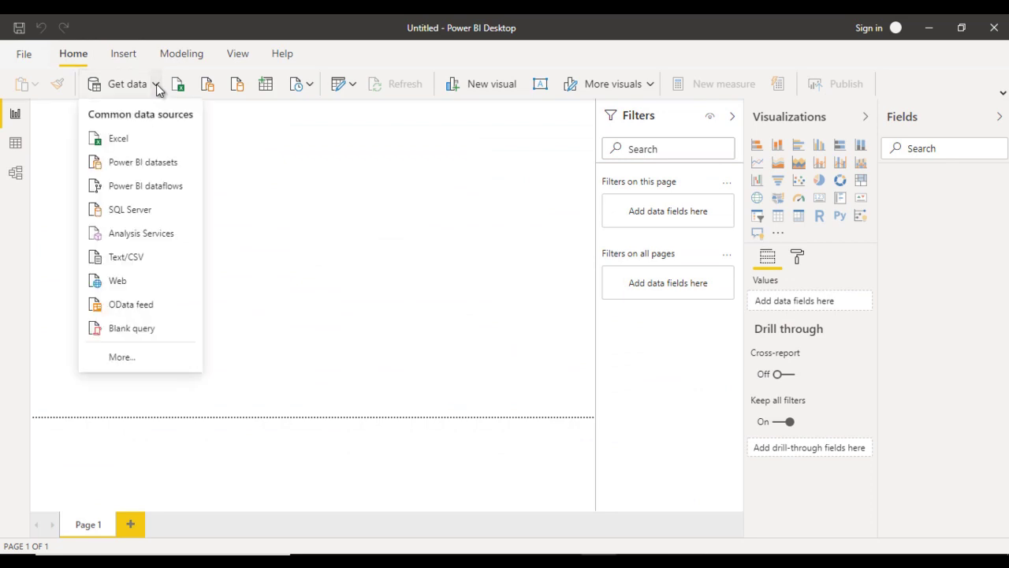
pyautogui.click(131, 143)
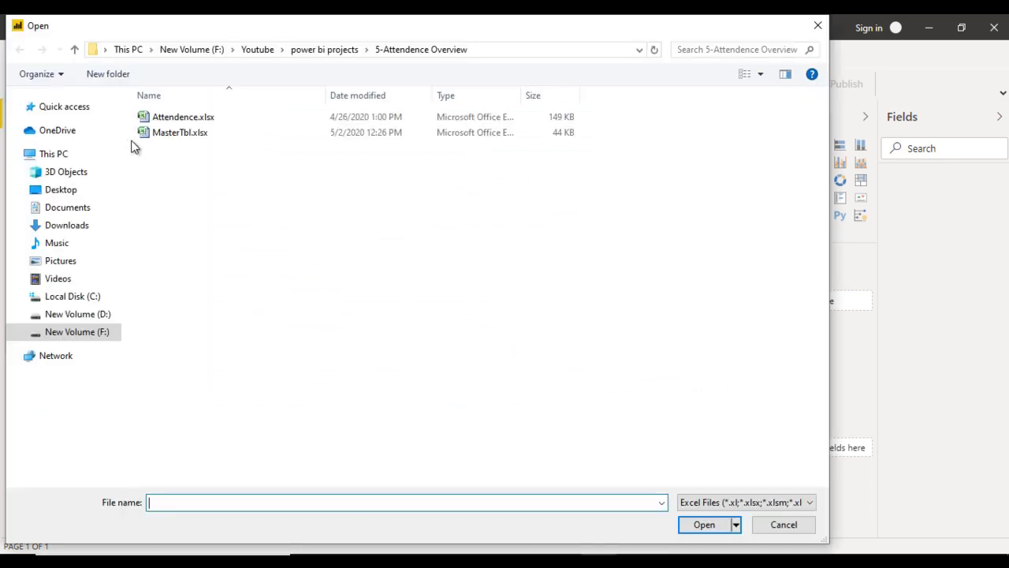
pyautogui.click(182, 132)
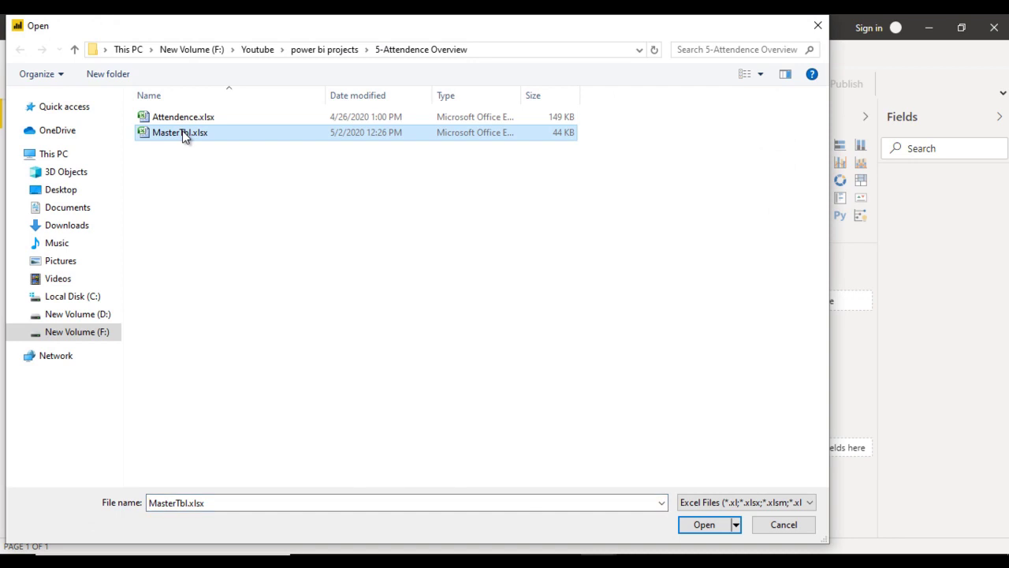
pyautogui.click(701, 525)
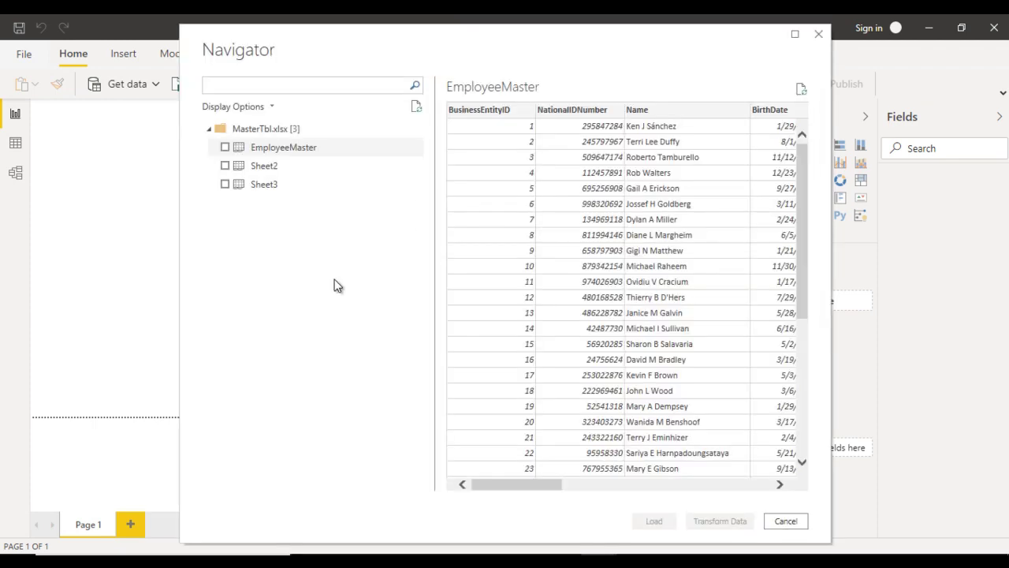
pyautogui.click(225, 148)
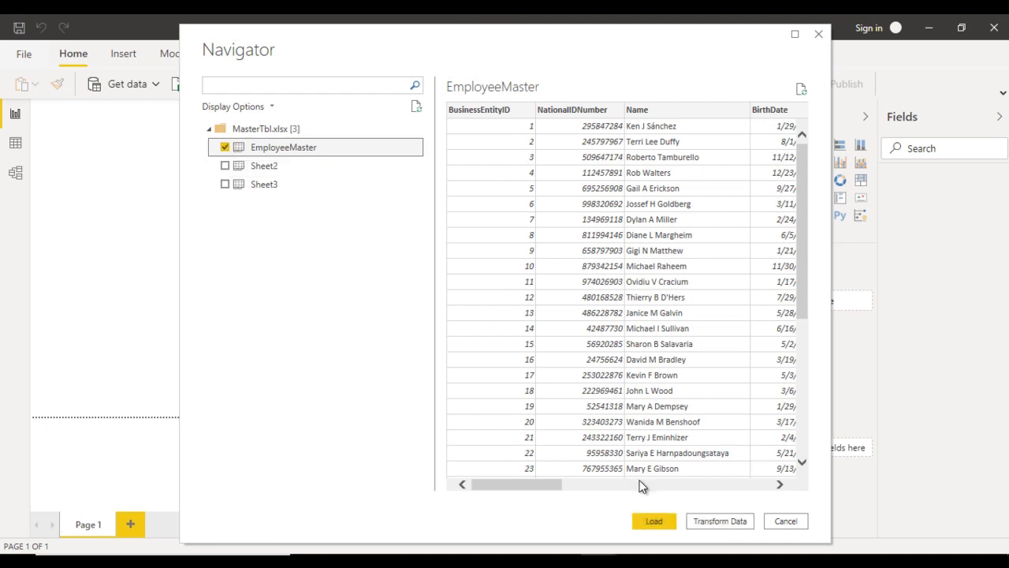
pyautogui.click(716, 521)
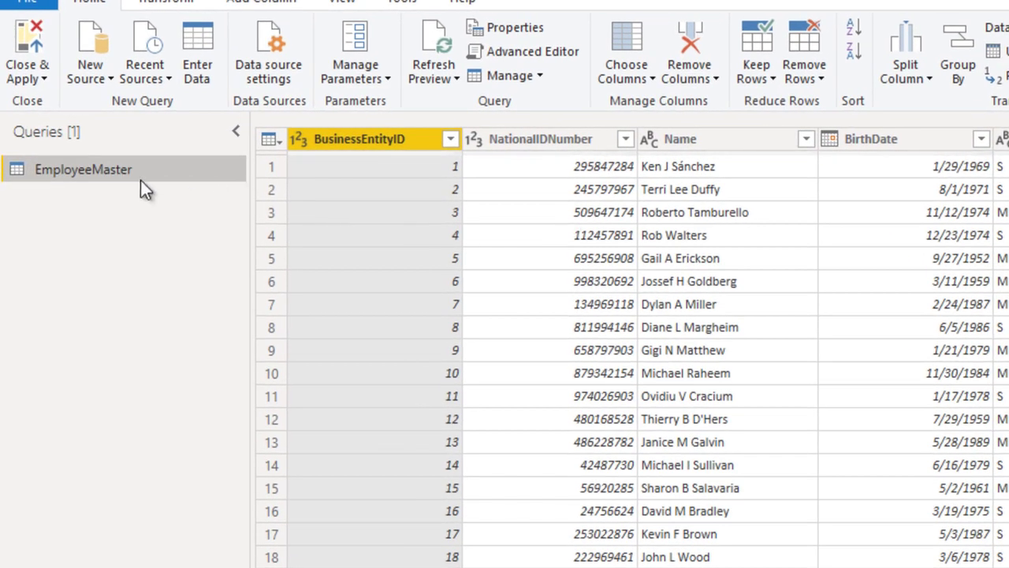
# - Filter the null rows out of the BusinessEntityID column in the EmployeeMaster query
pyautogui.click(454, 139)
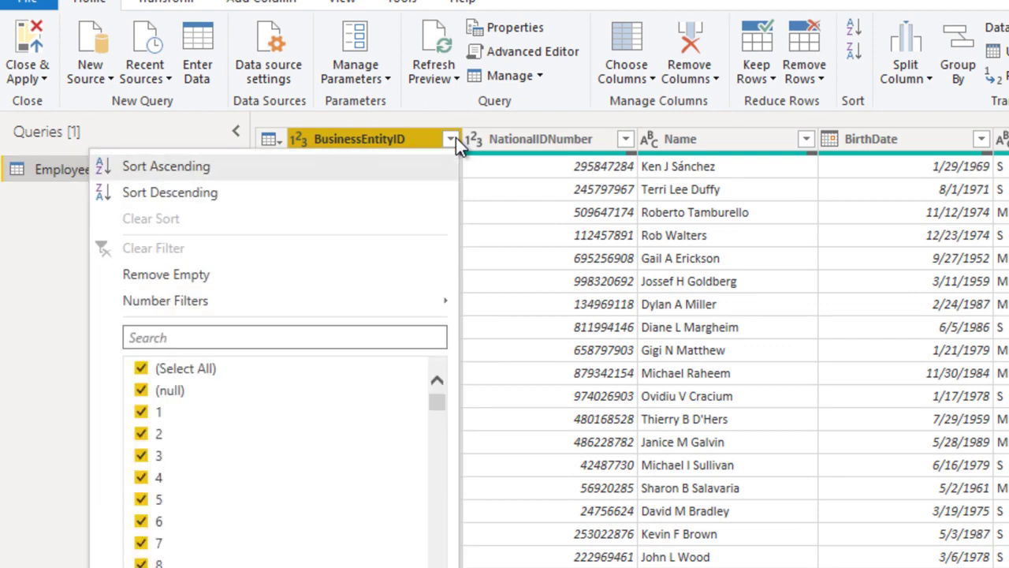
pyautogui.click(176, 390)
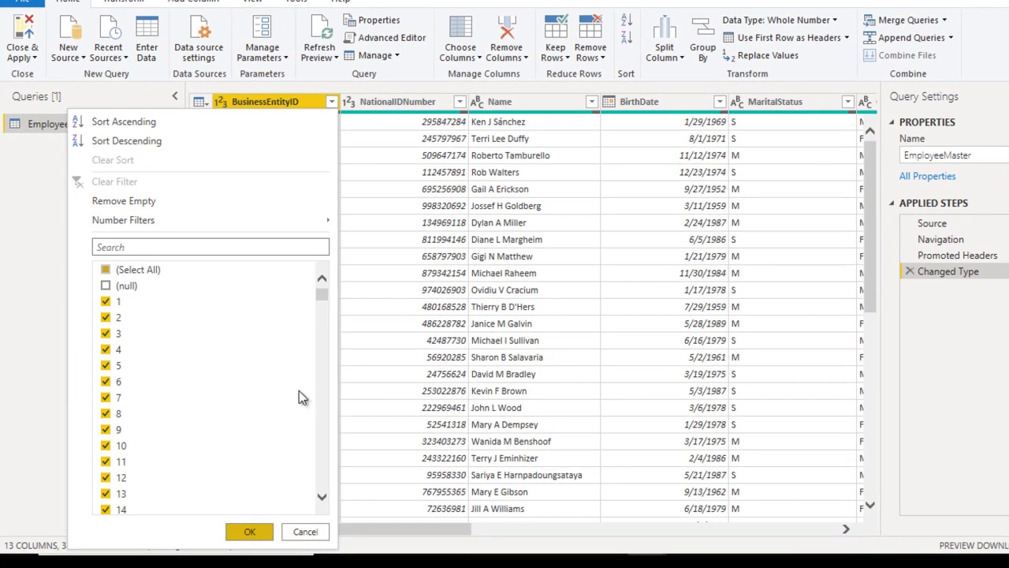
pyautogui.press('Return')
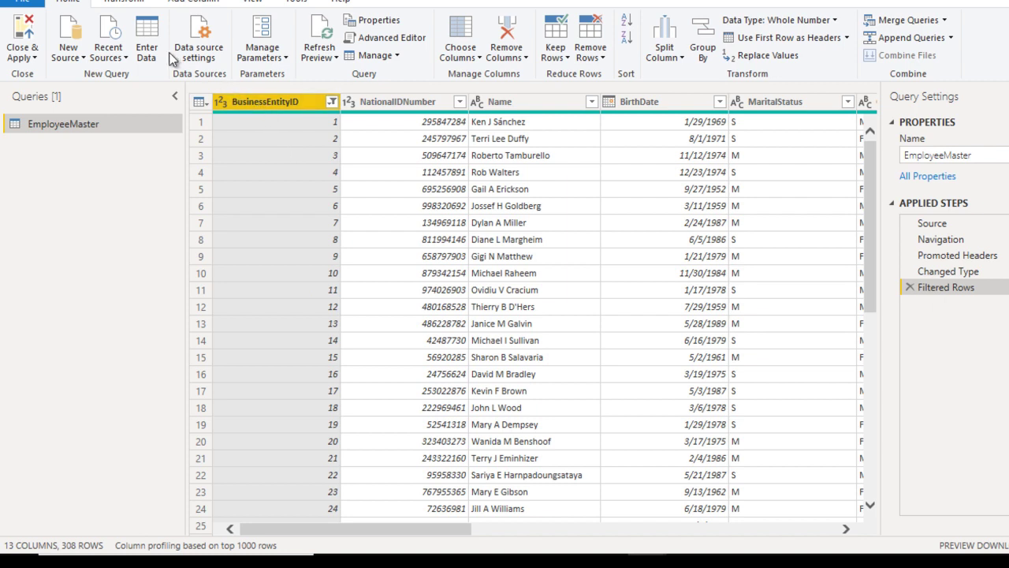
# - Add Sheet1 of the Excel workbook Attendence.xlsx as a new query source
pyautogui.click(82, 58)
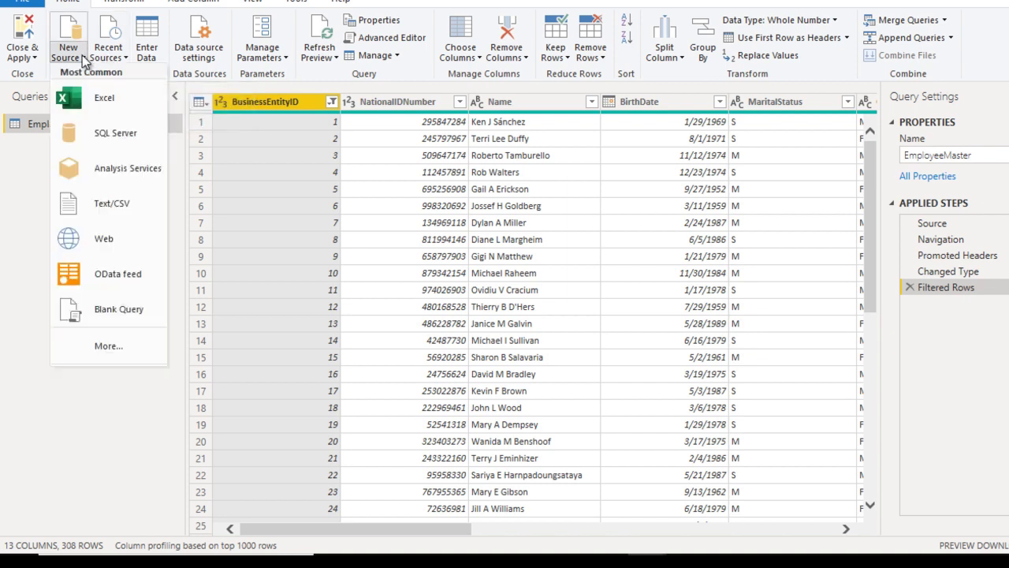
pyautogui.click(95, 100)
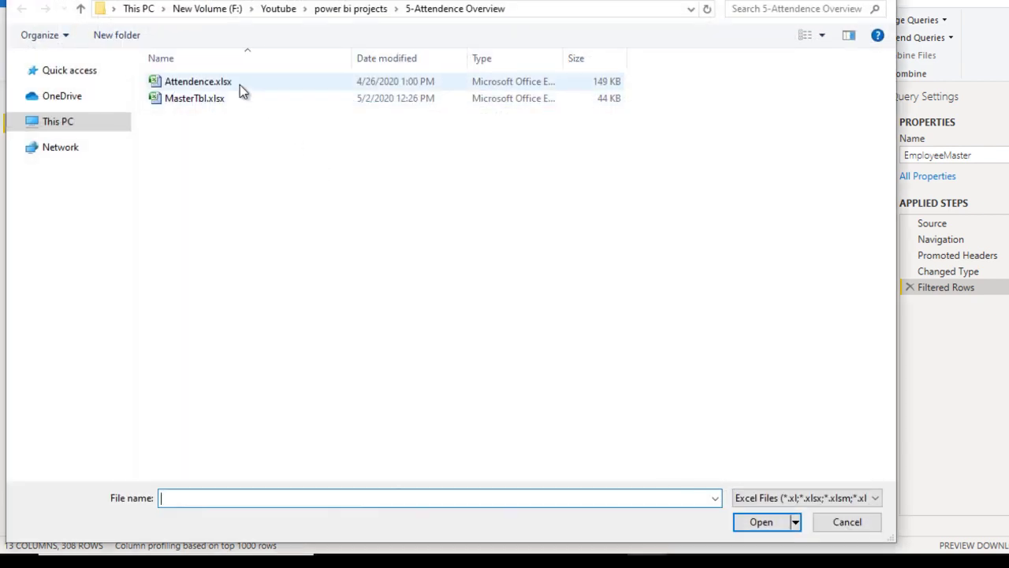
pyautogui.click(240, 84)
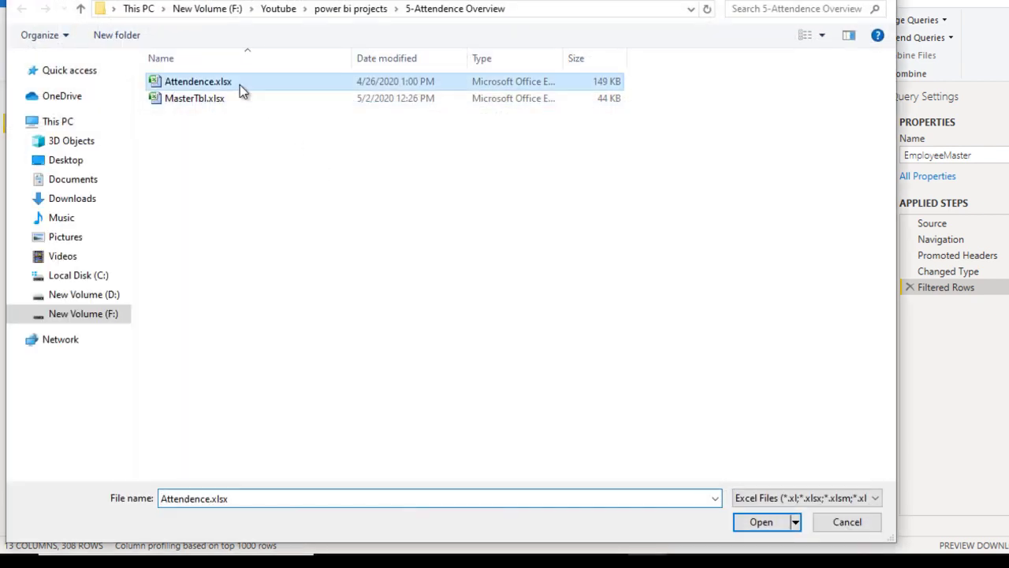
pyautogui.click(759, 523)
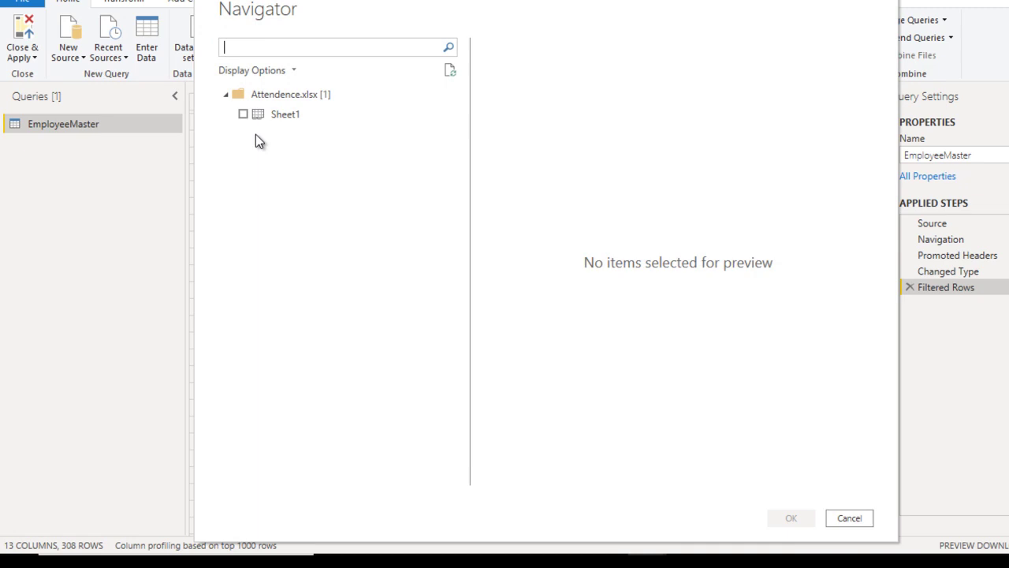
pyautogui.click(244, 116)
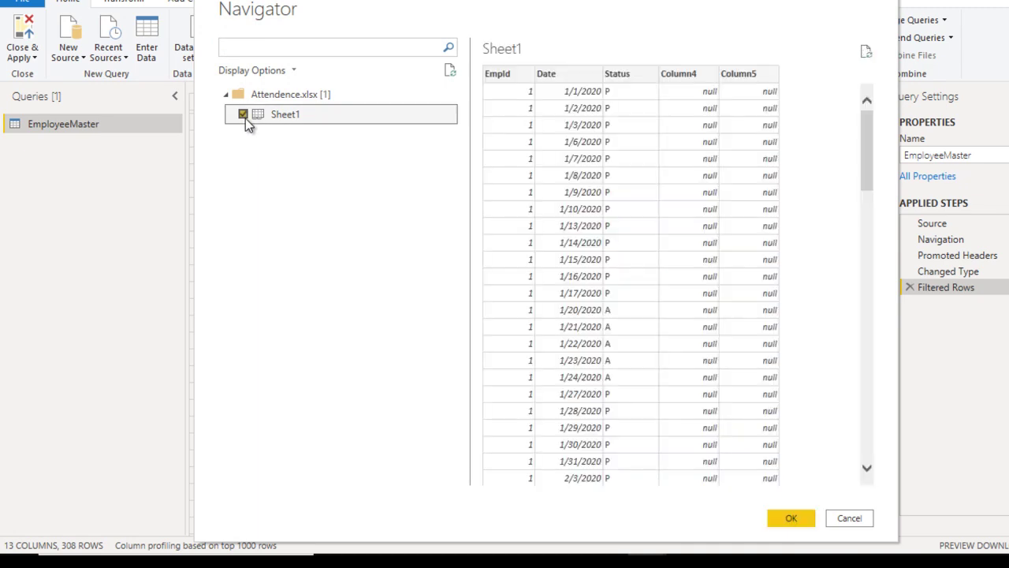
pyautogui.click(789, 520)
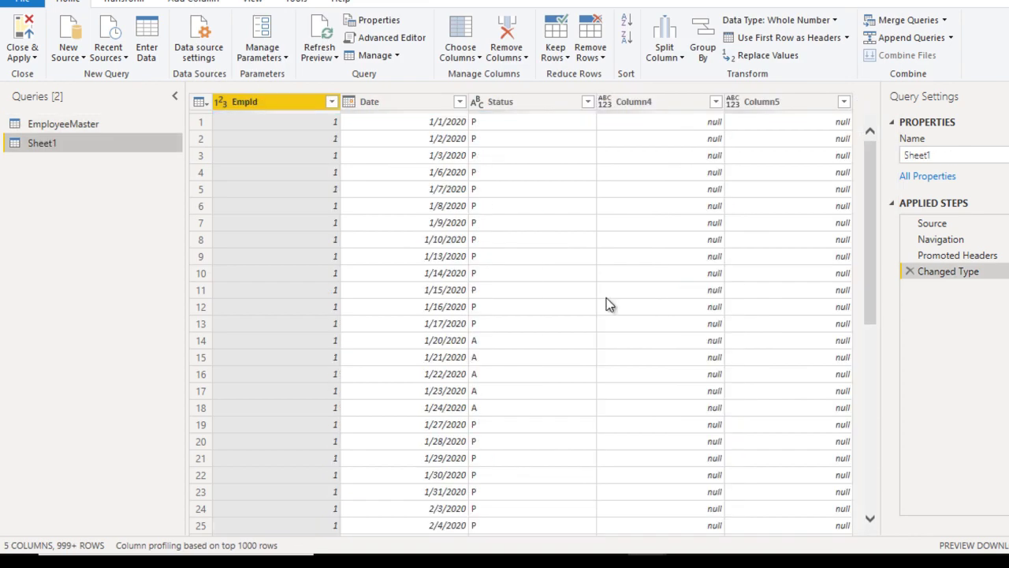
# - Remove the empty columns Column4 and Column5 from the Sheet1 query
pyautogui.click(660, 109)
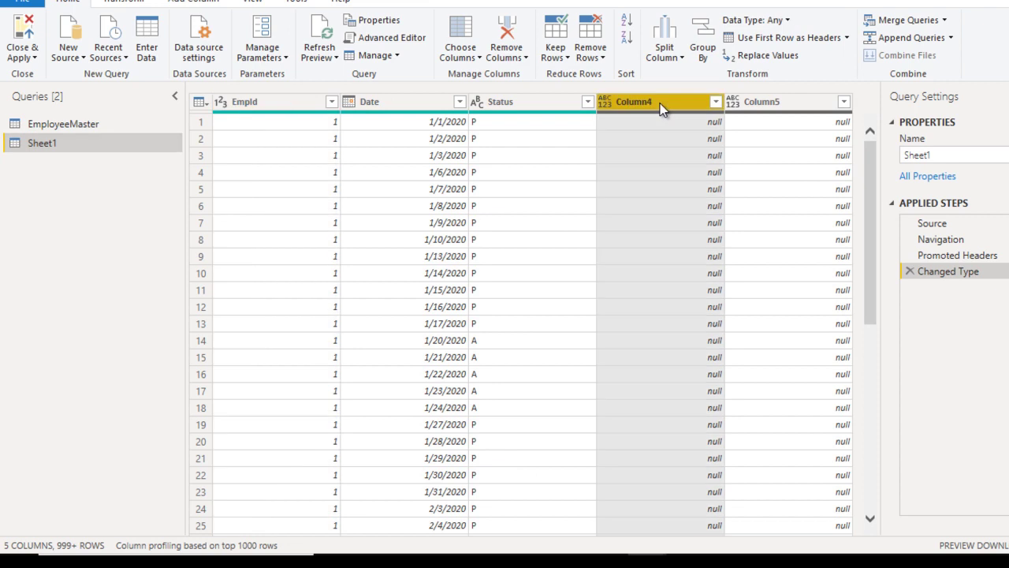
pyautogui.hotkey('shift', 'Right')
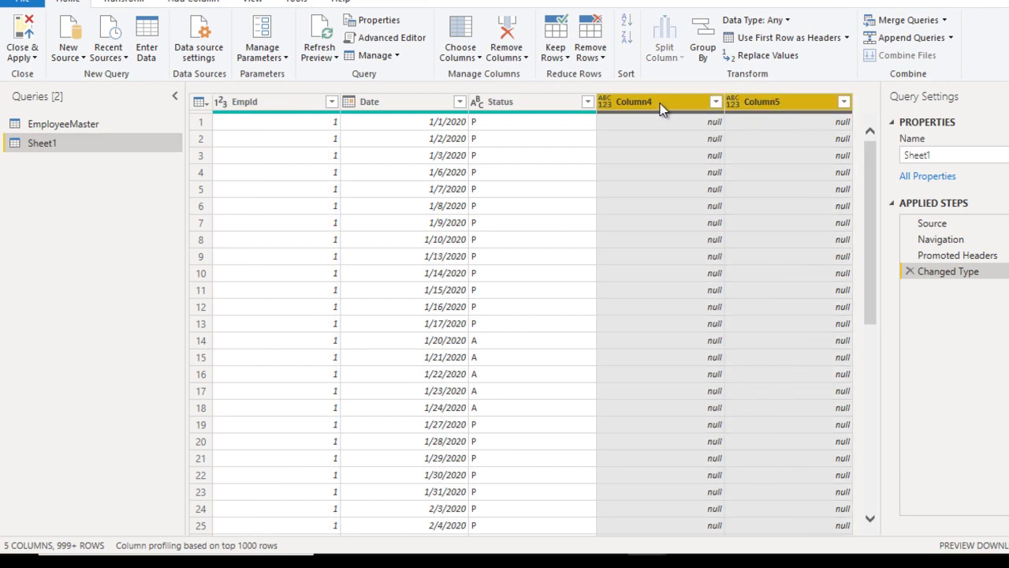
pyautogui.click(504, 43)
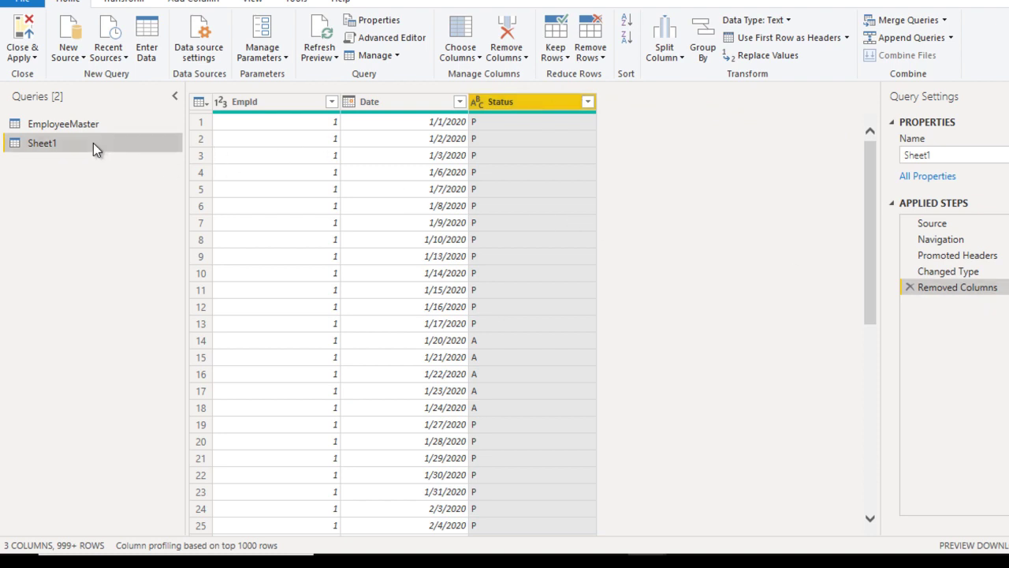
# - Rename the Sheet1 query to Attendace and close the query editor, loading both tables into the report
pyautogui.click(955, 157)
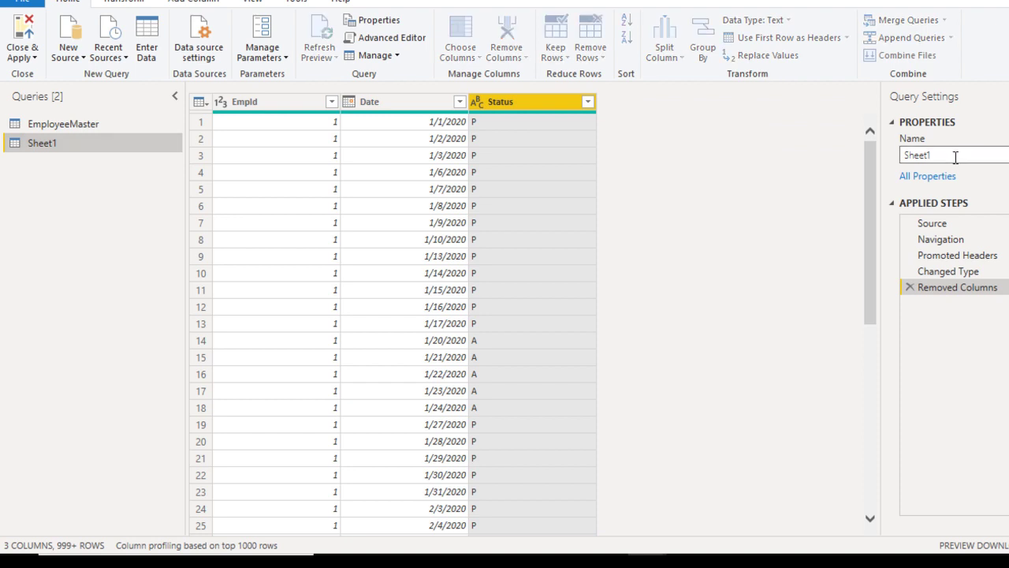
pyautogui.doubleClick(955, 156)
pyautogui.press('BackSpace')
pyautogui.write('Attendace')
pyautogui.click(24, 56)
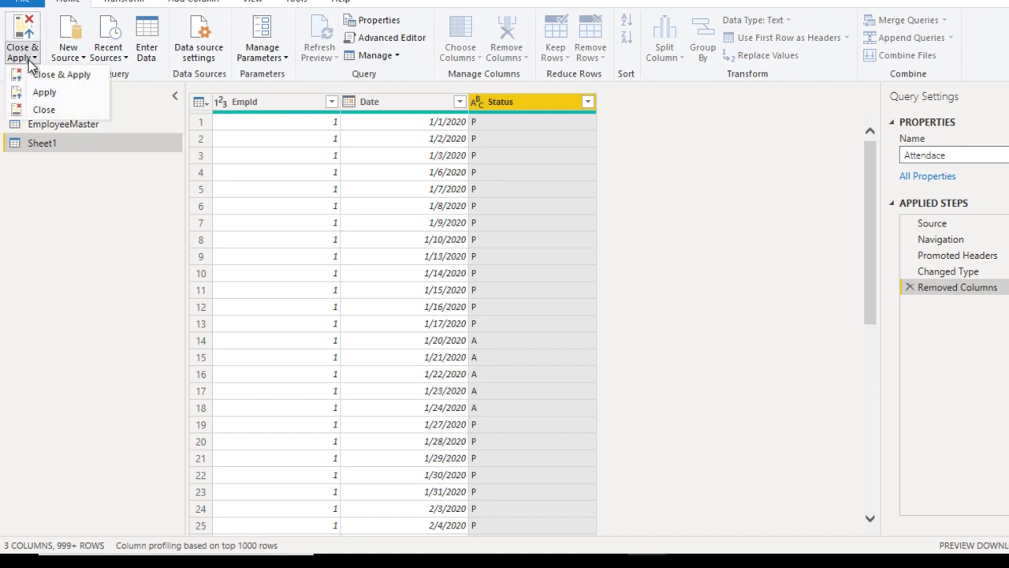
pyautogui.click(44, 109)
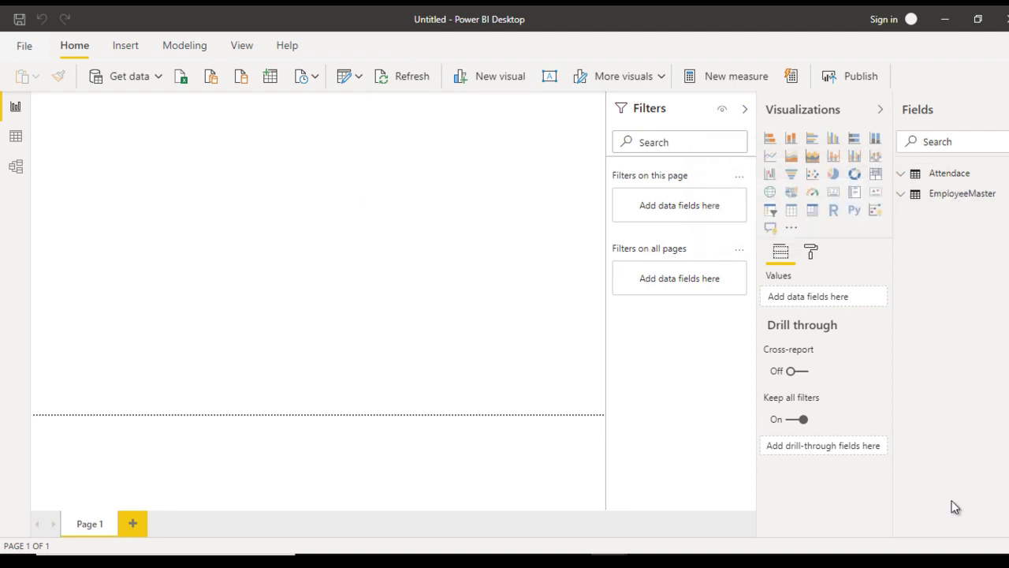
# - In the model view, relate EmpId in the Attendace table to BusinessEntityID in the EmployeeMaster table
pyautogui.click(17, 167)
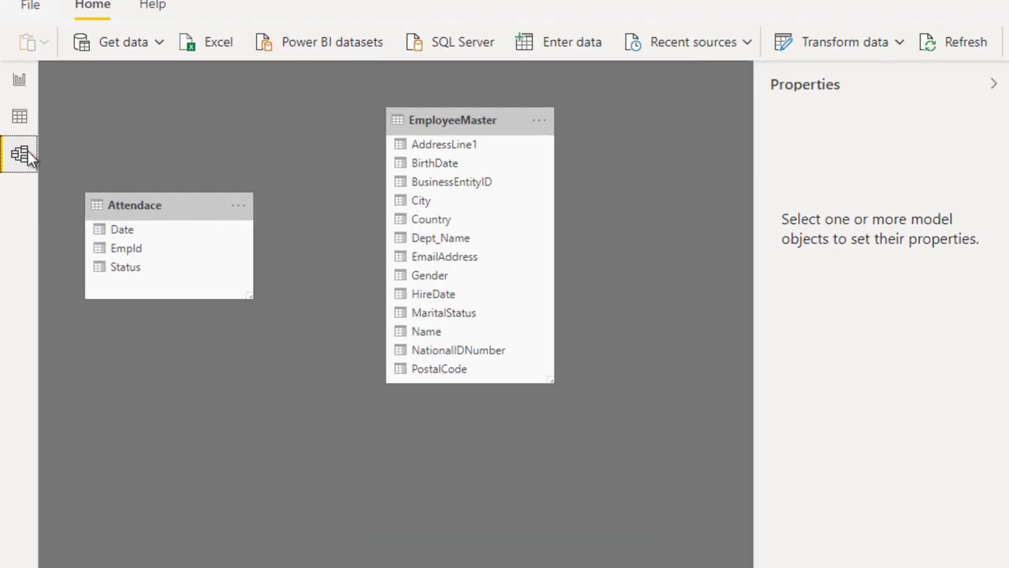
pyautogui.click(158, 251)
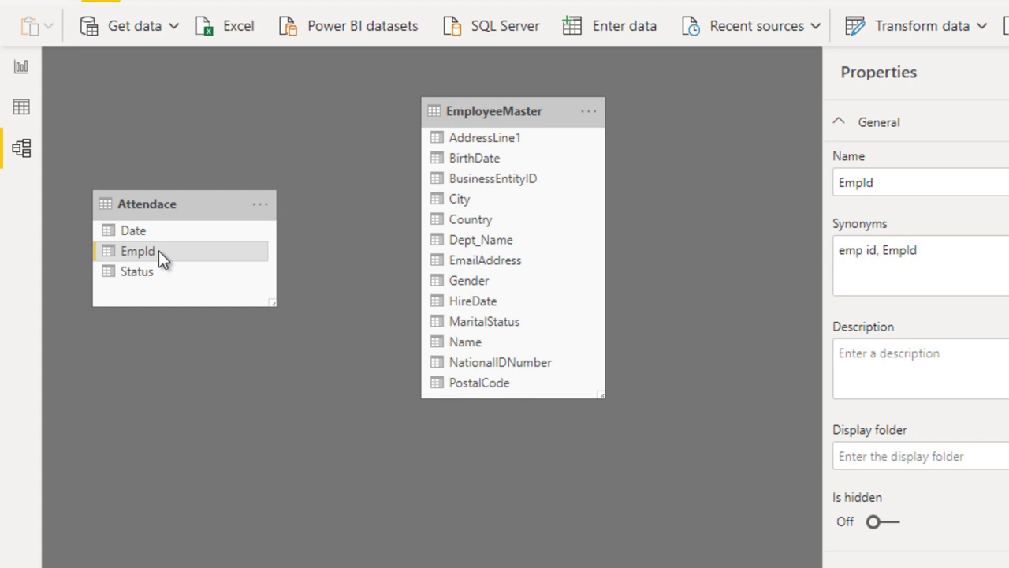
pyautogui.moveTo(243, 249); pyautogui.dragTo(498, 183)
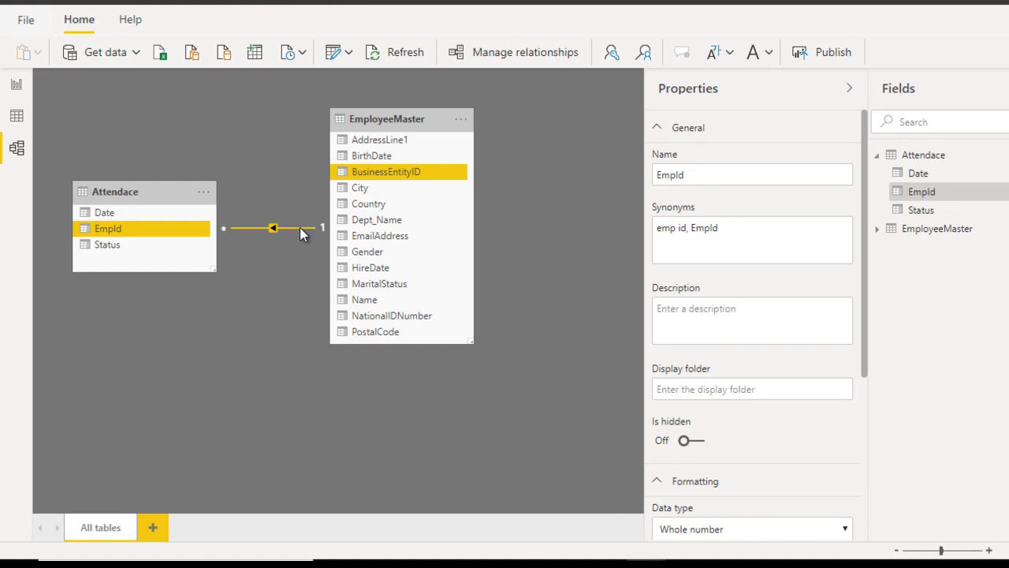
# - Review the cardinality and cross filter direction of the relationship between the Attendace and EmployeeMaster tables
pyautogui.doubleClick(300, 228)
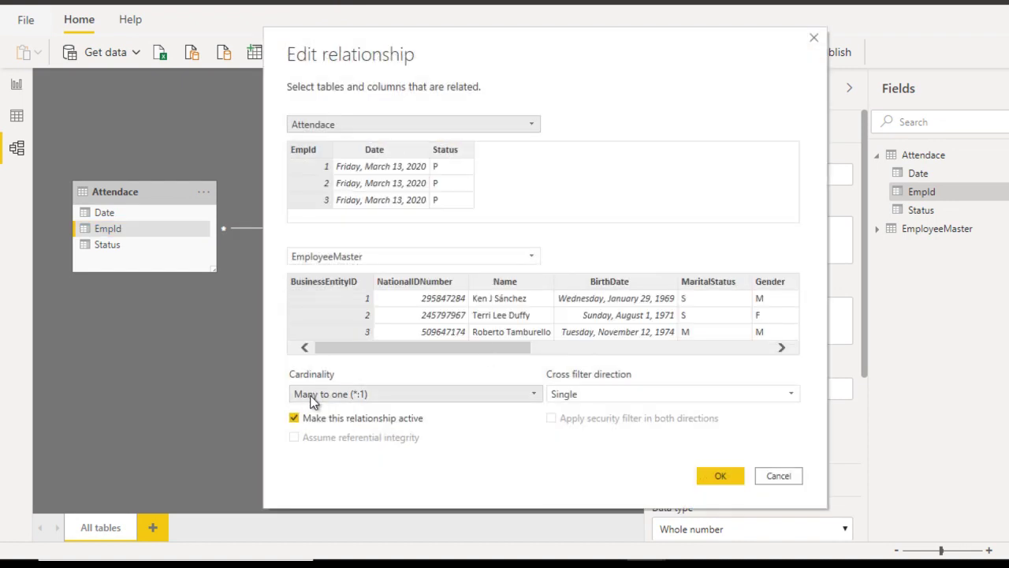
pyautogui.click(792, 477)
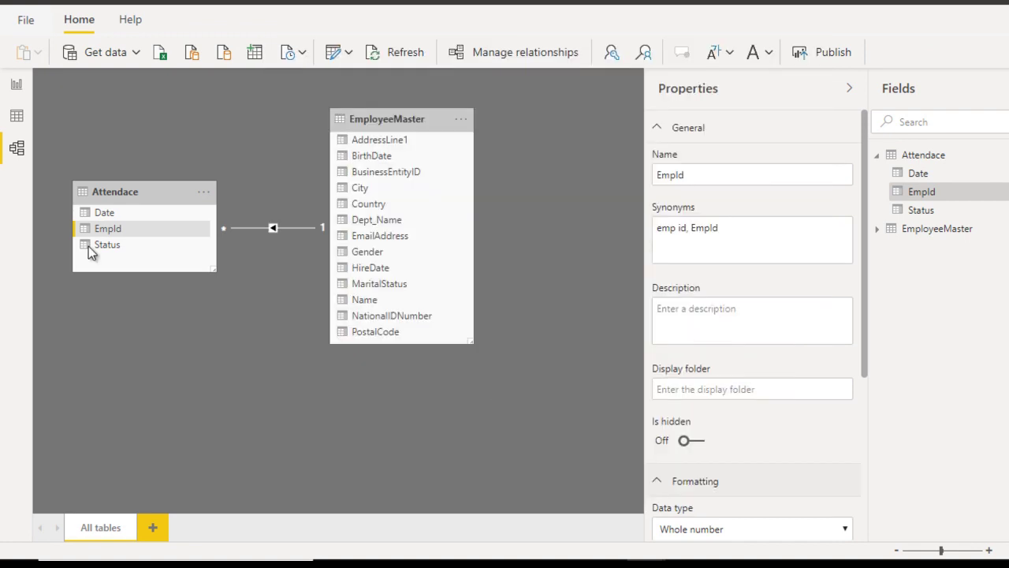
# - In the report view, collapse the filters pane and insert HC_Image.JPG, shrunk to a small icon in the page's upper-left corner
pyautogui.click(16, 86)
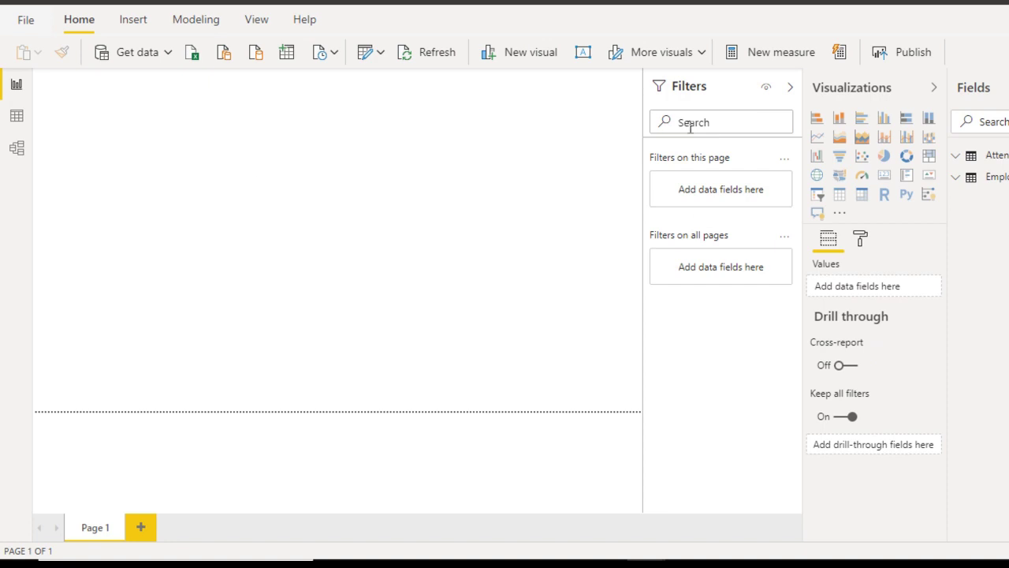
pyautogui.click(790, 89)
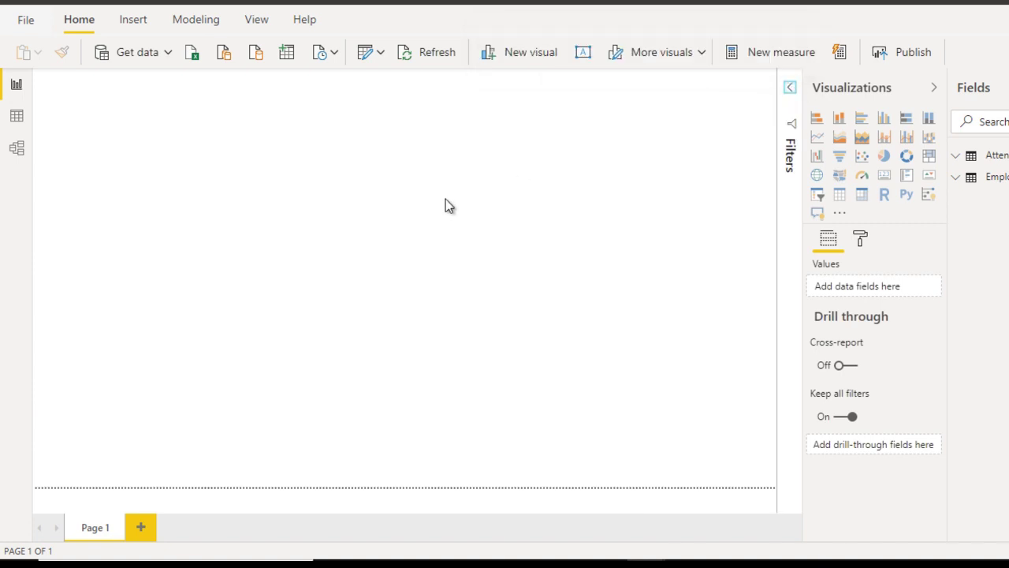
pyautogui.click(145, 27)
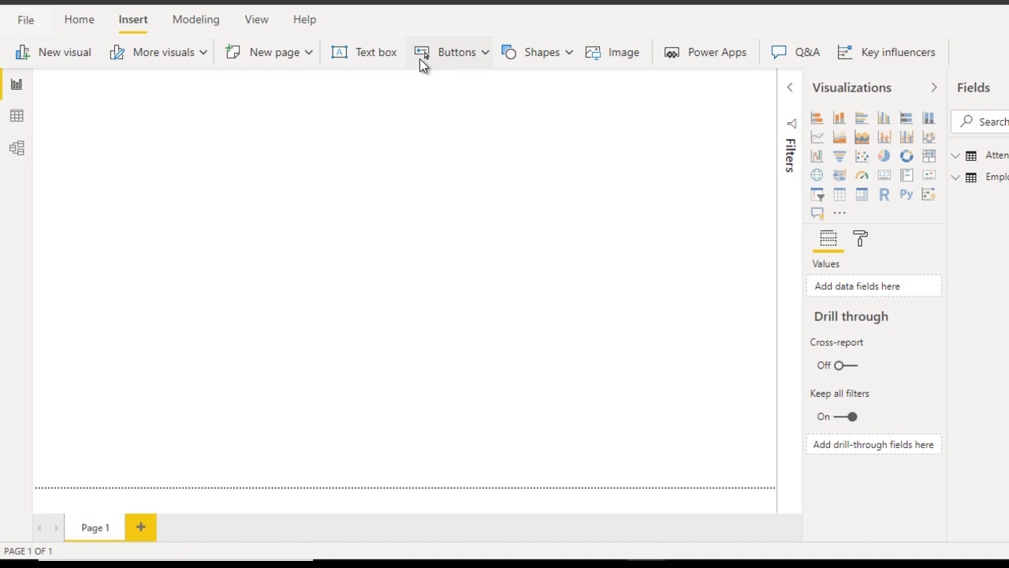
pyautogui.click(605, 52)
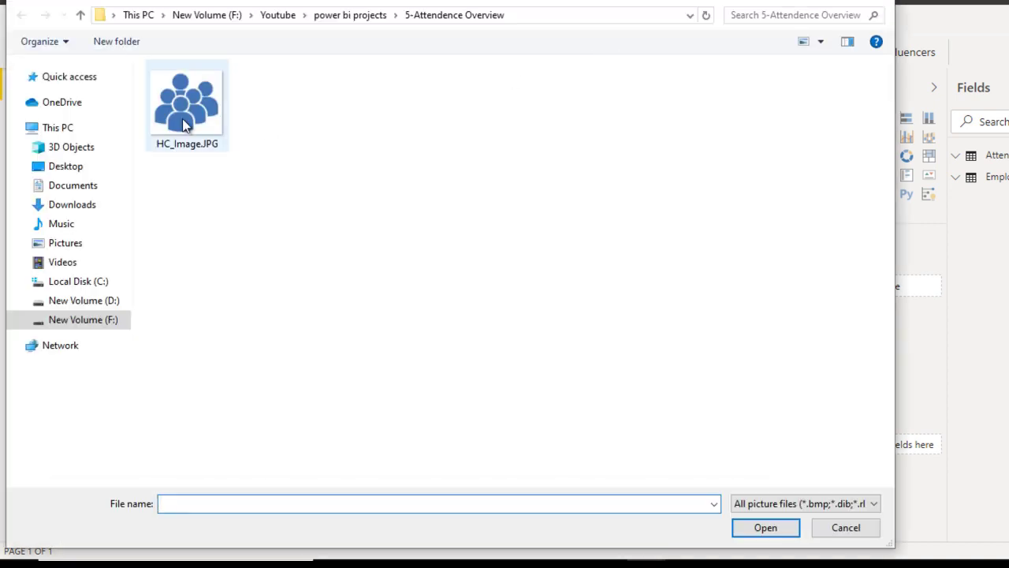
pyautogui.click(199, 107)
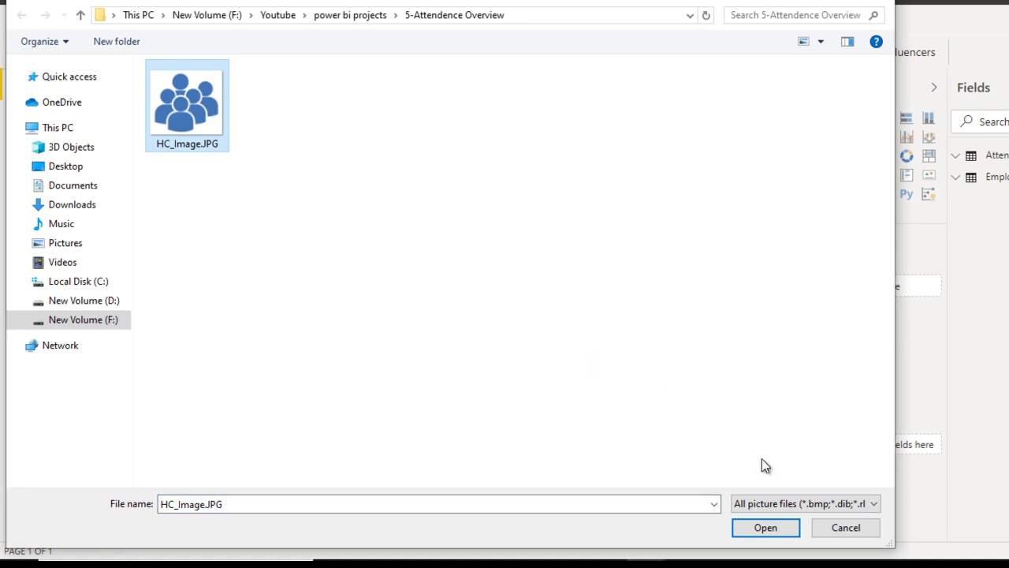
pyautogui.click(760, 530)
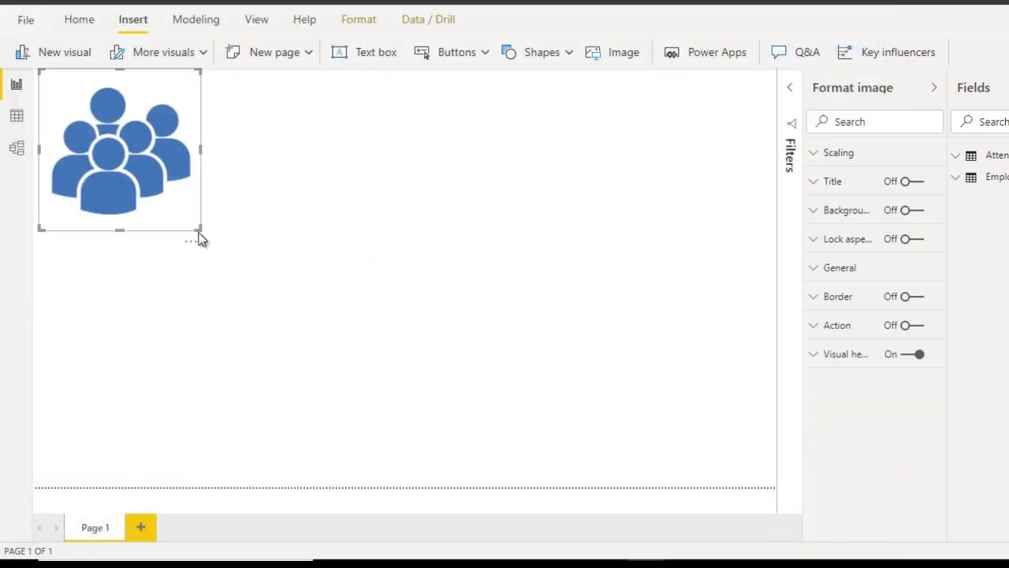
pyautogui.moveTo(197, 229); pyautogui.dragTo(76, 108)
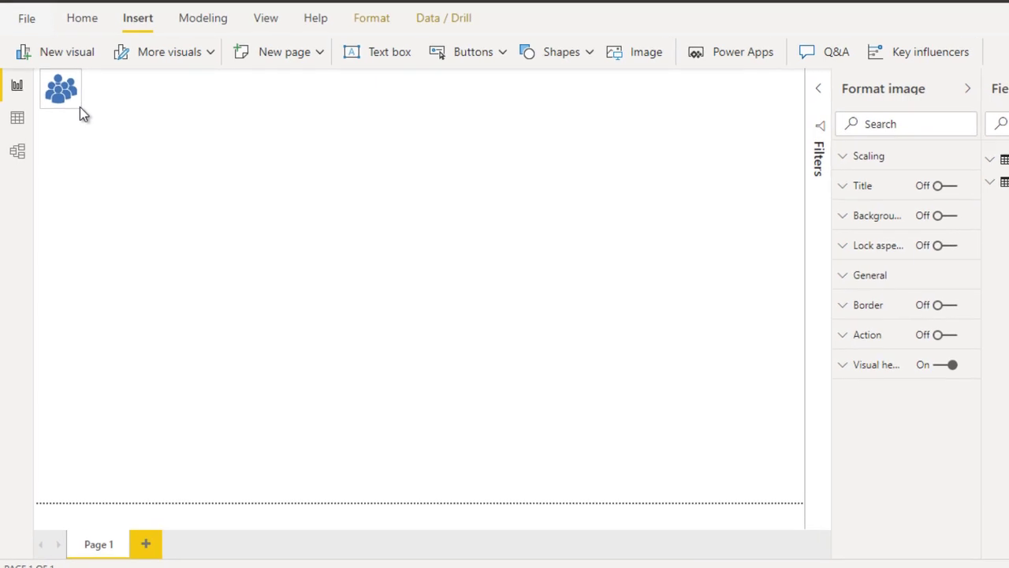
pyautogui.click(235, 235)
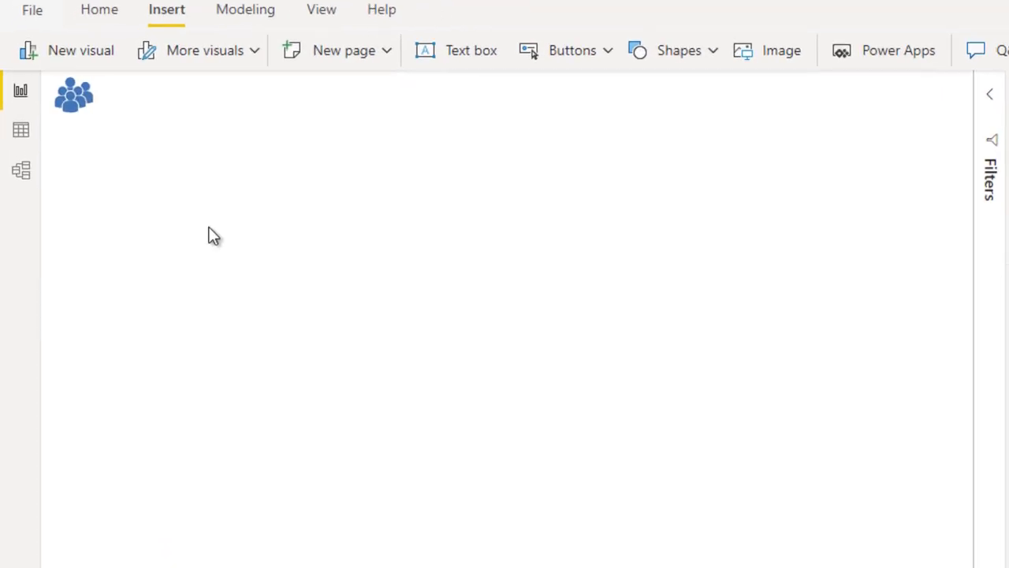
# - Add a text box reading Attendance Overview, shaped as a thin banner from the people icon to the page's right edge
pyautogui.click(453, 62)
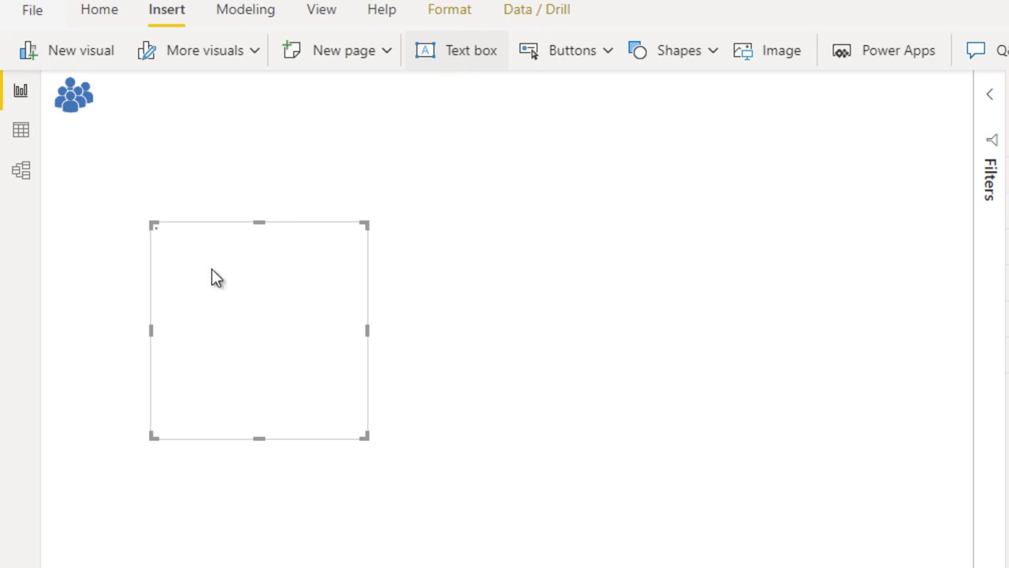
pyautogui.click(185, 231)
pyautogui.moveTo(166, 223); pyautogui.dragTo(126, 86)
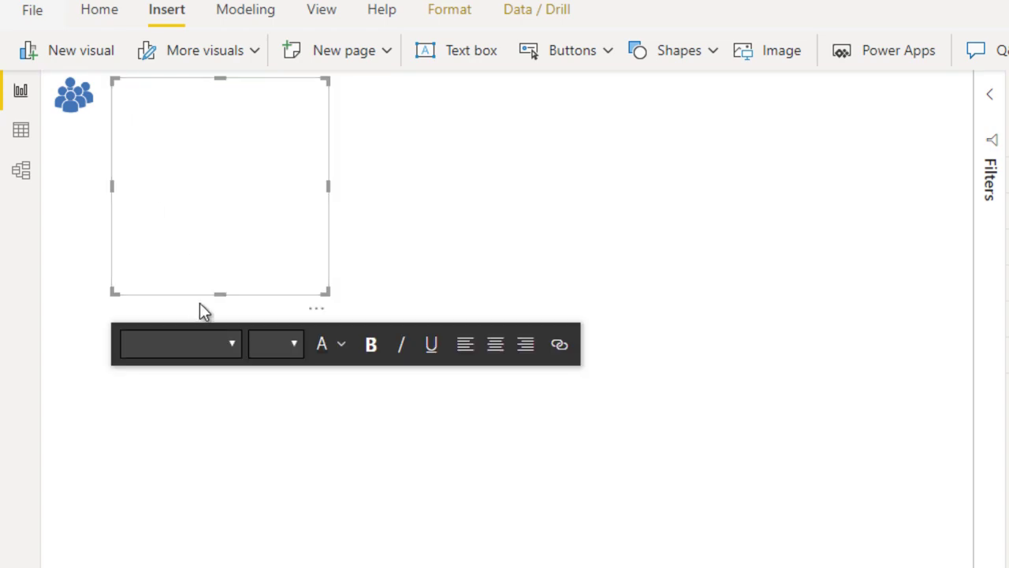
pyautogui.moveTo(221, 292); pyautogui.dragTo(209, 116)
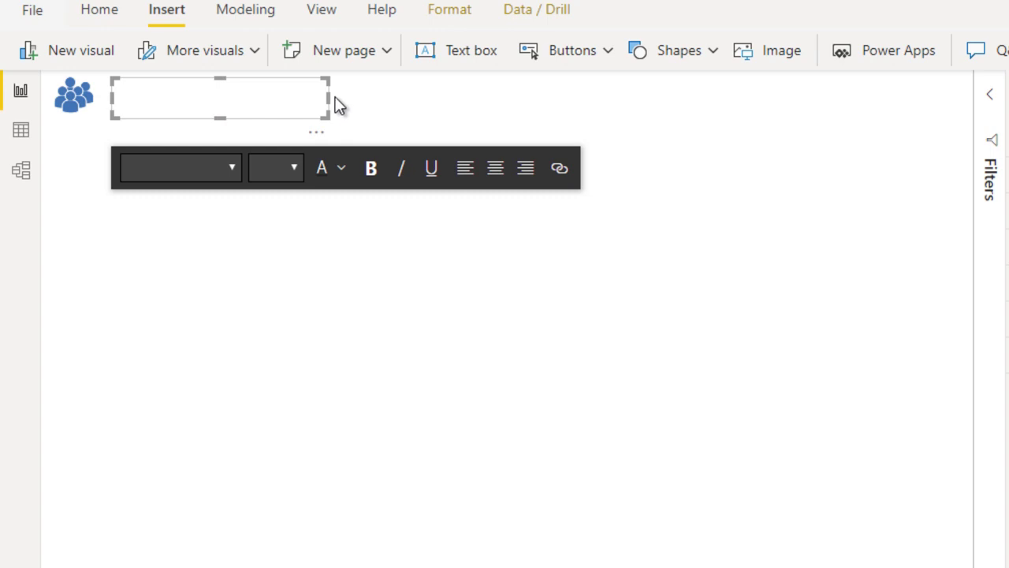
pyautogui.moveTo(330, 95); pyautogui.dragTo(966, 102)
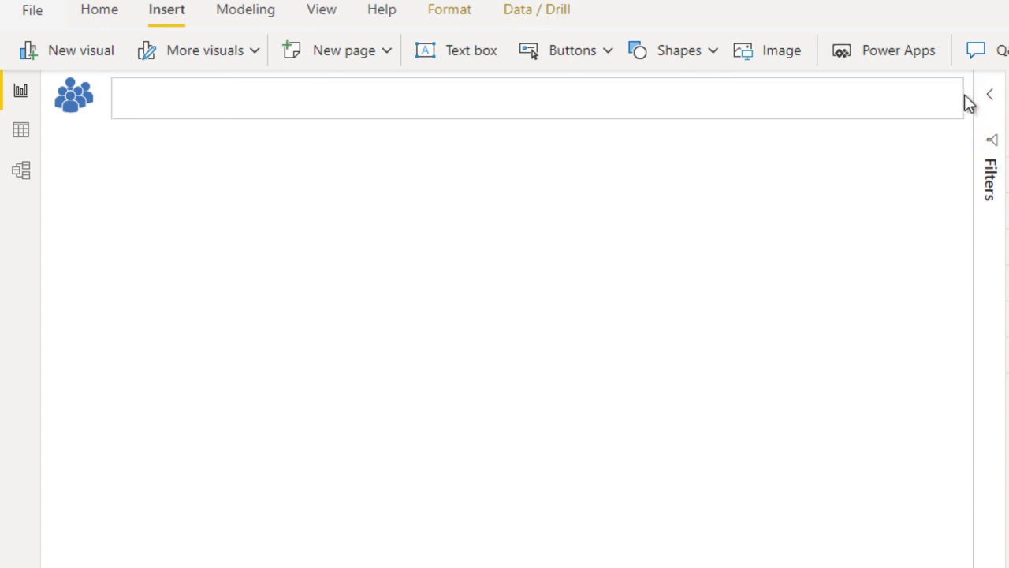
pyautogui.click(626, 109)
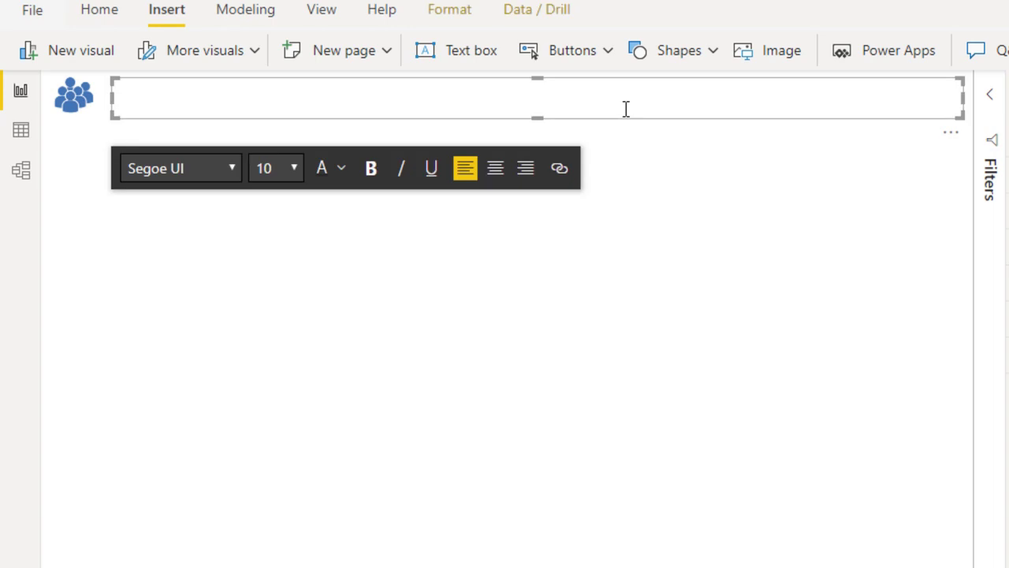
pyautogui.write('Attendance Overview')
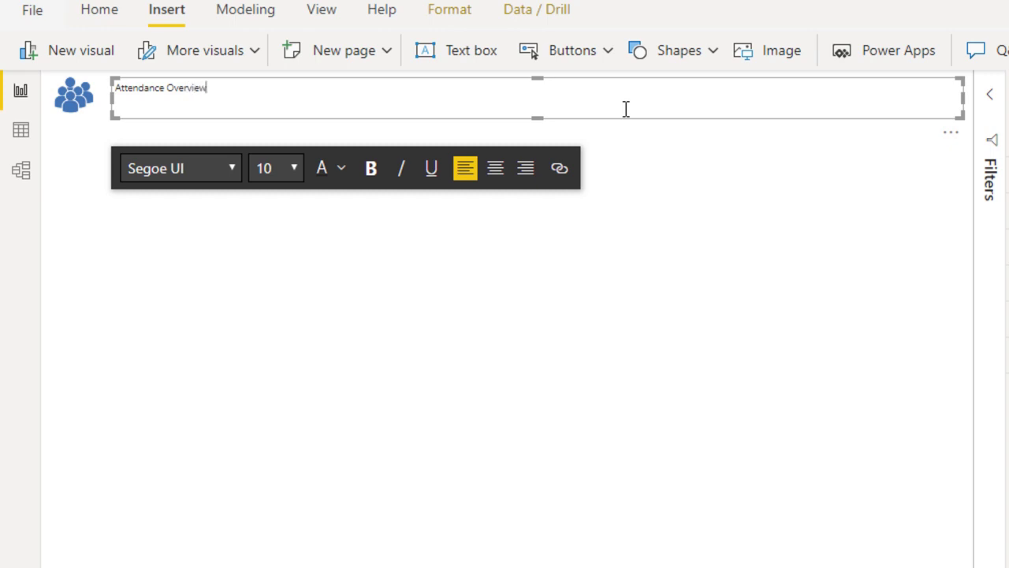
# - Format the Attendance Overview title in Arial at size 24 and center it in its text box
pyautogui.hotkey('ctrl', 'a')
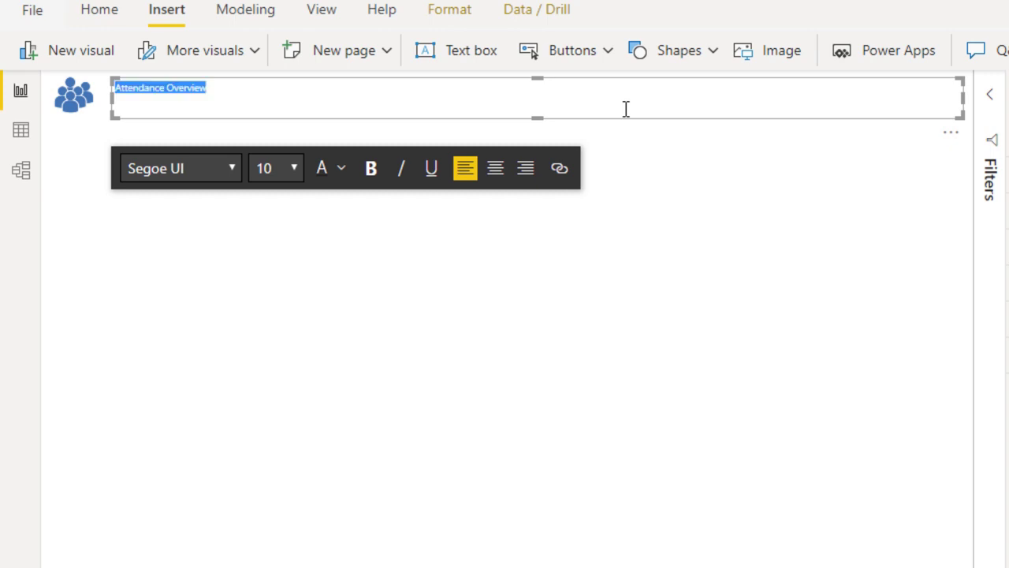
pyautogui.click(292, 173)
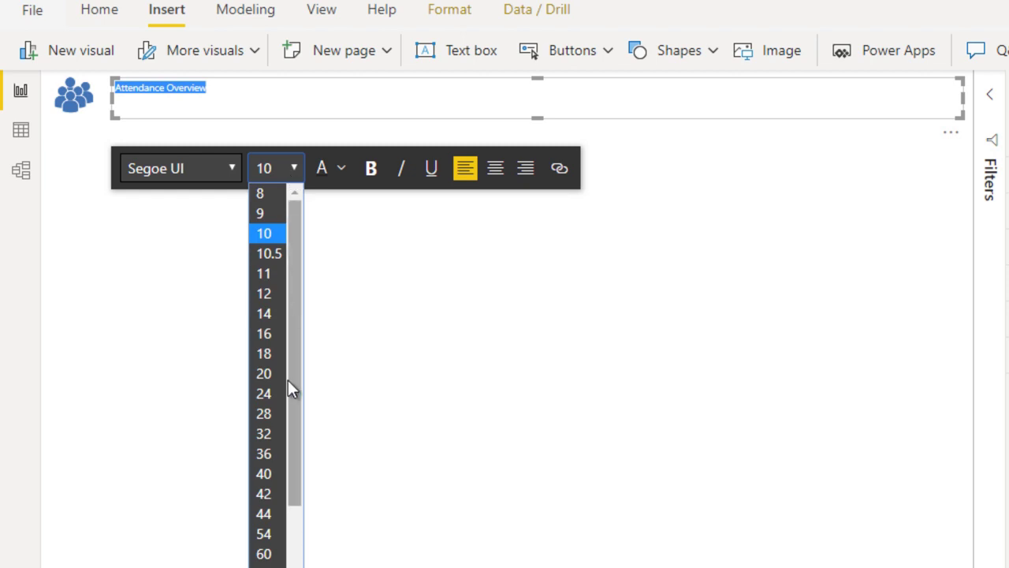
pyautogui.click(265, 394)
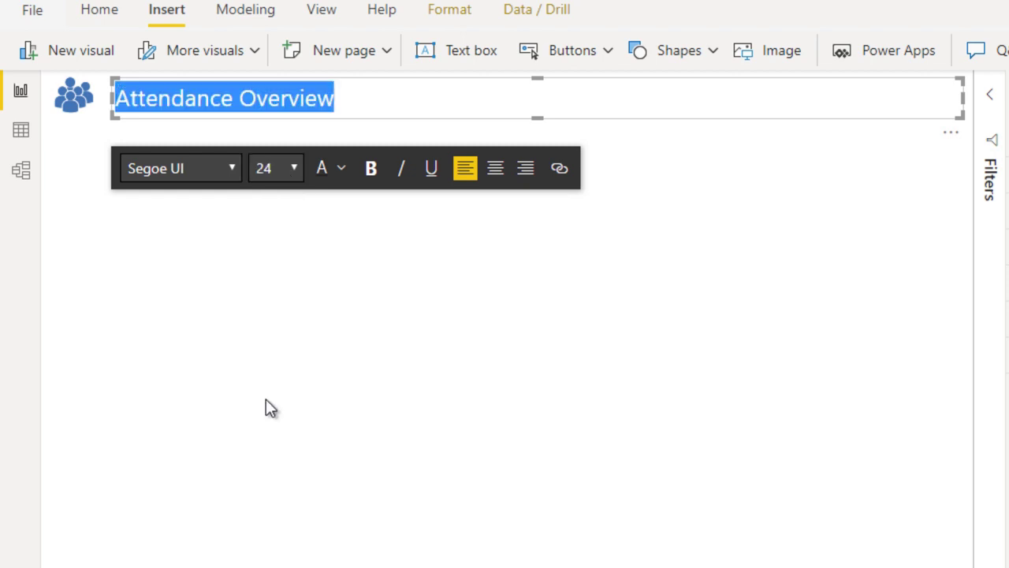
pyautogui.click(495, 175)
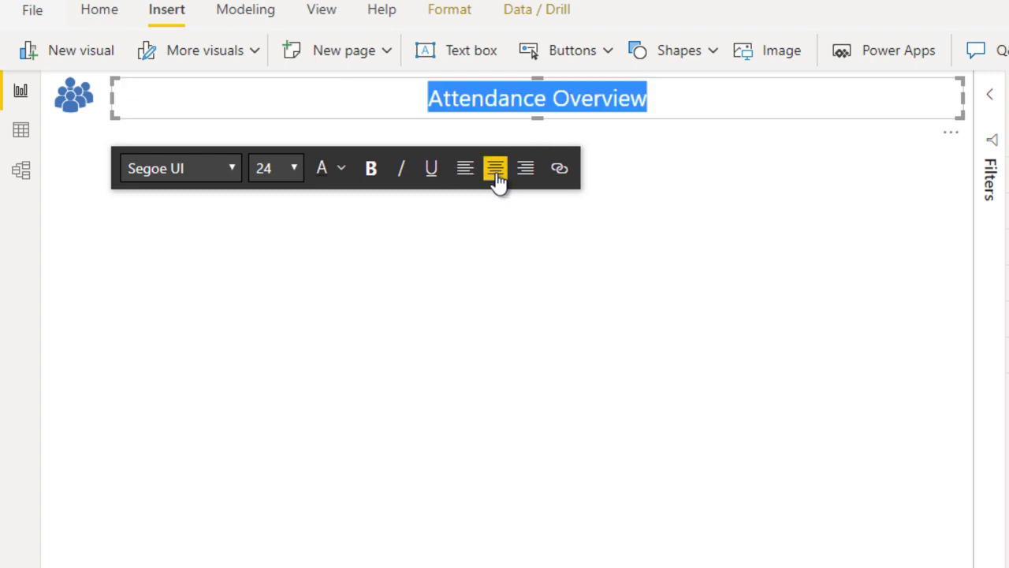
pyautogui.click(201, 167)
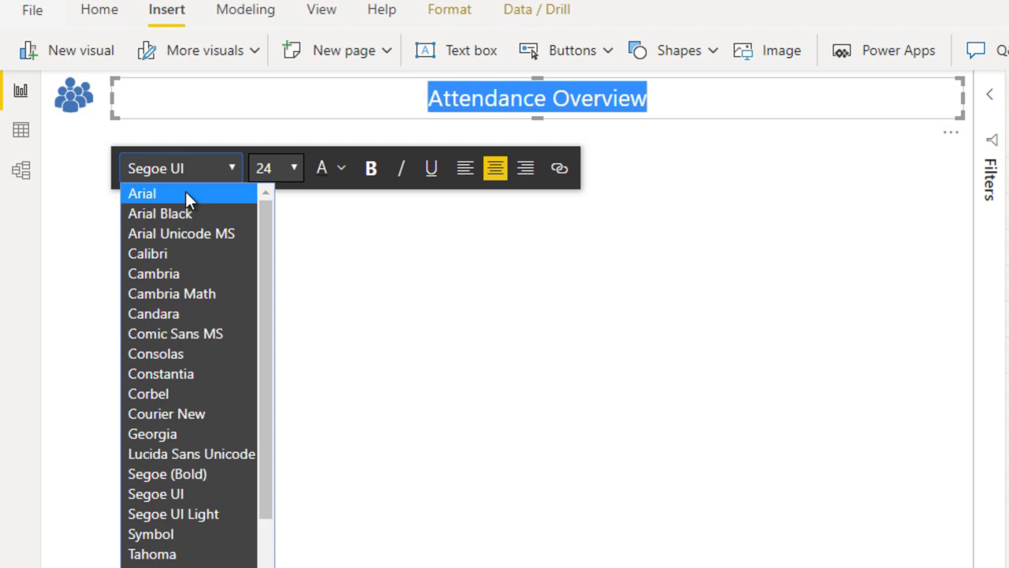
pyautogui.click(185, 194)
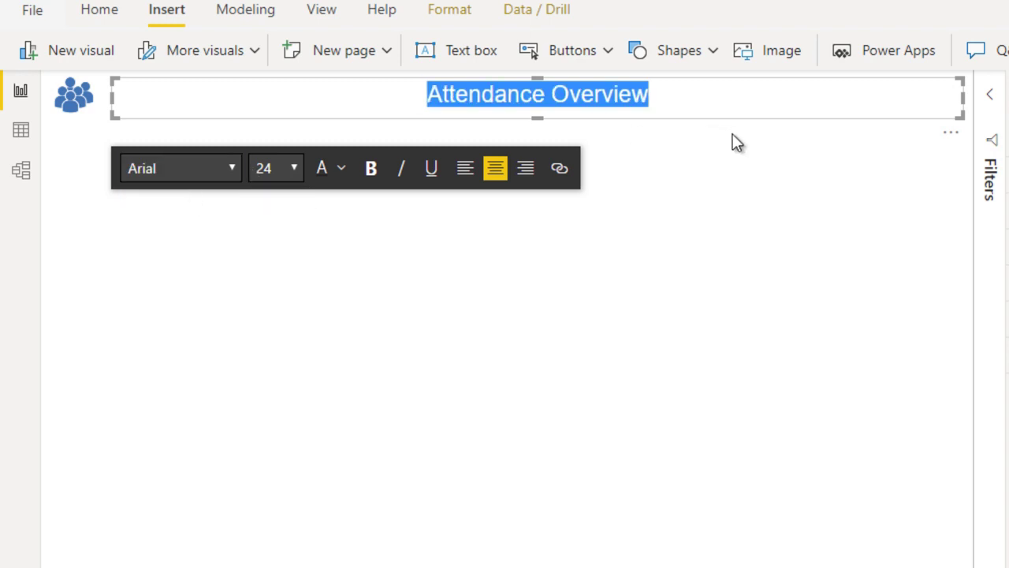
pyautogui.click(608, 135)
pyautogui.click(682, 100)
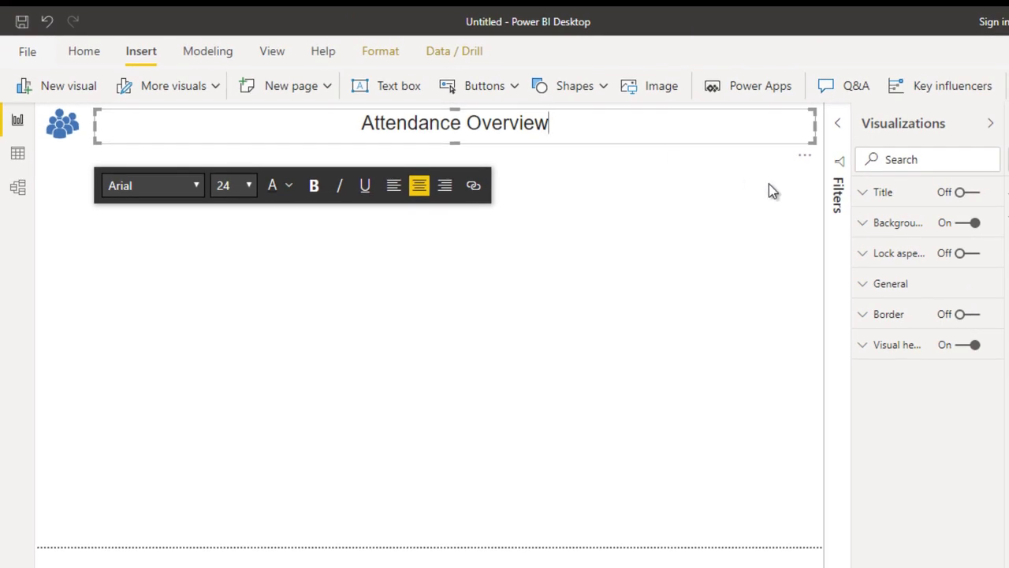
# - Give the title text box a light gray theme background with 50% transparency
pyautogui.click(886, 223)
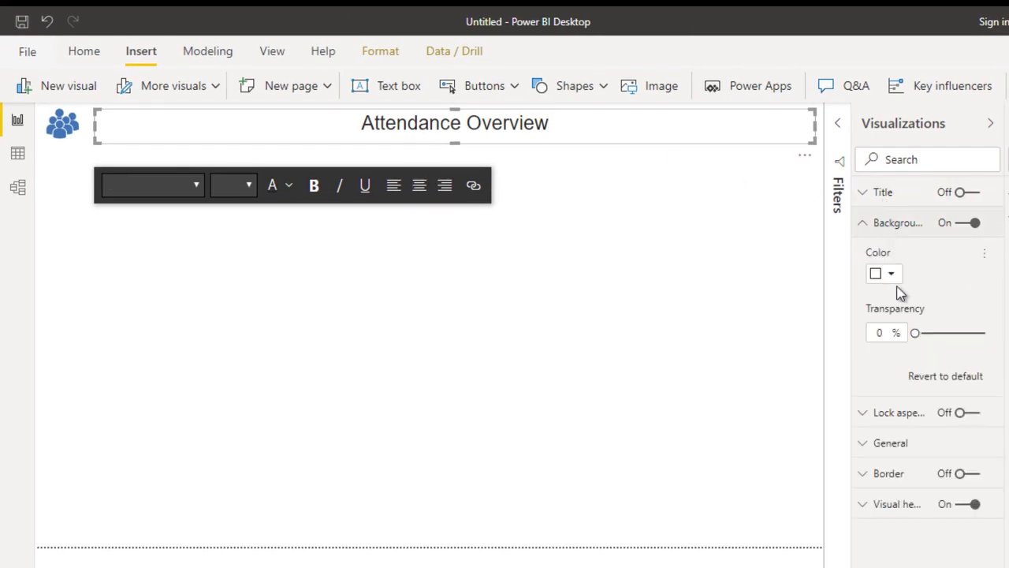
pyautogui.click(893, 280)
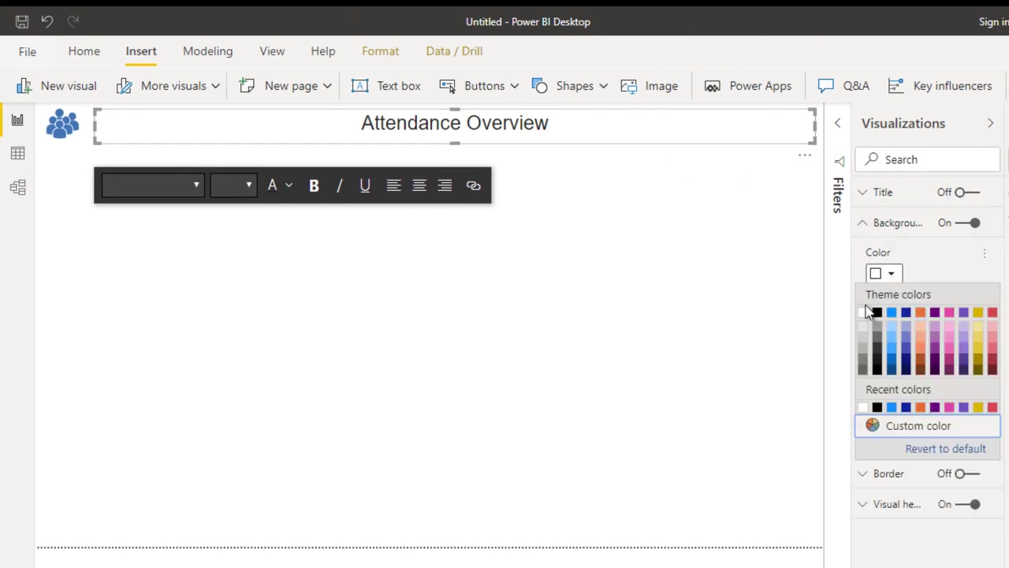
pyautogui.click(867, 337)
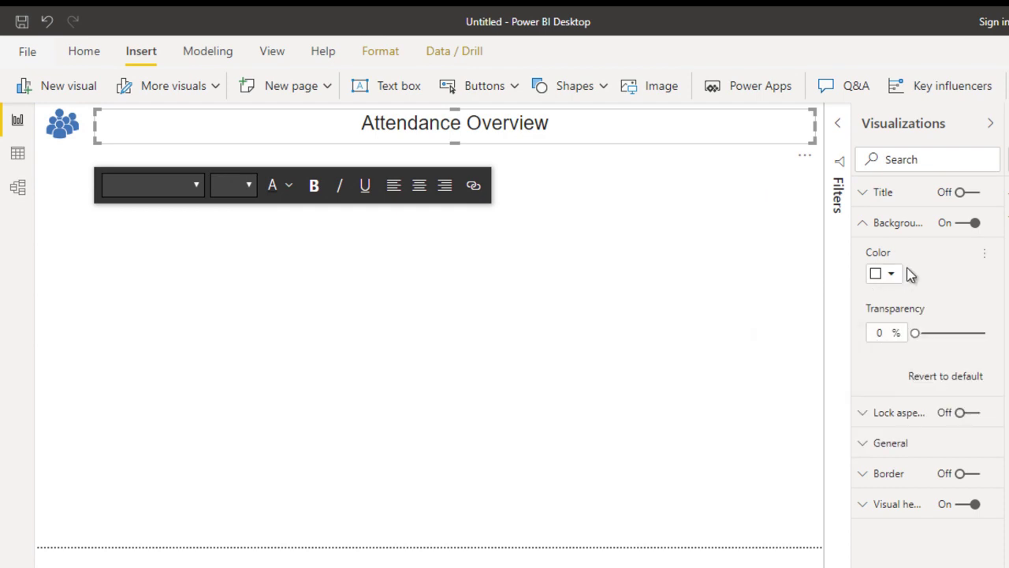
pyautogui.click(885, 275)
pyautogui.click(867, 335)
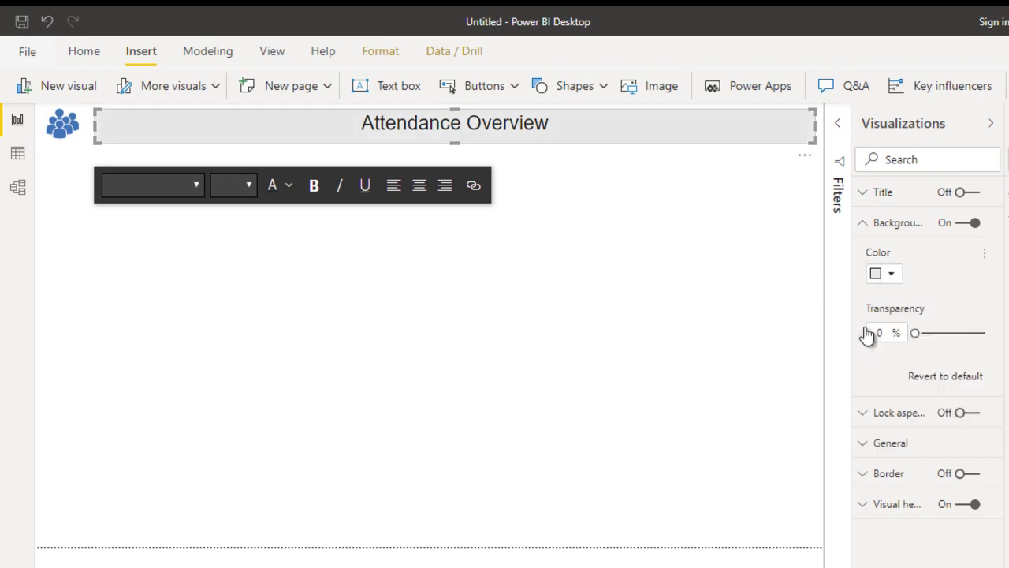
pyautogui.moveTo(914, 331); pyautogui.dragTo(950, 332)
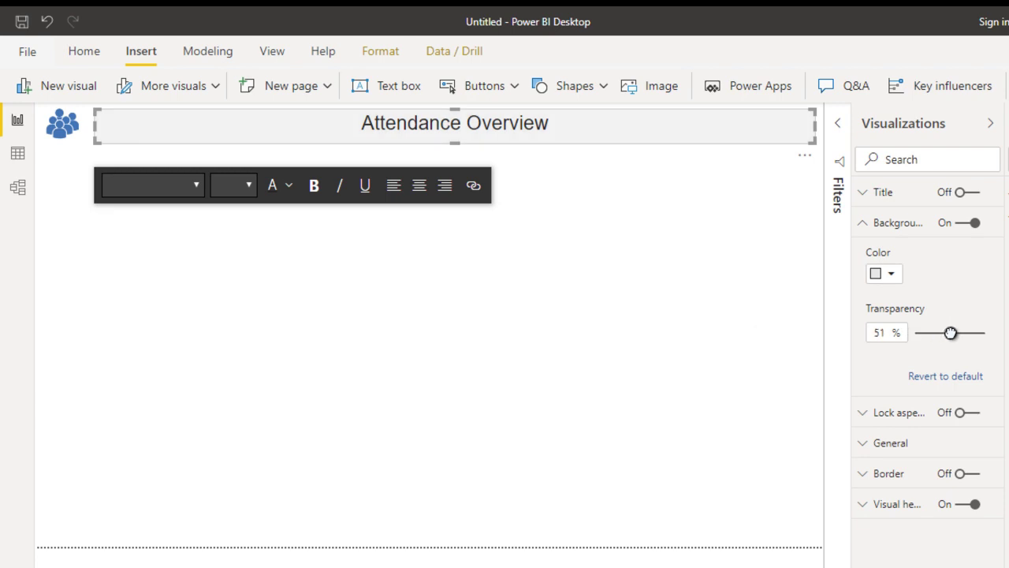
pyautogui.doubleClick(879, 332)
pyautogui.press('BackSpace')
pyautogui.write('50')
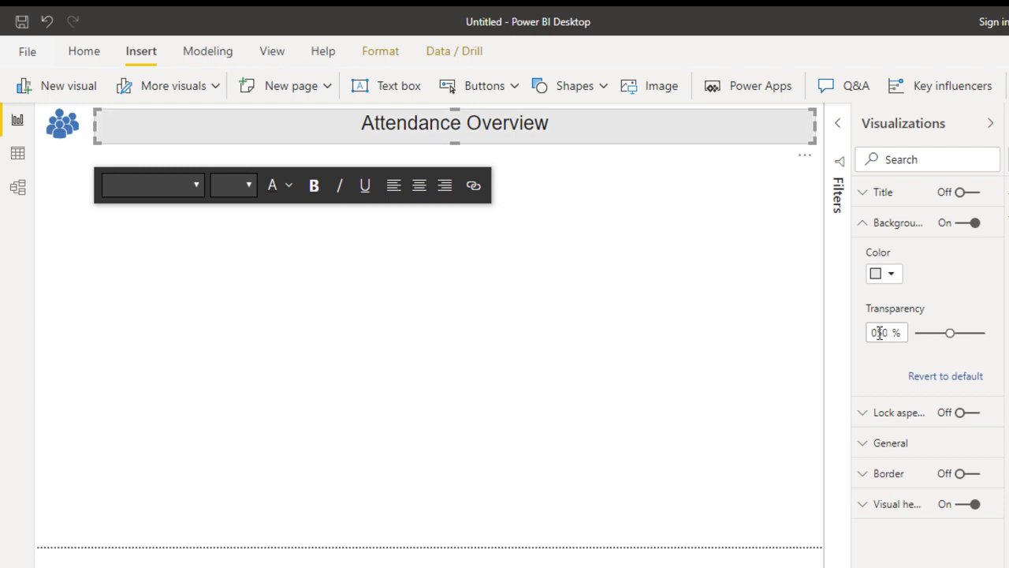
pyautogui.click(648, 323)
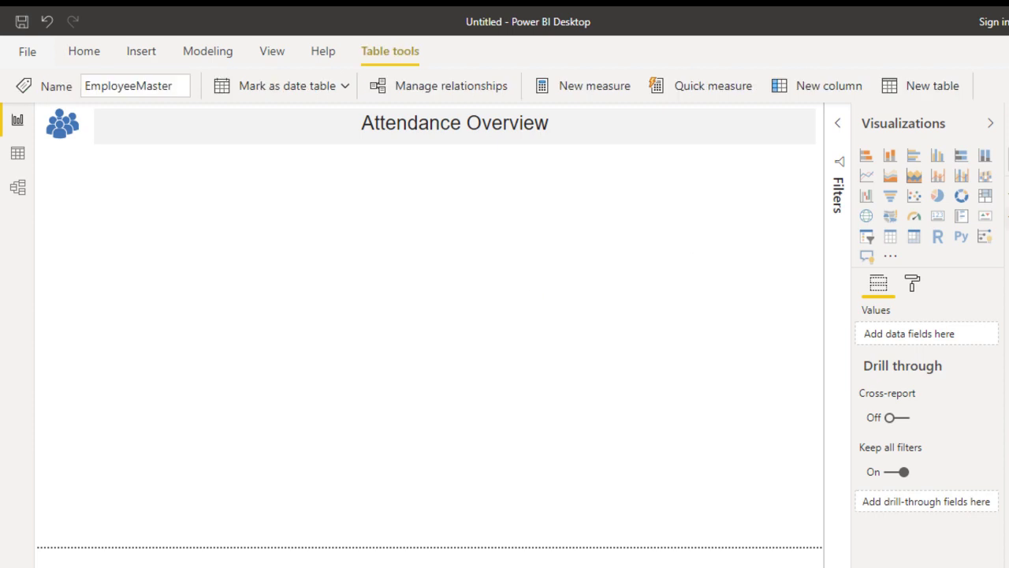
# - Create a measure in the EmployeeMaster table defined as Today = TODAY()
pyautogui.click(887, 201)
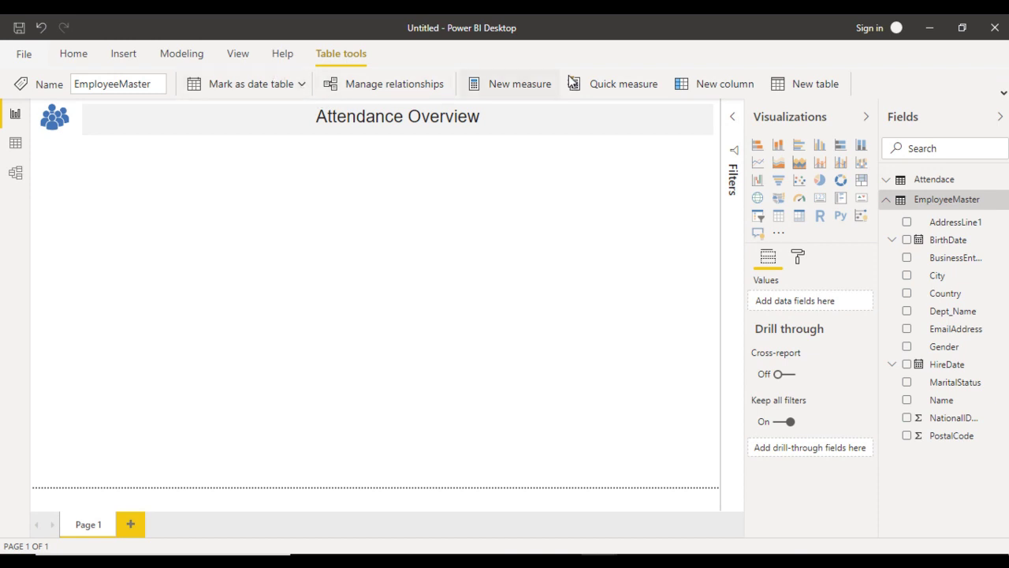
pyautogui.click(503, 86)
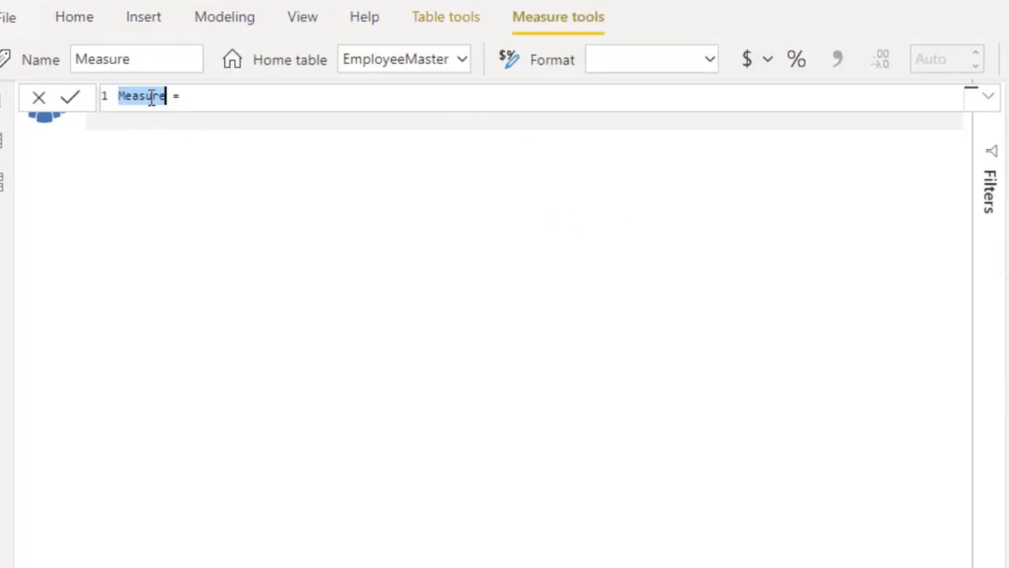
pyautogui.write('Tot')
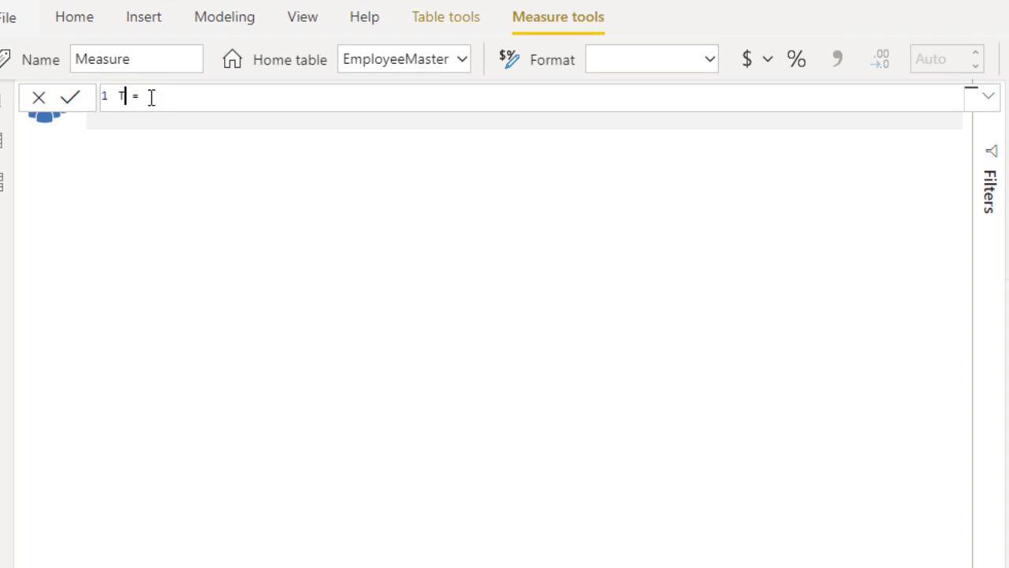
pyautogui.press('BackSpace')
pyautogui.press('BackSpace')
pyautogui.write('oday')
pyautogui.write('tr')
pyautogui.press('BackSpace')
pyautogui.press('BackSpace')
pyautogui.write('toda')
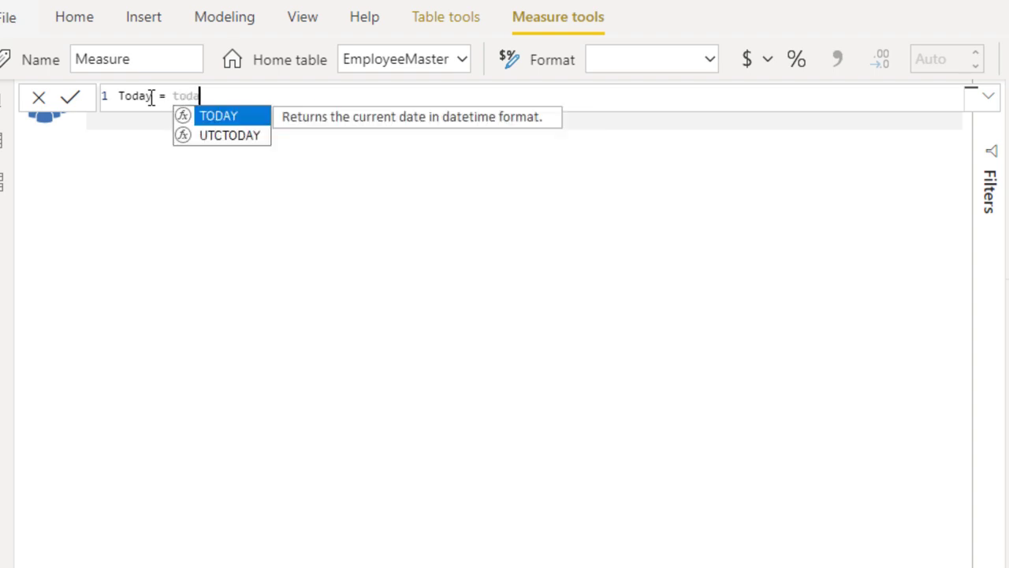
pyautogui.press('Tab')
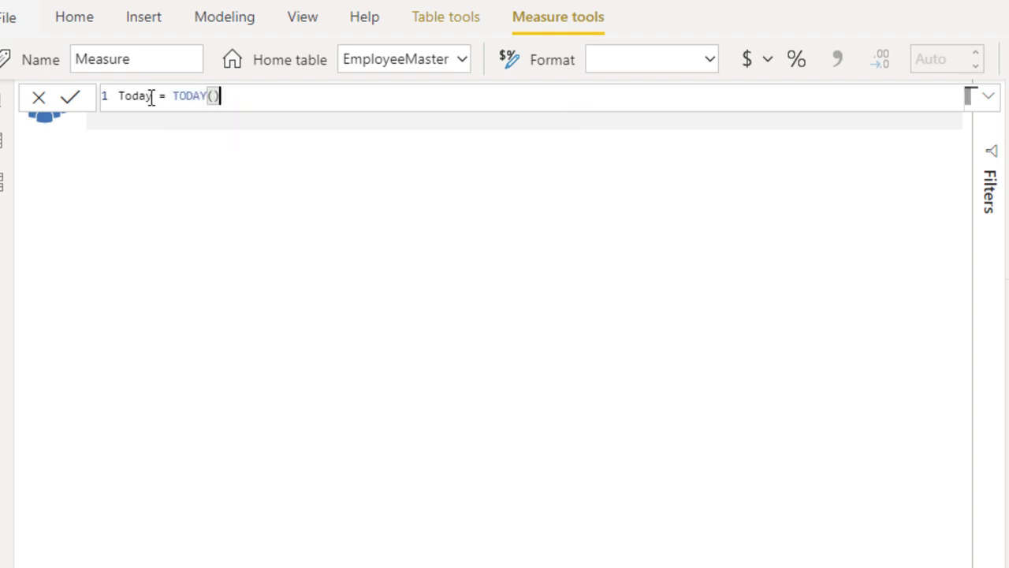
pyautogui.write('()')
pyautogui.press('BackSpace')
pyautogui.press('BackSpace')
pyautogui.click(72, 98)
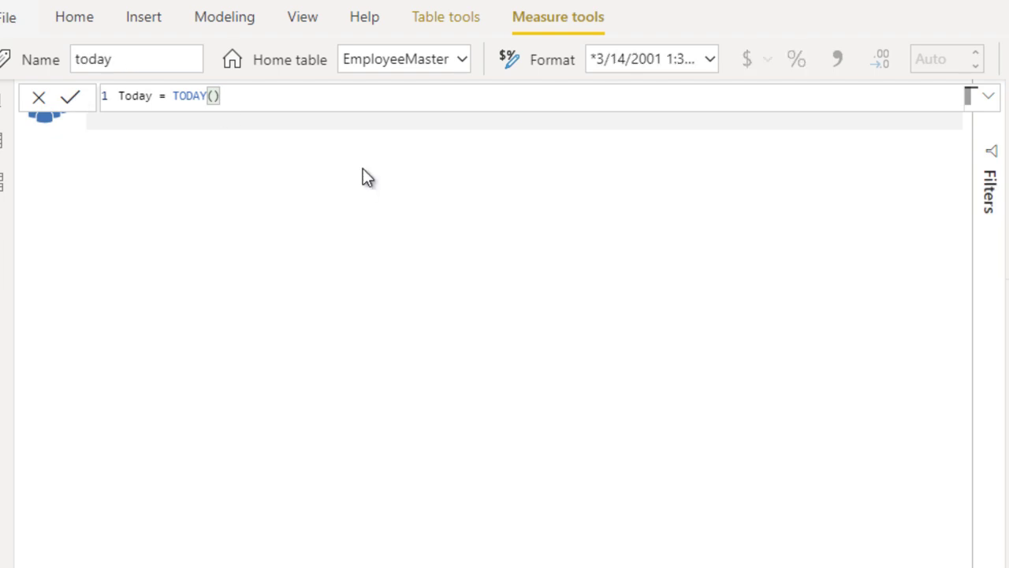
# - Set the Today measure's format to 14/03/2001 (dd/mm/yyyy) and leave the formula editor
pyautogui.click(711, 60)
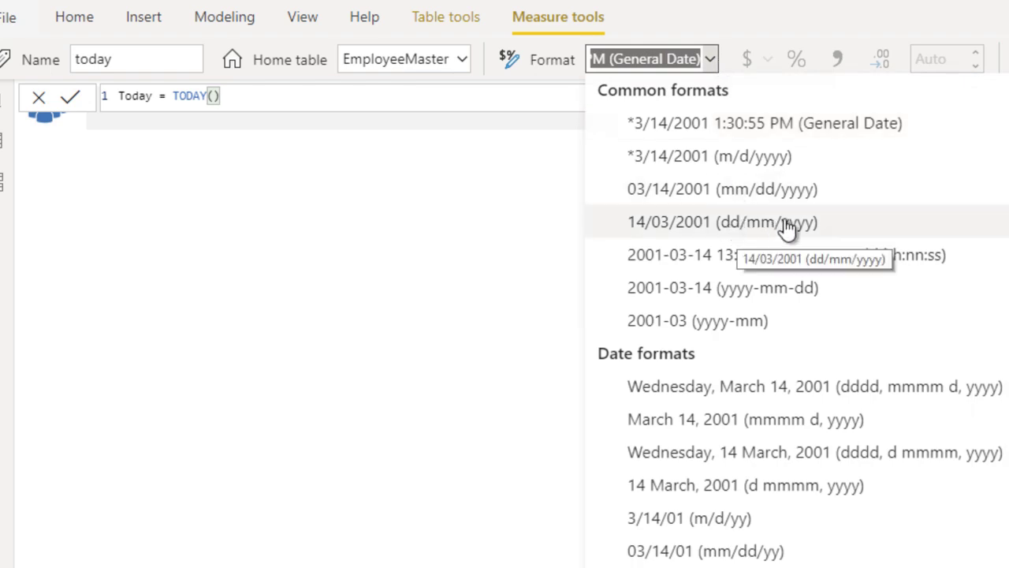
pyautogui.click(825, 227)
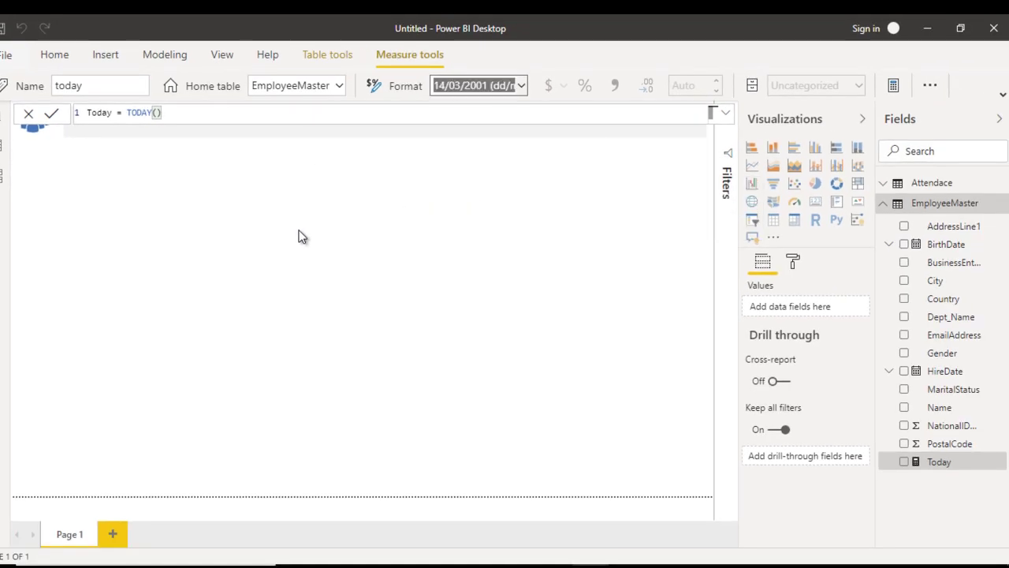
pyautogui.click(954, 282)
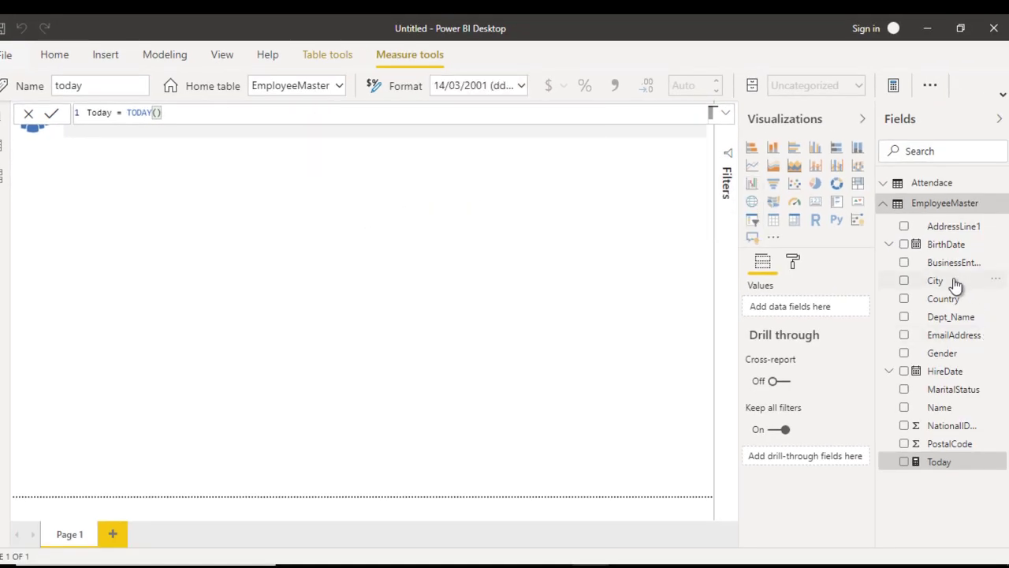
pyautogui.click(477, 257)
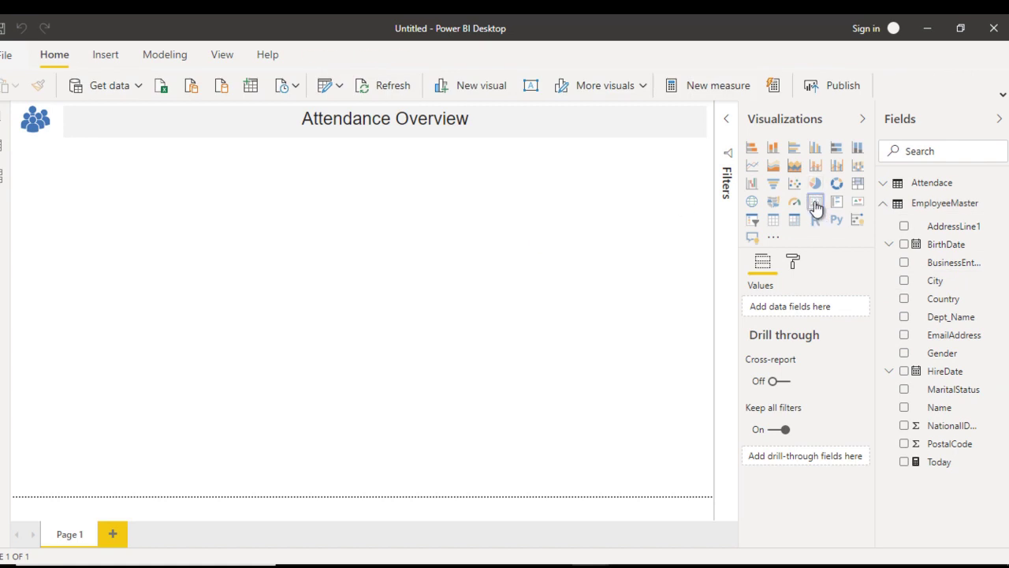
# - Add a card showing the Today measure, shrink it and place it at the right end of the title banner
pyautogui.click(815, 204)
pyautogui.moveTo(385, 280); pyautogui.dragTo(379, 234)
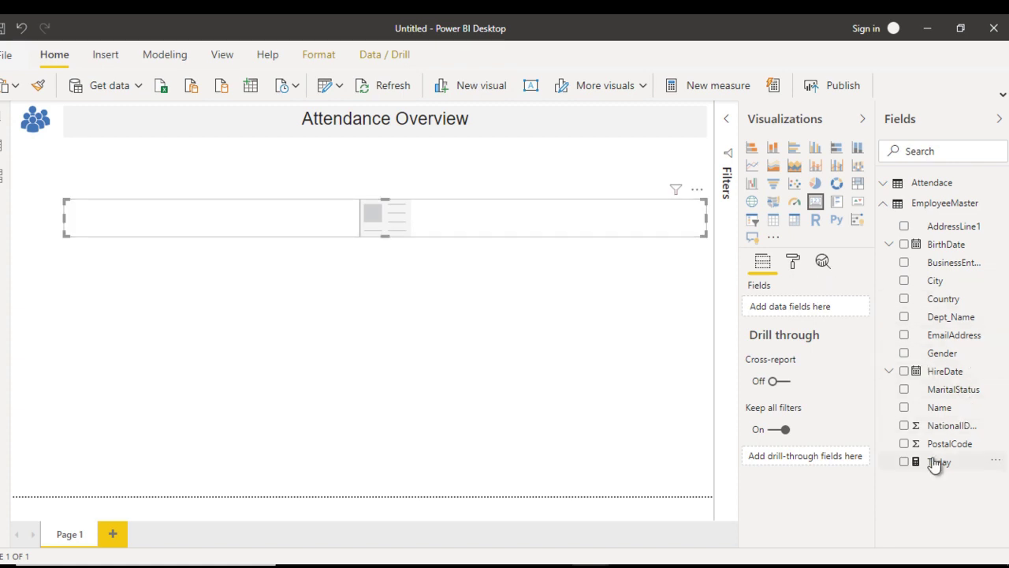
pyautogui.moveTo(939, 462); pyautogui.dragTo(808, 307)
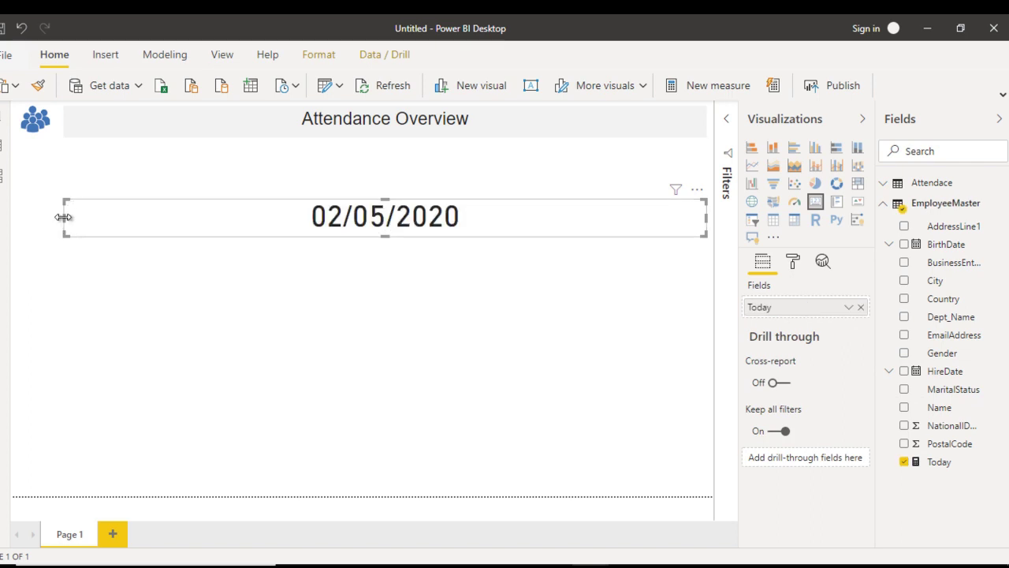
pyautogui.moveTo(63, 216); pyautogui.dragTo(597, 128)
pyautogui.click(542, 217)
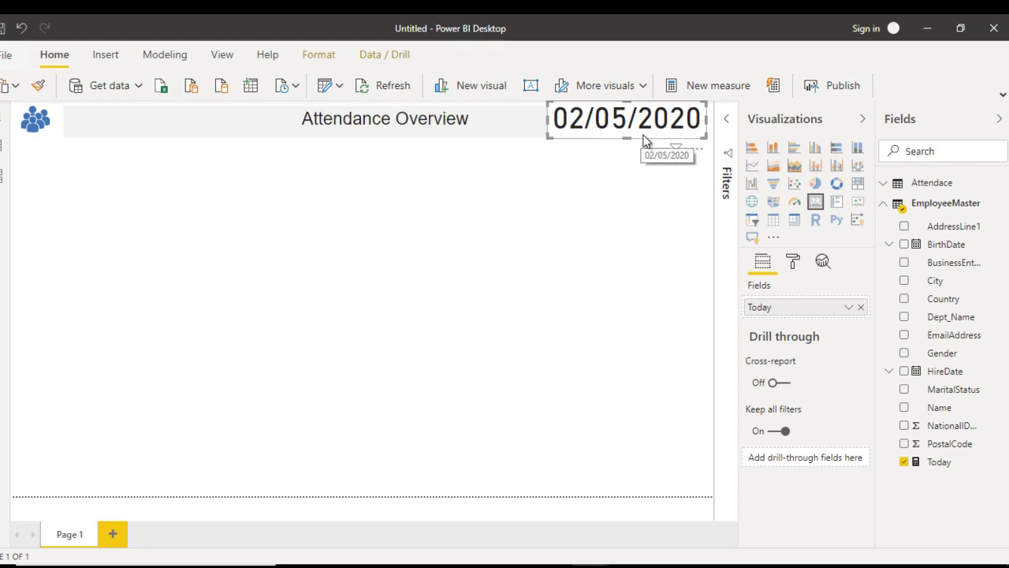
# - Turn off the date card's category label and set its data label text size to 25 pt
pyautogui.click(794, 262)
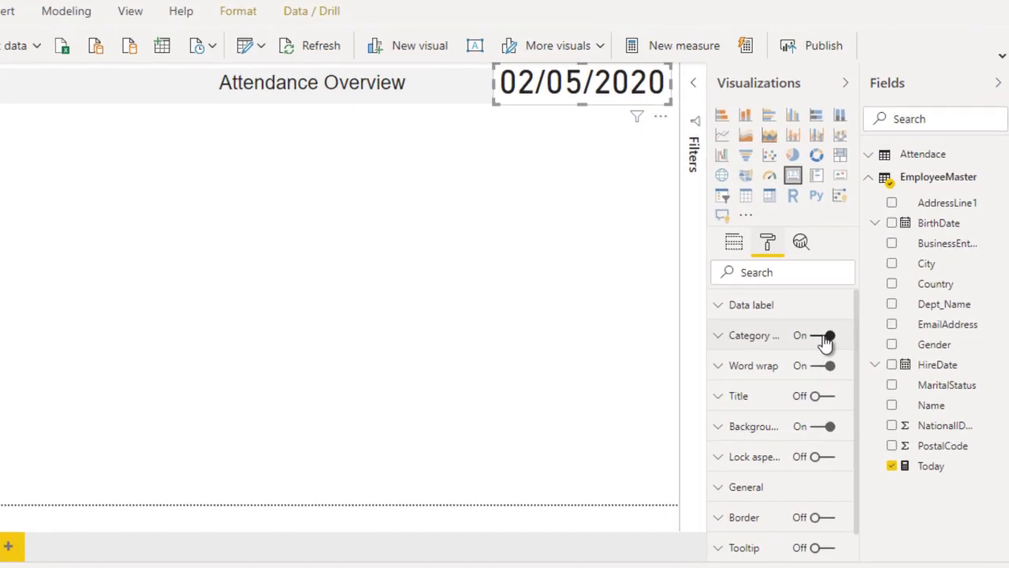
pyautogui.click(825, 341)
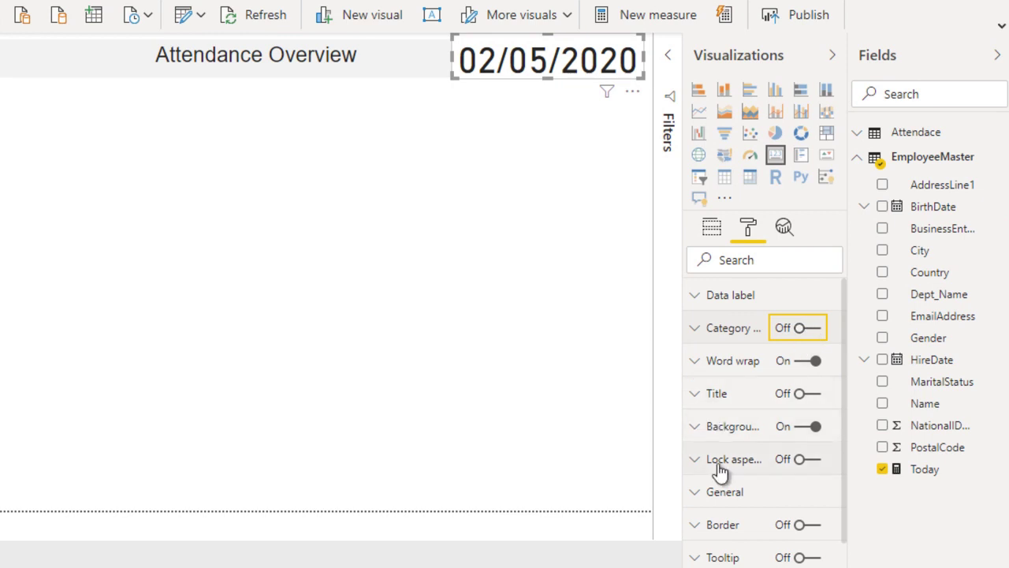
pyautogui.click(728, 293)
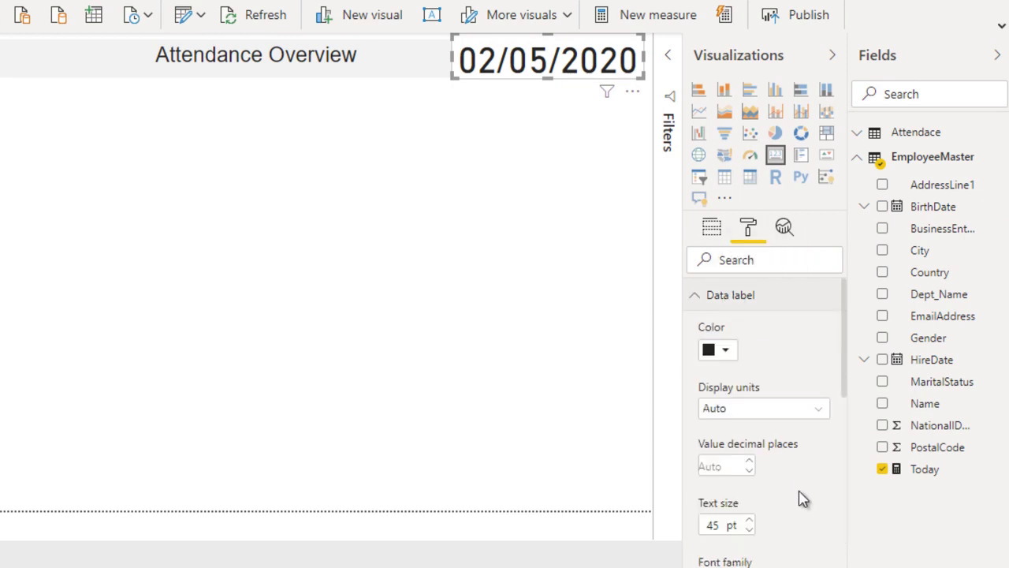
pyautogui.click(748, 530)
pyautogui.click(749, 530)
pyautogui.click(749, 530)
pyautogui.click(749, 529)
pyautogui.click(749, 530)
pyautogui.click(749, 530)
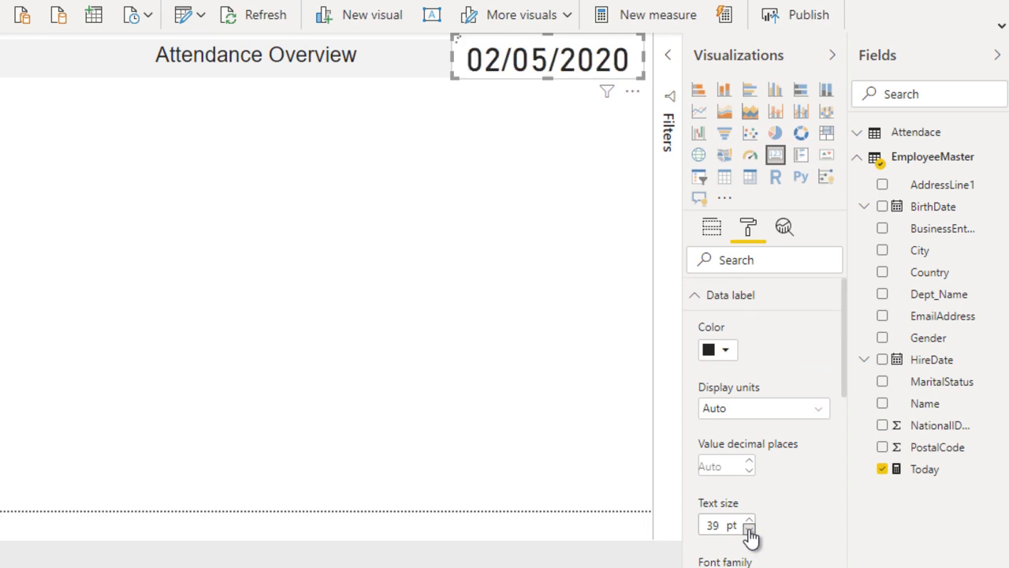
pyautogui.scroll(2, 749, 530)
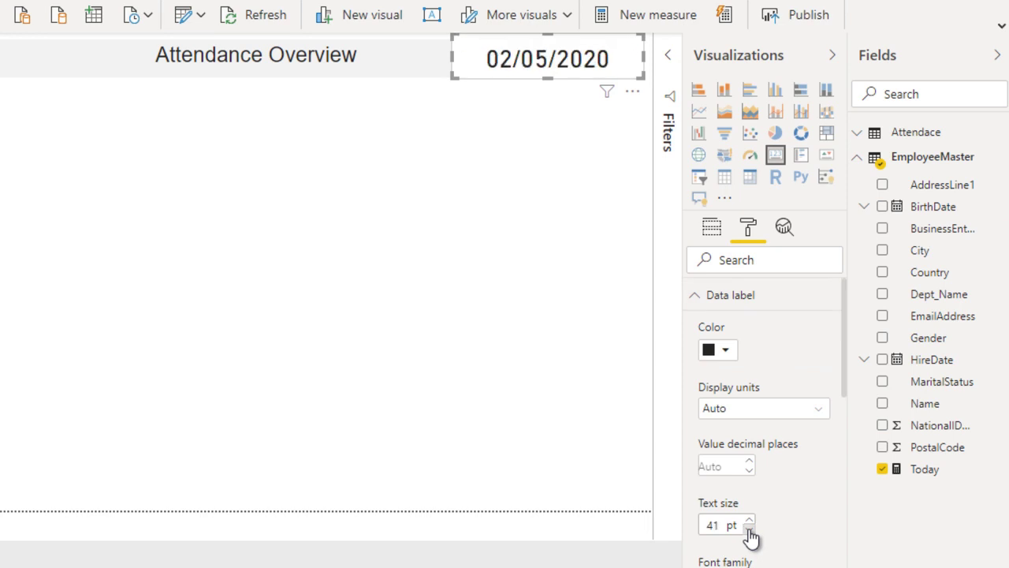
pyautogui.click(749, 530)
pyautogui.click(748, 530)
pyautogui.click(748, 529)
pyautogui.click(749, 530)
pyautogui.click(749, 530)
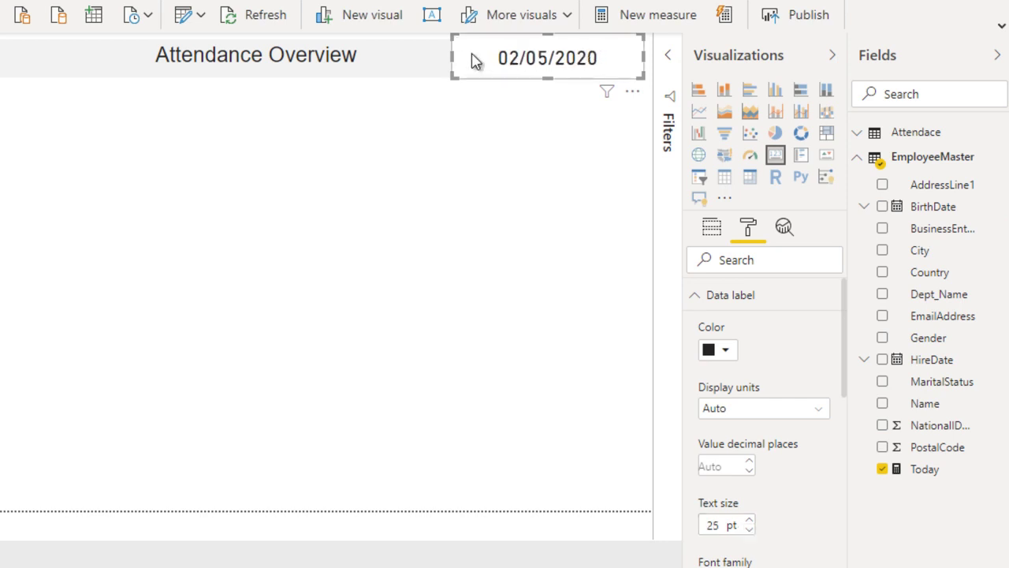
# - Narrow the date card around its text and reduce its height to fit inside the title banner
pyautogui.moveTo(453, 56); pyautogui.dragTo(516, 58)
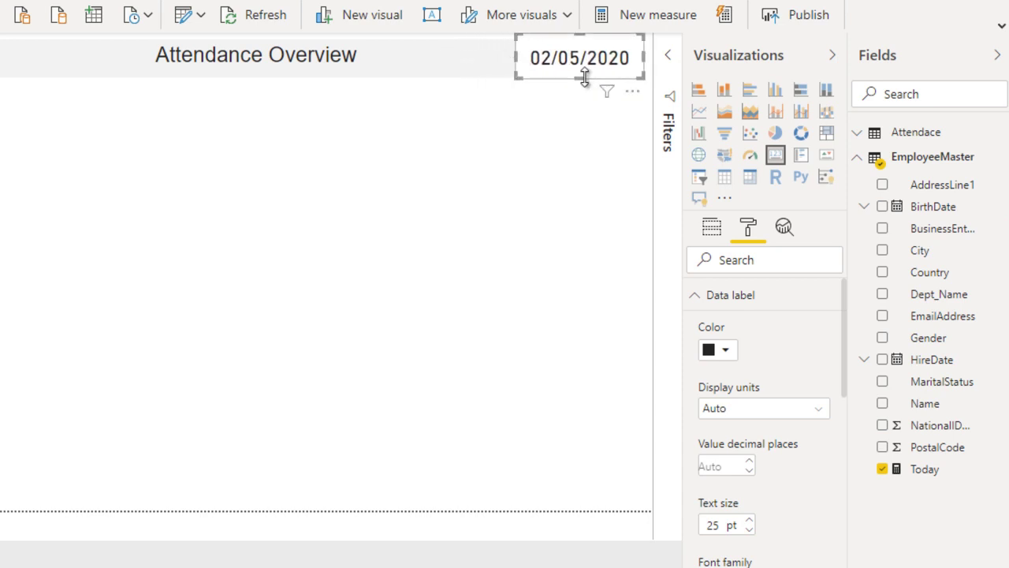
pyautogui.moveTo(584, 73); pyautogui.dragTo(552, 65)
pyautogui.press('Left')
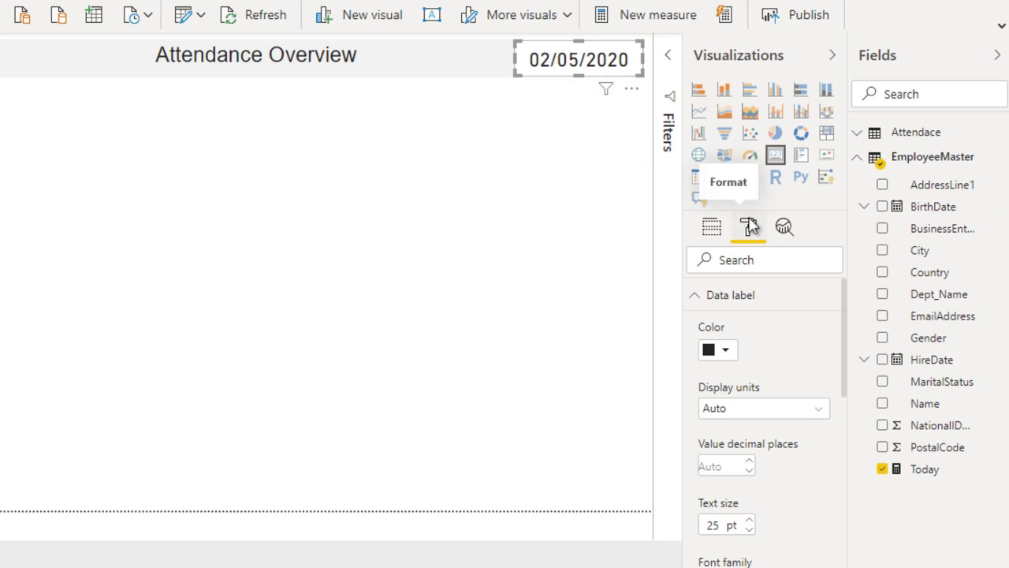
# - Give the date card a light gray theme background color that matches the banner
pyautogui.click(704, 300)
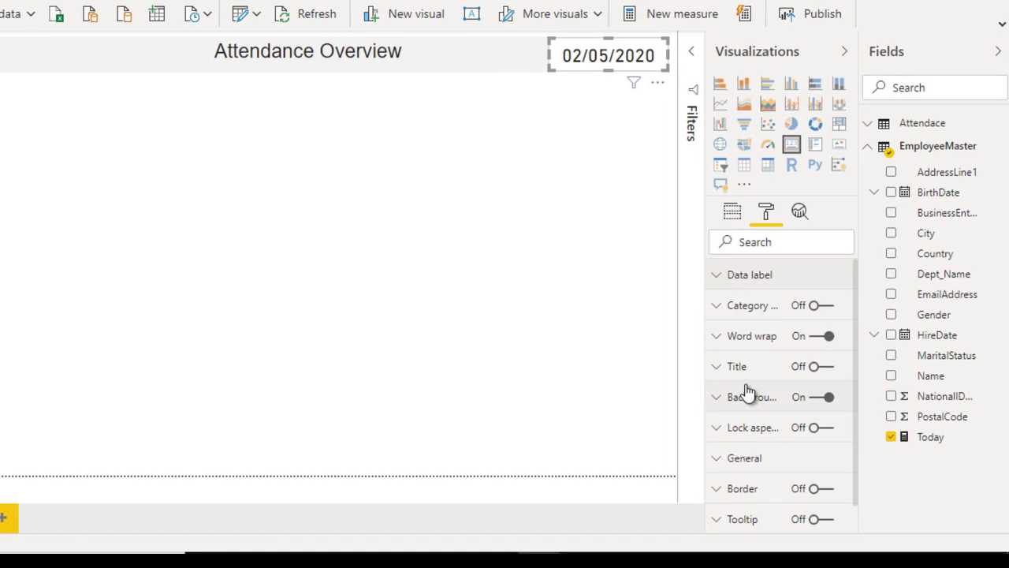
pyautogui.click(750, 398)
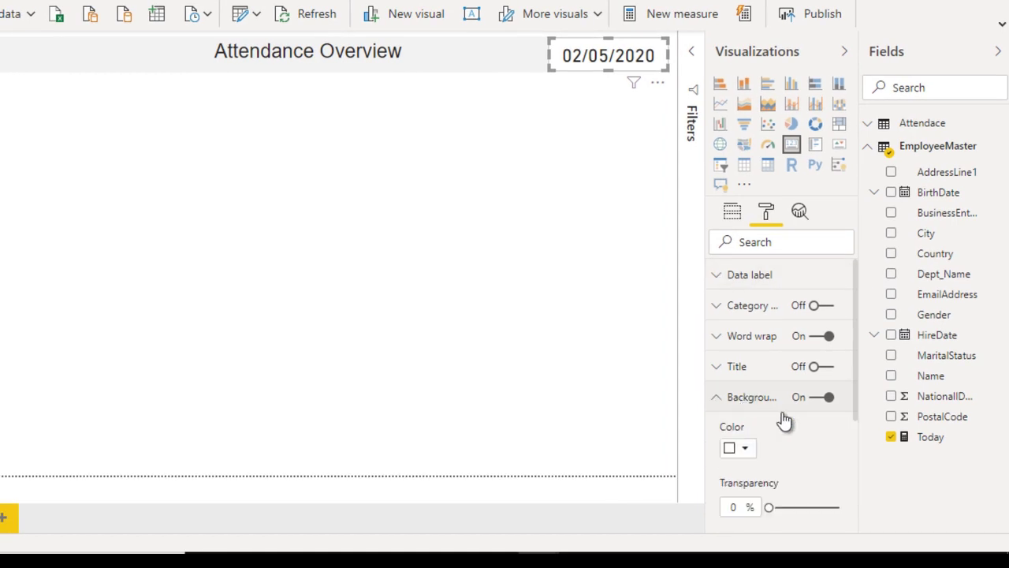
pyautogui.click(749, 447)
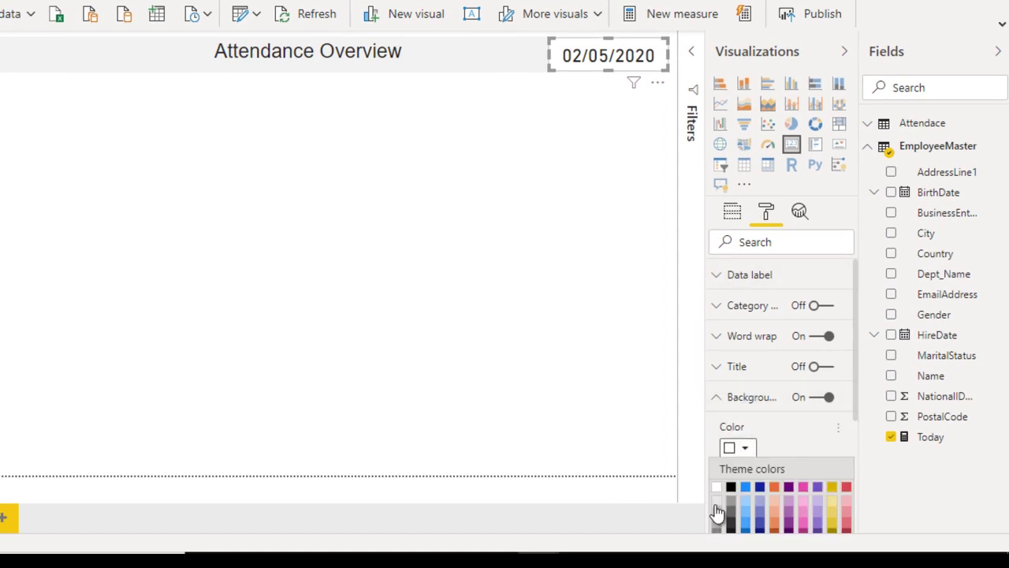
pyautogui.click(716, 511)
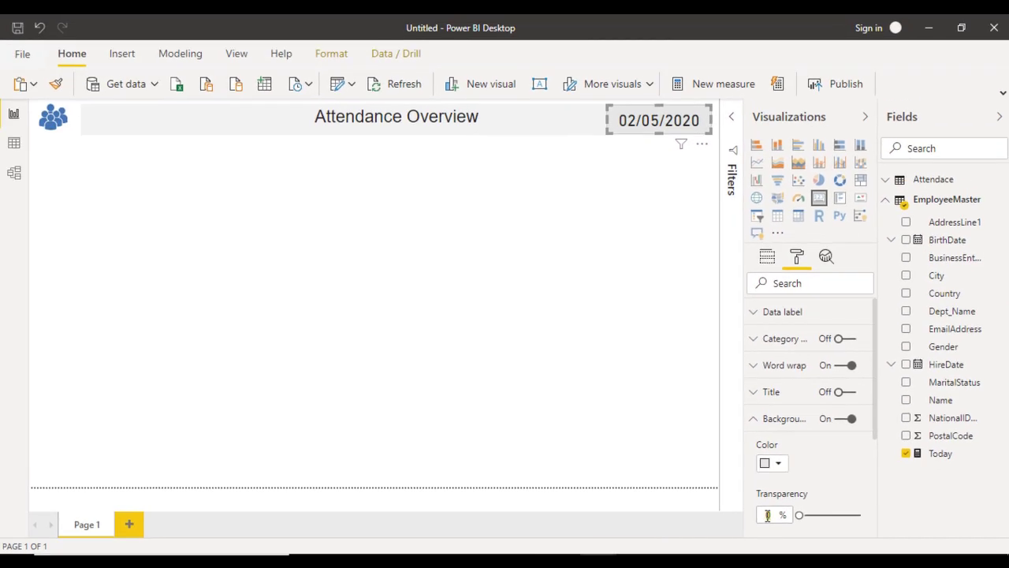
pyautogui.click(544, 300)
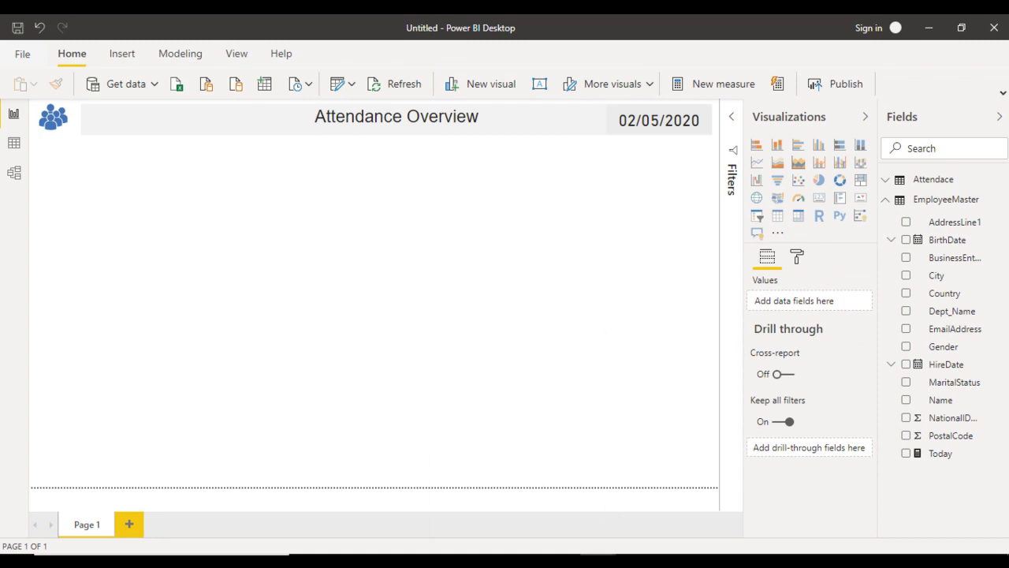
# - Switch to the Masterfile report to examine its Total Number of Employee by Gender donut chart, and return to the untitled report
pyautogui.moveTo(598, 562)
pyautogui.click(528, 511)
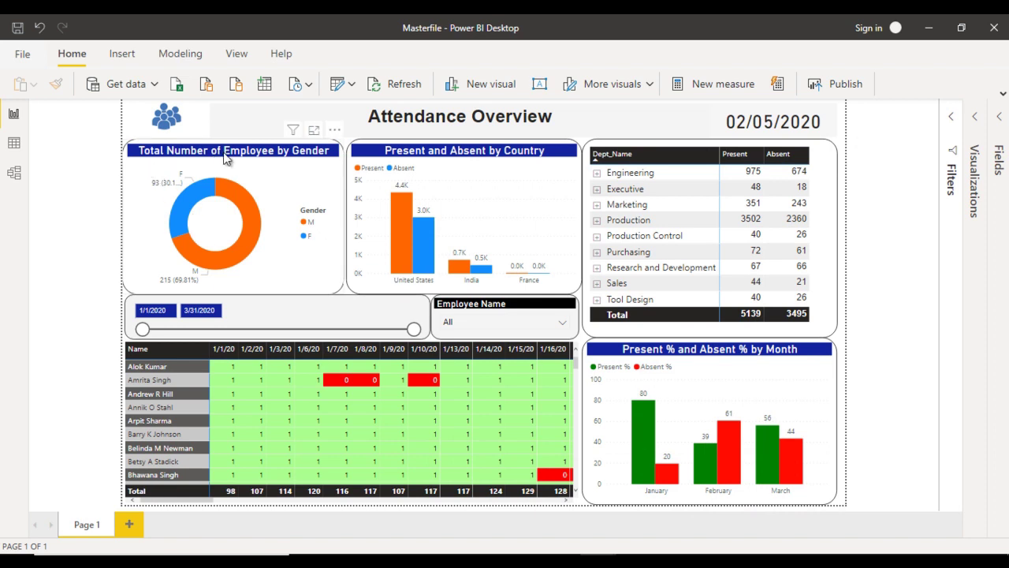
pyautogui.click(929, 27)
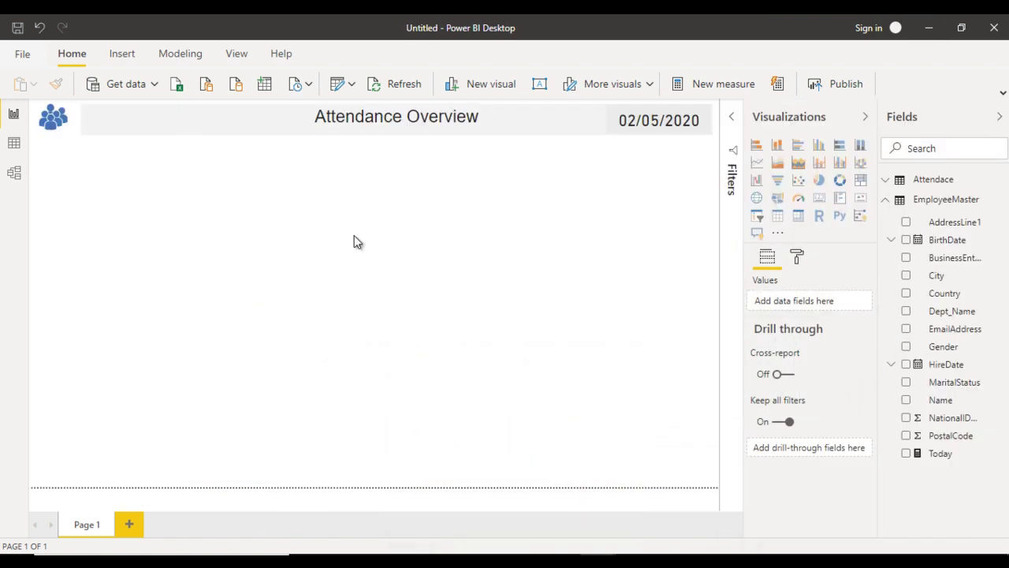
# - Add a donut chart below the people icon, enlarged in height, with Gender as legend and BusinessEntityID as values
pyautogui.click(842, 184)
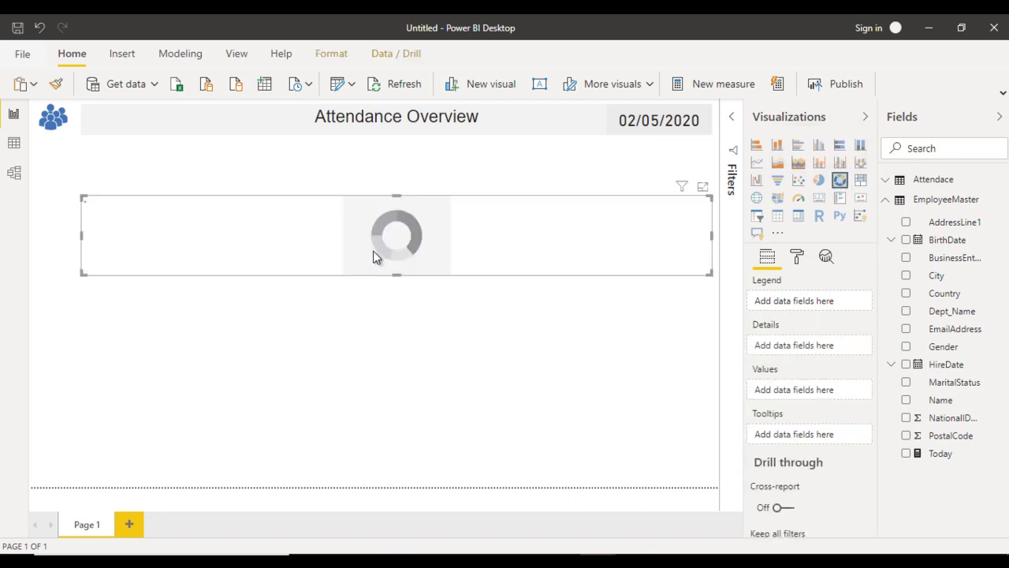
pyautogui.moveTo(712, 236); pyautogui.dragTo(174, 170)
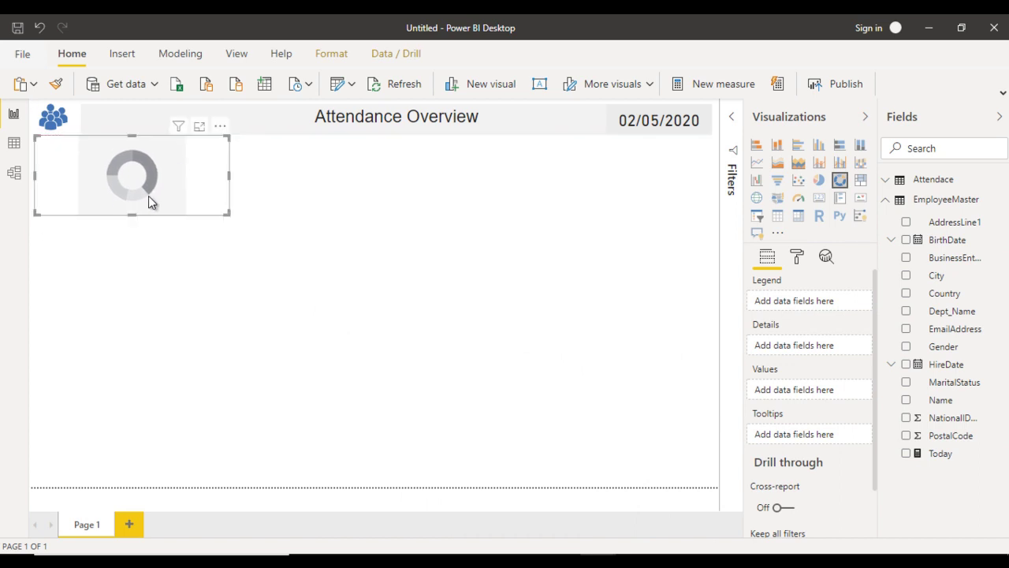
pyautogui.moveTo(129, 216); pyautogui.dragTo(134, 284)
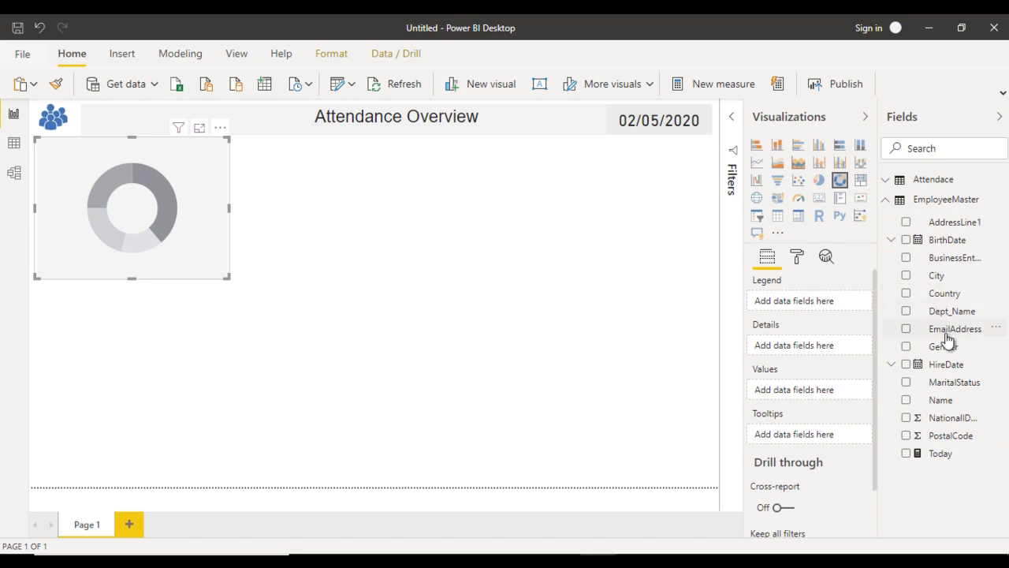
pyautogui.moveTo(955, 353); pyautogui.dragTo(823, 303)
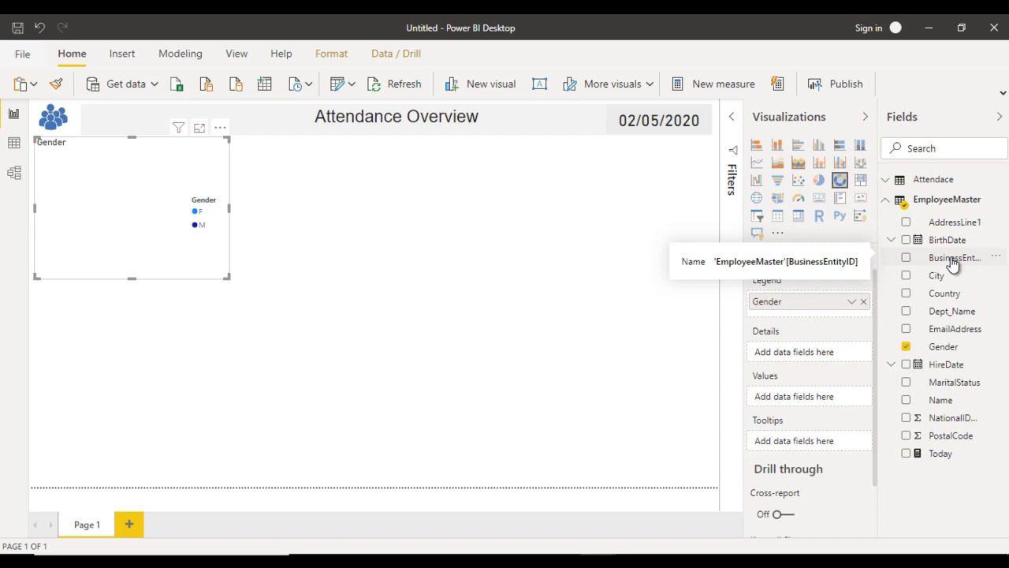
pyautogui.moveTo(953, 264); pyautogui.dragTo(816, 401)
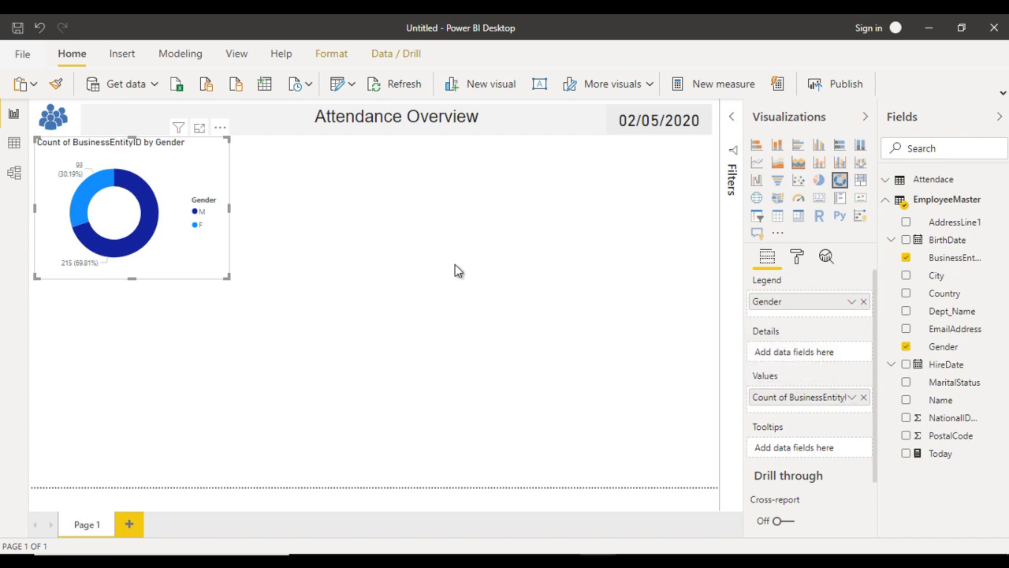
# - Set the donut chart's data color for M to the custom orange ff6600
pyautogui.moveTo(110, 188)
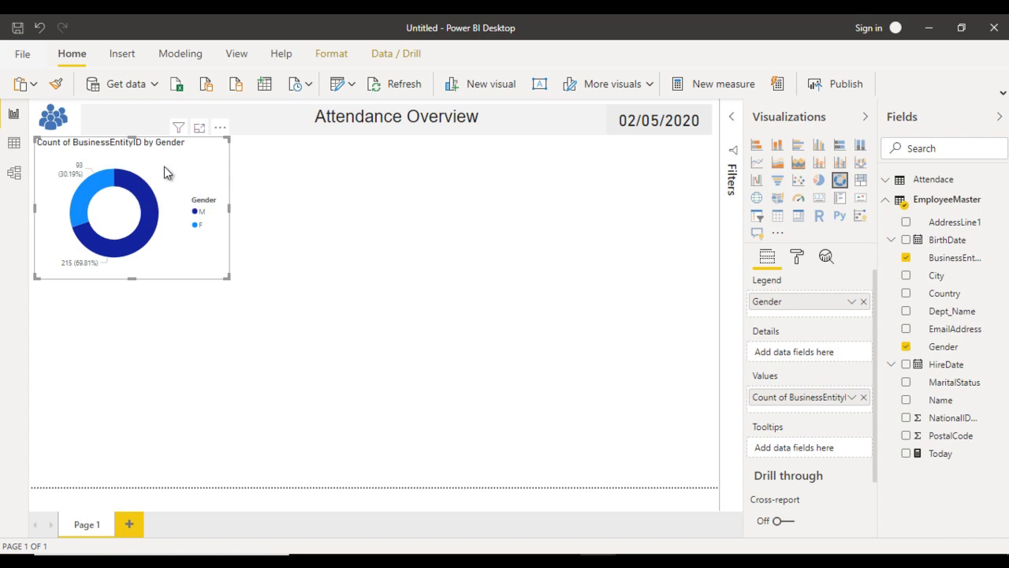
pyautogui.click(798, 265)
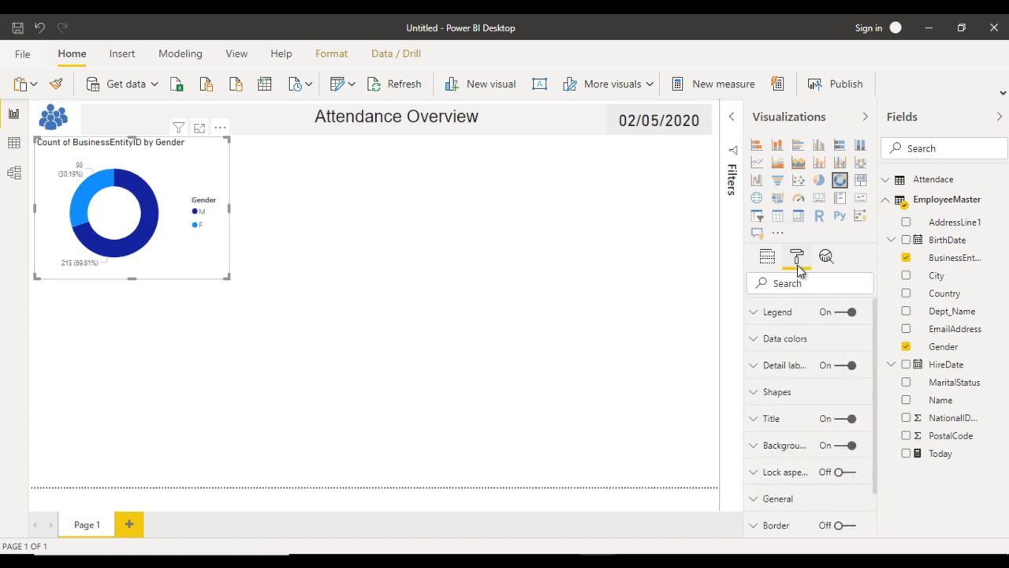
pyautogui.click(803, 343)
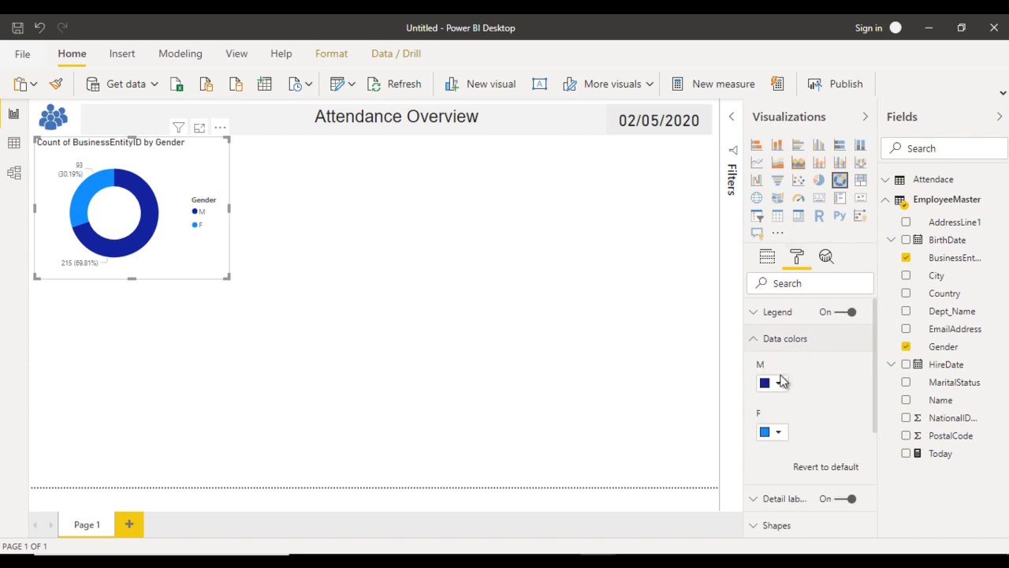
pyautogui.click(779, 383)
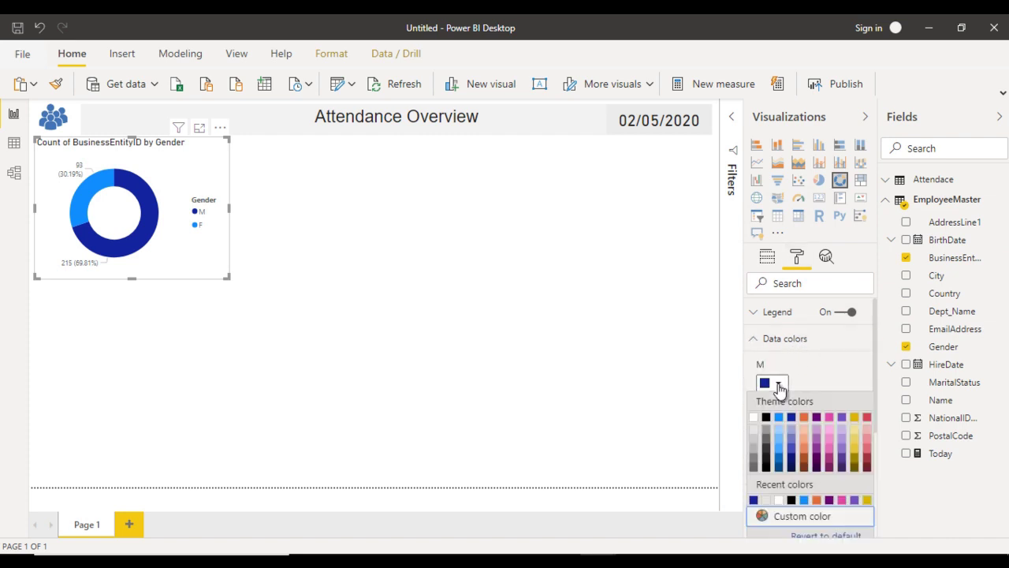
pyautogui.click(790, 524)
pyautogui.moveTo(801, 533); pyautogui.dragTo(734, 538)
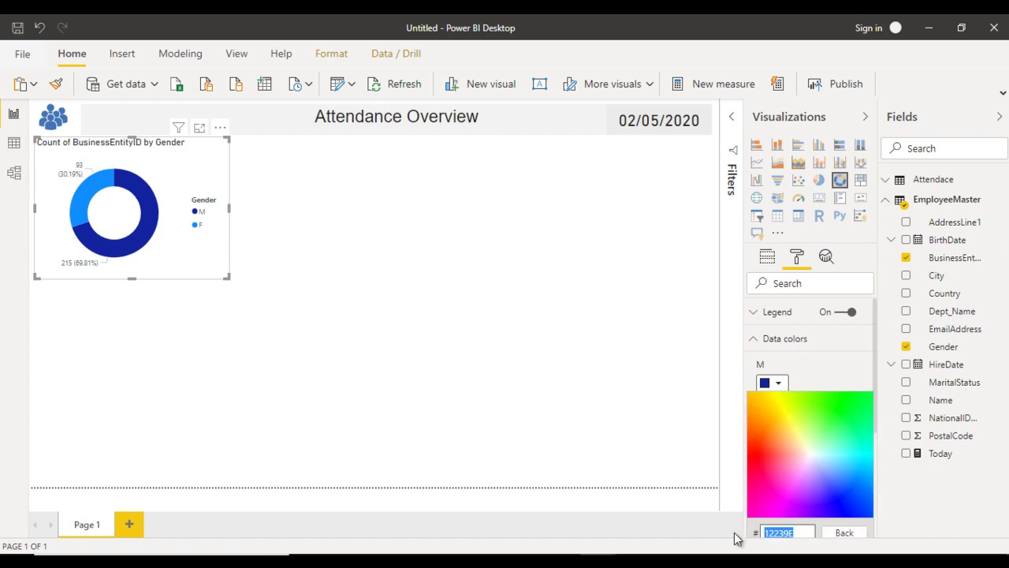
pyautogui.write('ff6600')
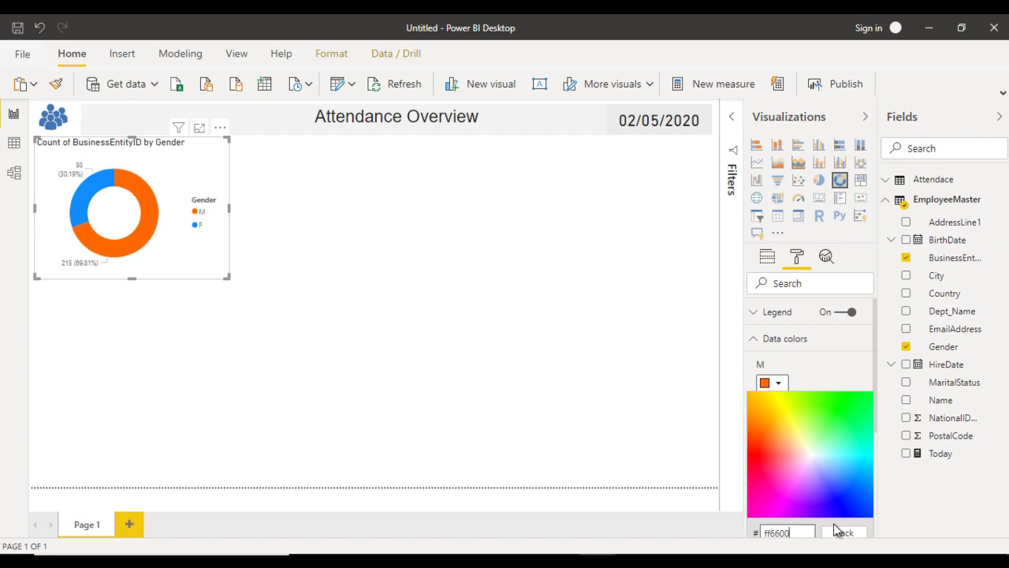
pyautogui.click(842, 532)
pyautogui.click(832, 383)
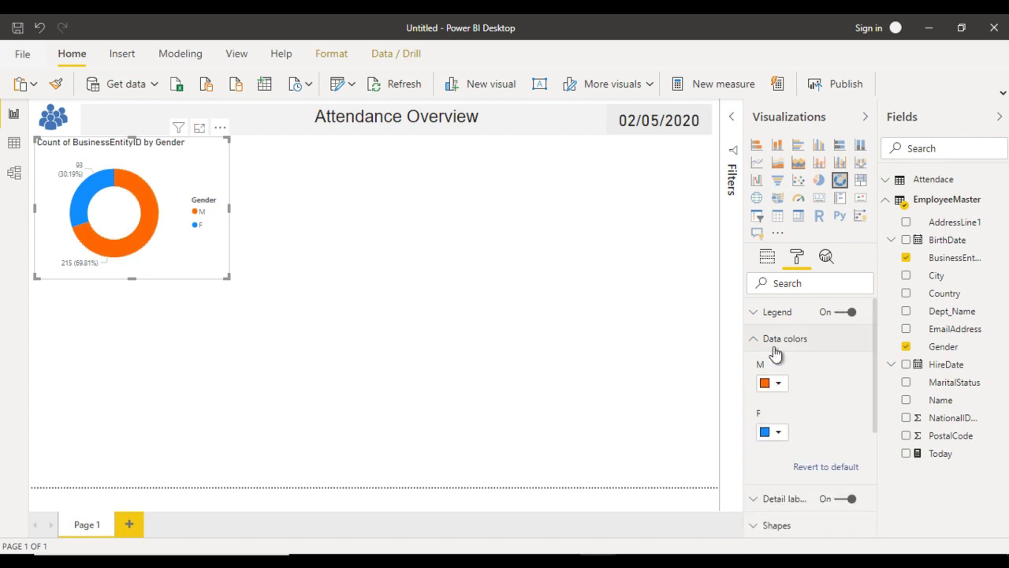
# - Change the donut chart's detail label style to show category, data value and percent of total
pyautogui.moveTo(875, 394); pyautogui.dragTo(875, 438)
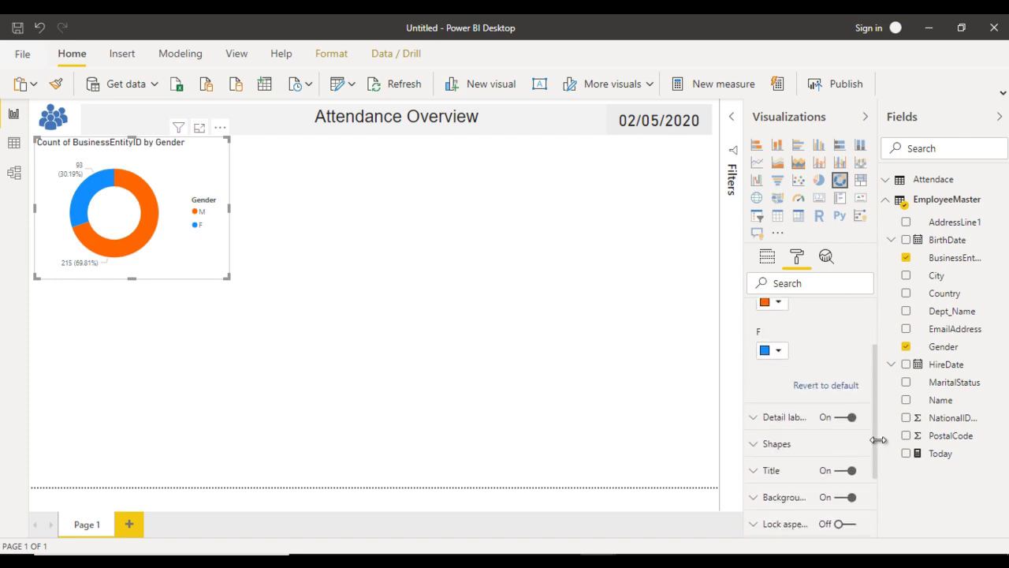
pyautogui.click(778, 424)
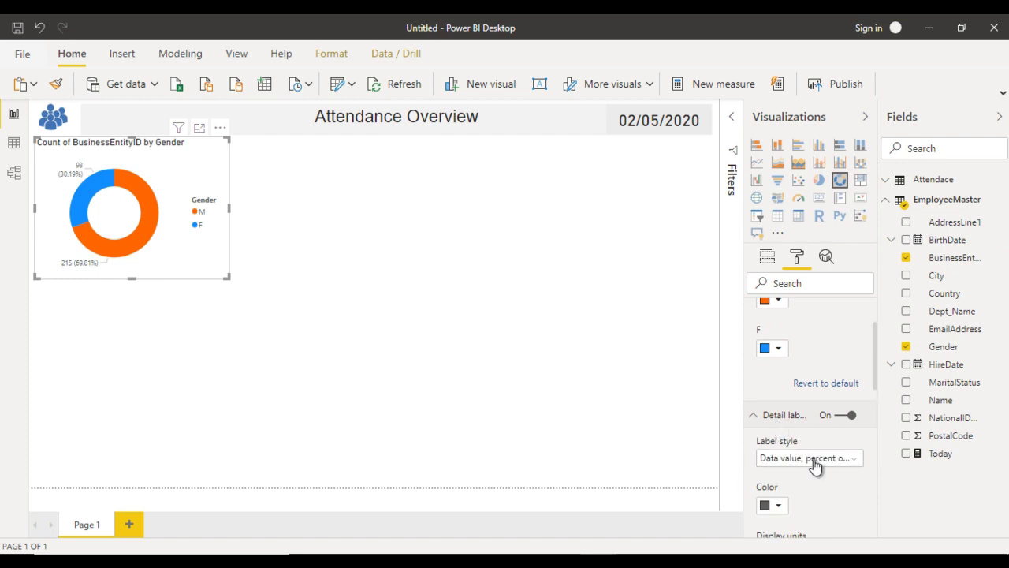
pyautogui.click(813, 459)
pyautogui.click(792, 440)
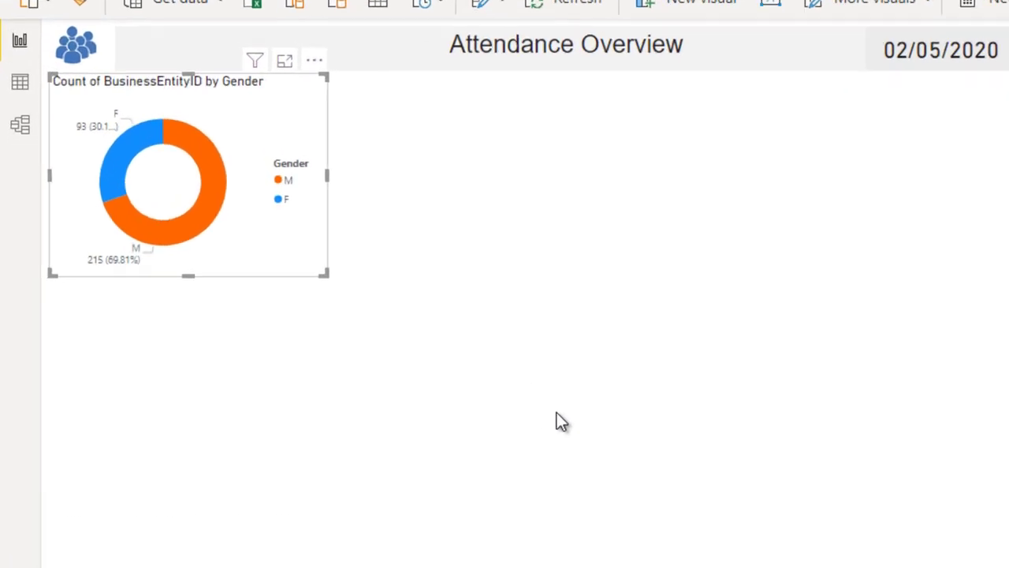
pyautogui.click(556, 412)
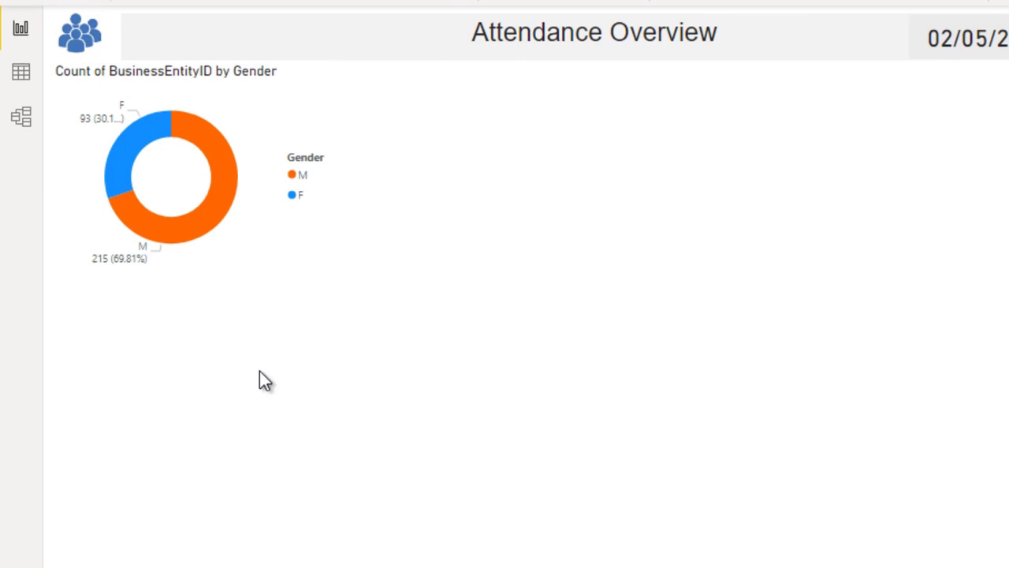
# - Replace the donut chart's title text with "Total Employees By Gender"
pyautogui.moveTo(187, 278)
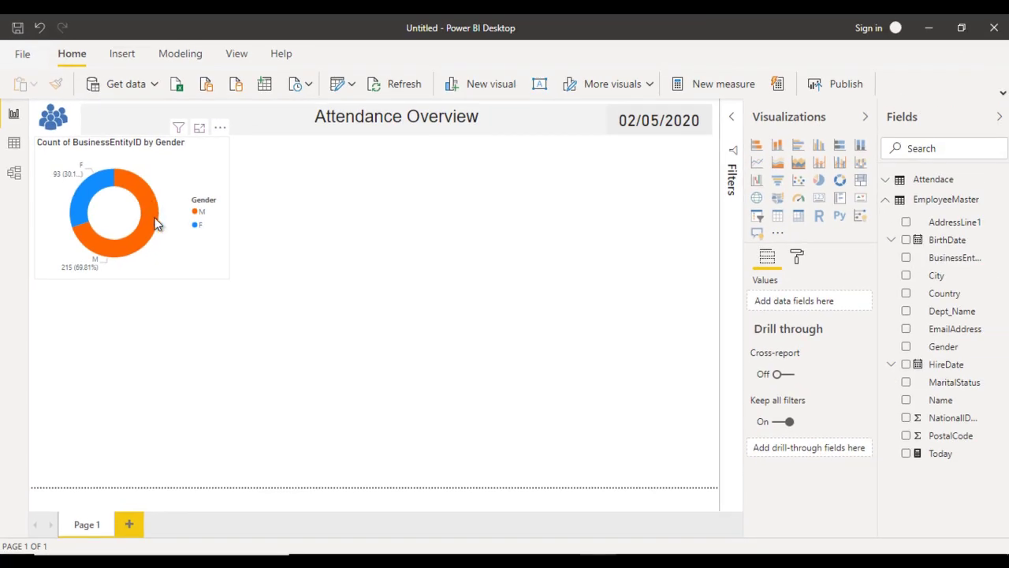
pyautogui.click(182, 262)
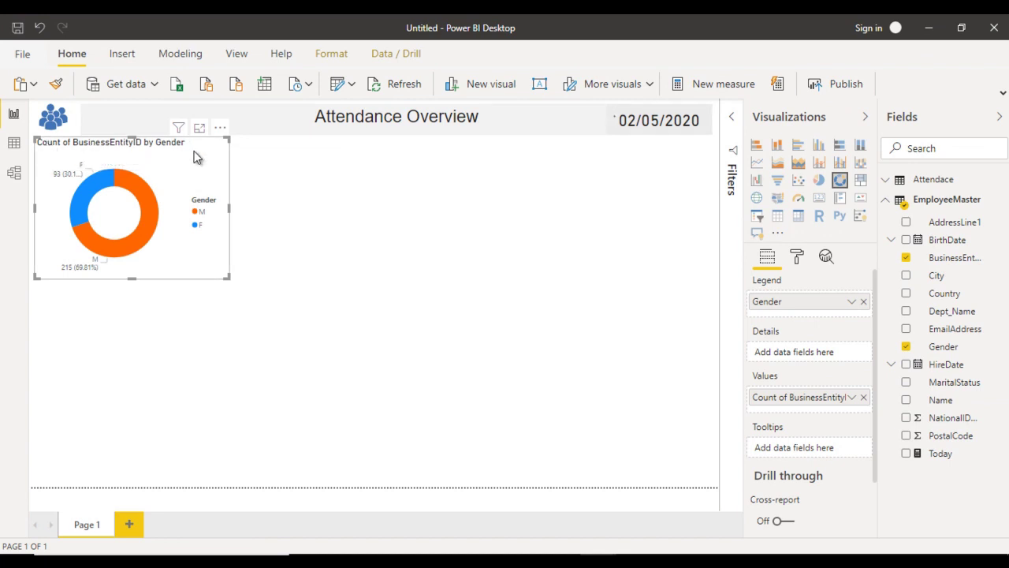
pyautogui.click(796, 258)
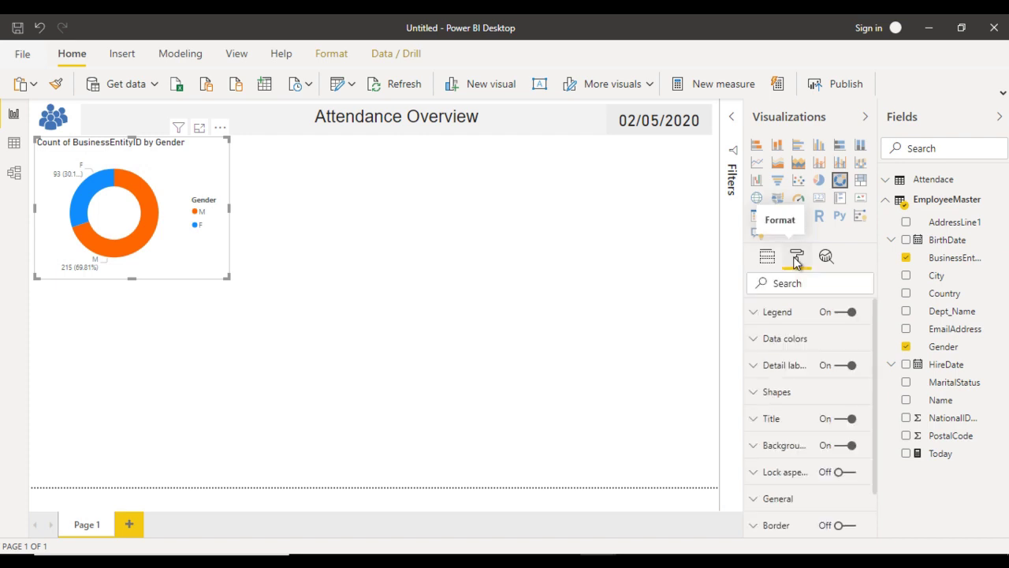
pyautogui.click(777, 419)
pyautogui.click(783, 462)
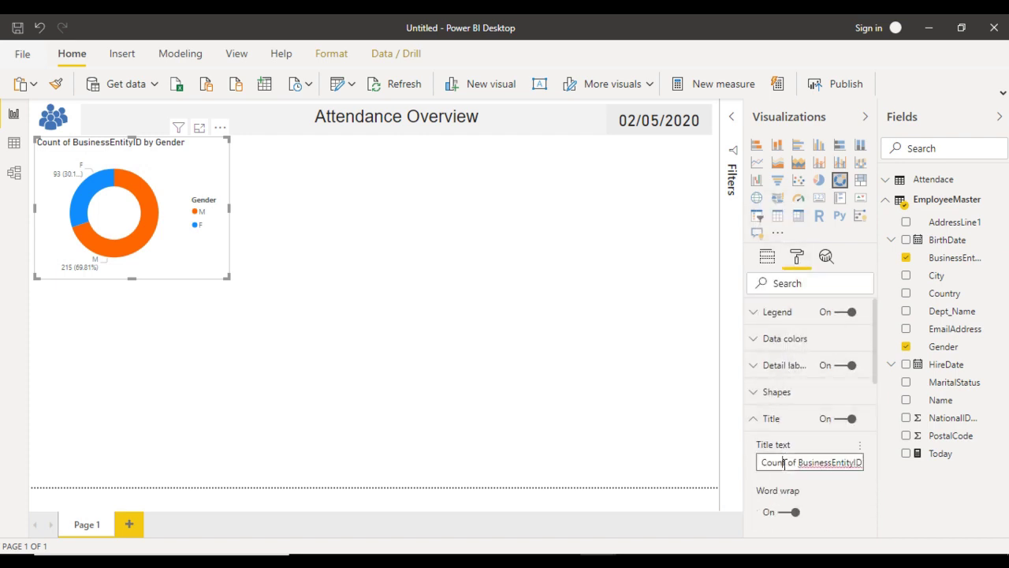
pyautogui.hotkey('ctrl', 'a')
pyautogui.write('T')
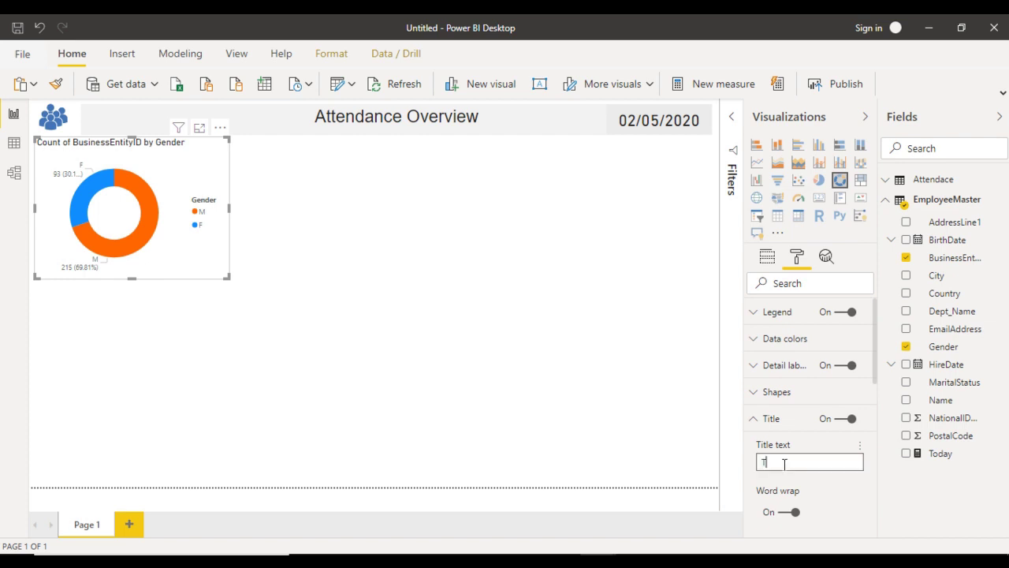
pyautogui.write('otal ')
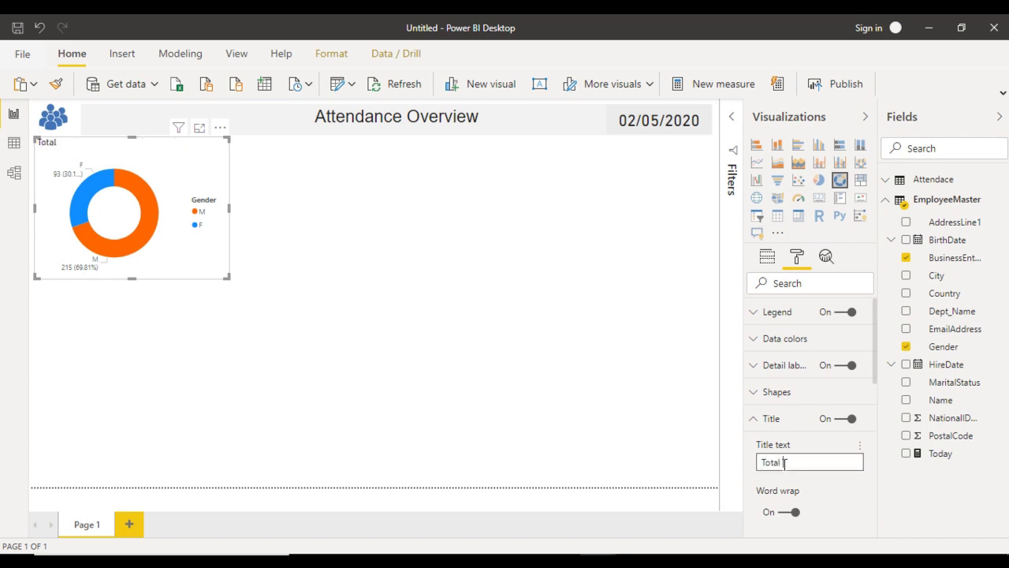
pyautogui.write('Employess By')
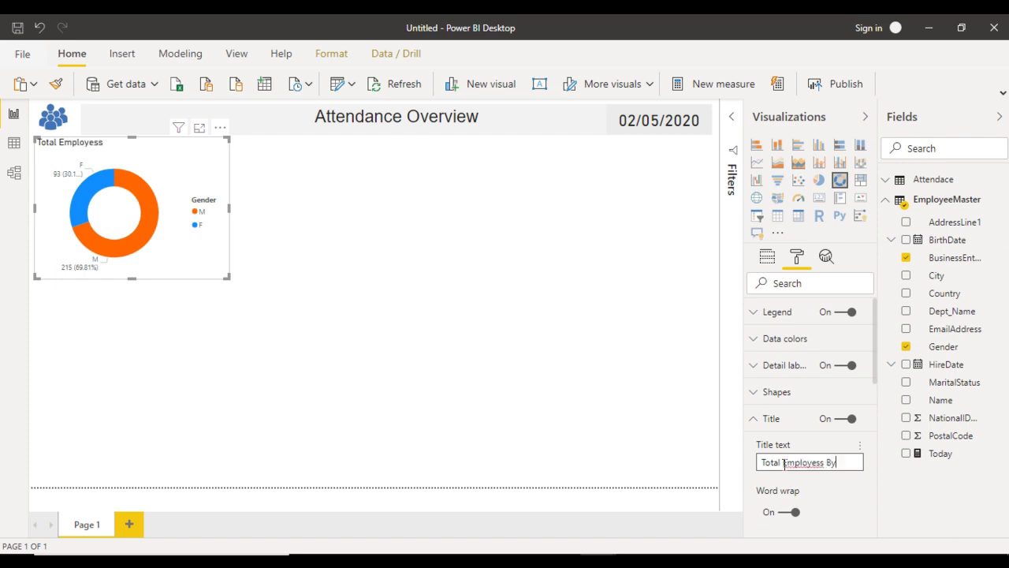
pyautogui.write(' Gender')
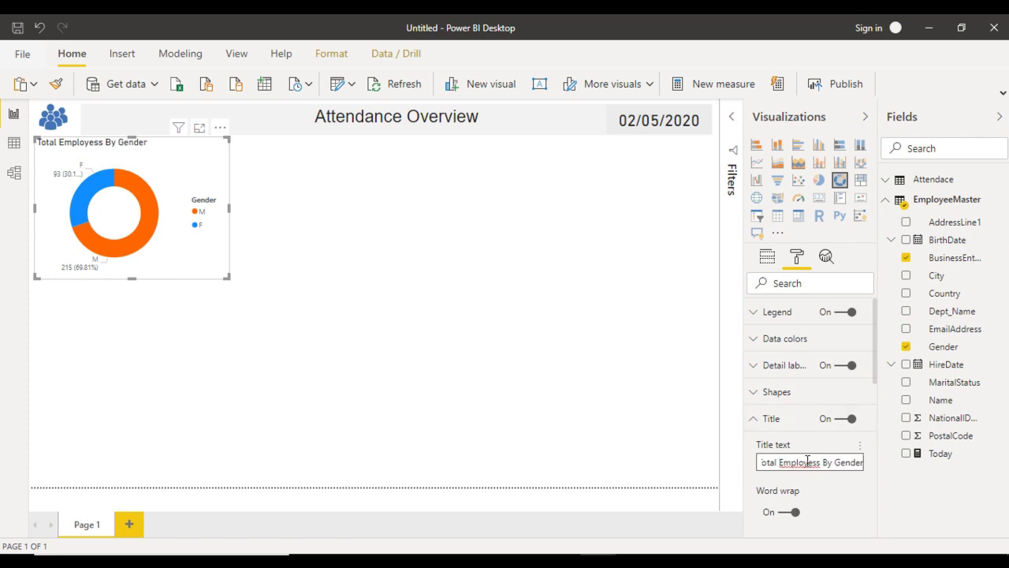
pyautogui.click(807, 462)
pyautogui.press('Delete')
pyautogui.write('e')
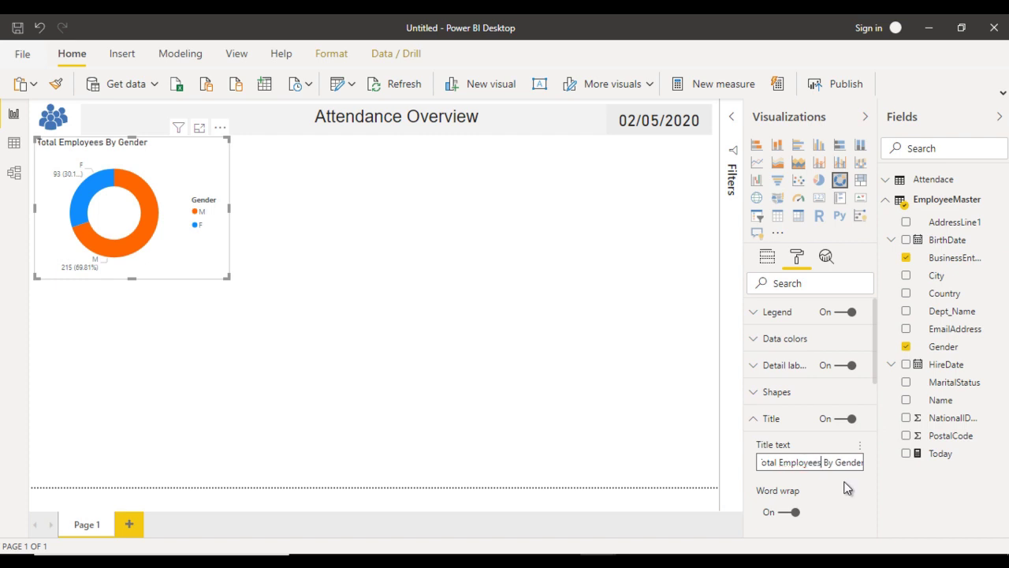
# - Format the donut chart's title with a white font, a dark blue background and center alignment
pyautogui.moveTo(876, 369); pyautogui.dragTo(876, 439)
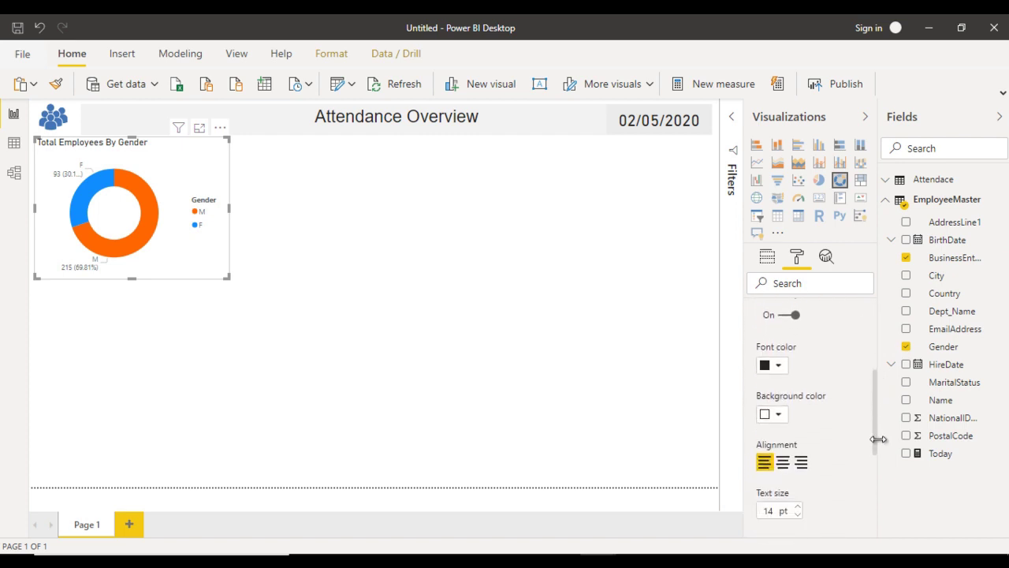
pyautogui.click(780, 366)
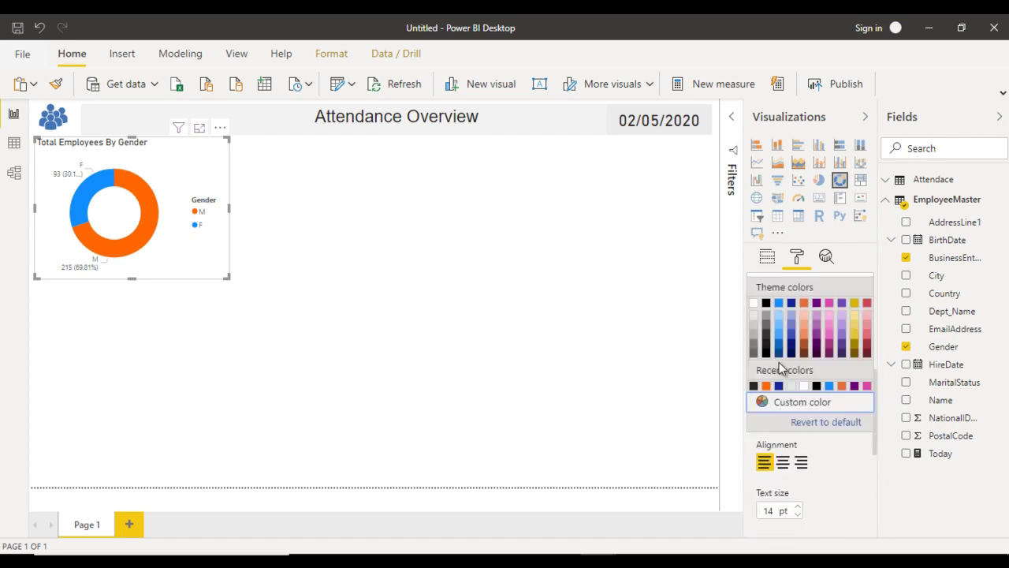
pyautogui.click(753, 304)
pyautogui.scroll(3, 762, 430)
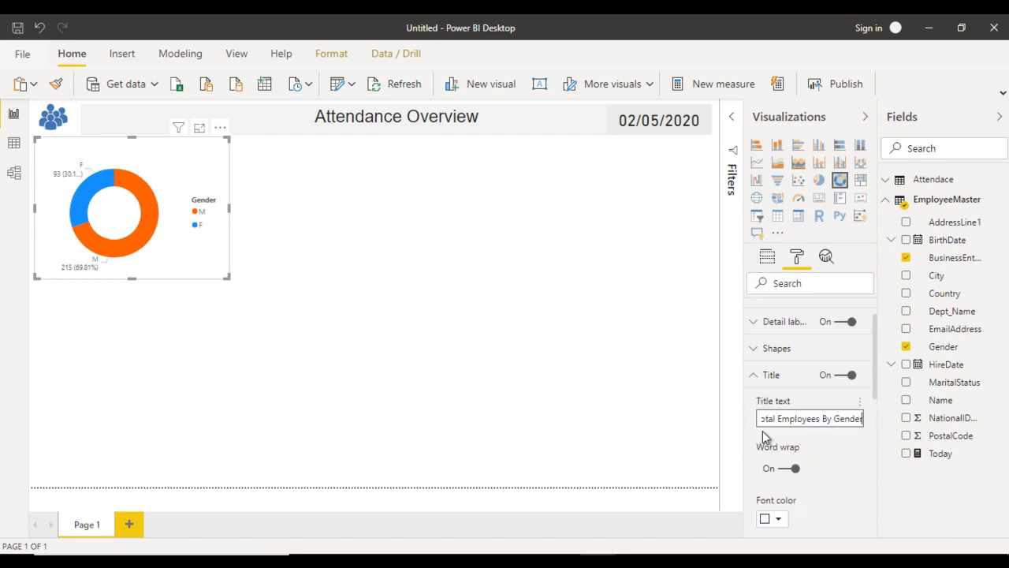
pyautogui.scroll(-3, 867, 451)
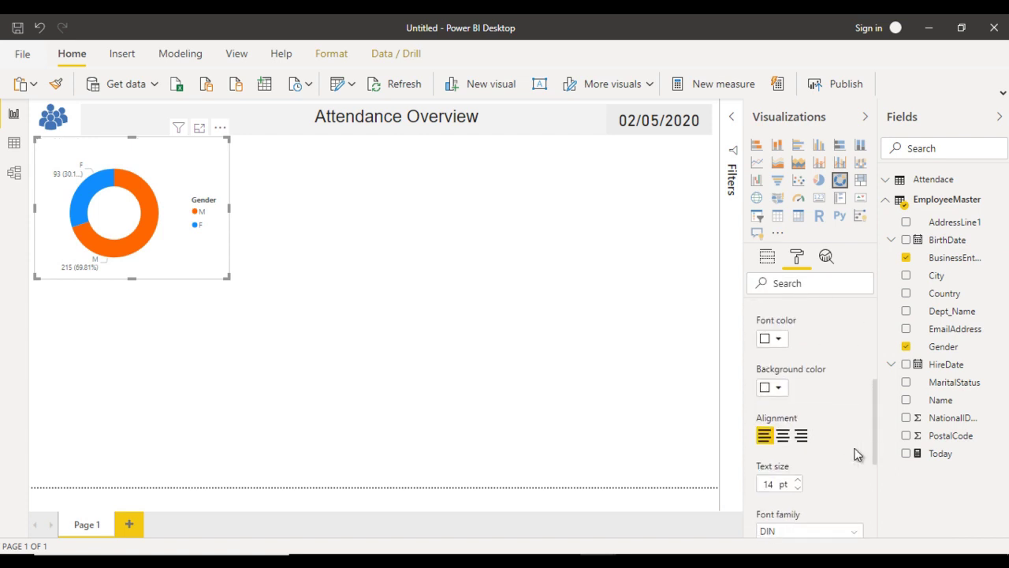
pyautogui.click(771, 388)
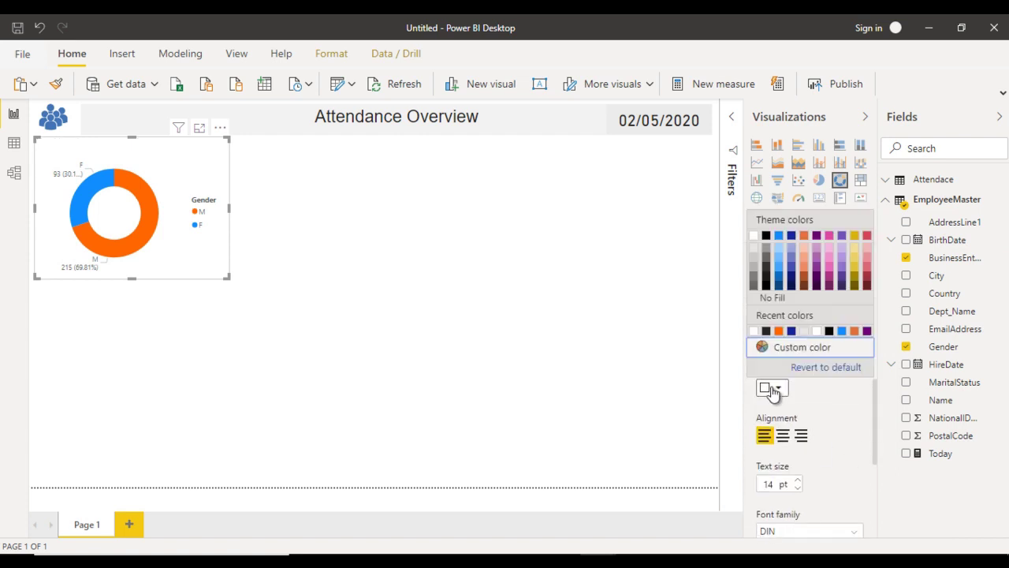
pyautogui.click(791, 330)
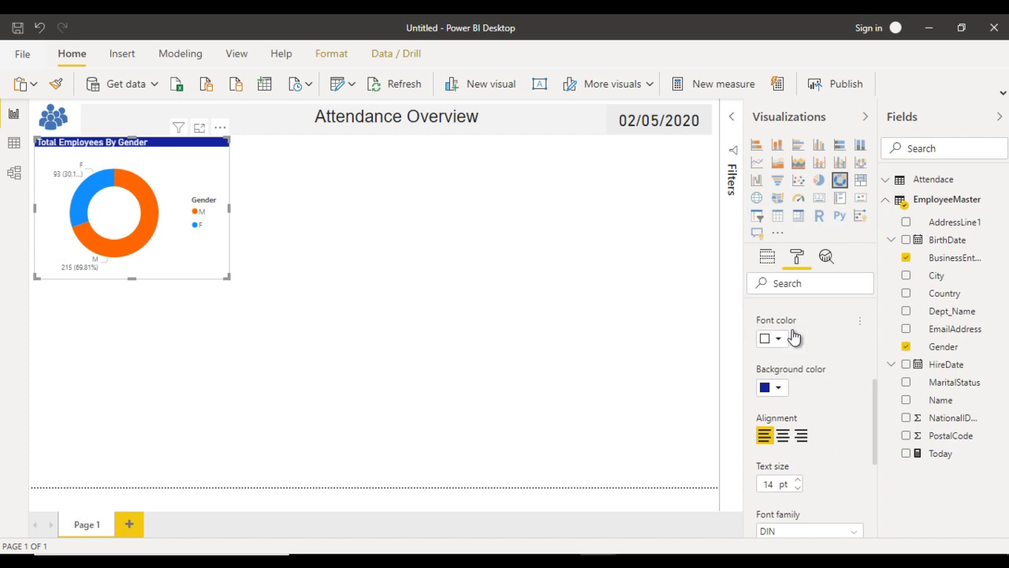
pyautogui.click(783, 437)
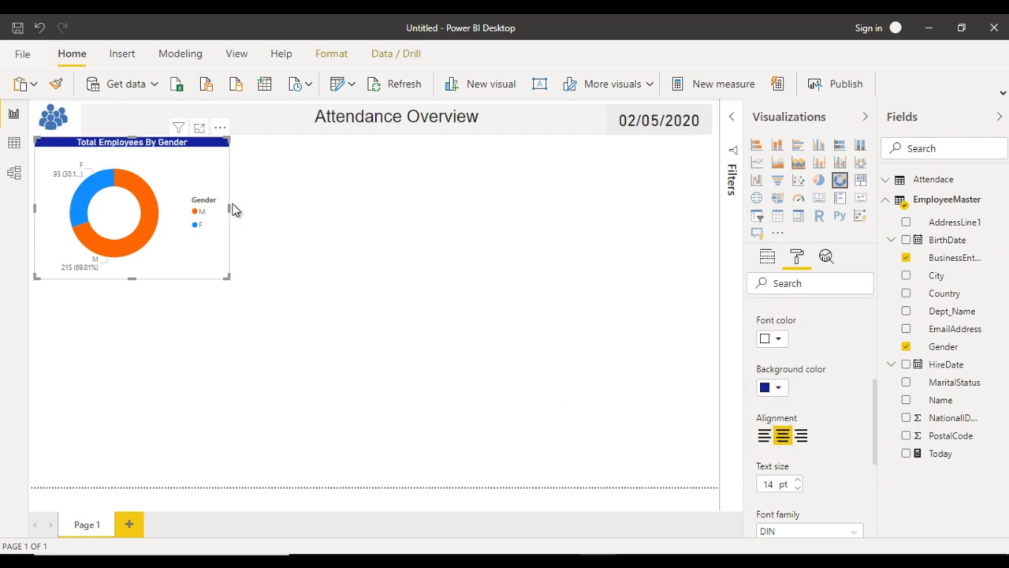
# - Narrow the donut chart slightly and turn on its border with a 22 px corner radius
pyautogui.moveTo(230, 210); pyautogui.dragTo(211, 213)
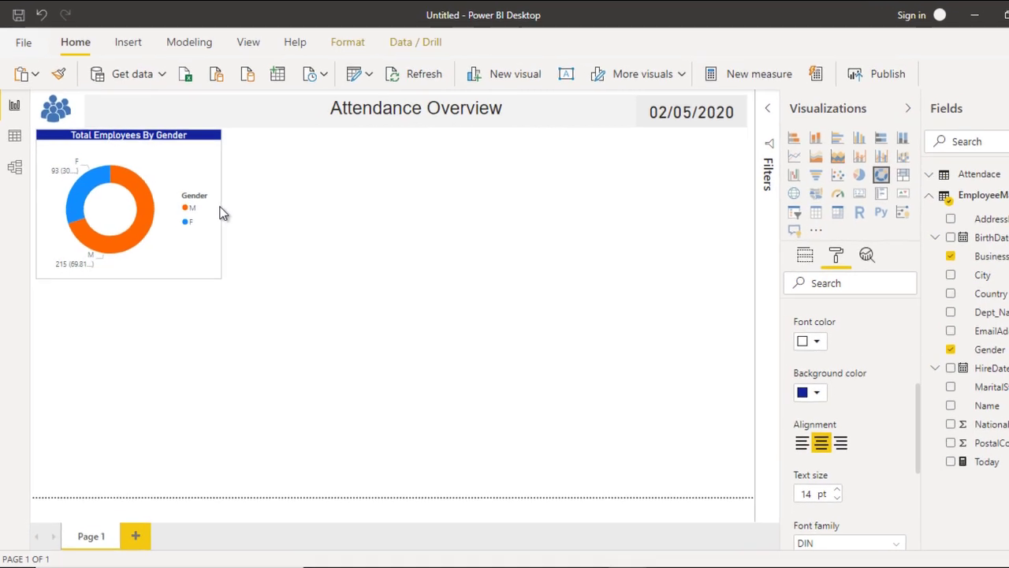
pyautogui.click(319, 162)
pyautogui.click(201, 158)
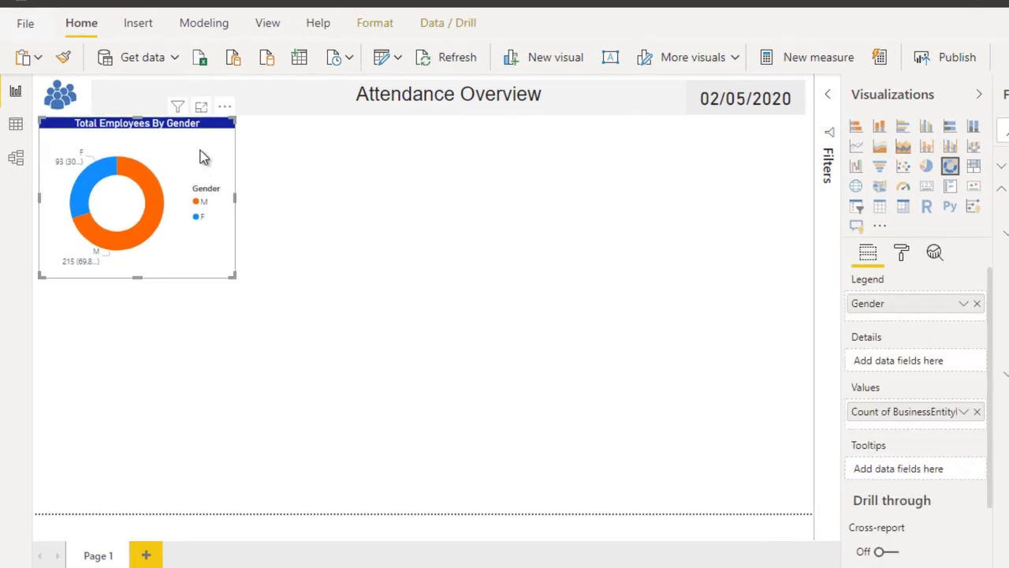
pyautogui.click(901, 252)
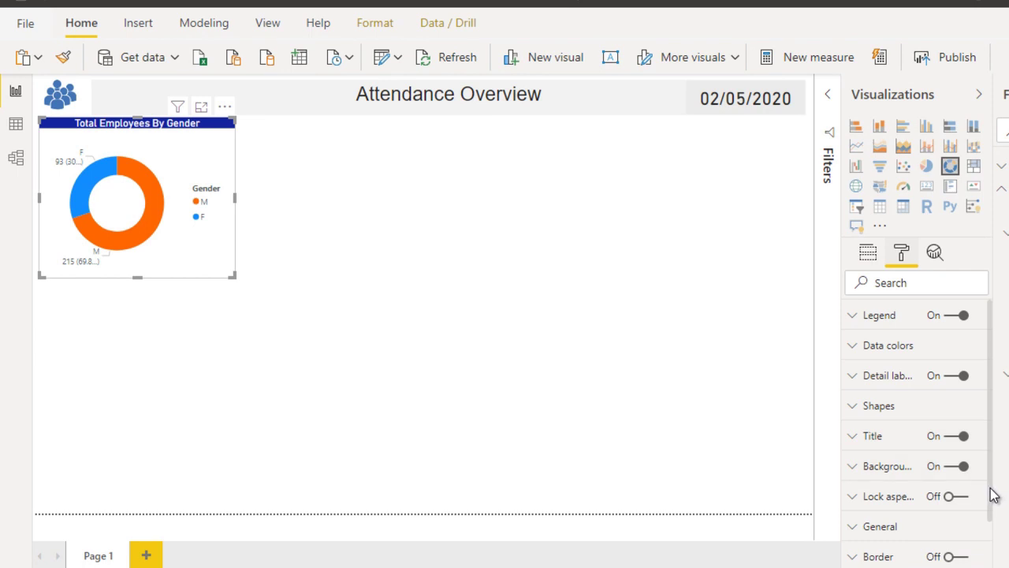
pyautogui.moveTo(993, 491); pyautogui.dragTo(993, 544)
pyautogui.click(955, 499)
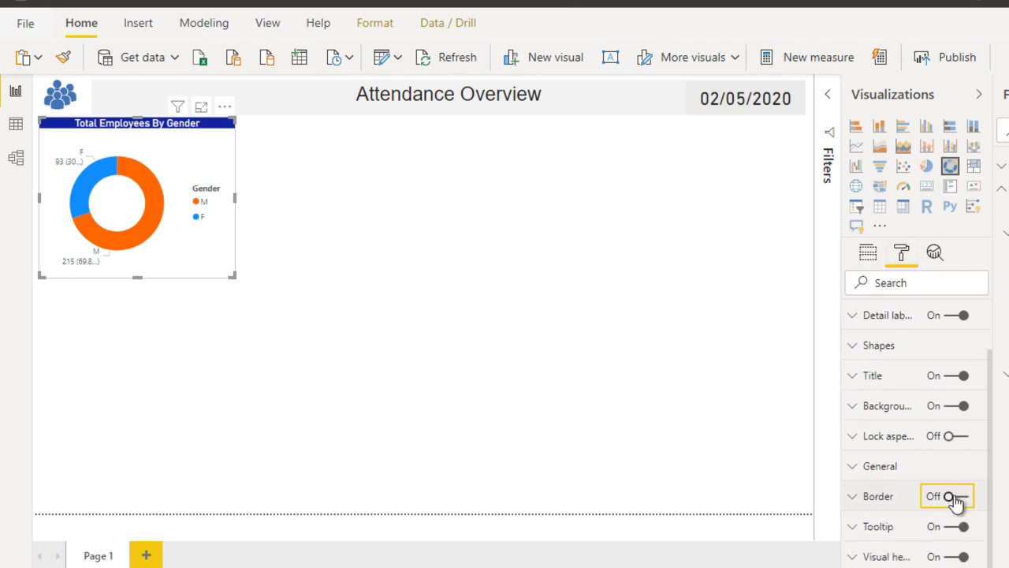
pyautogui.click(877, 499)
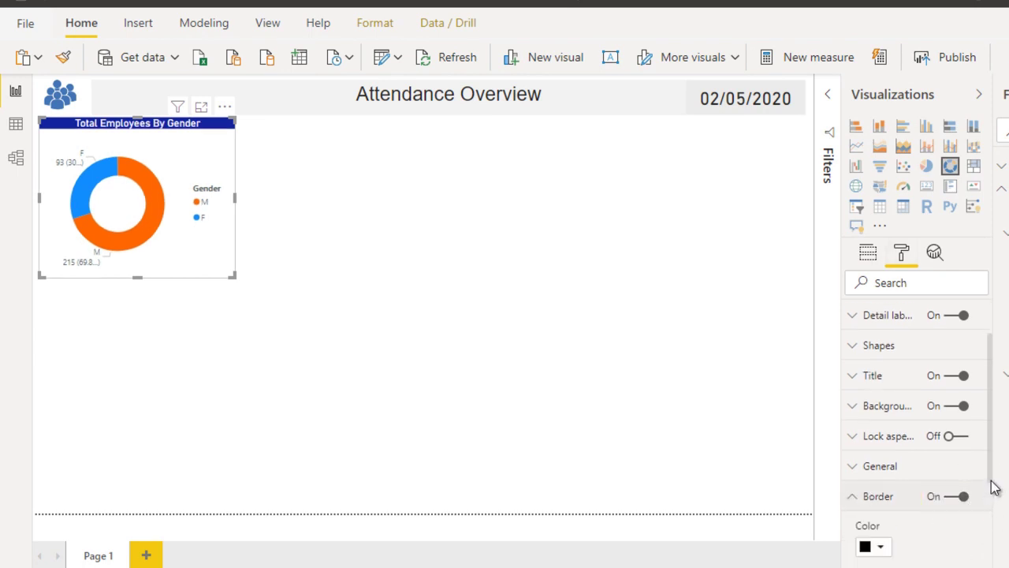
pyautogui.scroll(-3, 992, 475)
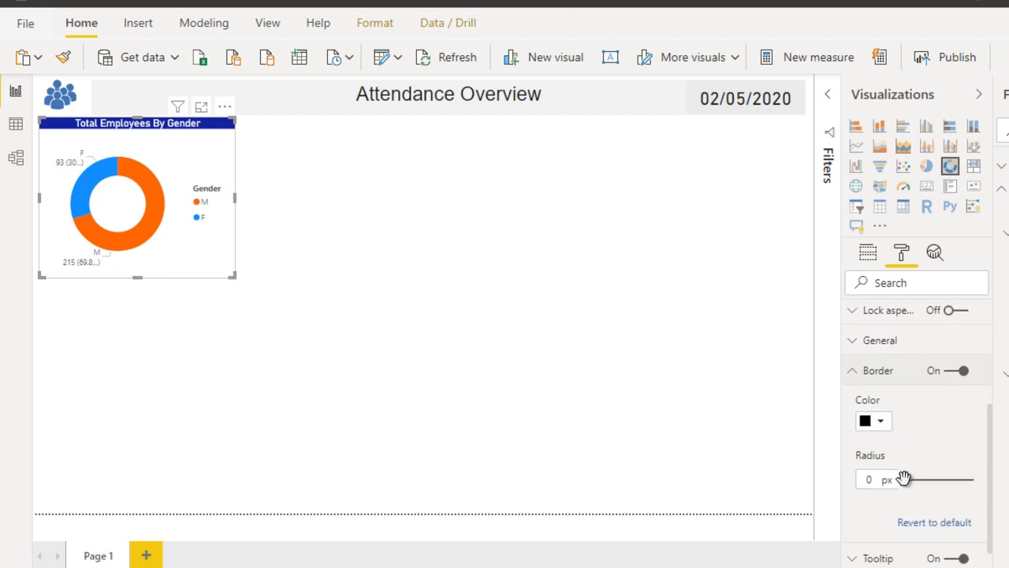
pyautogui.moveTo(902, 478); pyautogui.dragTo(956, 481)
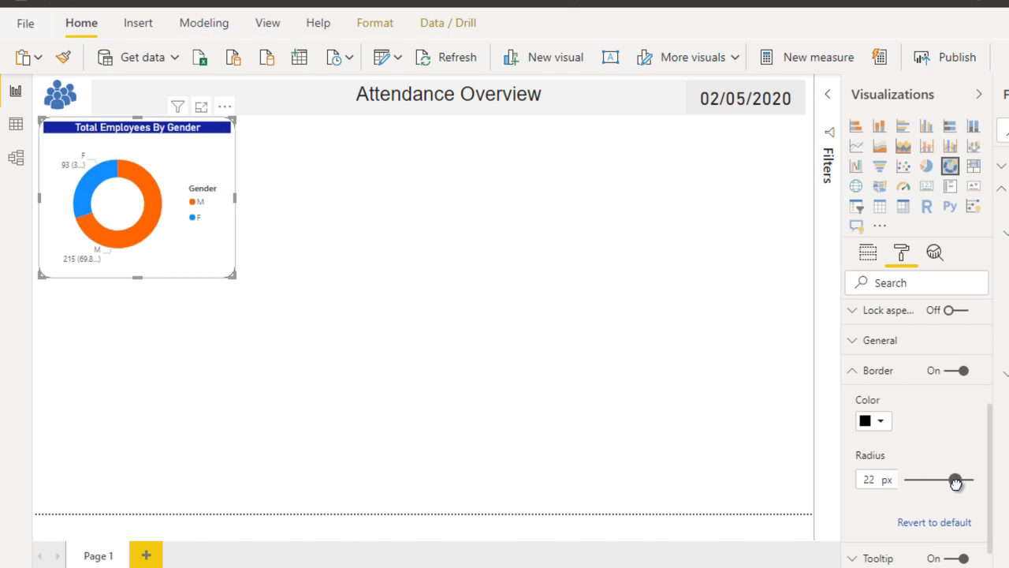
pyautogui.click(521, 344)
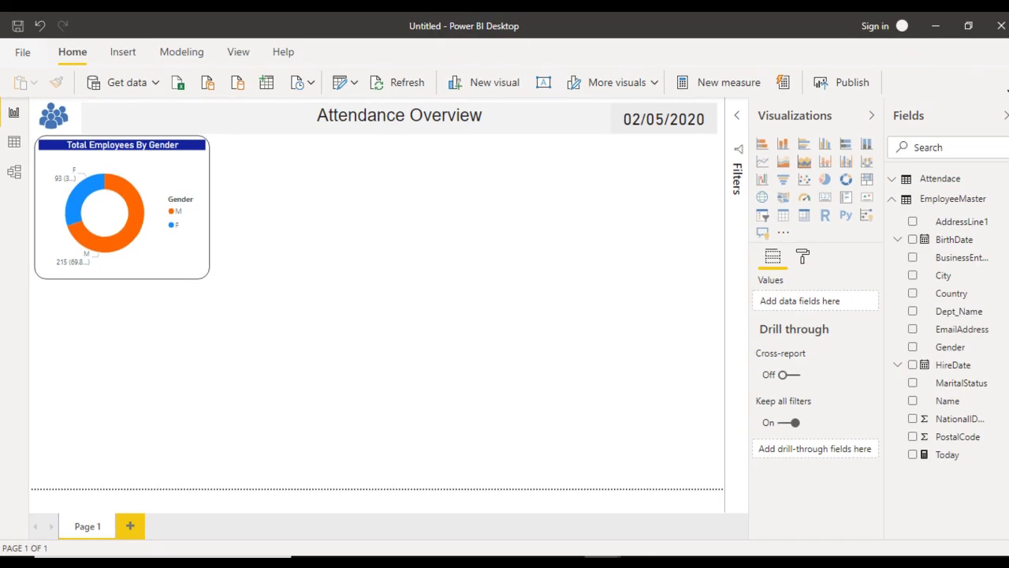
# - Switch to the Masterfile report to examine the finished attendance dashboard, and return to the untitled report
pyautogui.moveTo(517, 561)
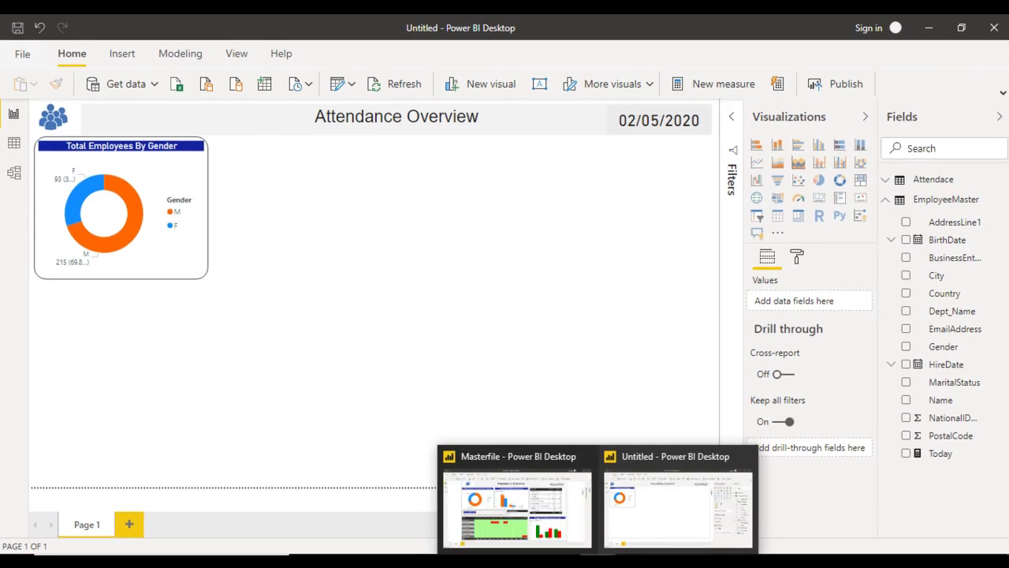
pyautogui.click(525, 510)
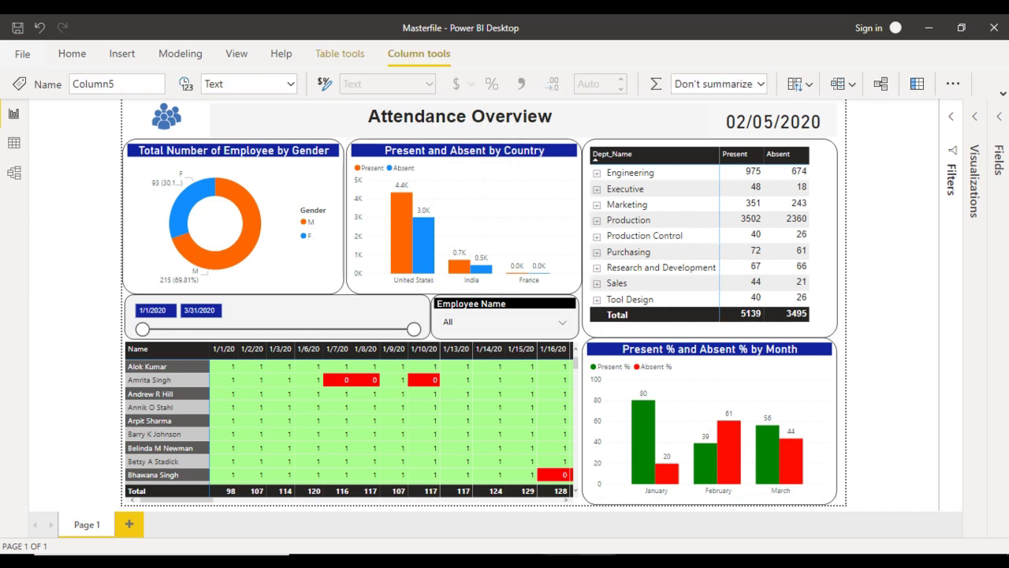
pyautogui.moveTo(600, 562)
pyautogui.click(641, 513)
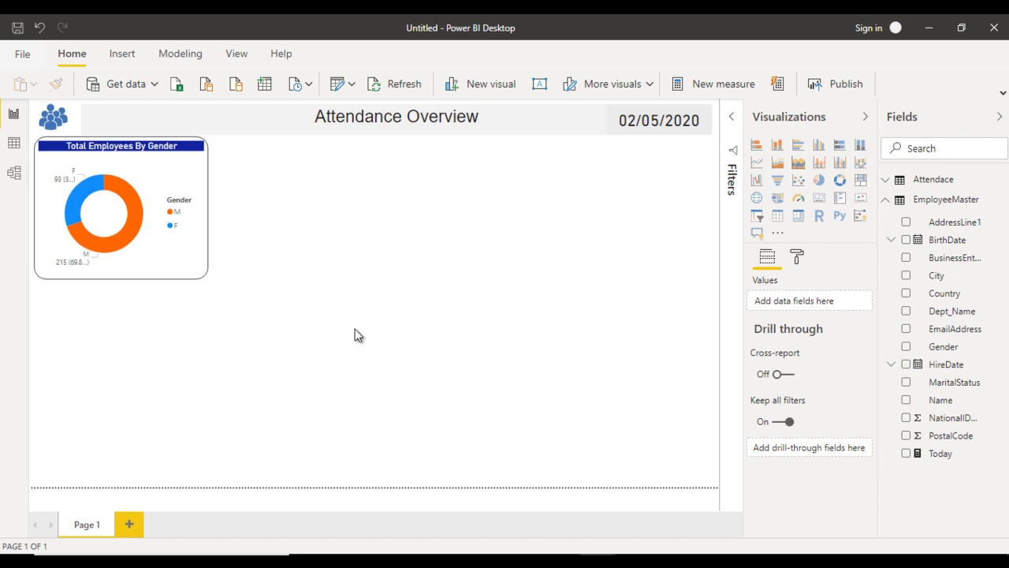
# - Display the data of the Attendace table and select its Status column
pyautogui.click(14, 143)
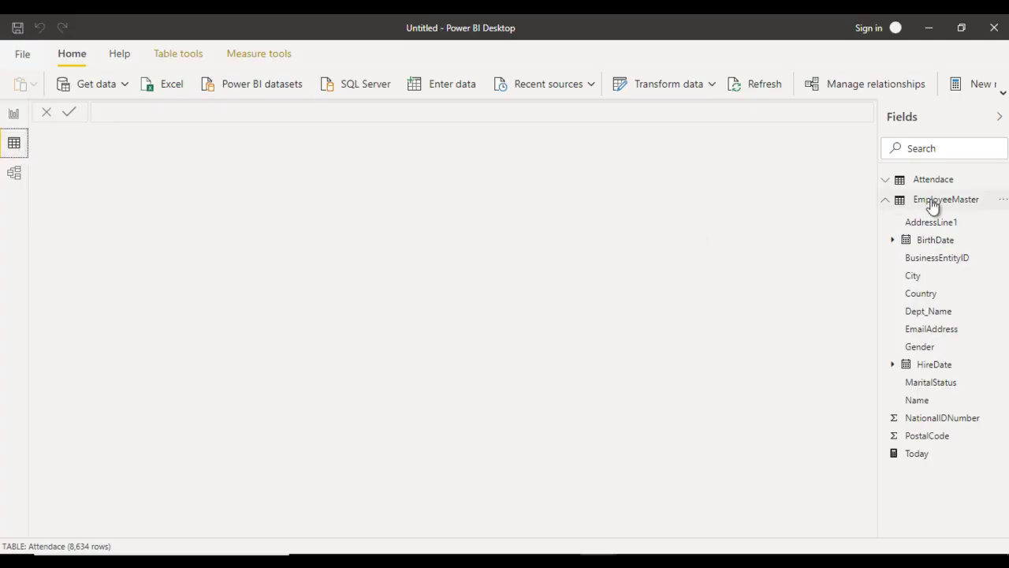
pyautogui.click(927, 186)
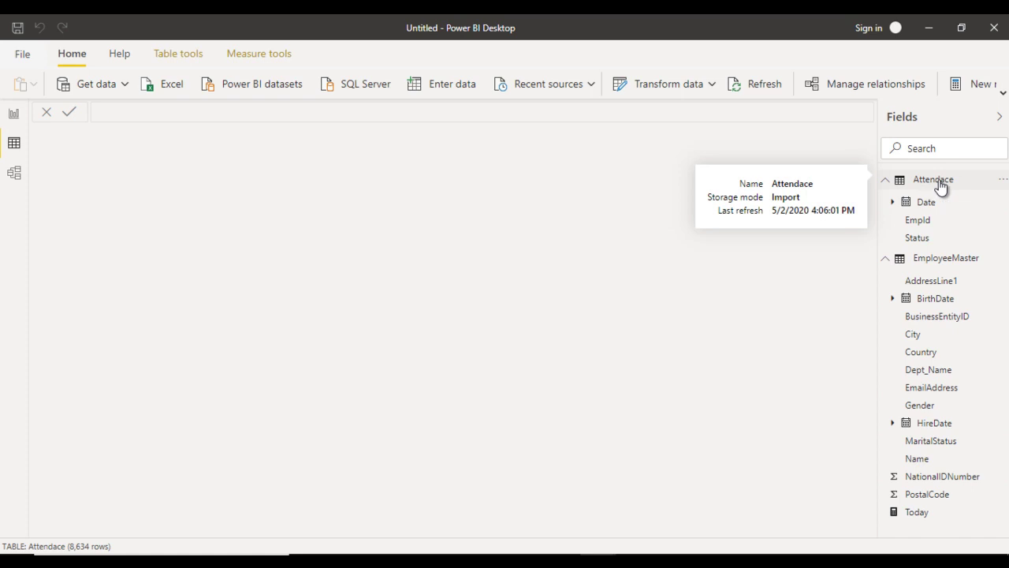
pyautogui.click(918, 220)
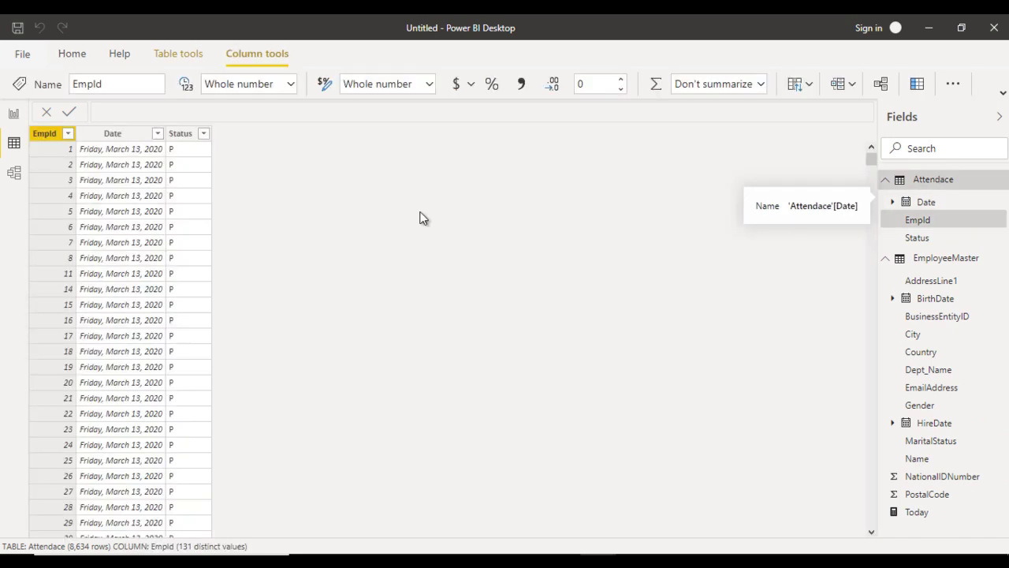
pyautogui.click(179, 139)
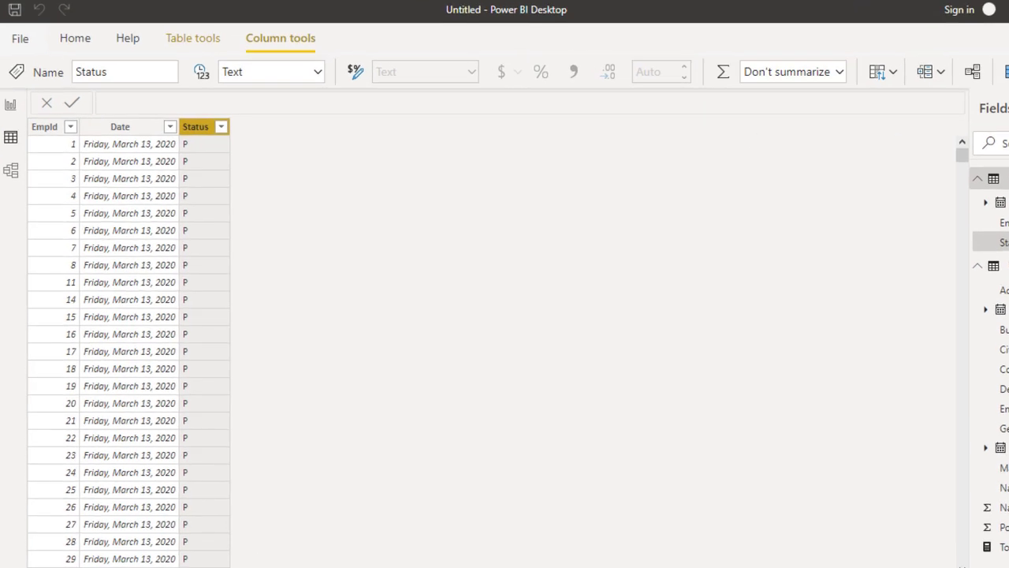
# - Add a calculated column to the Attendace table and name it Present
pyautogui.click(211, 26)
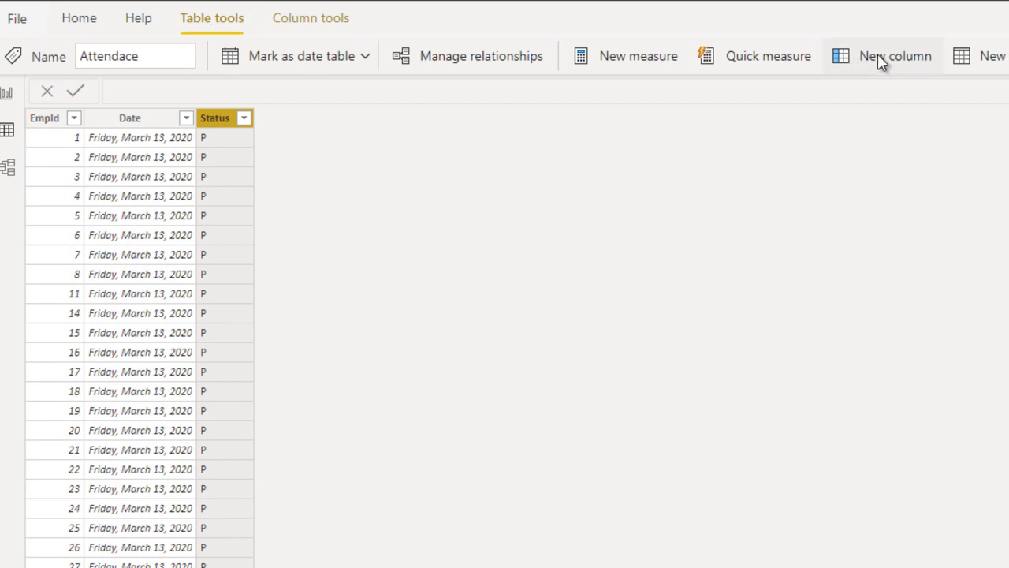
pyautogui.click(880, 60)
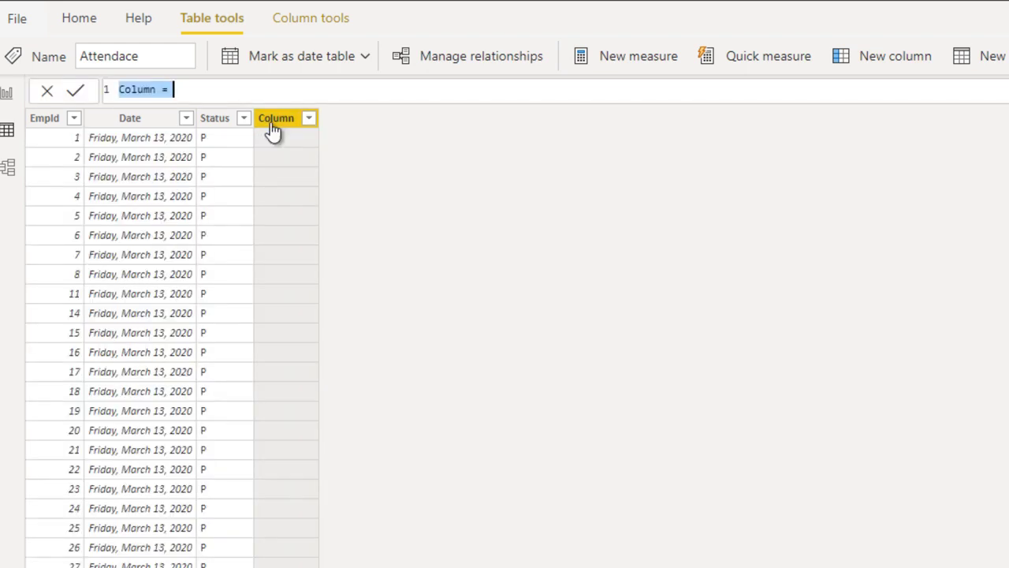
pyautogui.click(197, 92)
pyautogui.press('Left')
pyautogui.press('Left')
pyautogui.press('Left')
pyautogui.hotkey('ctrl', 'shift', 'Left')
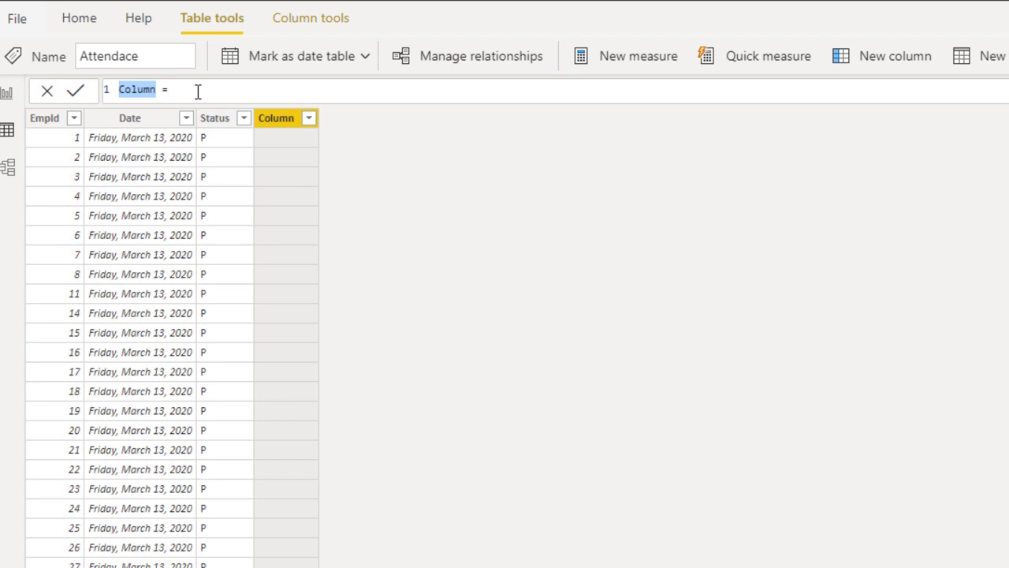
pyautogui.write('Present = ')
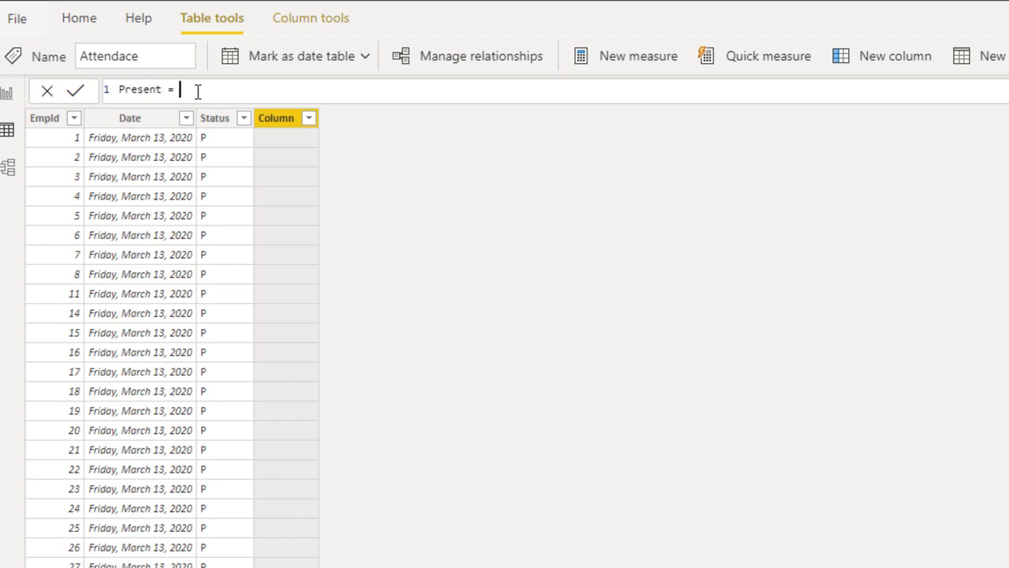
# - Define the Present column with the formula If(Attendace[Status]="P",1,0)
pyautogui.write('If(')
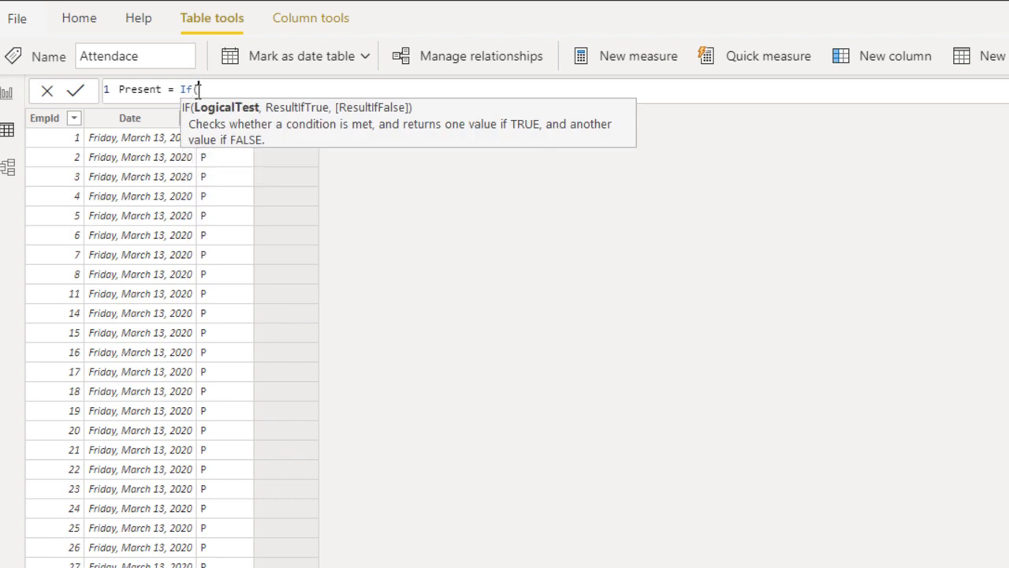
pyautogui.write('Stat')
pyautogui.press('Tab')
pyautogui.write('="P"')
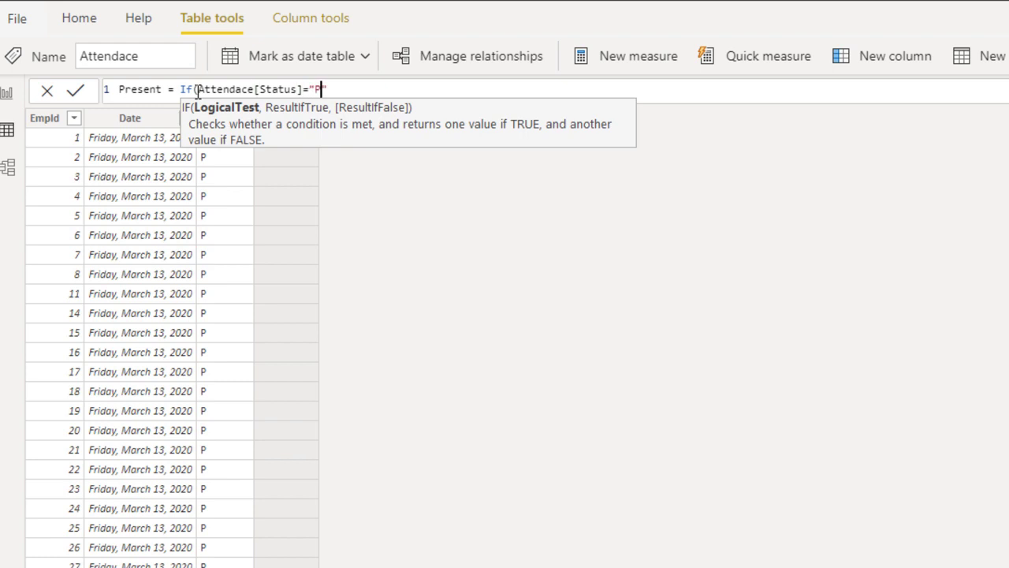
pyautogui.write(',1,0)')
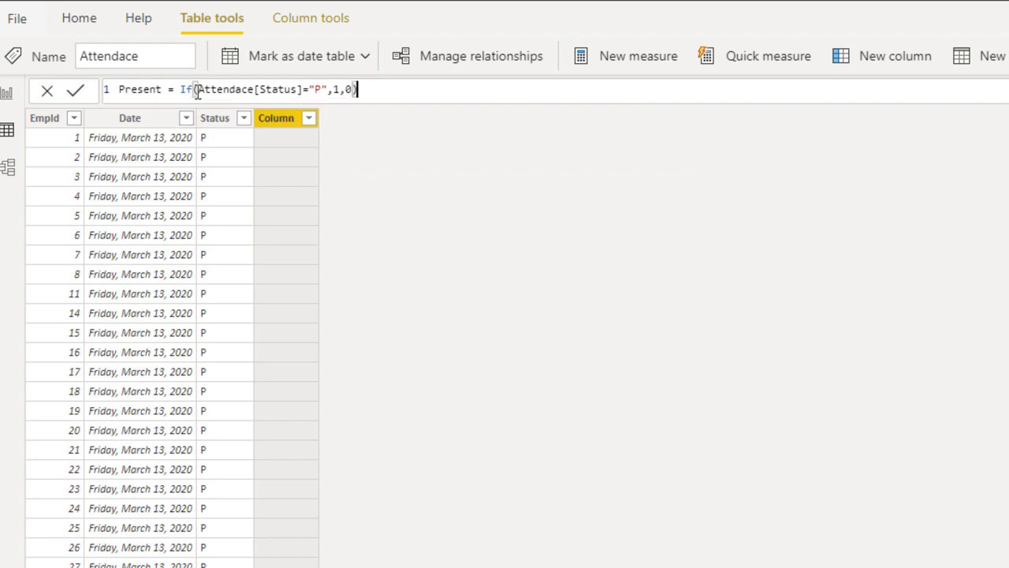
pyautogui.click(75, 90)
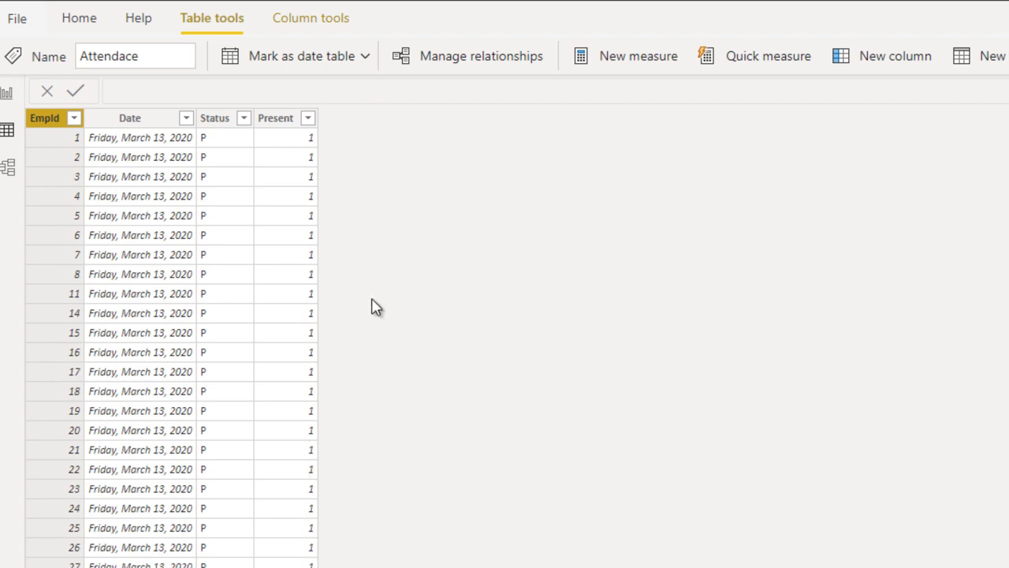
# - Add a calculated column Absent = If(Attendace[Status]="A",1,0) to the Attendace table
pyautogui.click(277, 125)
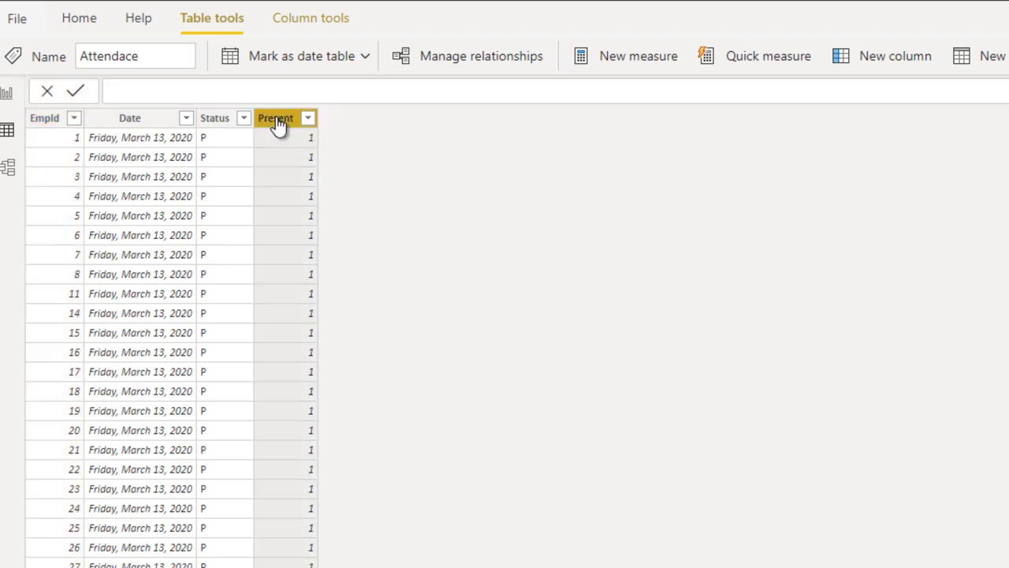
pyautogui.click(895, 63)
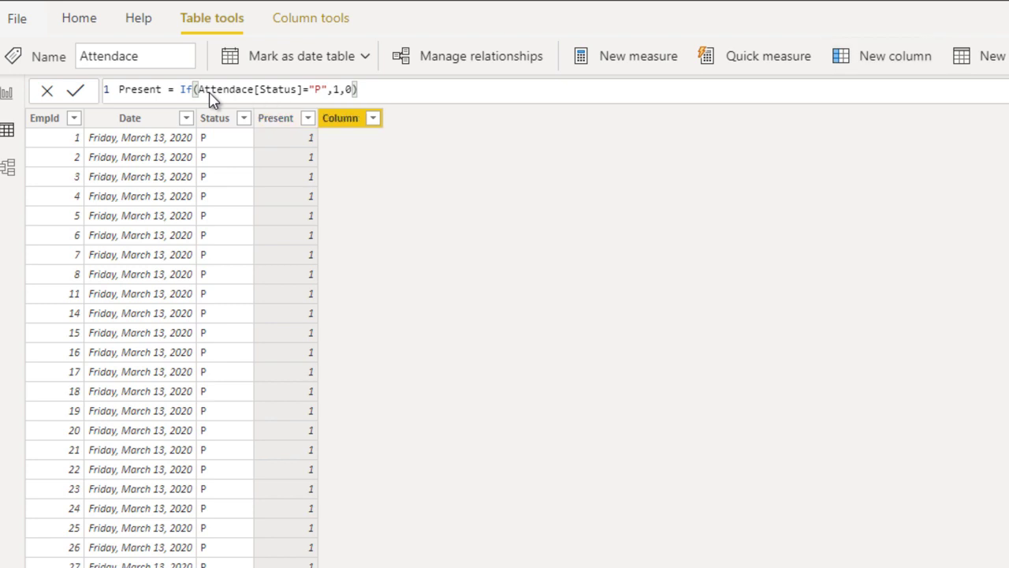
pyautogui.doubleClick(146, 91)
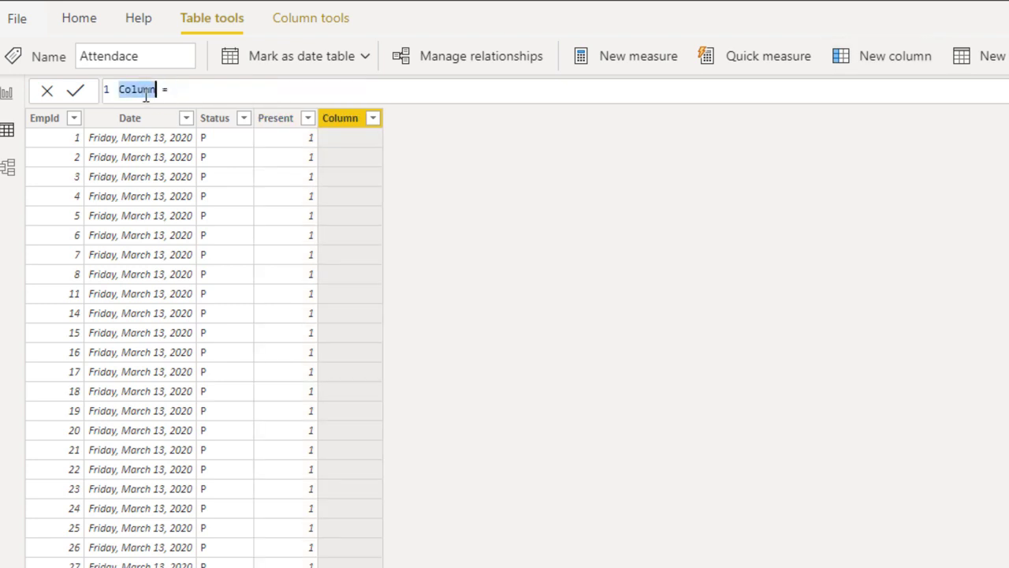
pyautogui.write('Abse')
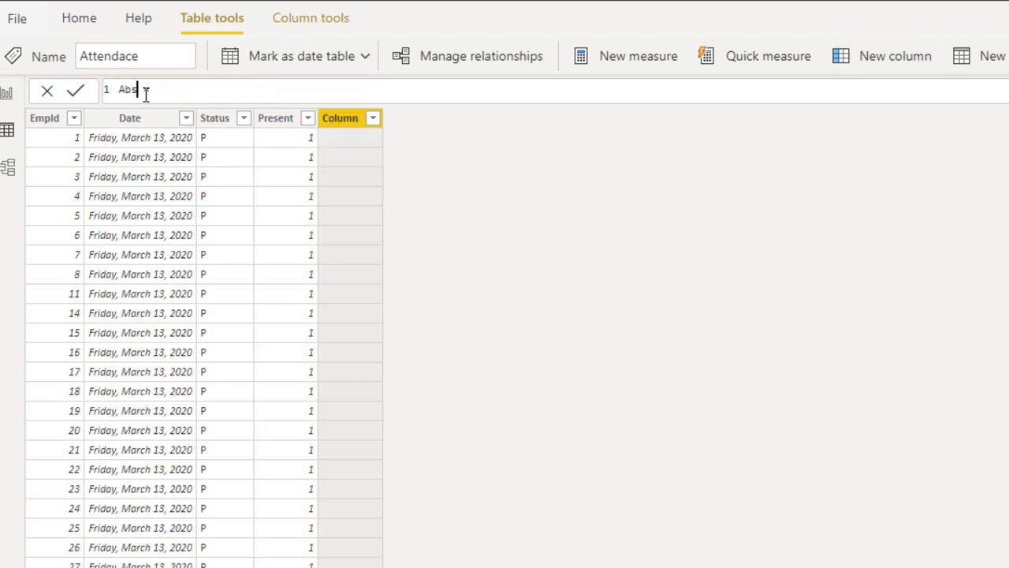
pyautogui.write('nt')
pyautogui.press('End')
pyautogui.write('I')
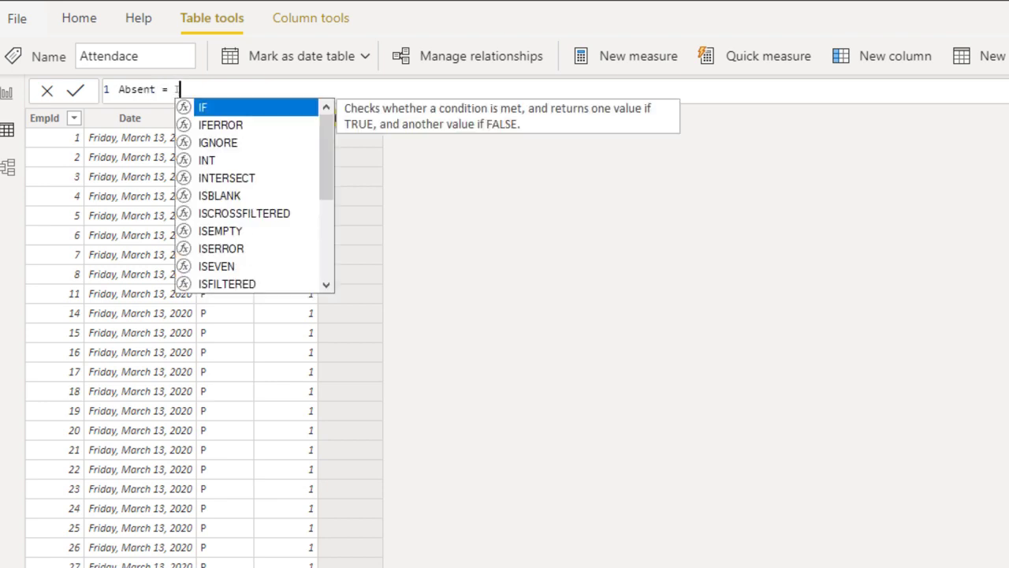
pyautogui.write('f(Attendace[Status]=""A')
pyautogui.press('Right')
pyautogui.write(',1,0)')
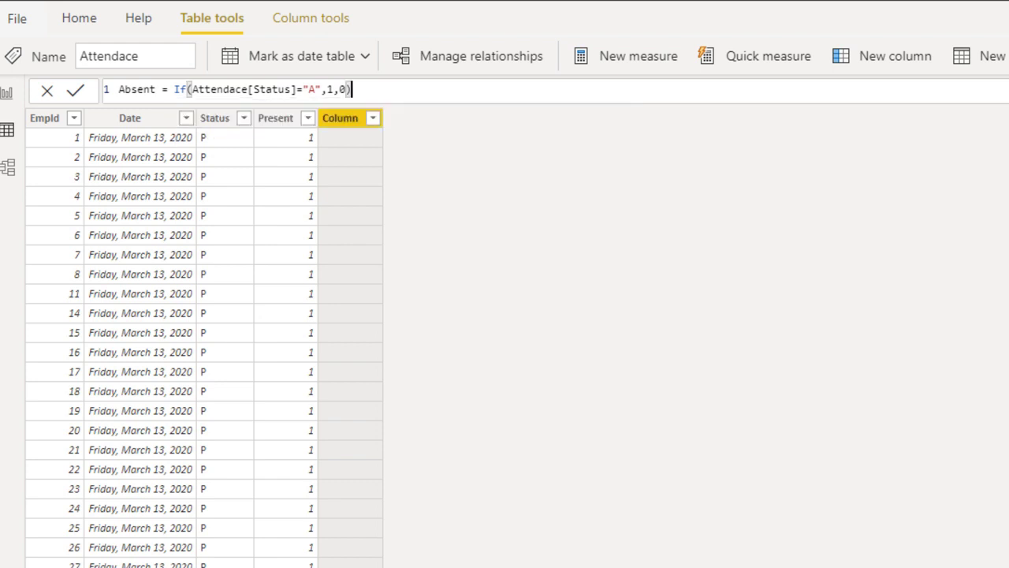
pyautogui.click(75, 90)
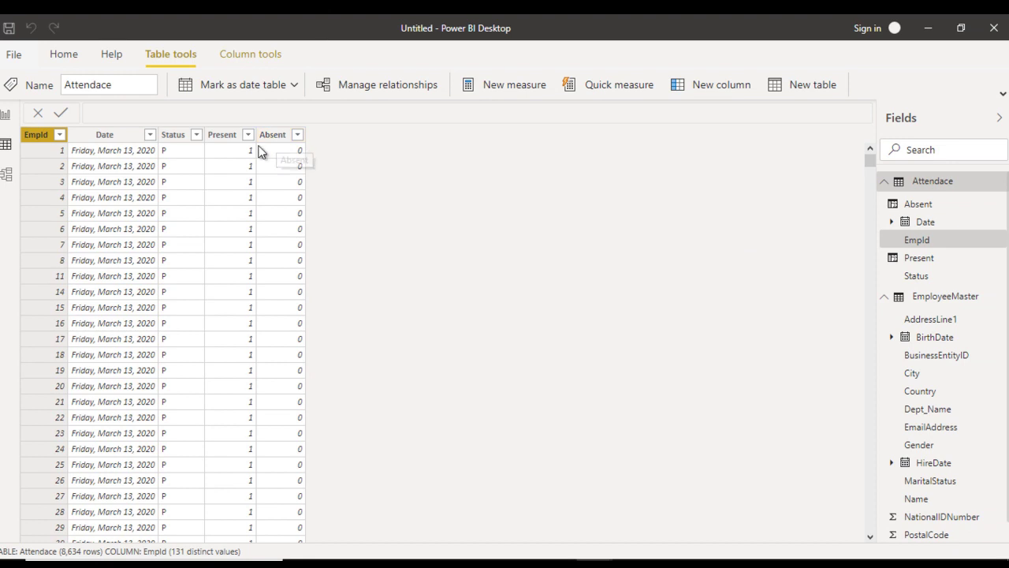
# - Return to the report page and place a clustered column chart directly beside the gender donut chart
pyautogui.click(5, 116)
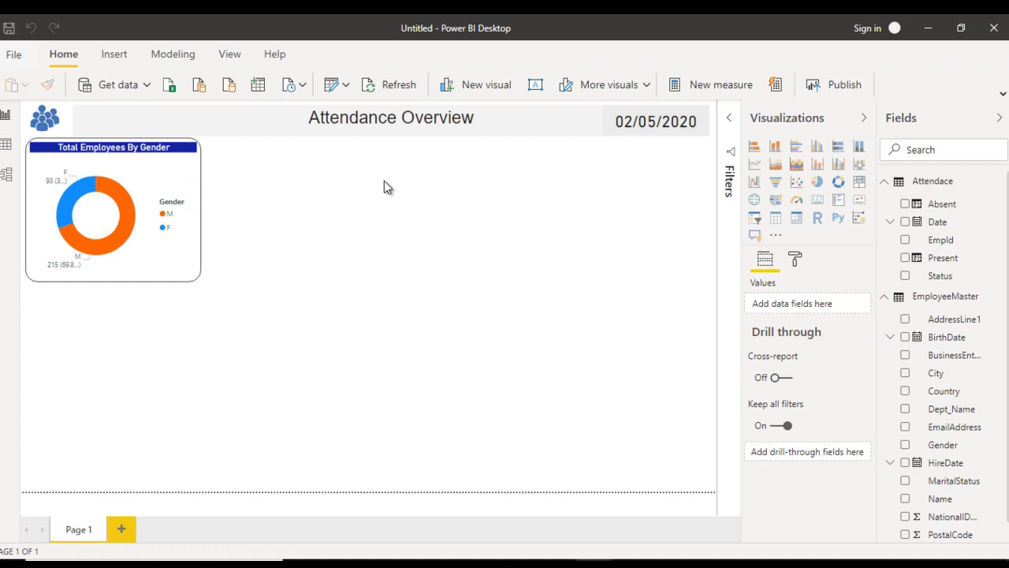
pyautogui.click(817, 150)
pyautogui.moveTo(91, 344); pyautogui.dragTo(274, 202)
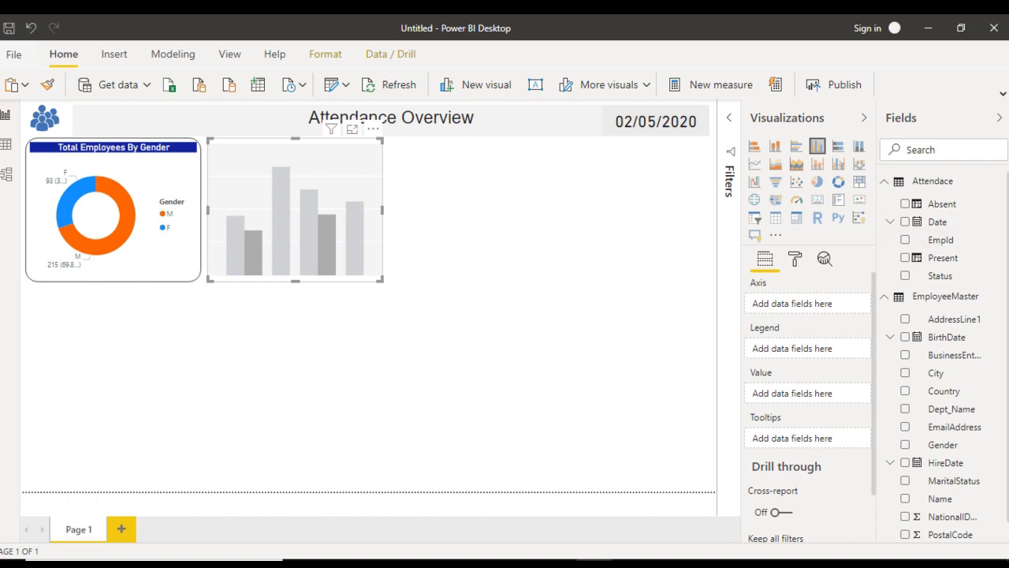
# - Assign Present and Absent as the column chart's values and the EmployeeMaster Country field as its axis
pyautogui.scroll(-1, 942, 355)
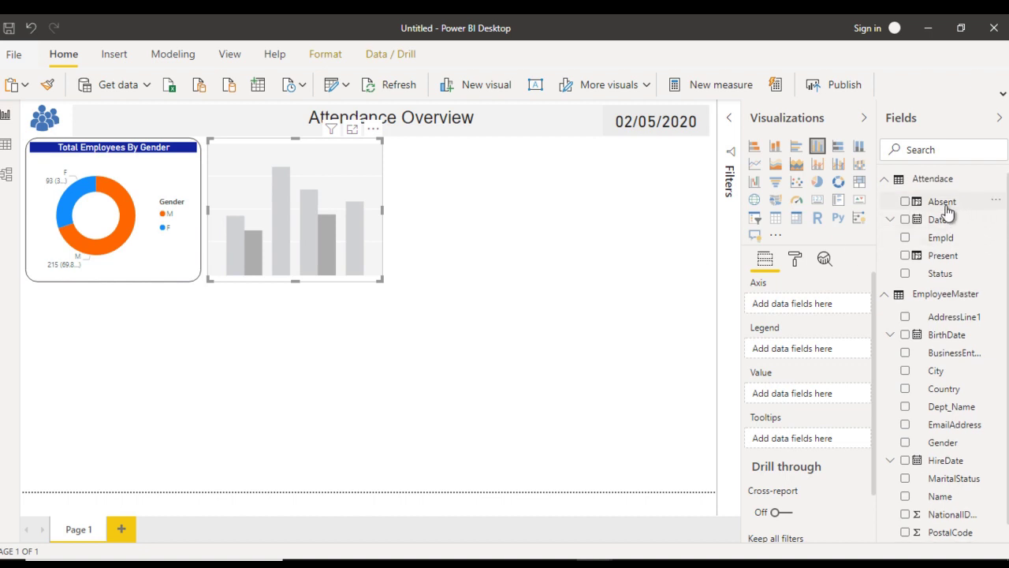
pyautogui.moveTo(952, 263); pyautogui.dragTo(819, 398)
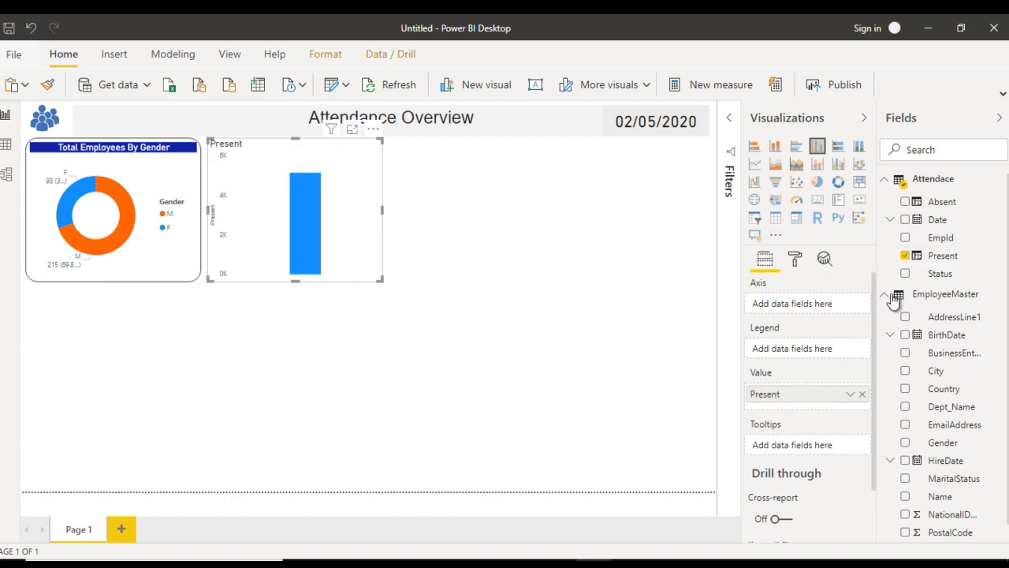
pyautogui.moveTo(941, 205); pyautogui.dragTo(806, 402)
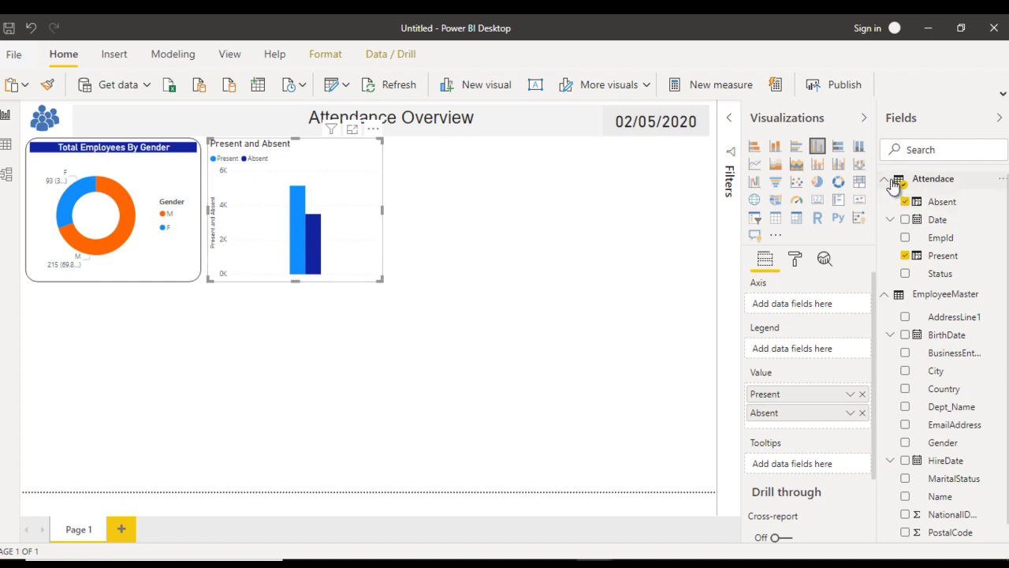
pyautogui.click(889, 183)
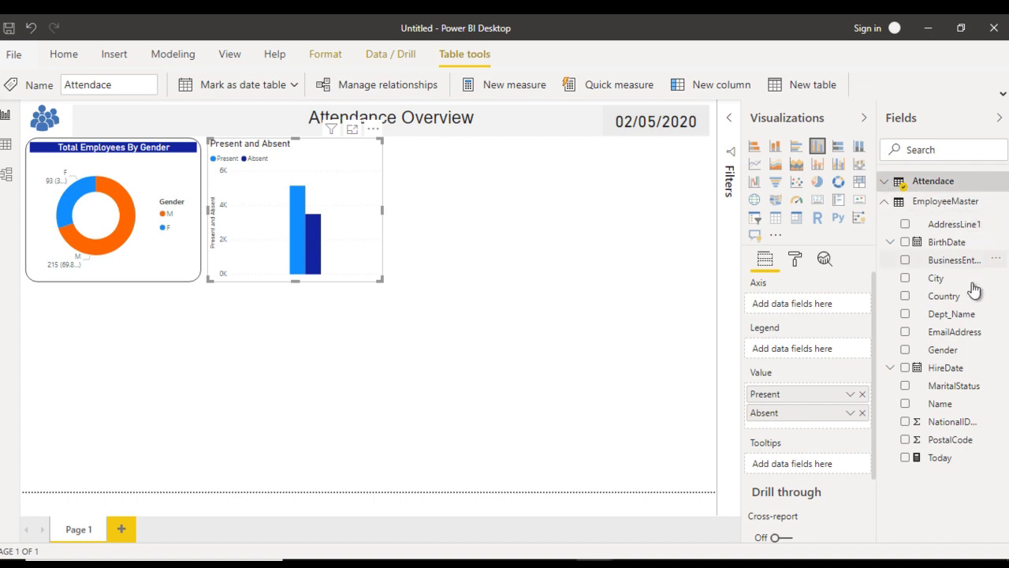
pyautogui.moveTo(954, 298); pyautogui.dragTo(818, 306)
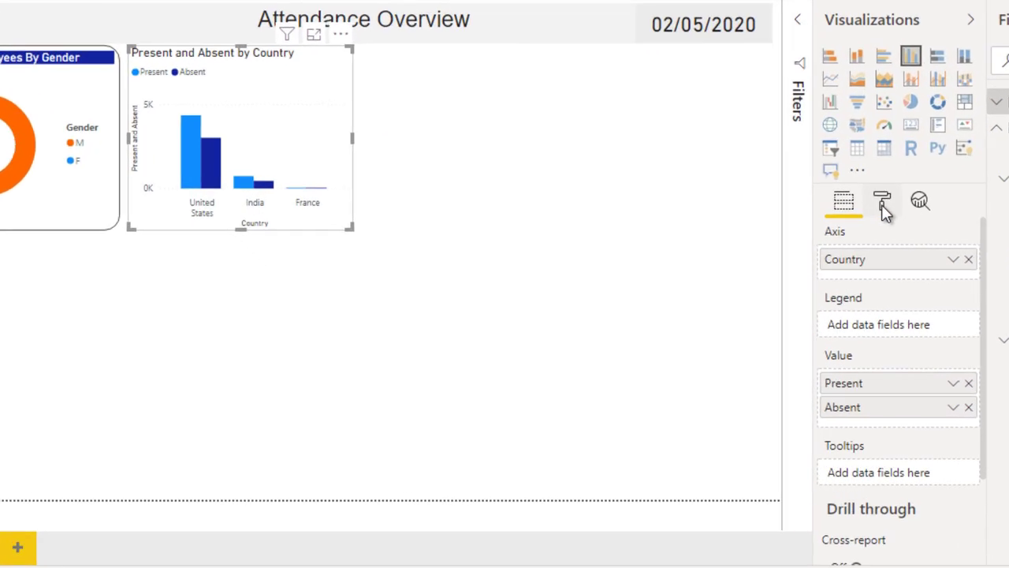
# - Turn off the X axis title of the Present and Absent column chart
pyautogui.click(881, 204)
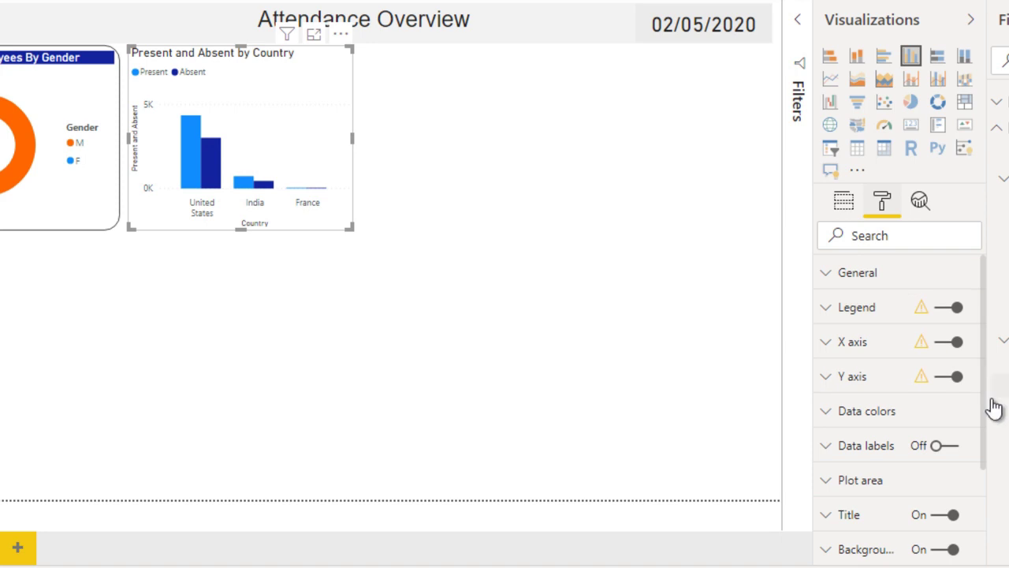
pyautogui.click(849, 350)
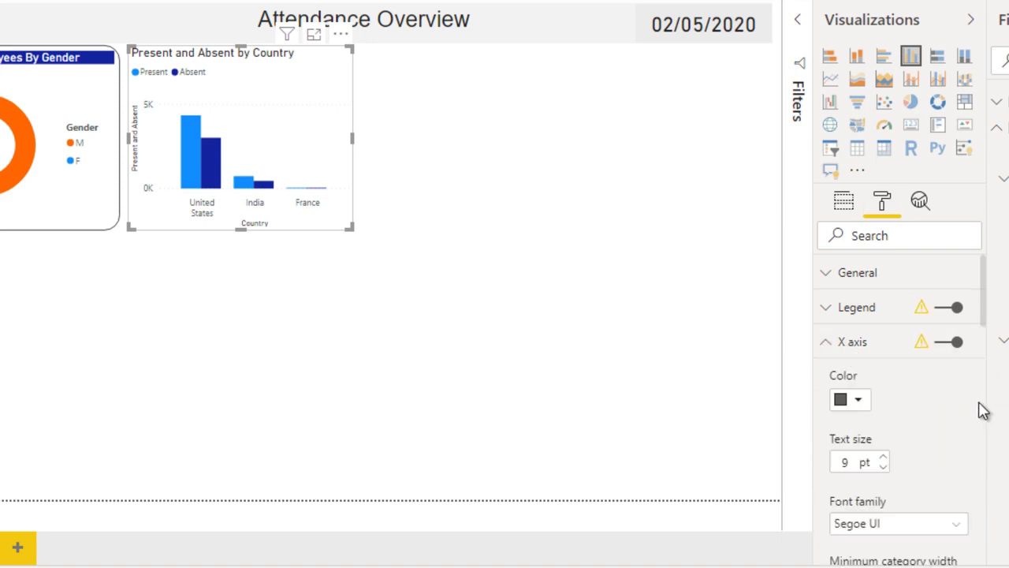
pyautogui.scroll(-5, 985, 416)
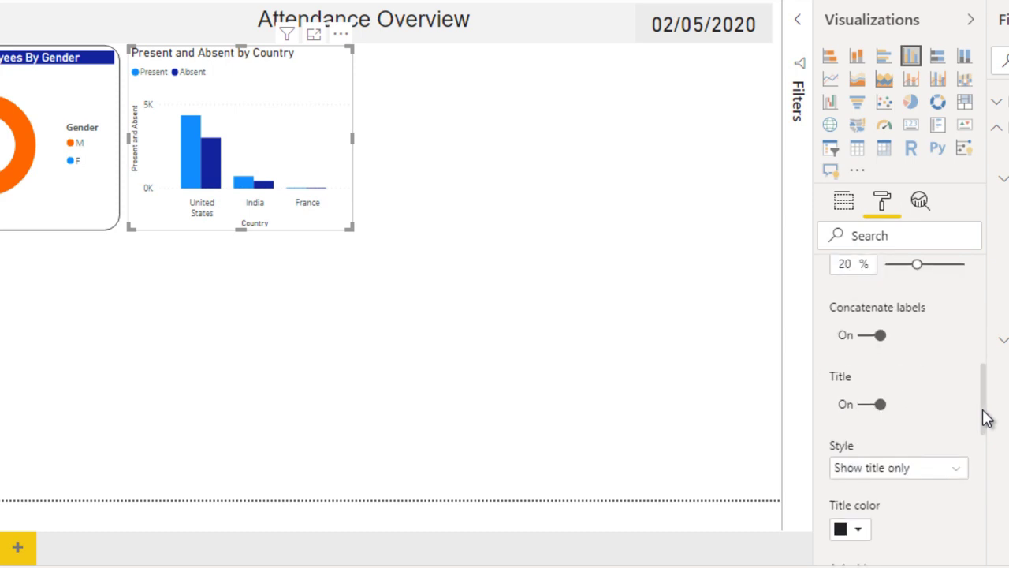
pyautogui.click(863, 410)
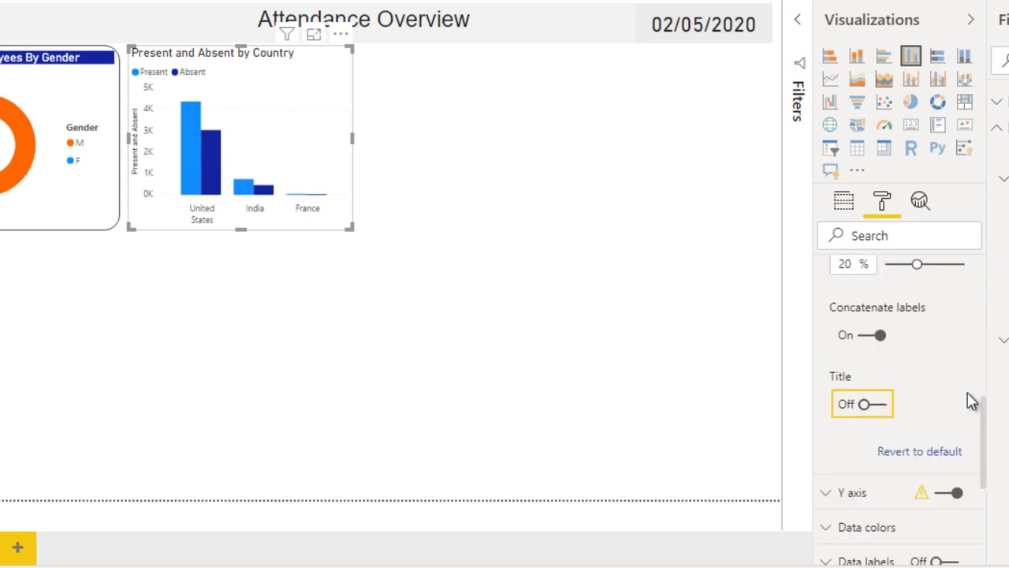
# - Turn off the Y axis title of the Present and Absent by Country column chart and collapse both axis settings
pyautogui.click(843, 496)
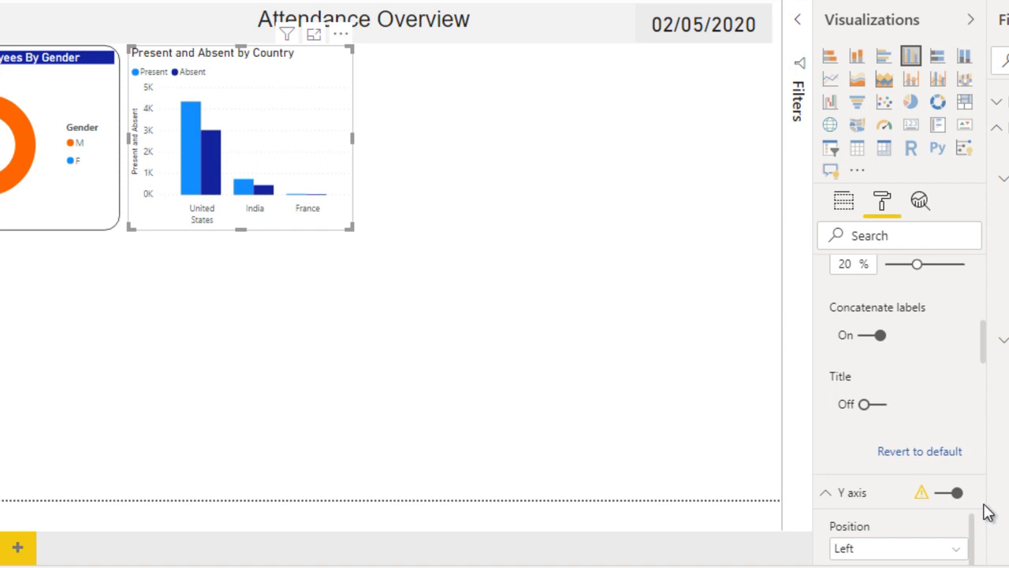
pyautogui.scroll(-4, 984, 516)
pyautogui.scroll(-2, 986, 527)
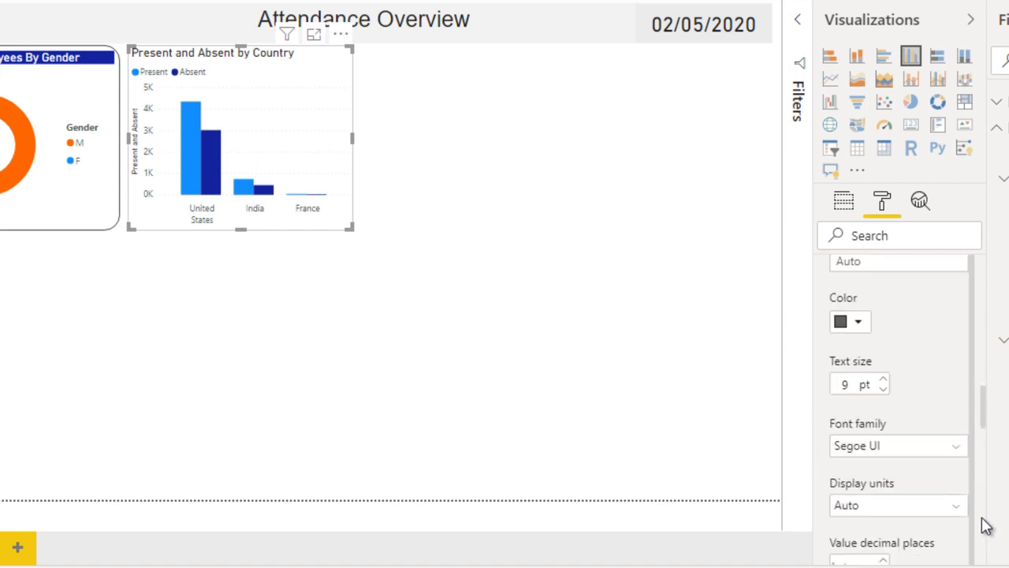
pyautogui.scroll(-3, 986, 527)
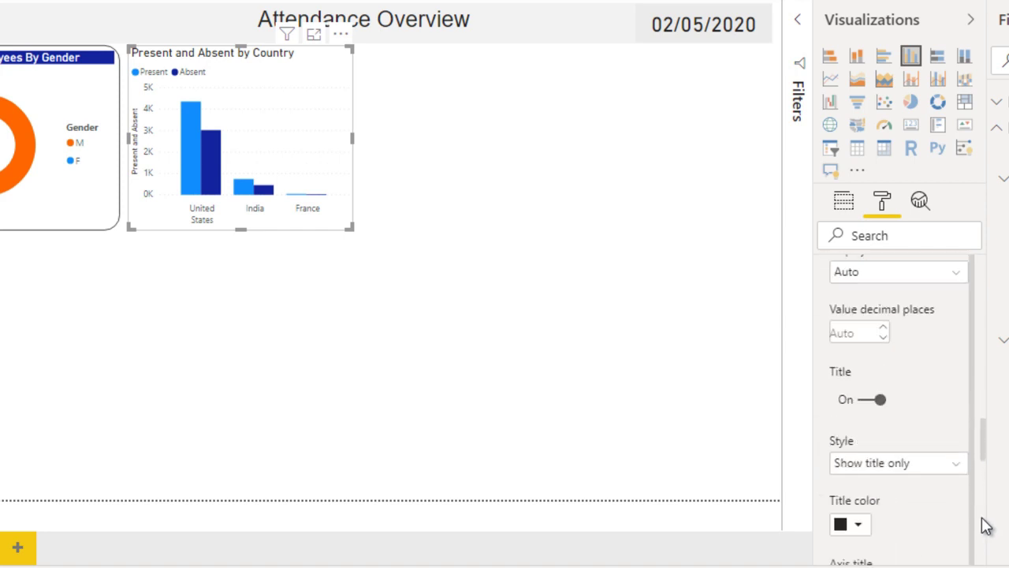
pyautogui.click(864, 402)
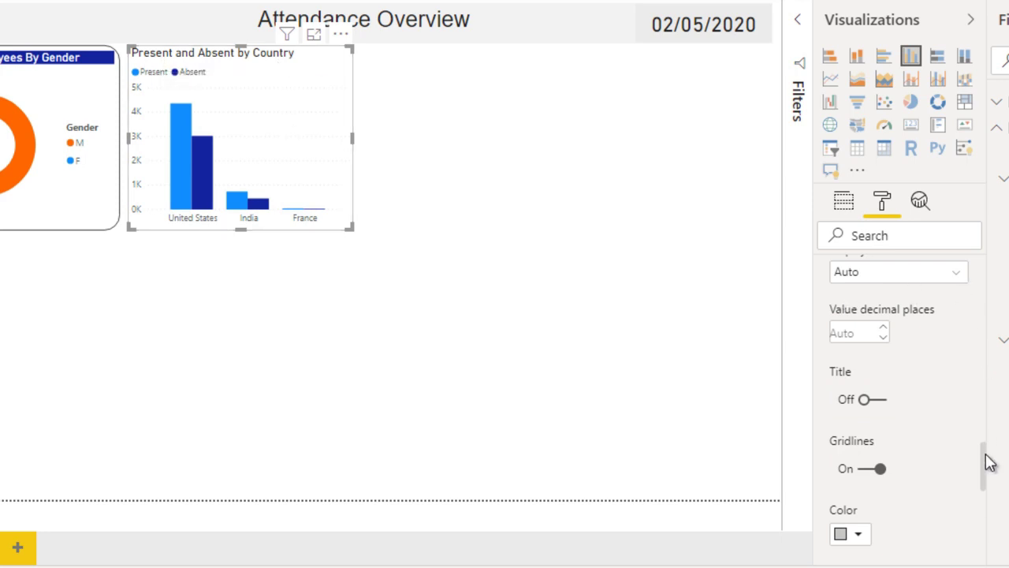
pyautogui.moveTo(984, 473); pyautogui.dragTo(969, 281)
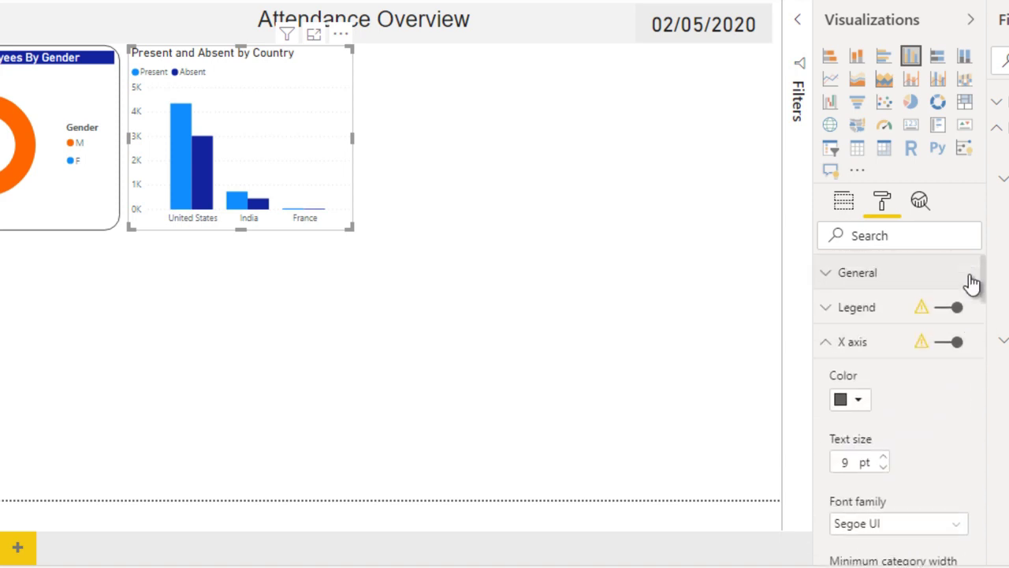
pyautogui.click(826, 345)
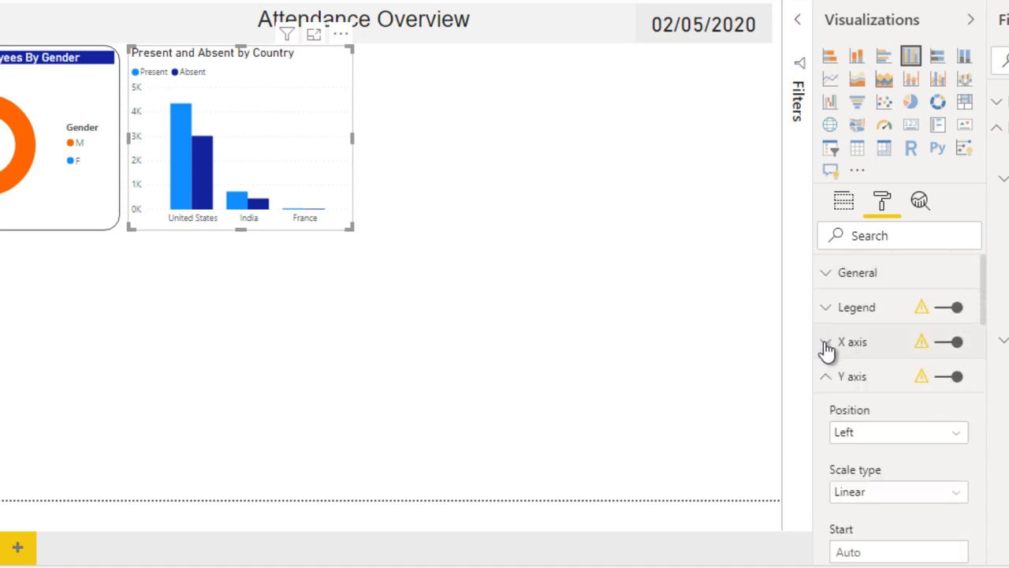
pyautogui.click(828, 383)
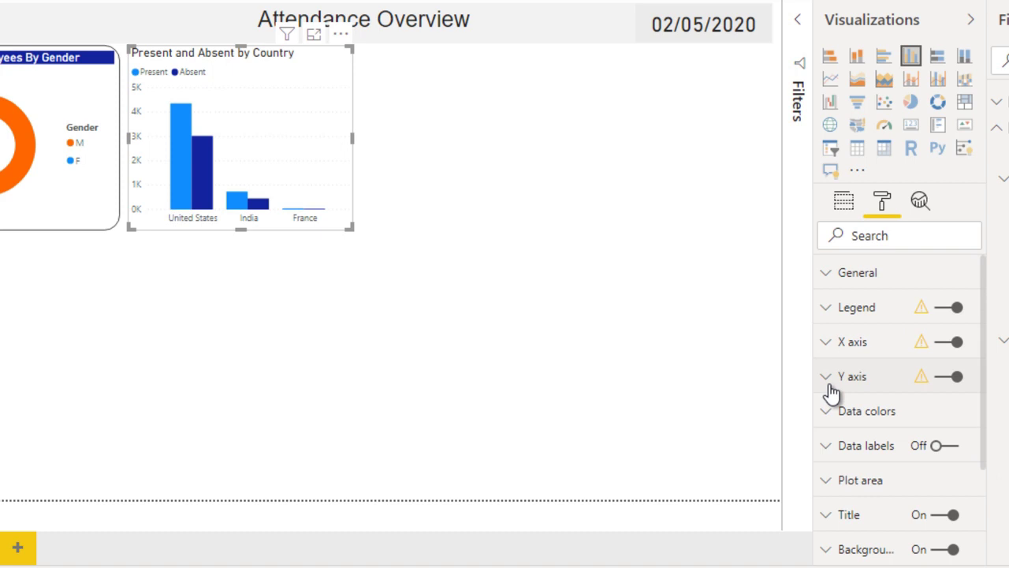
# - Give the Present and Absent by Country chart title a white font color and a dark blue background
pyautogui.click(828, 516)
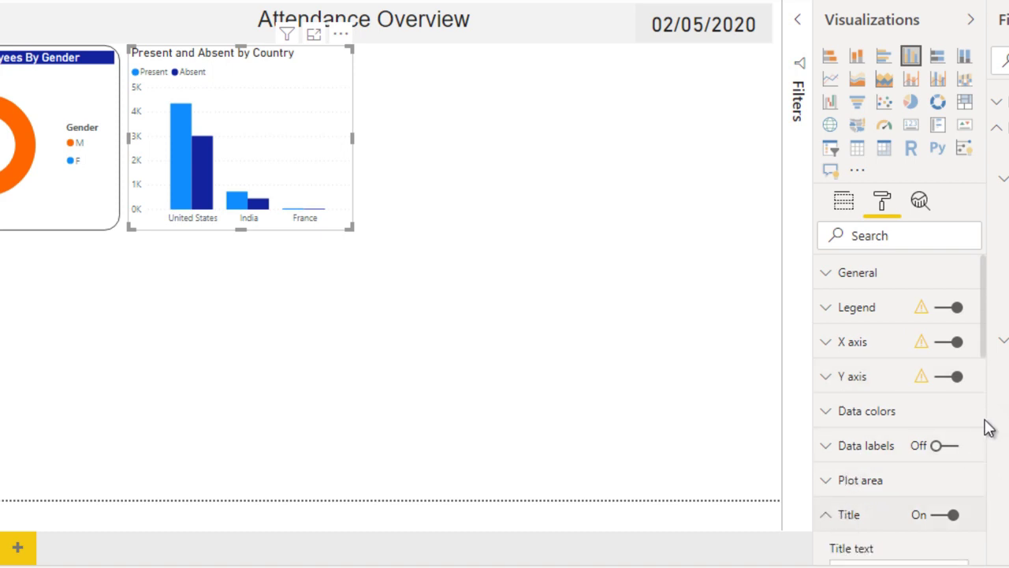
pyautogui.scroll(-3, 985, 428)
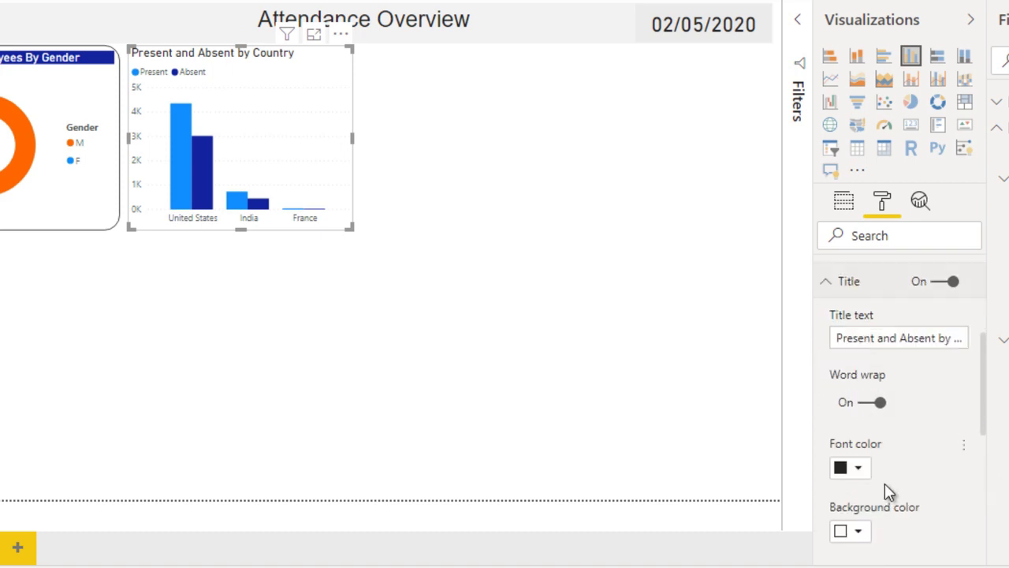
pyautogui.click(859, 468)
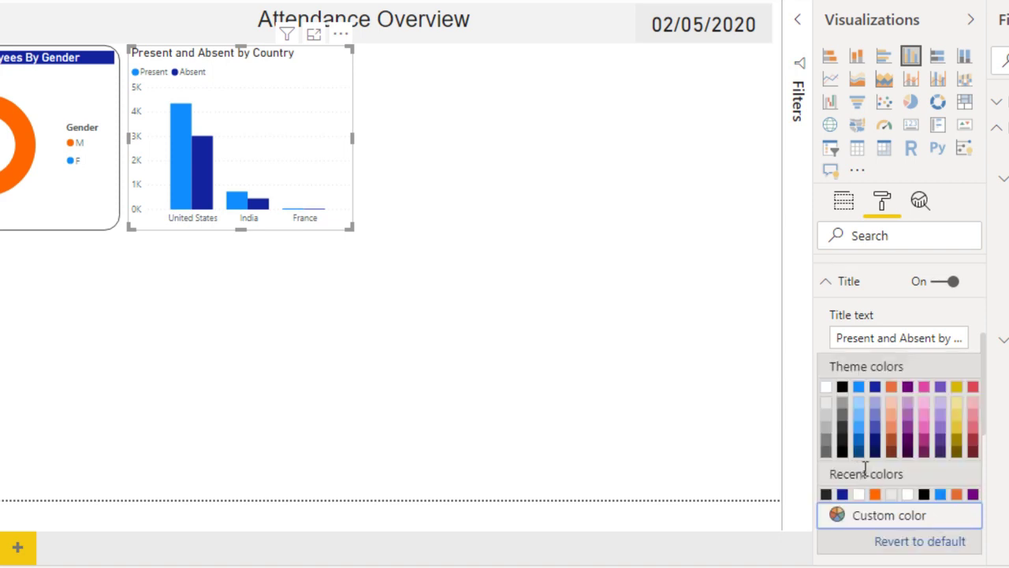
pyautogui.click(825, 388)
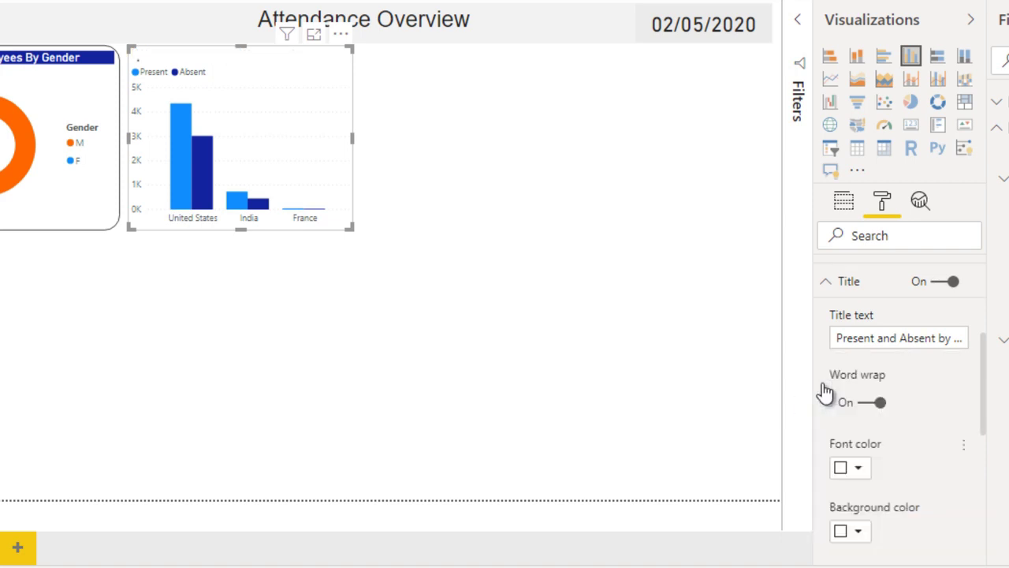
pyautogui.click(859, 531)
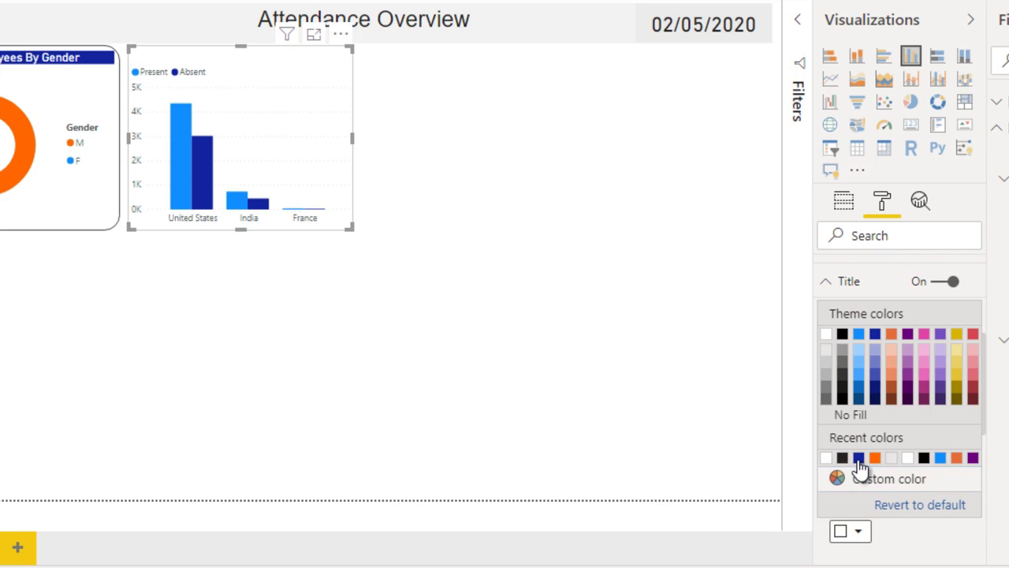
pyautogui.click(859, 459)
pyautogui.click(511, 364)
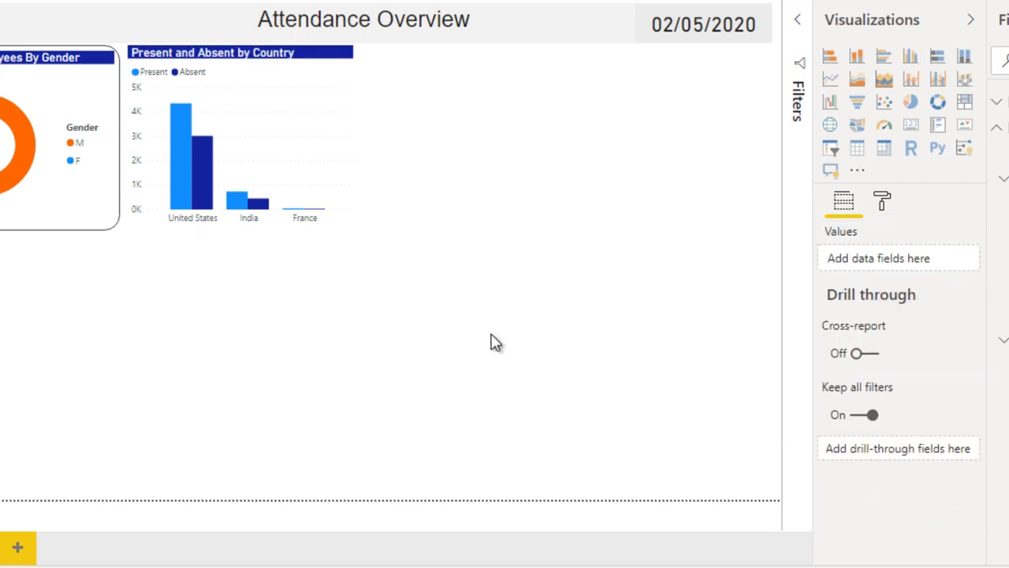
# - Enable a border on the Present and Absent by Country chart and round its corners with a 25 px radius
pyautogui.click(310, 108)
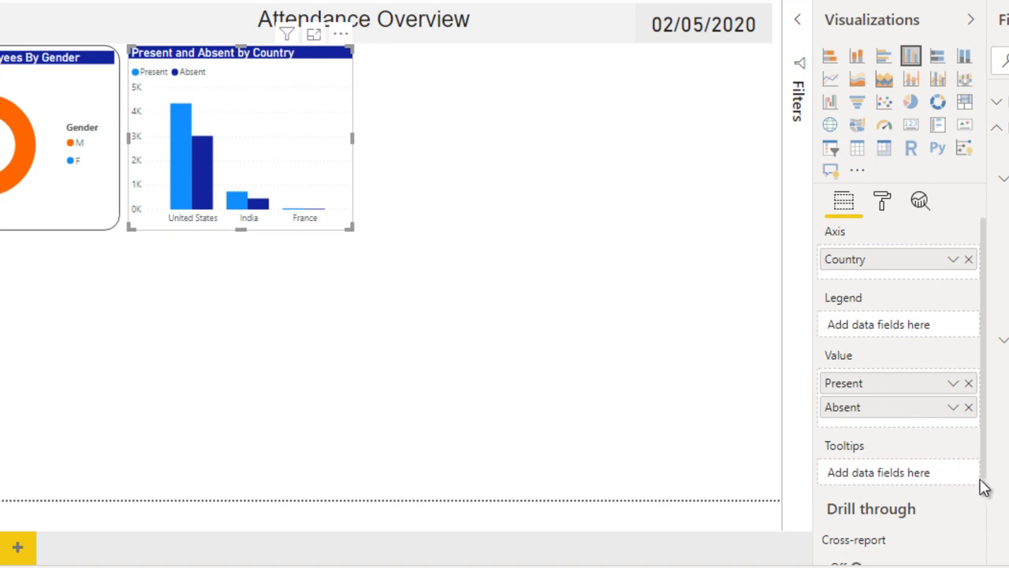
pyautogui.click(881, 201)
pyautogui.scroll(-3, 987, 509)
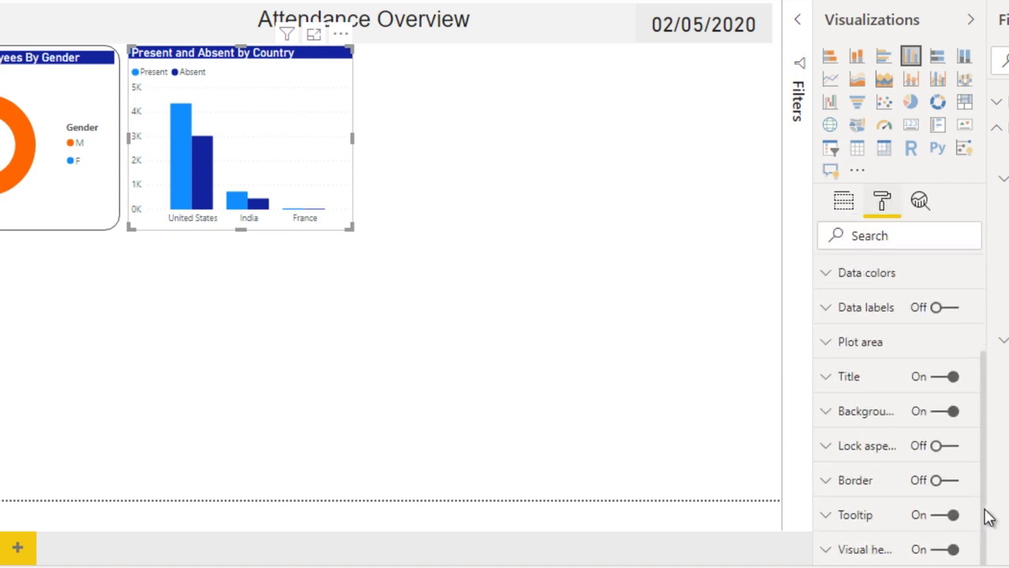
pyautogui.click(950, 483)
pyautogui.click(858, 486)
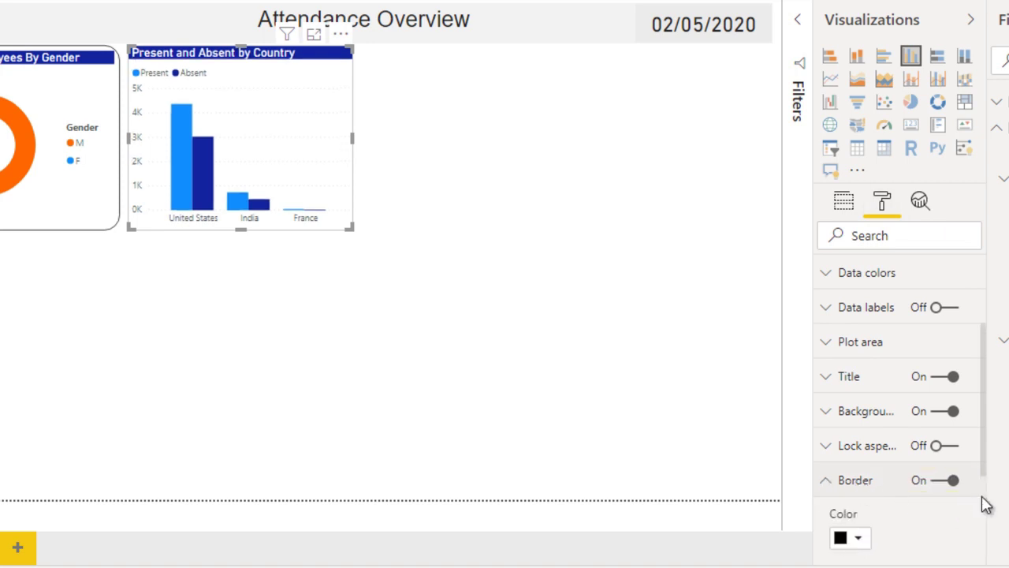
pyautogui.scroll(-2, 987, 505)
pyautogui.moveTo(886, 423); pyautogui.dragTo(952, 424)
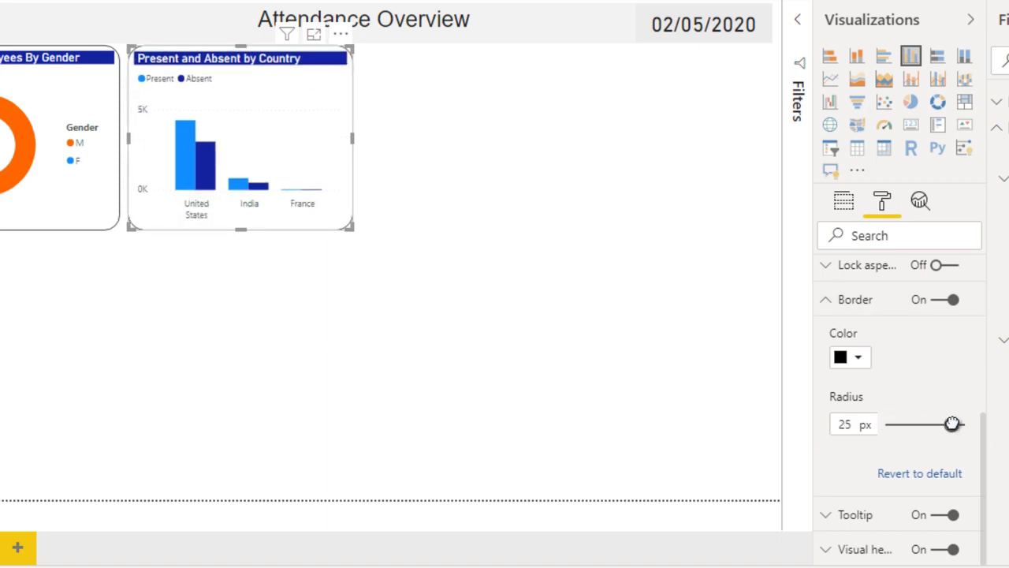
pyautogui.click(506, 247)
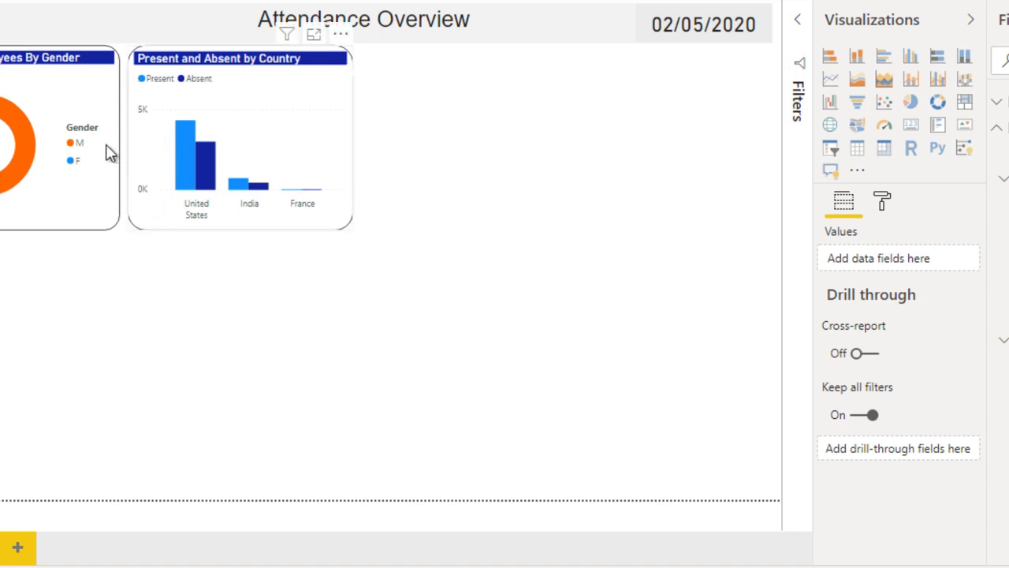
# - Make the Present and Absent by Country chart taller and extend the gender donut chart to the same bottom edge
pyautogui.click(291, 144)
pyautogui.moveTo(241, 229); pyautogui.dragTo(241, 255)
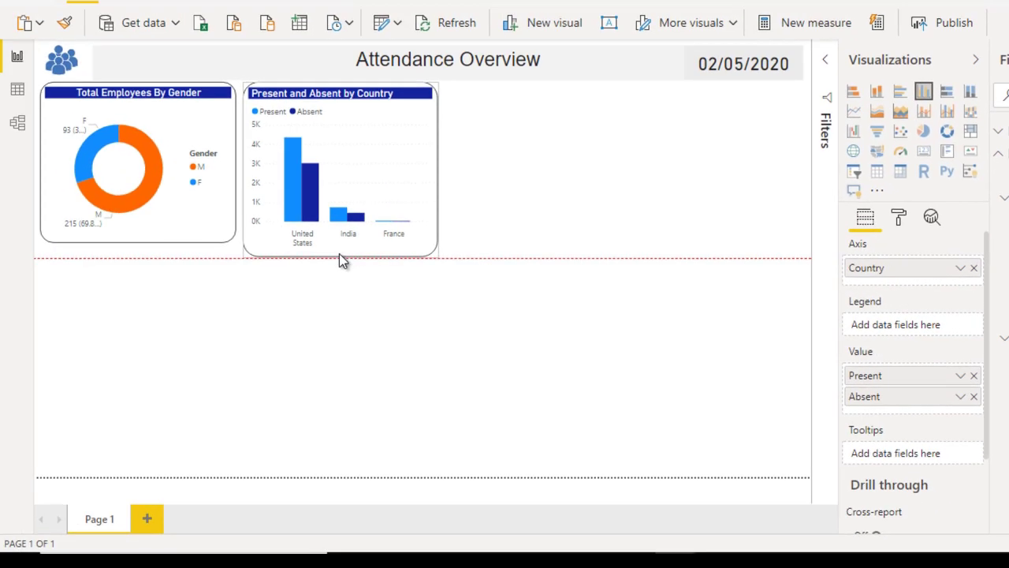
pyautogui.moveTo(339, 253); pyautogui.dragTo(340, 255)
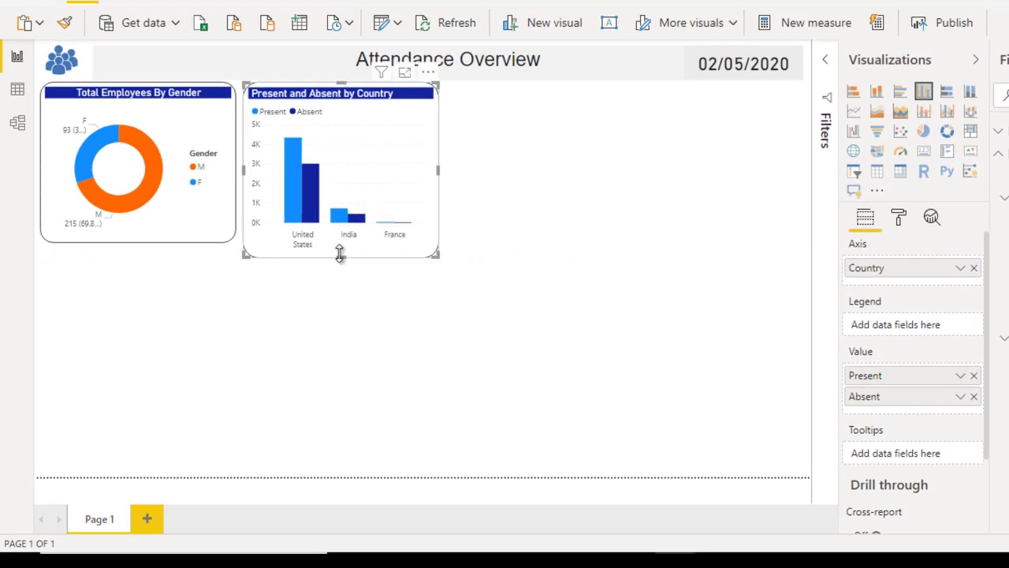
pyautogui.click(175, 230)
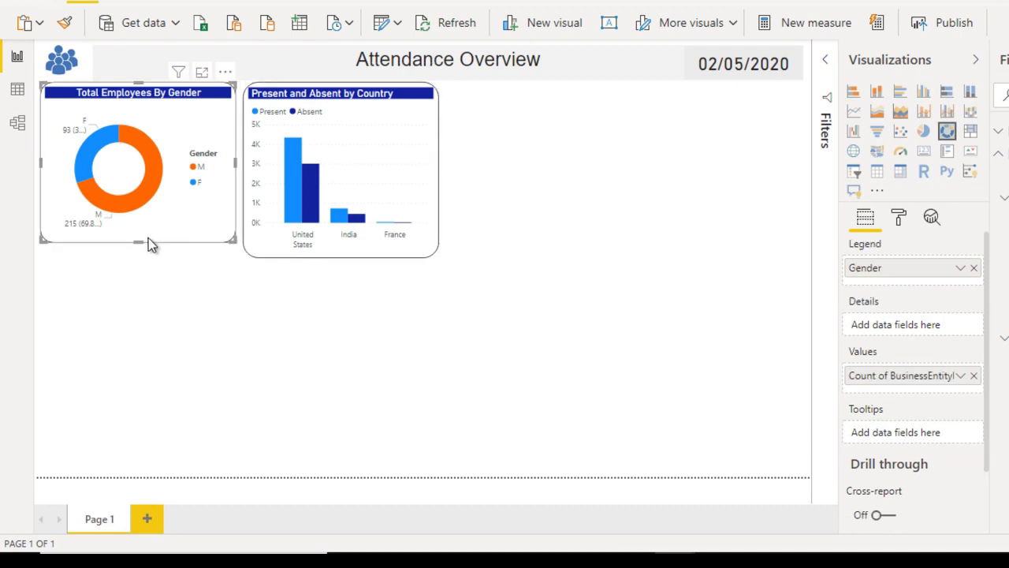
pyautogui.moveTo(134, 246); pyautogui.dragTo(135, 257)
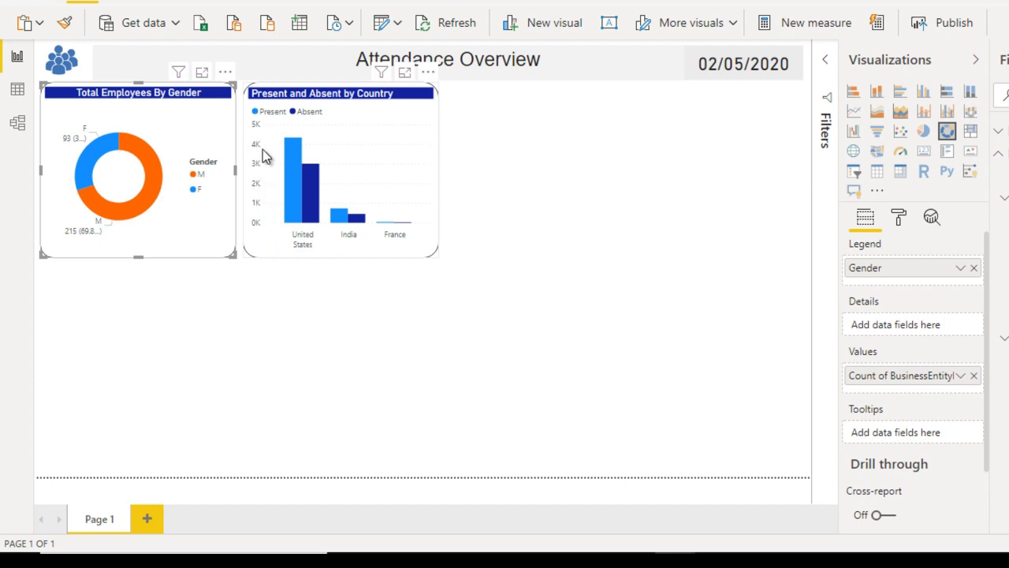
# - Widen the Present and Absent by Country chart slightly and turn on its data labels
pyautogui.click(404, 203)
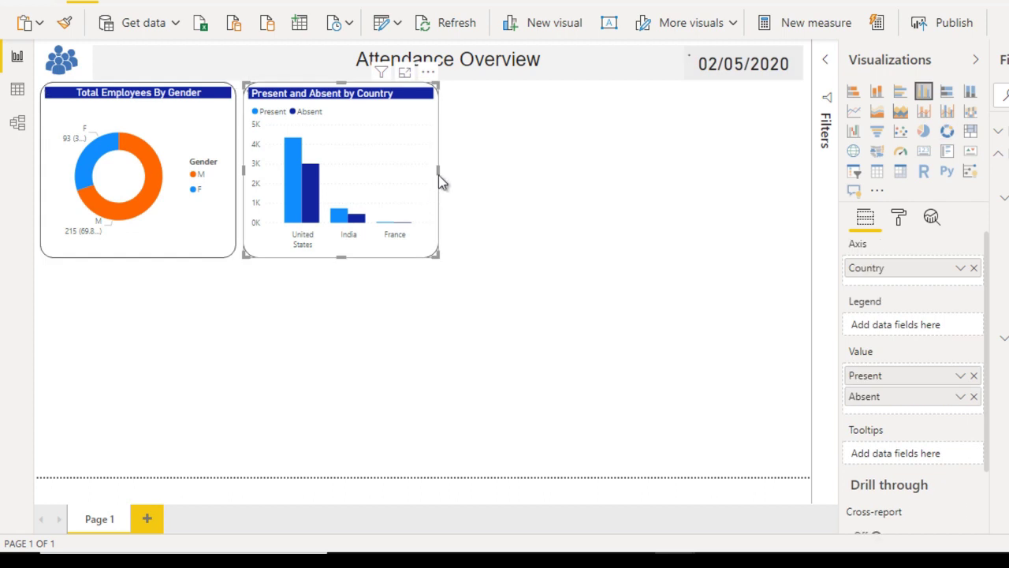
pyautogui.moveTo(439, 171); pyautogui.dragTo(469, 170)
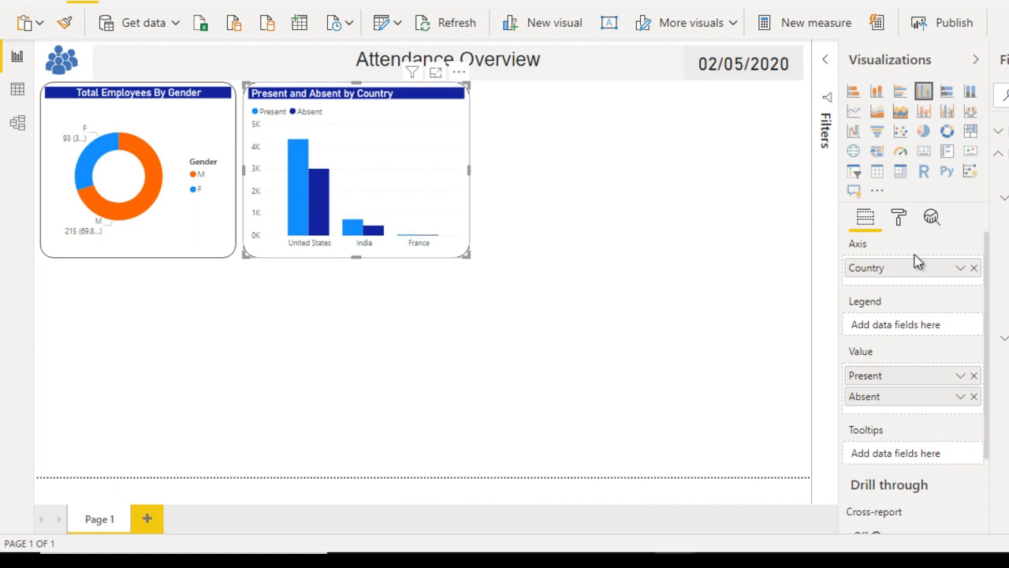
pyautogui.click(899, 219)
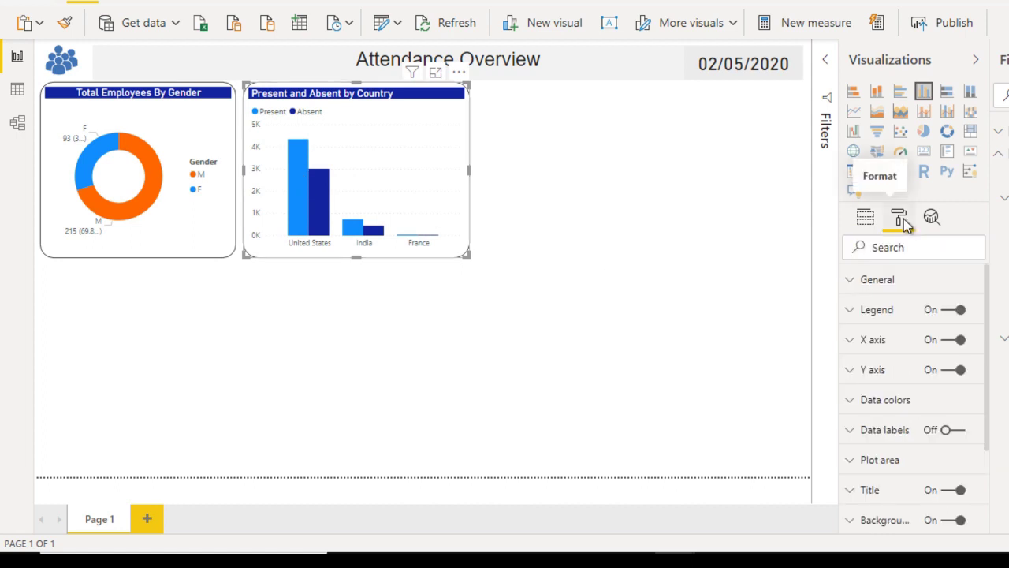
pyautogui.click(947, 431)
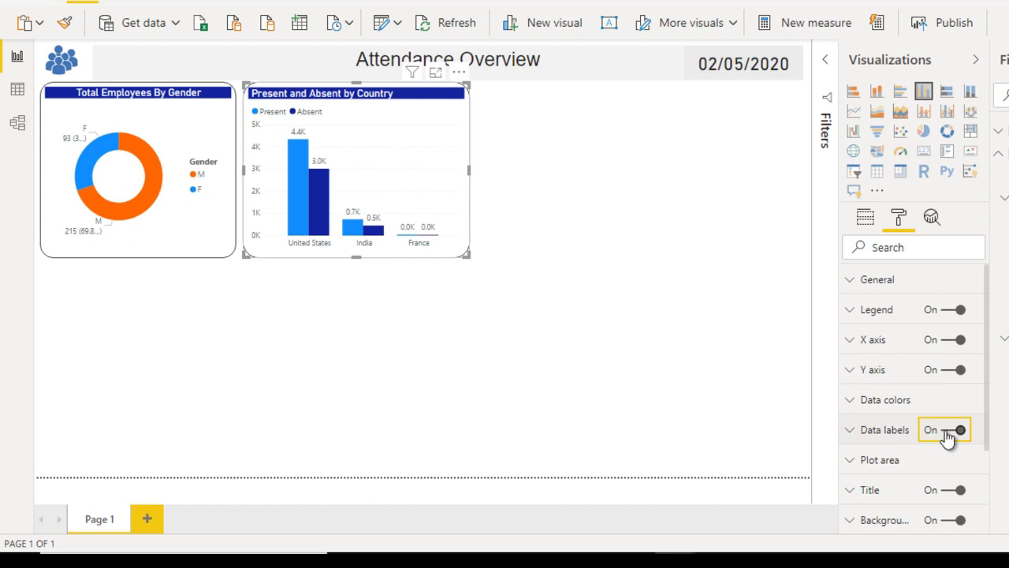
pyautogui.click(365, 417)
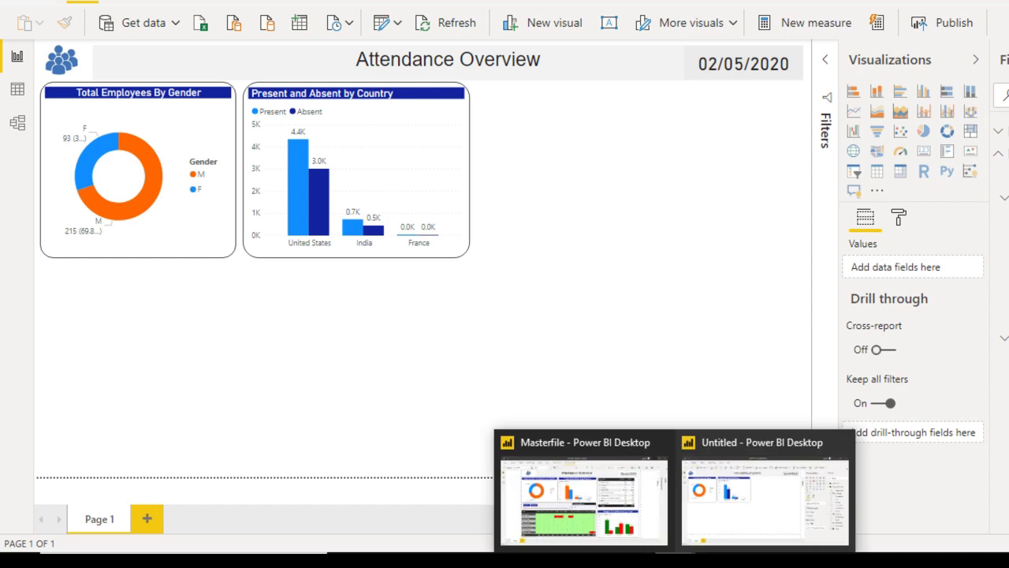
# - Switch to the Masterfile reference report and examine its department matrix by expanding and collapsing the Engineering row
pyautogui.hotkey('alt', 'Tab')
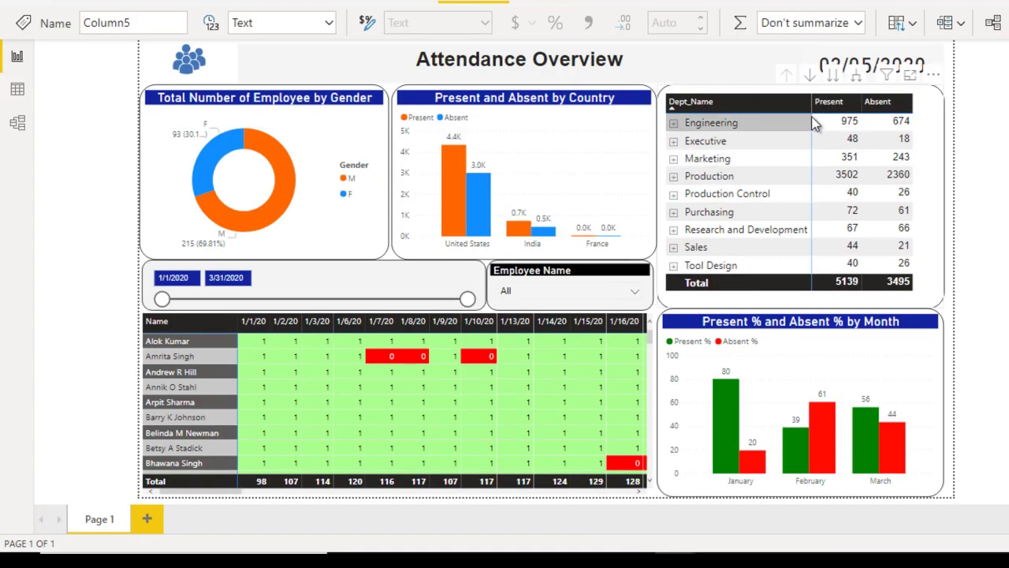
pyautogui.click(674, 124)
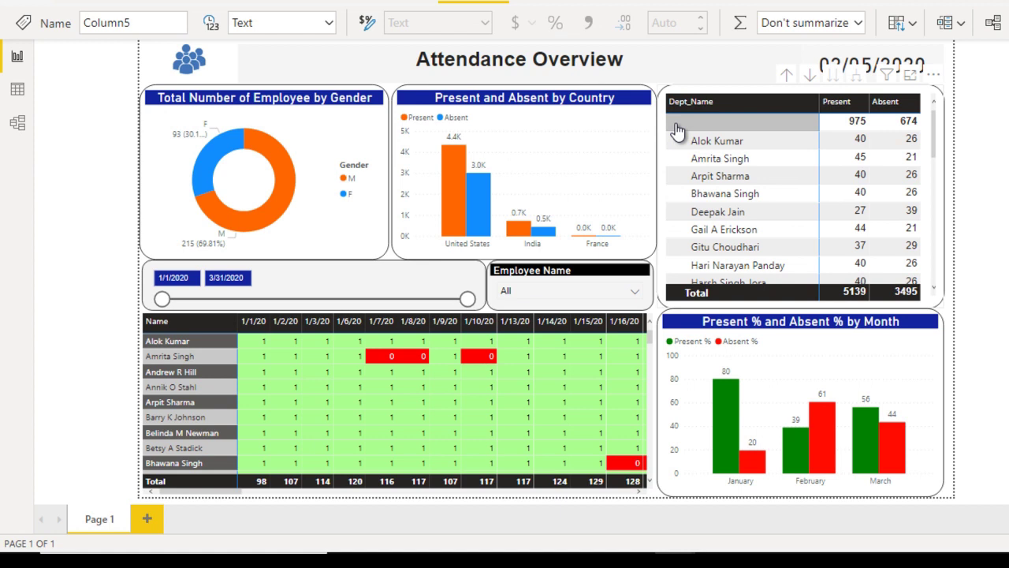
pyautogui.click(676, 124)
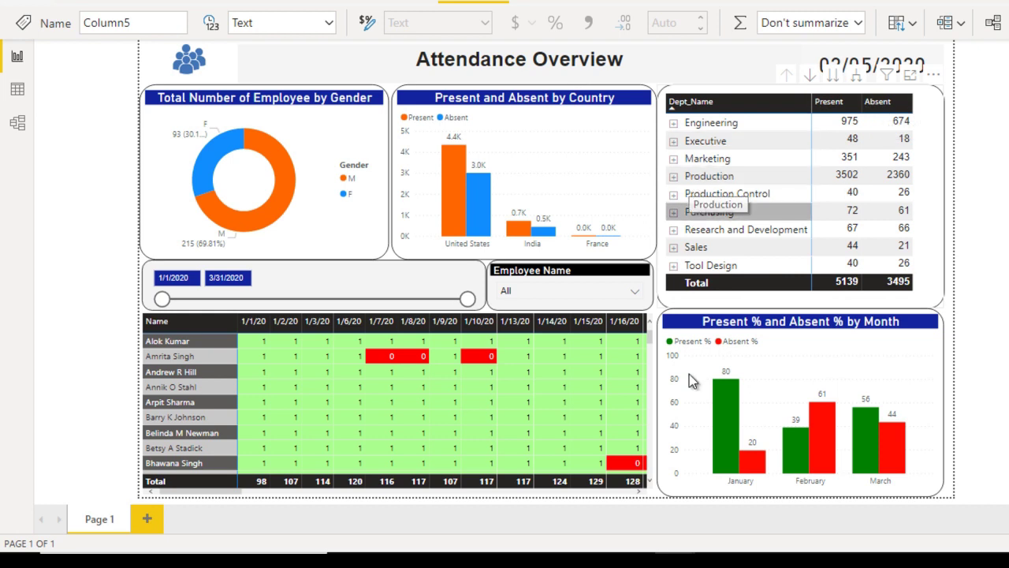
# - Return to the Untitled report and place a matrix visual beside the country column chart, extending to beneath the date card
pyautogui.moveTo(677, 561)
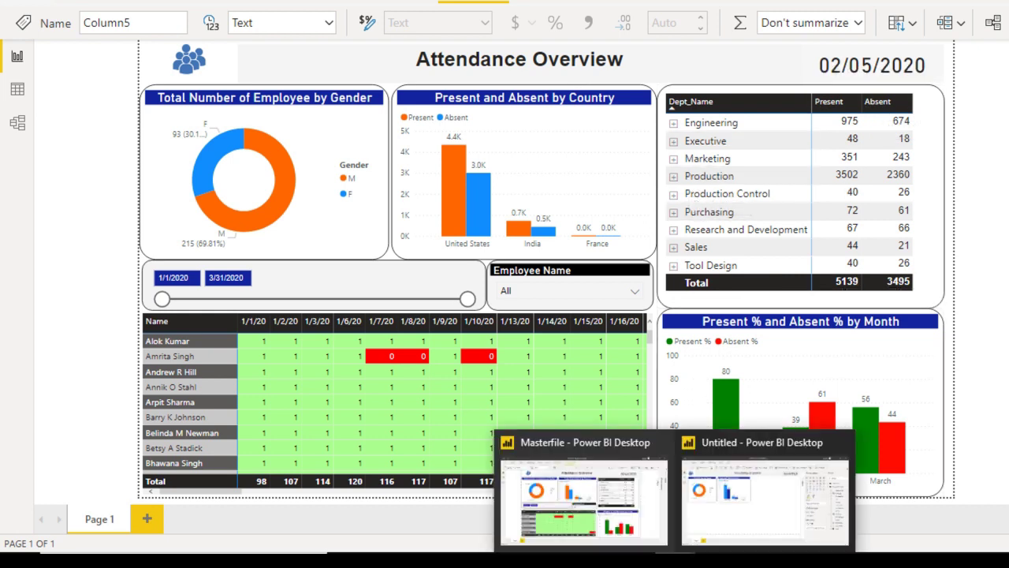
pyautogui.click(731, 490)
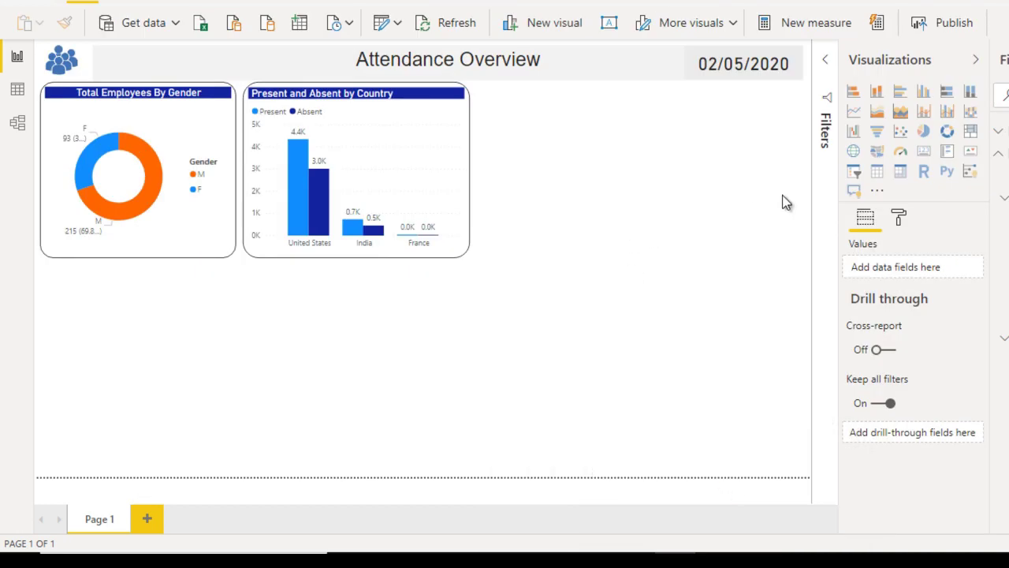
pyautogui.click(898, 175)
pyautogui.moveTo(131, 323); pyautogui.dragTo(580, 138)
pyautogui.moveTo(690, 169); pyautogui.dragTo(812, 177)
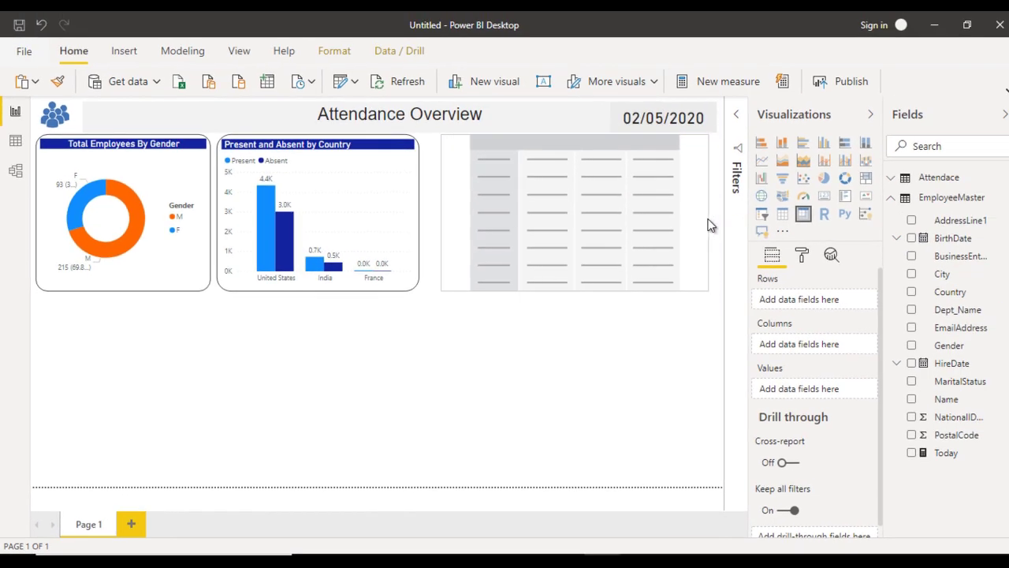
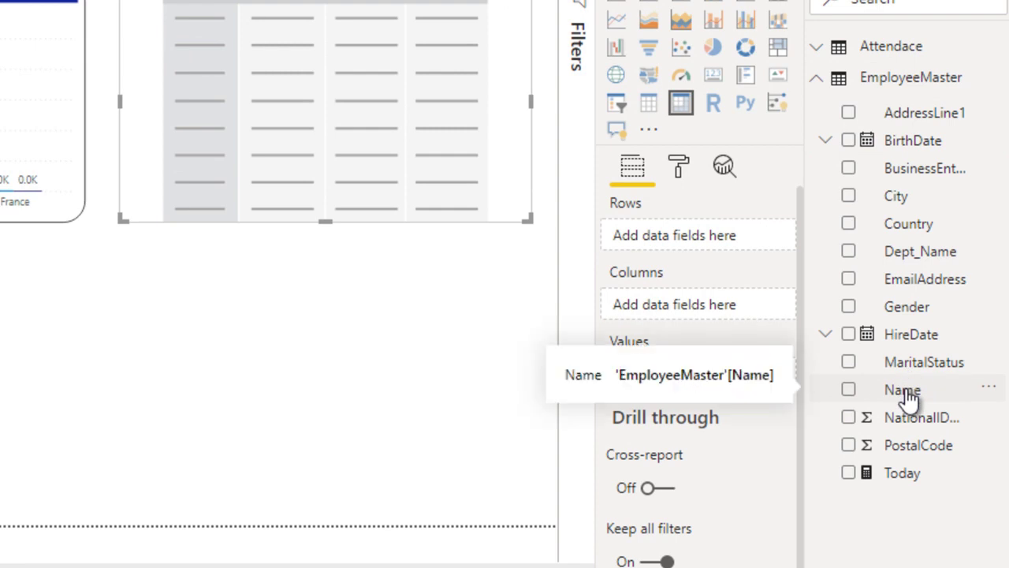
# - Build a hierarchy of Dept_Name and Name in EmployeeMaster, assign it to the matrix rows, and test expanding Document Control
pyautogui.moveTo(906, 396); pyautogui.dragTo(912, 257)
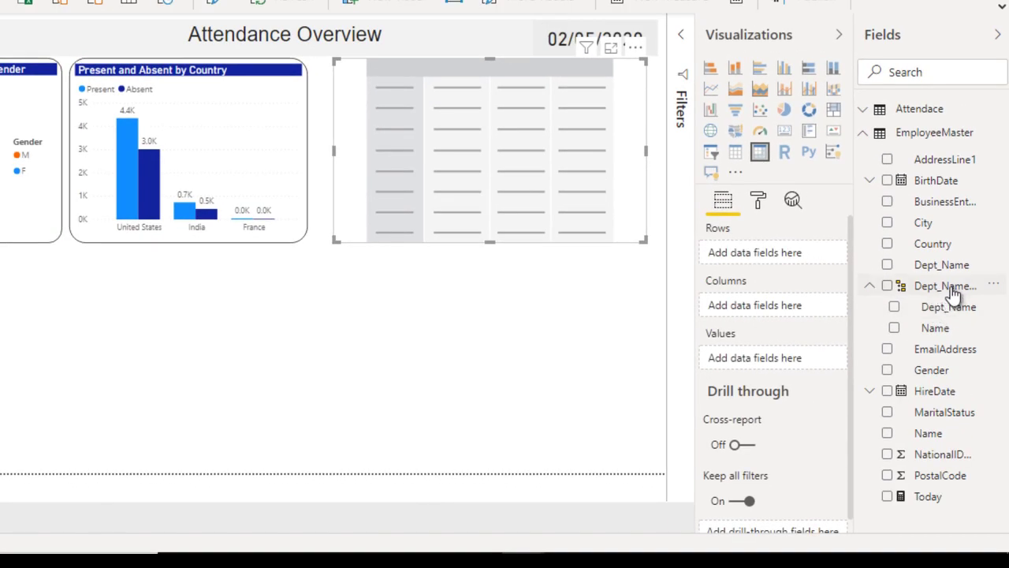
pyautogui.moveTo(952, 292); pyautogui.dragTo(793, 260)
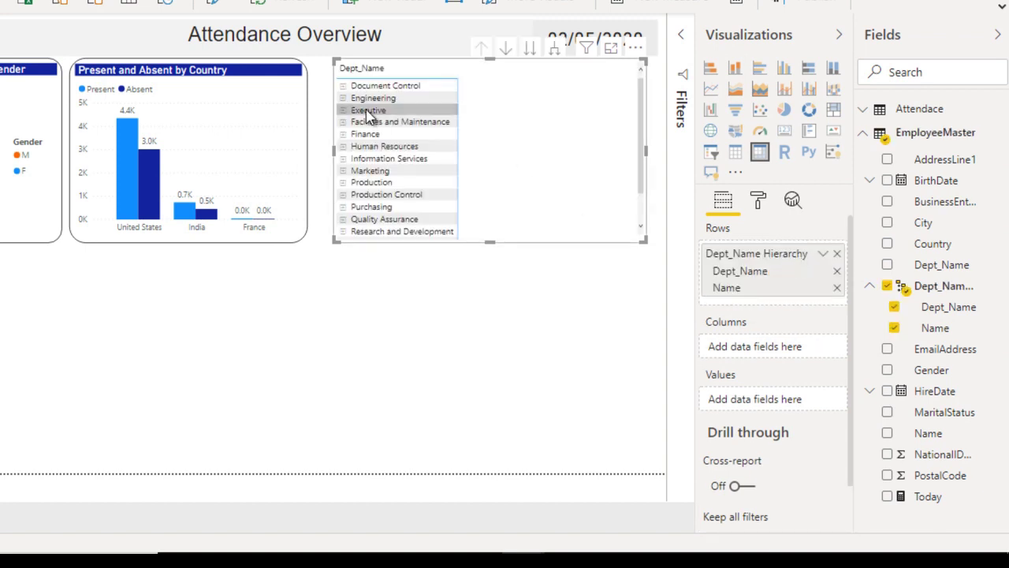
pyautogui.click(342, 86)
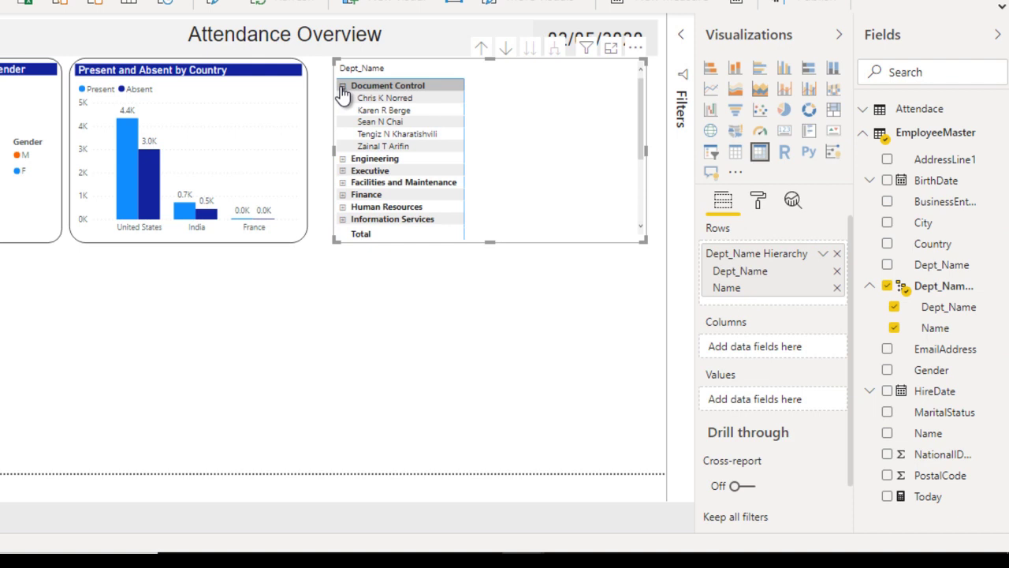
pyautogui.click(342, 87)
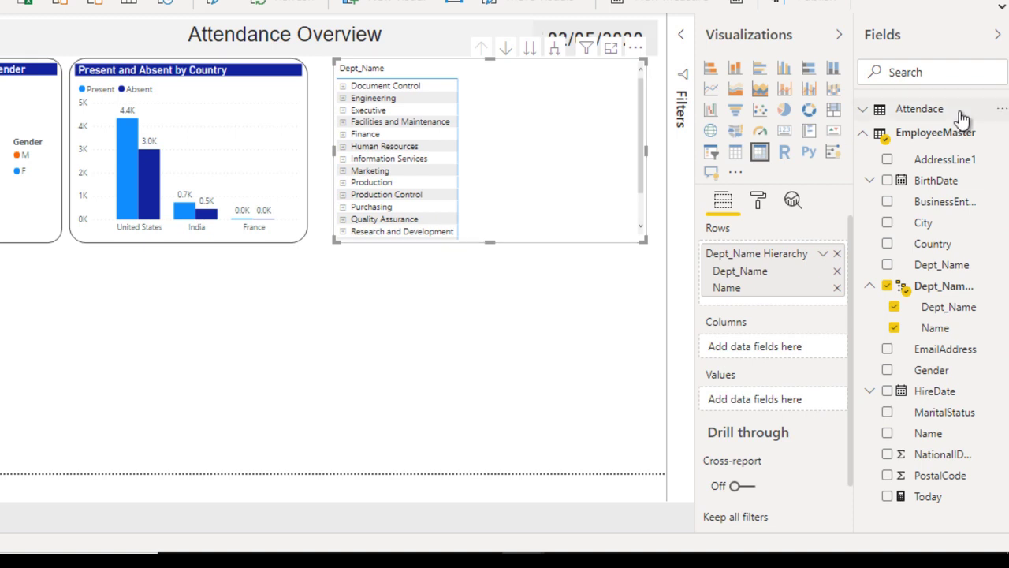
# - Add the Present and Absent fields from the Attendace table as the matrix values
pyautogui.click(862, 111)
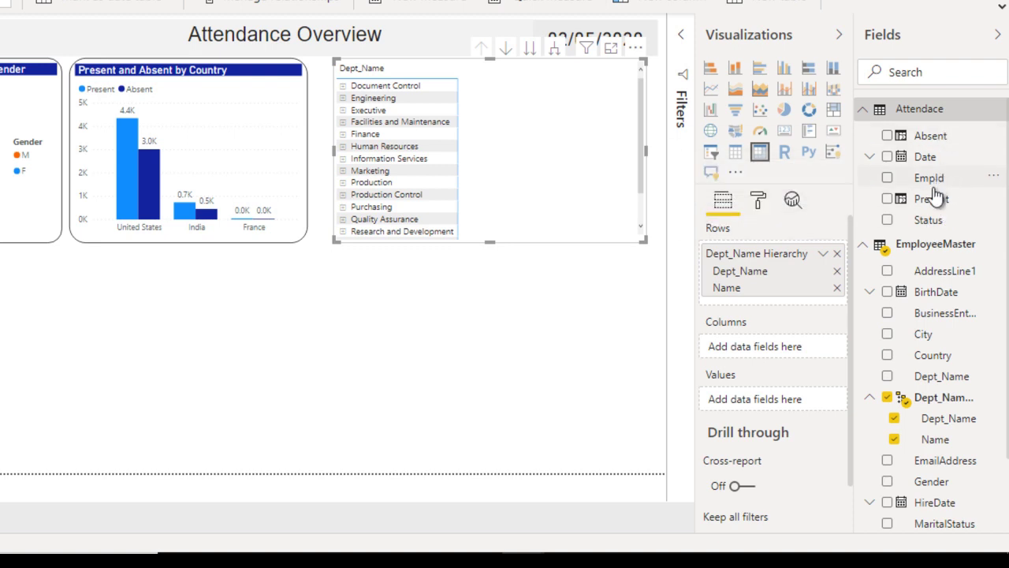
pyautogui.moveTo(934, 206); pyautogui.dragTo(779, 410)
pyautogui.moveTo(938, 136); pyautogui.dragTo(781, 417)
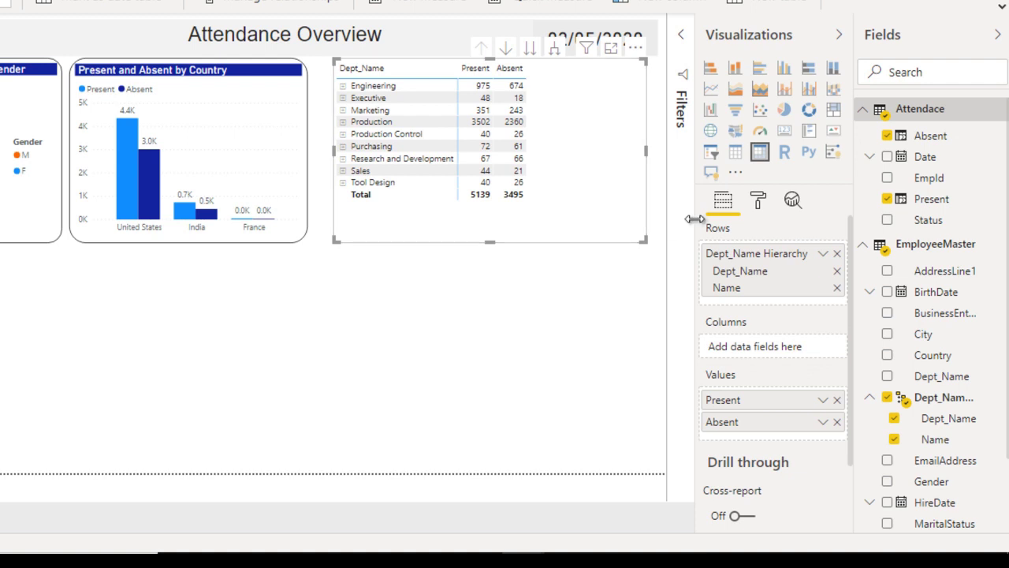
# - Apply the Alternating rows style to the department attendance matrix
pyautogui.click(756, 204)
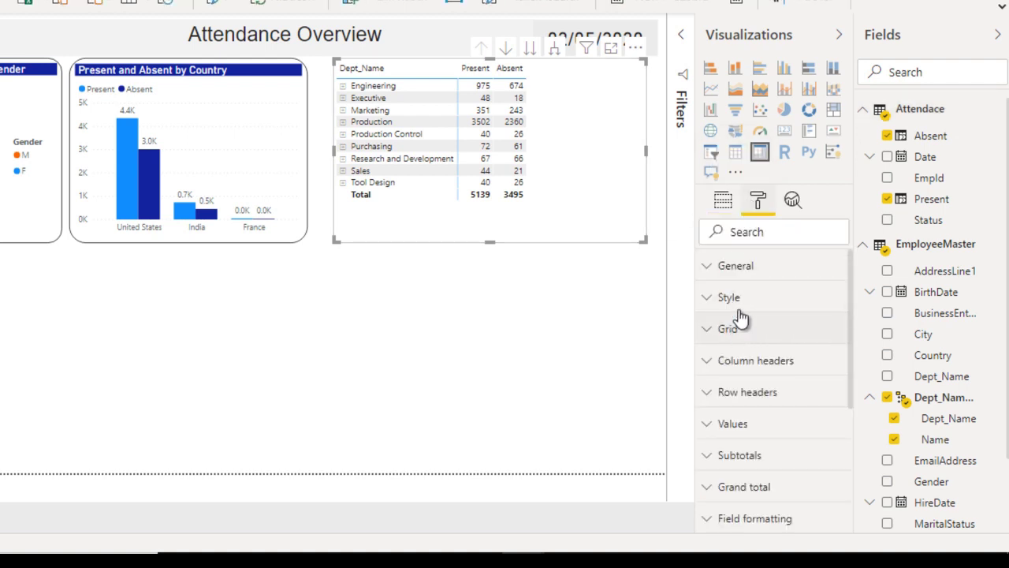
pyautogui.click(741, 297)
pyautogui.click(750, 352)
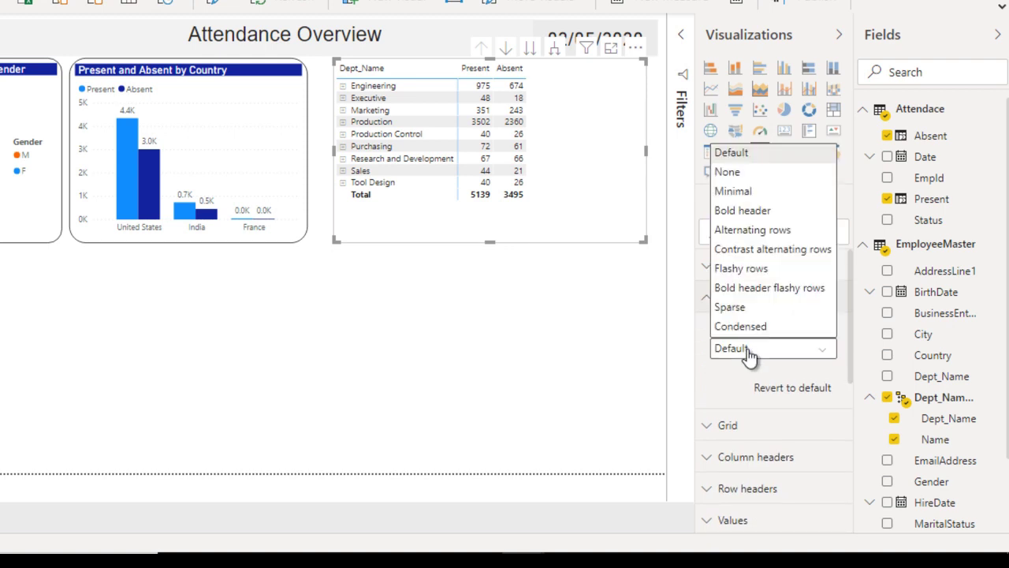
pyautogui.click(753, 230)
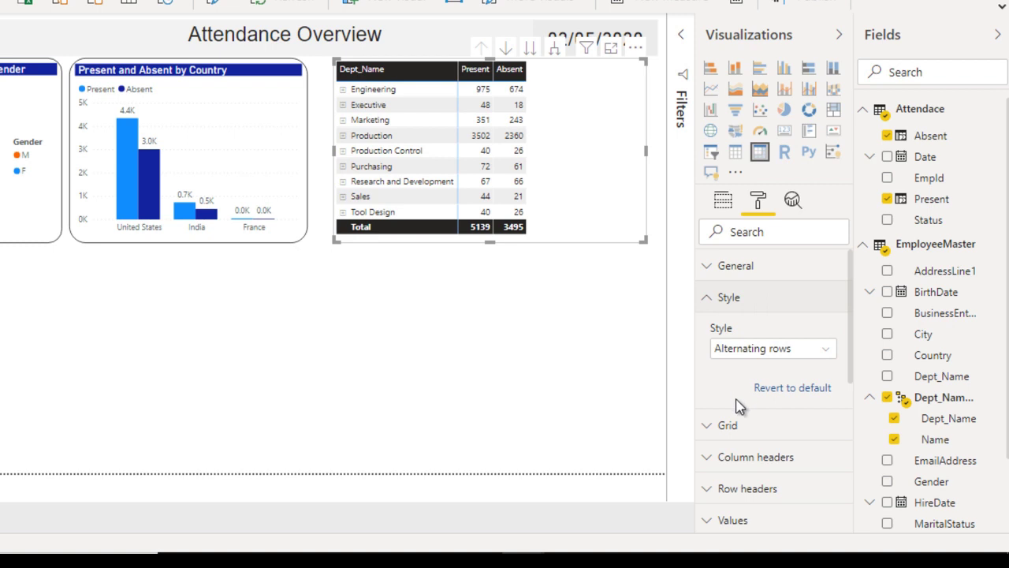
pyautogui.click(705, 306)
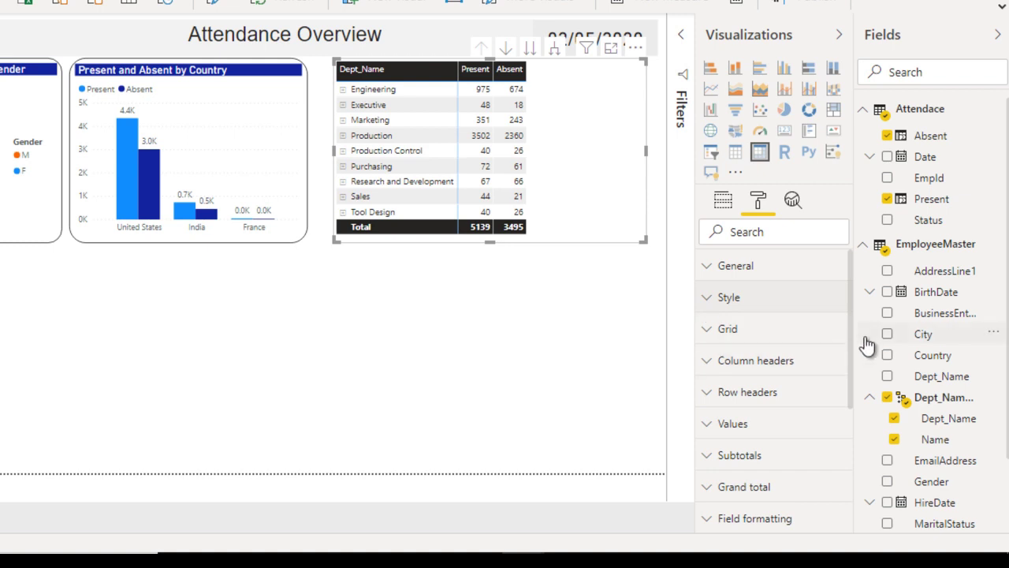
# - Set the text size of the matrix values to 12 pt
pyautogui.click(758, 424)
pyautogui.scroll(-3, 851, 359)
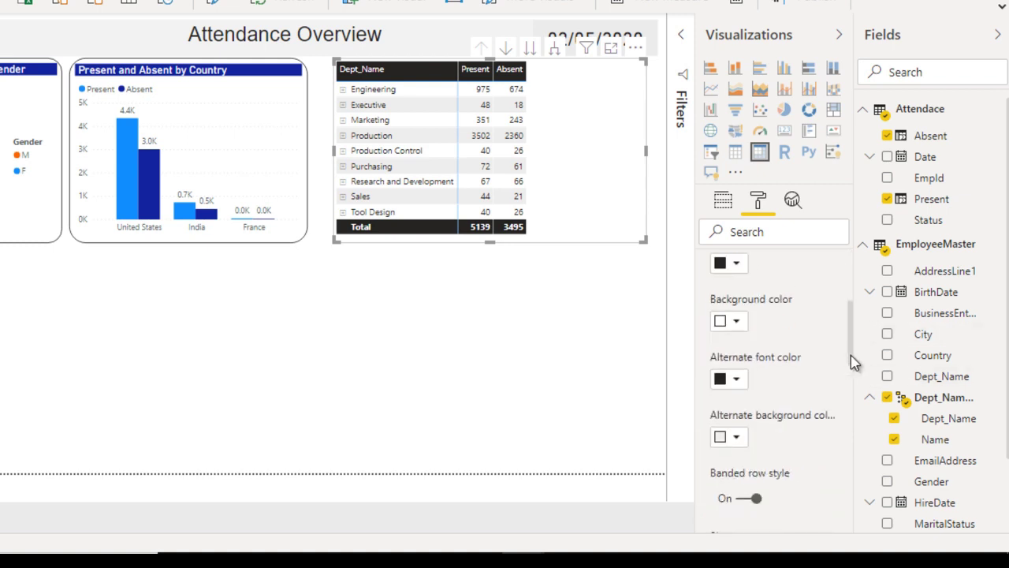
pyautogui.moveTo(851, 361); pyautogui.dragTo(857, 464)
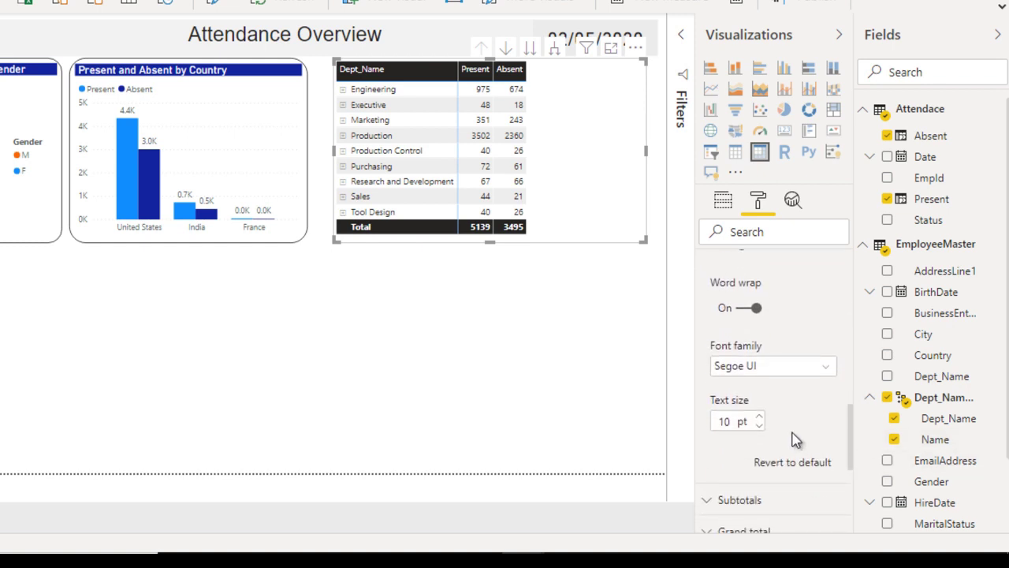
pyautogui.click(759, 418)
pyautogui.click(759, 418)
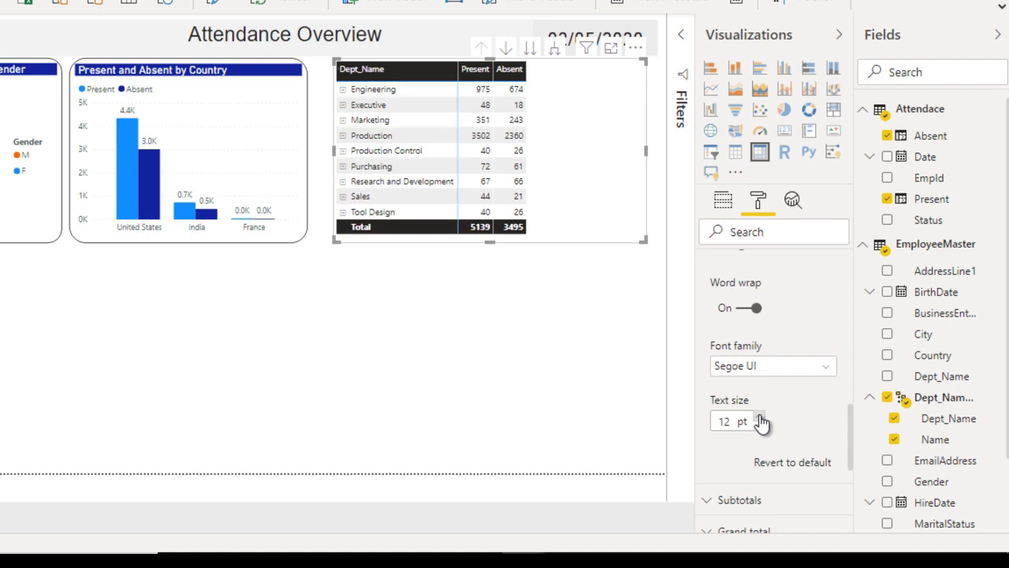
pyautogui.click(759, 418)
pyautogui.click(760, 430)
pyautogui.click(759, 431)
pyautogui.click(759, 419)
pyautogui.click(759, 418)
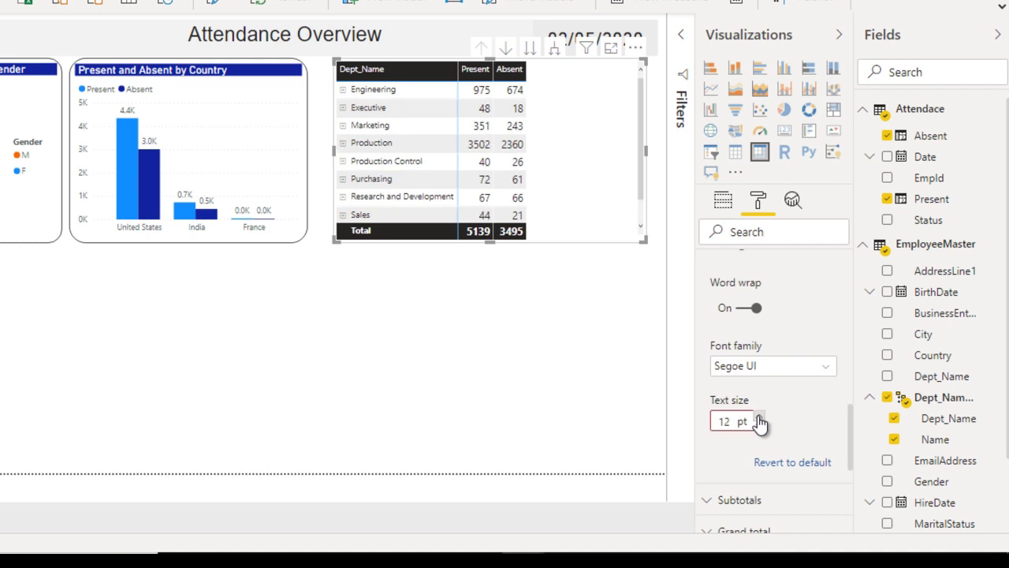
pyautogui.moveTo(851, 426); pyautogui.dragTo(850, 288)
pyautogui.click(752, 361)
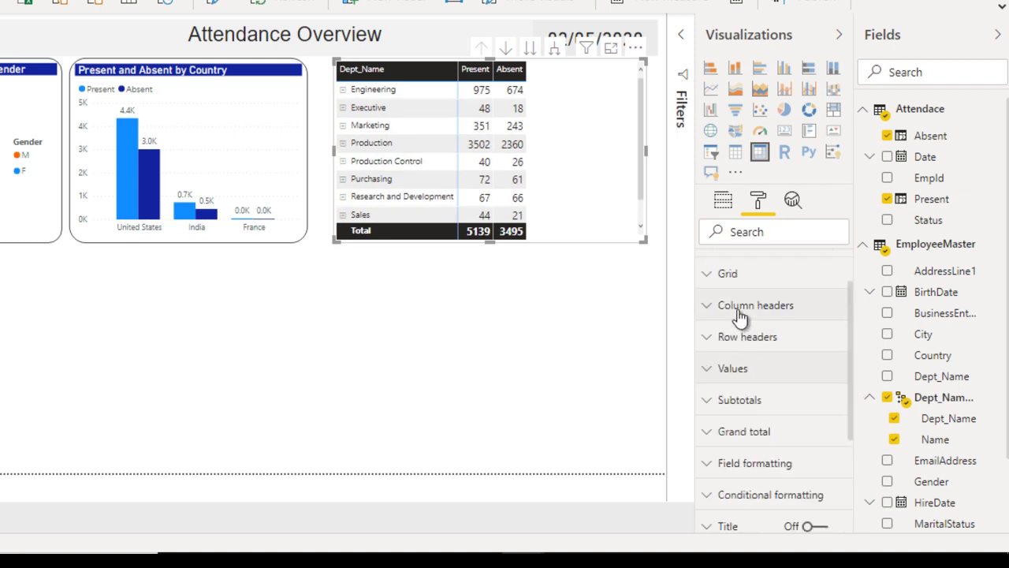
# - Set the text size of the matrix row headers to 12 pt
pyautogui.click(736, 344)
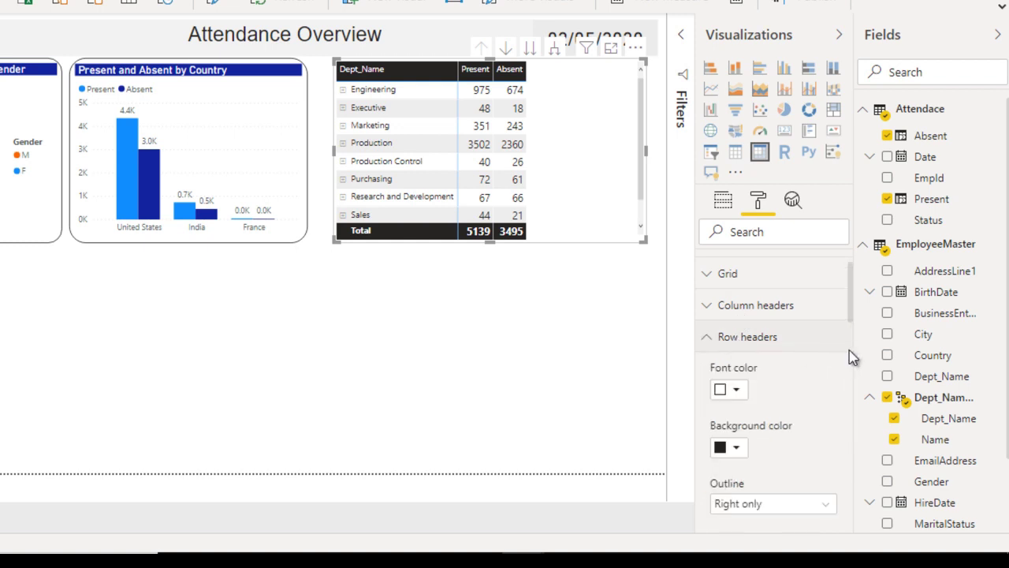
pyautogui.scroll(-3, 853, 356)
pyautogui.moveTo(853, 353); pyautogui.dragTo(854, 435)
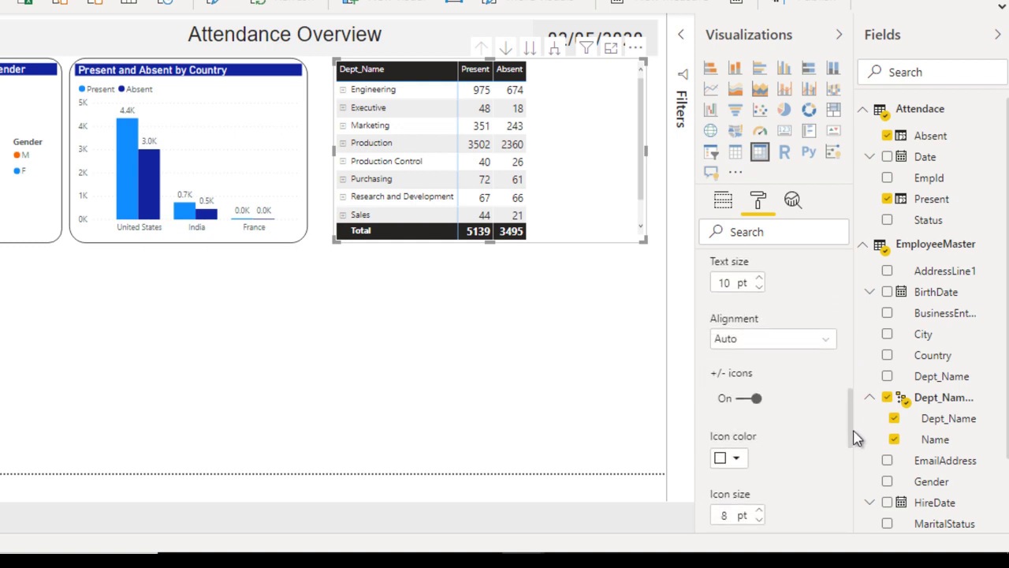
pyautogui.click(760, 274)
pyautogui.click(760, 274)
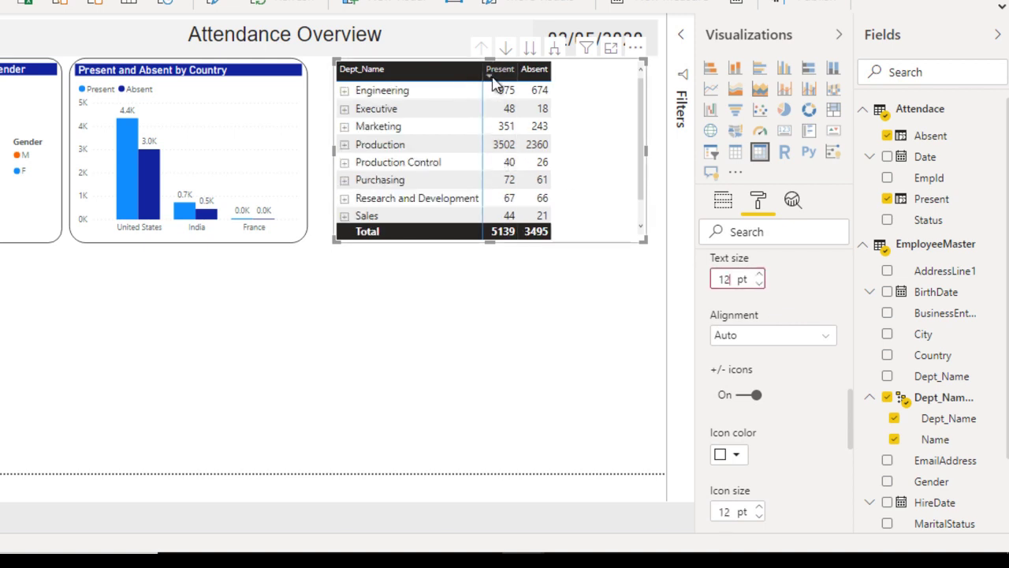
# - Widen the matrix's Dept_Name, Present and Absent columns and pull in the visual's left edge slightly
pyautogui.moveTo(482, 73); pyautogui.dragTo(620, 78)
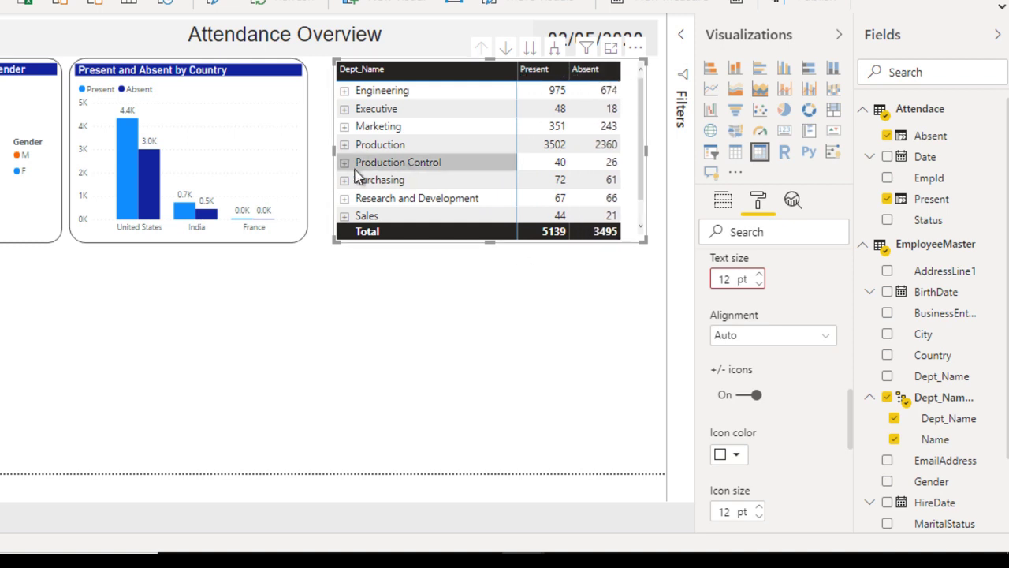
pyautogui.moveTo(334, 156); pyautogui.dragTo(341, 158)
pyautogui.click(289, 152)
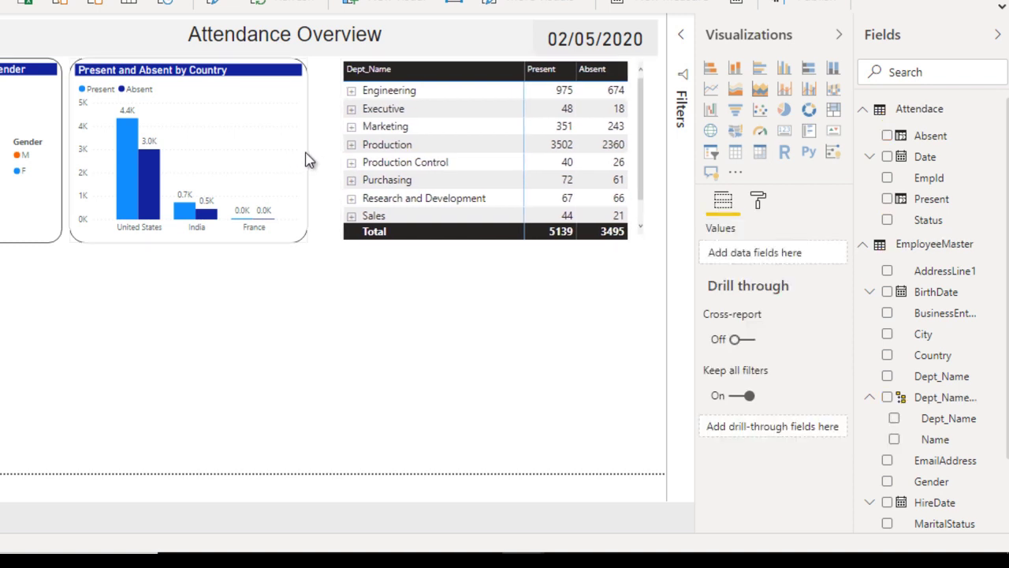
# - Widen the Present and Absent by Country chart and the gender donut chart to close the gaps between the visuals
pyautogui.moveTo(308, 152); pyautogui.dragTo(324, 156)
pyautogui.moveTo(220, 137); pyautogui.dragTo(222, 139)
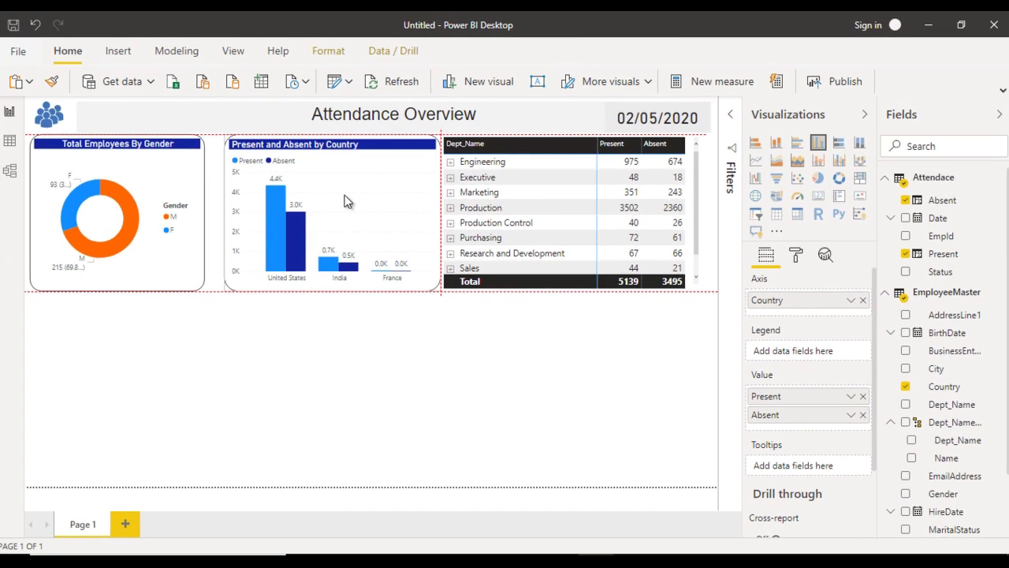
pyautogui.click(200, 208)
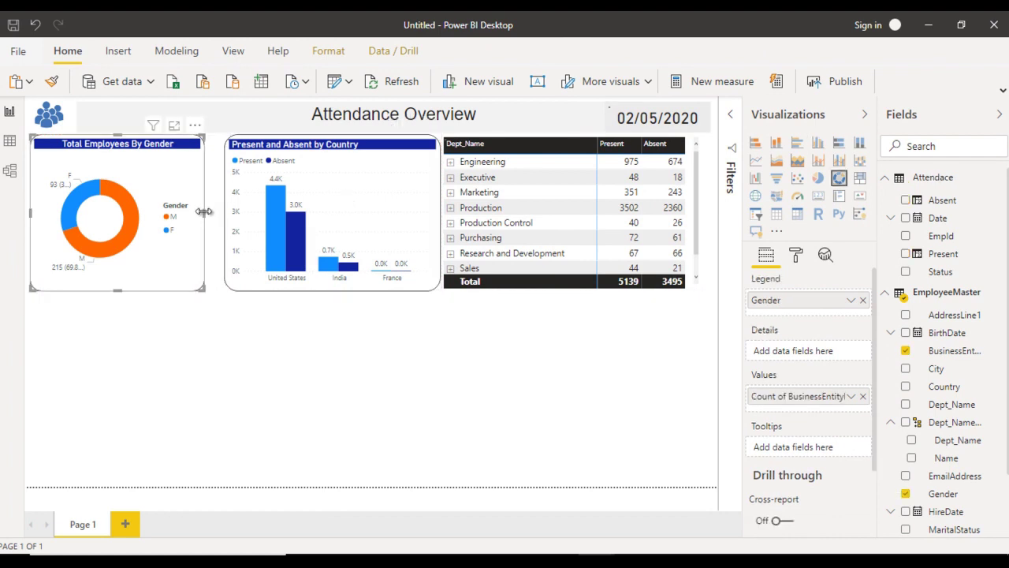
pyautogui.moveTo(204, 213); pyautogui.dragTo(220, 215)
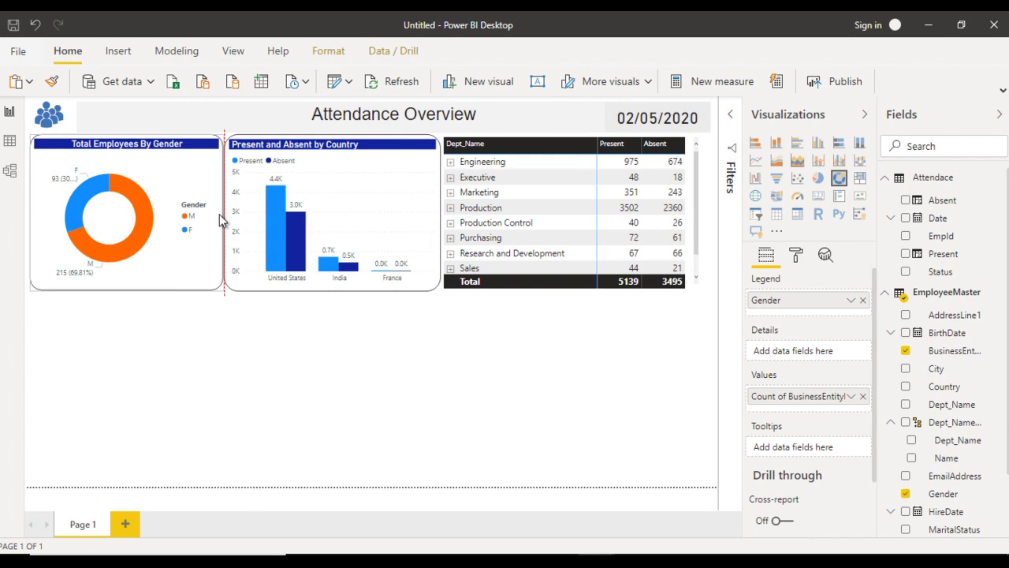
pyautogui.click(325, 347)
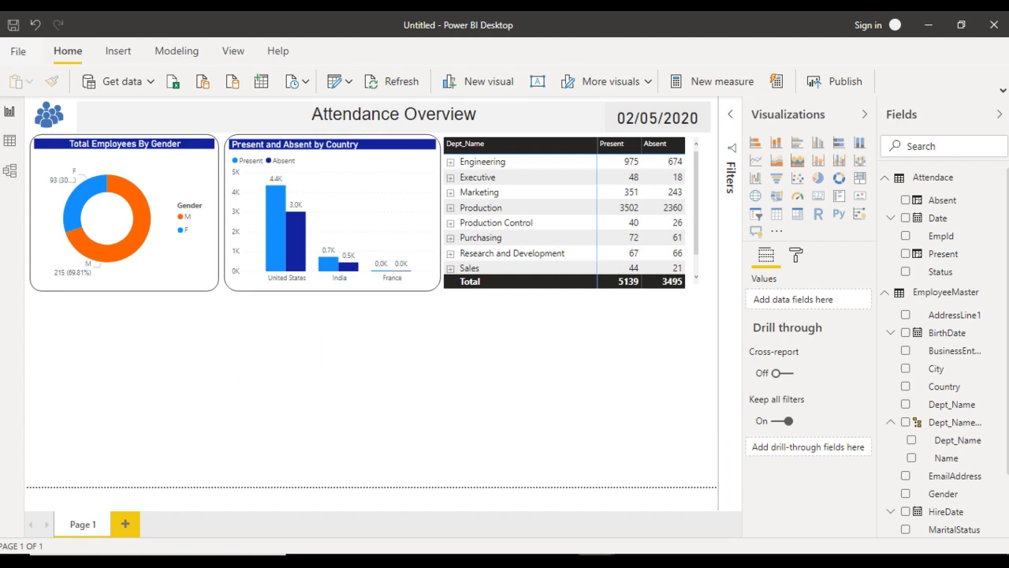
# - Examine the finished Attendance Overview layout in the Masterfile report window and return to the Untitled report
pyautogui.moveTo(596, 553)
pyautogui.click(534, 520)
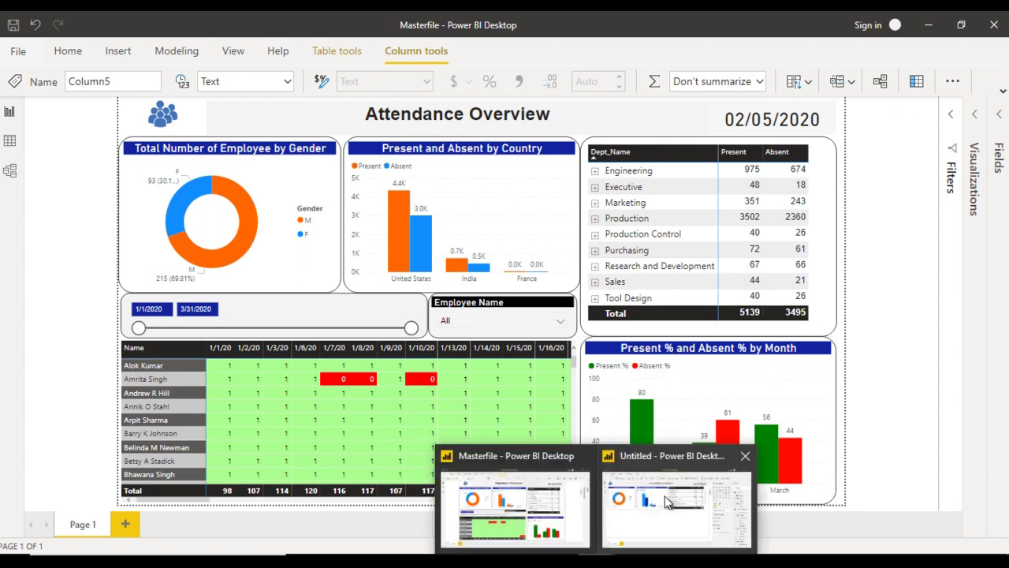
pyautogui.click(670, 492)
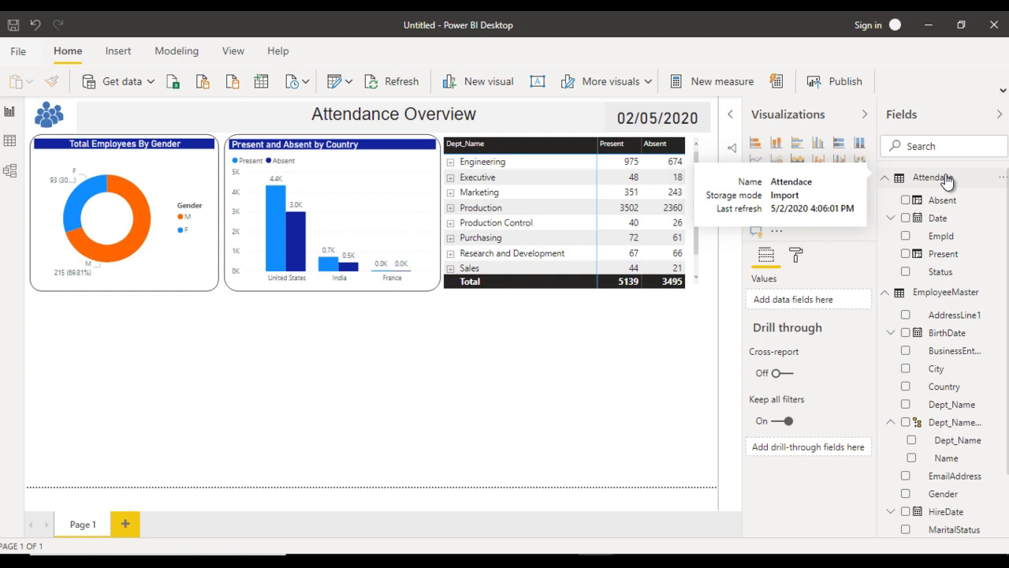
# - Start a quick measure in the Attendace table using the Division calculation
pyautogui.click(951, 239)
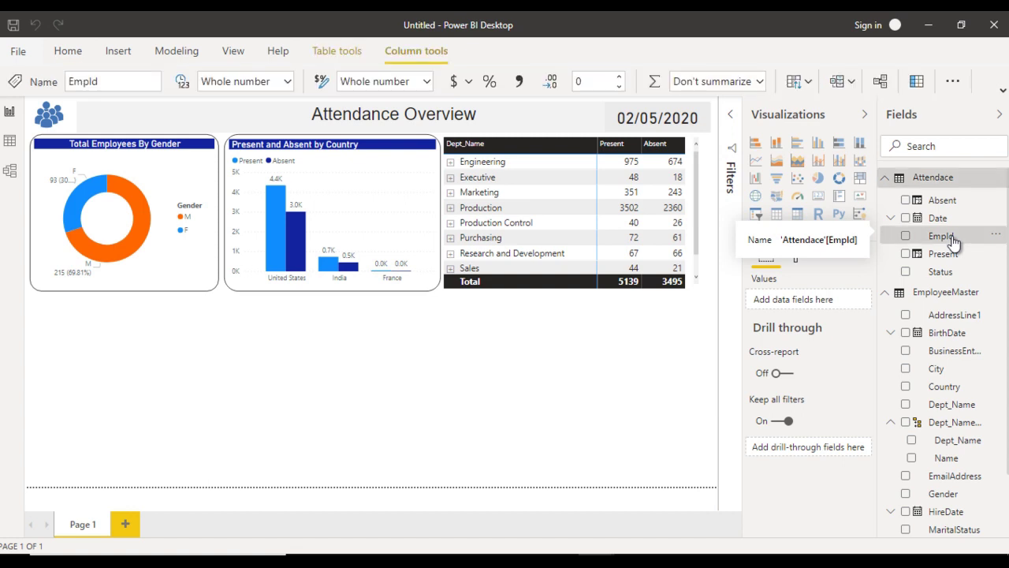
pyautogui.click(337, 55)
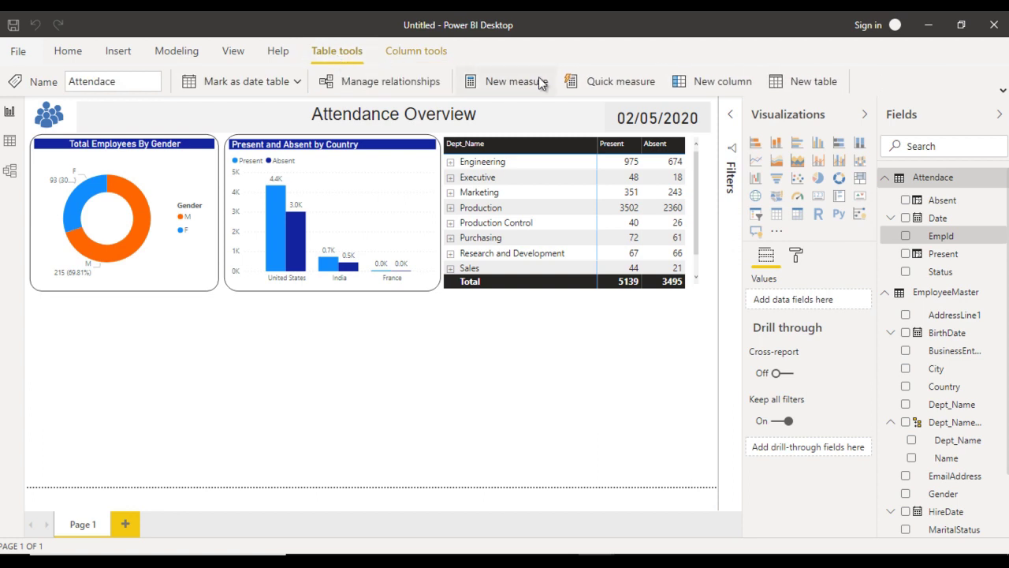
pyautogui.click(597, 87)
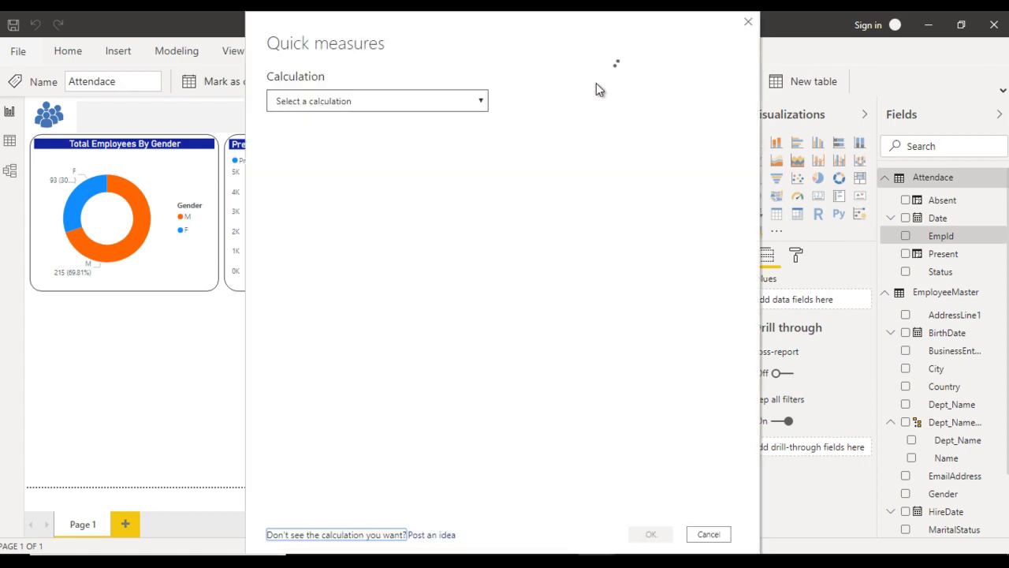
pyautogui.click(398, 97)
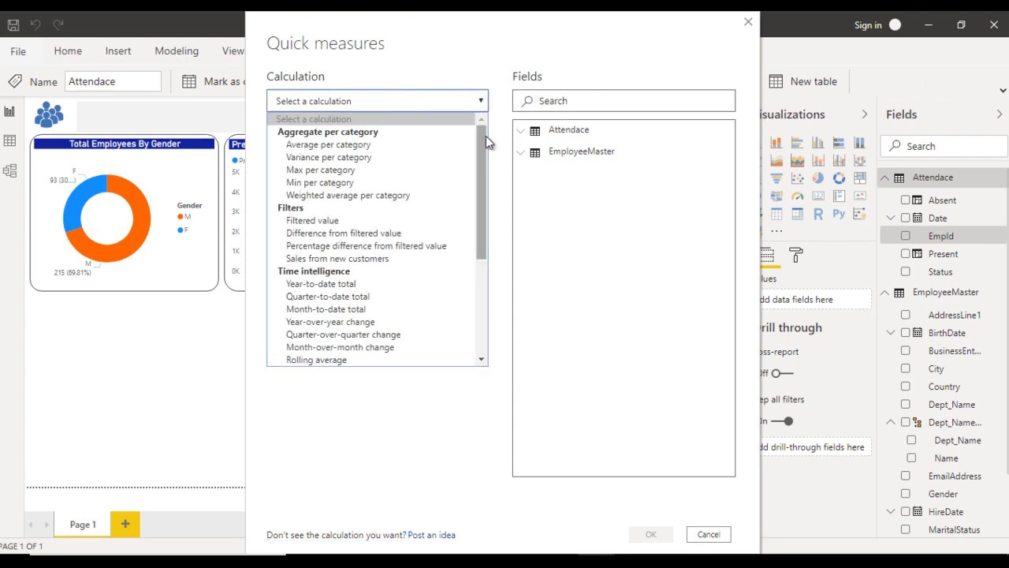
pyautogui.moveTo(478, 146); pyautogui.dragTo(482, 271)
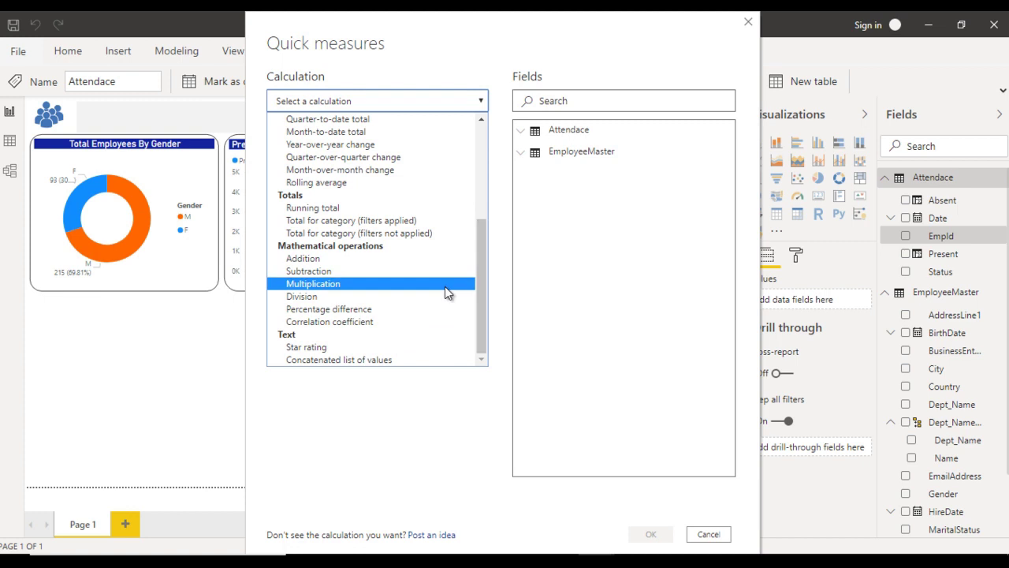
pyautogui.click(399, 298)
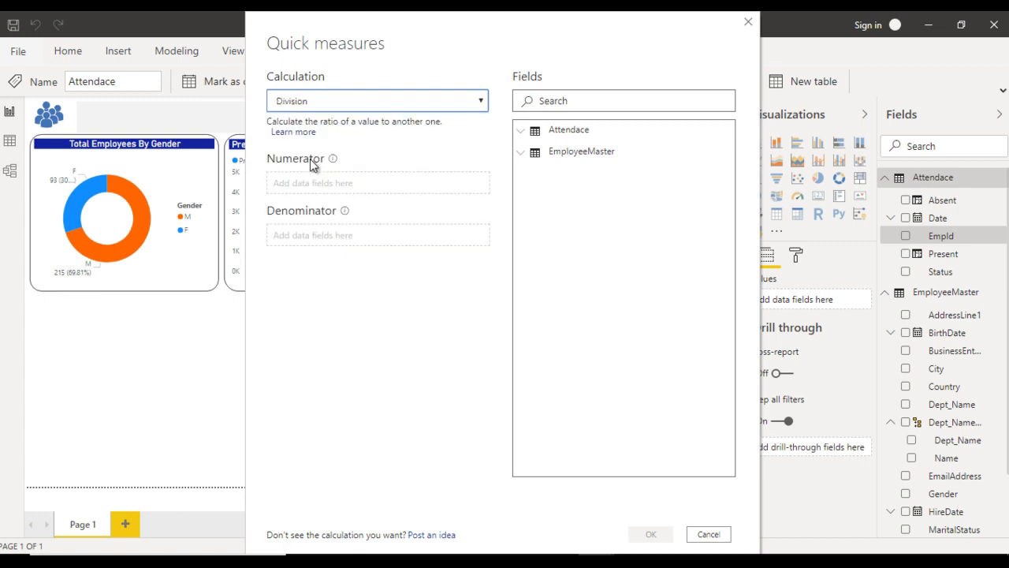
# - Use Sum of Present as the numerator and Count of EmpId as the denominator, and create the quick measure
pyautogui.click(521, 133)
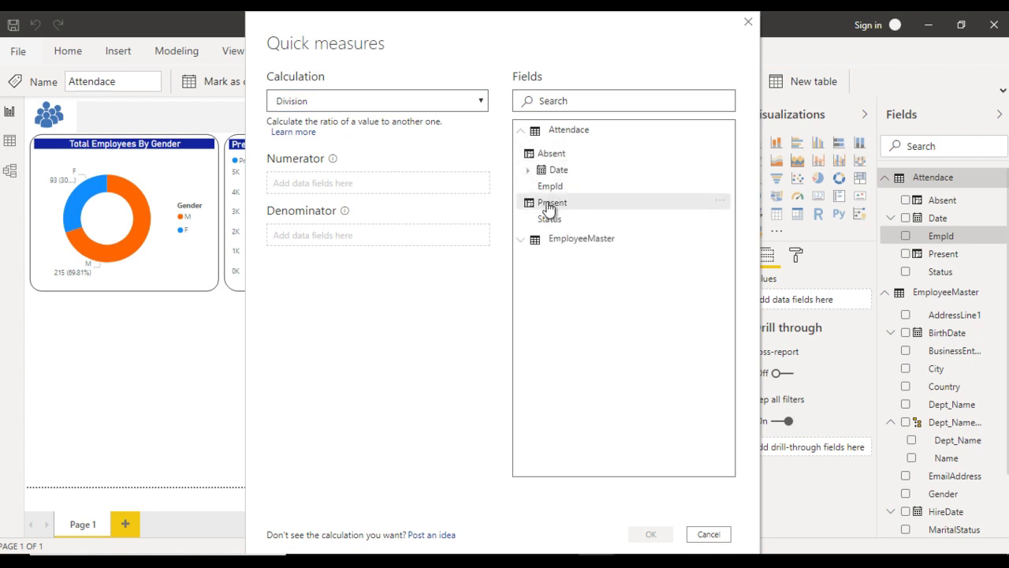
pyautogui.moveTo(556, 206); pyautogui.dragTo(322, 185)
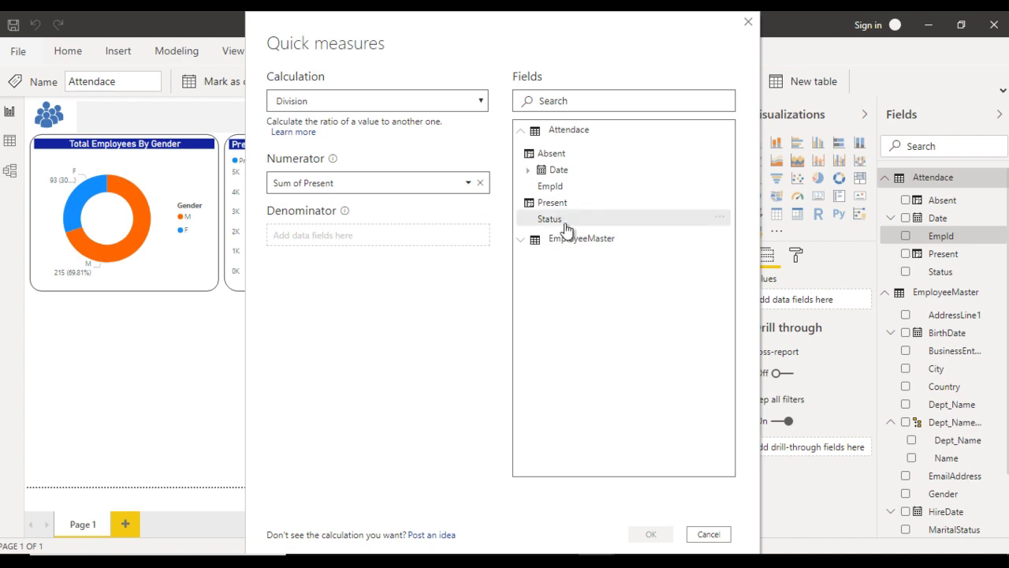
pyautogui.moveTo(574, 193); pyautogui.dragTo(331, 241)
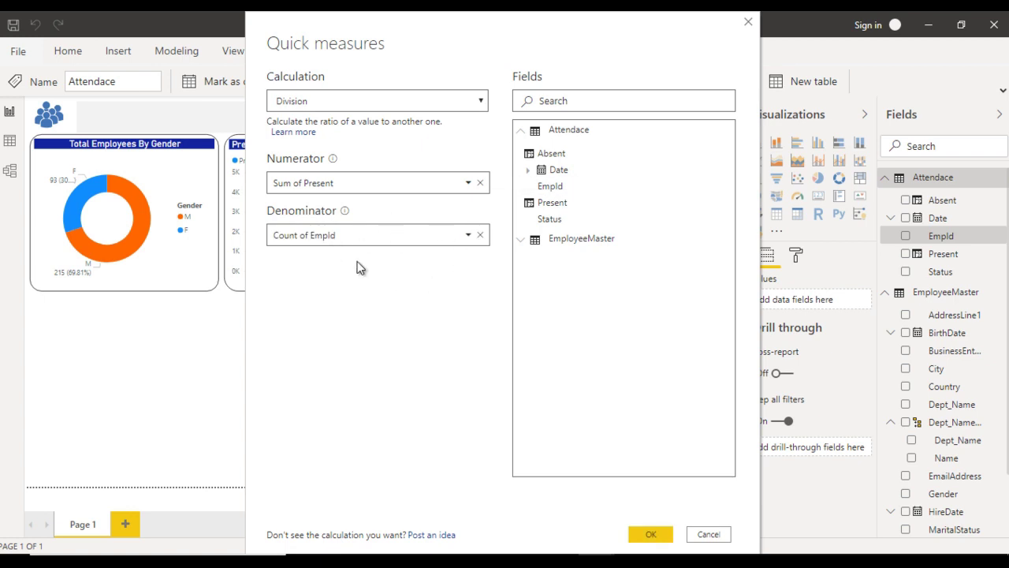
pyautogui.click(649, 536)
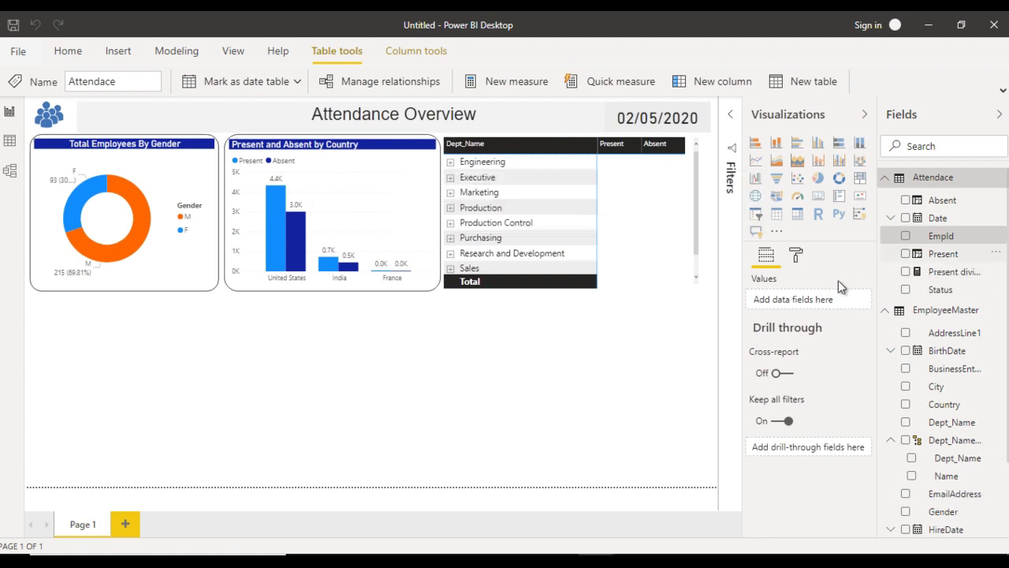
# - Change the name of the new division measure to "Present %" in its formula
pyautogui.click(972, 273)
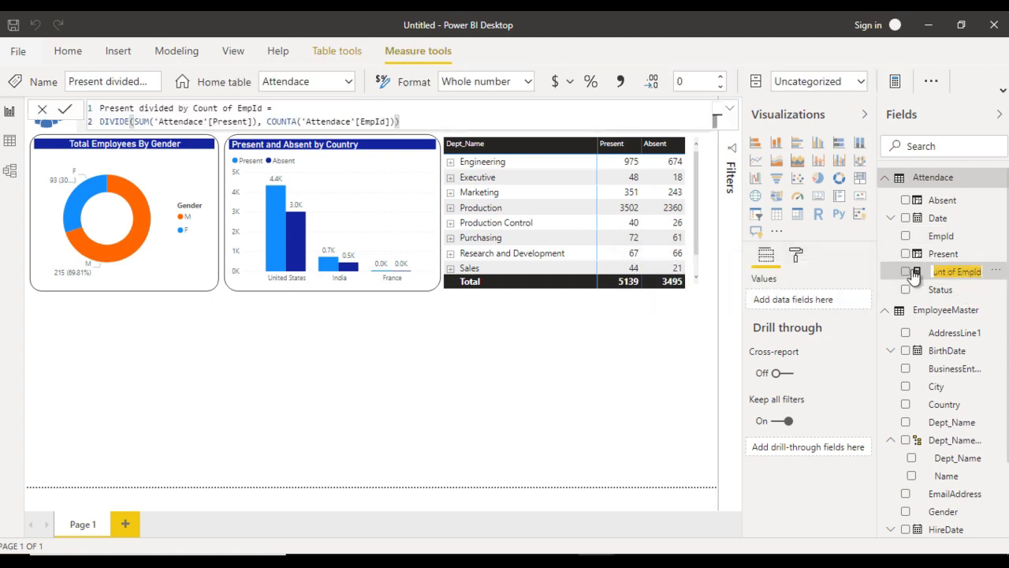
pyautogui.doubleClick(119, 110)
pyautogui.hotkey('ctrl', 'shift', 'Right')
pyautogui.hotkey('ctrl', 'shift', 'Right')
pyautogui.hotkey('ctrl', 'shift', 'Right')
pyautogui.hotkey('ctrl', 'shift', 'Right')
pyautogui.hotkey('ctrl', 'shift', 'Right')
pyautogui.hotkey('ctrl', 'shift', 'Right')
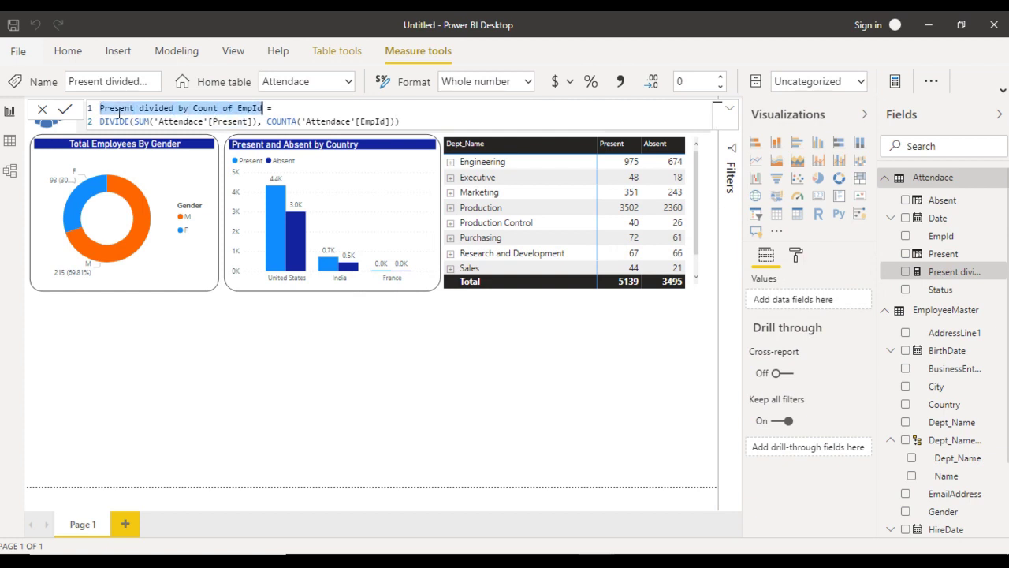
pyautogui.write('Present %')
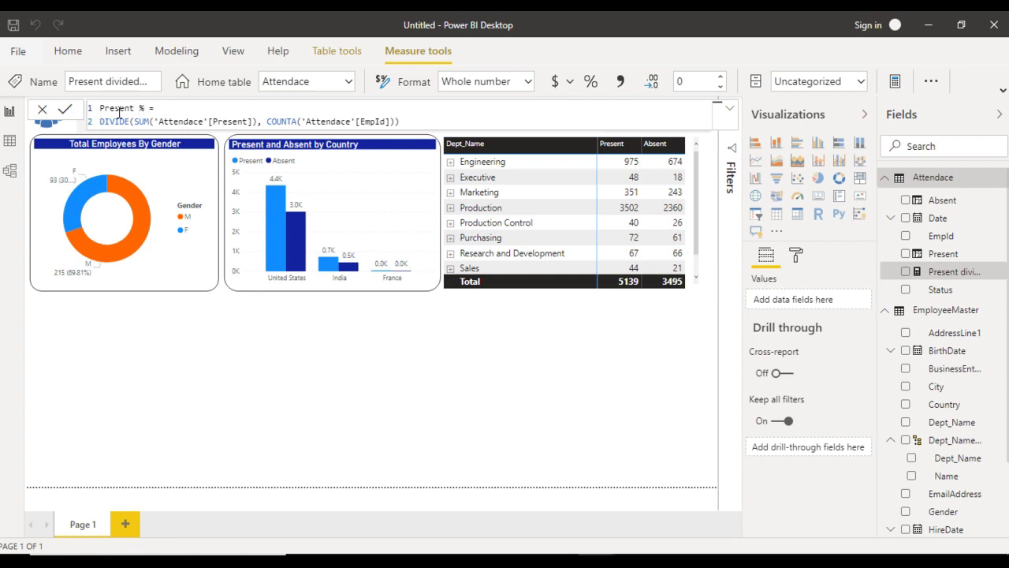
# - Multiply the Present % formula's DIVIDE result by 100, copy the whole formula and commit the measure
pyautogui.press('Down')
pyautogui.press('End')
pyautogui.write('*100')
pyautogui.hotkey('ctrl', 'a')
pyautogui.hotkey('ctrl', 'c')
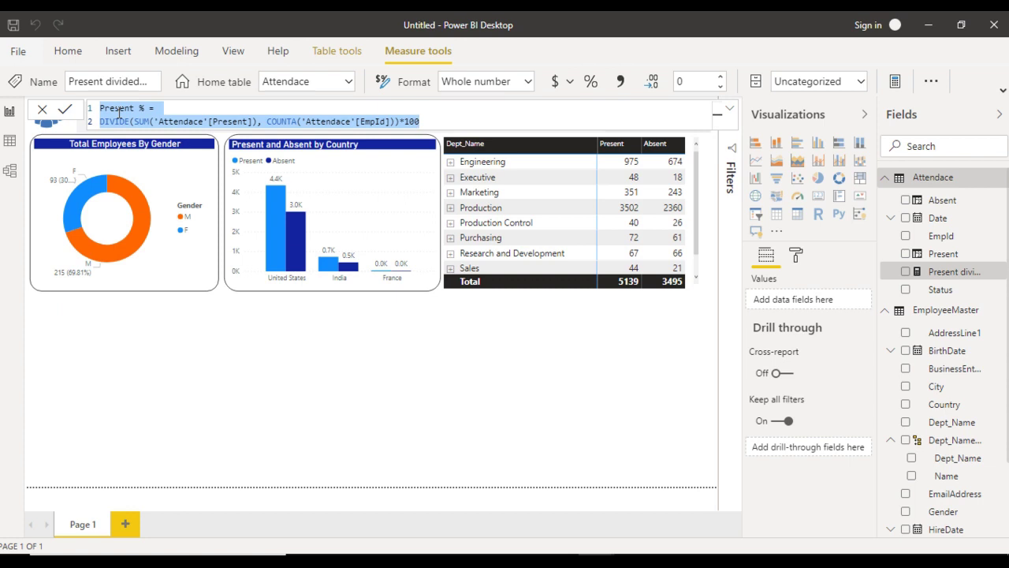
pyautogui.click(66, 111)
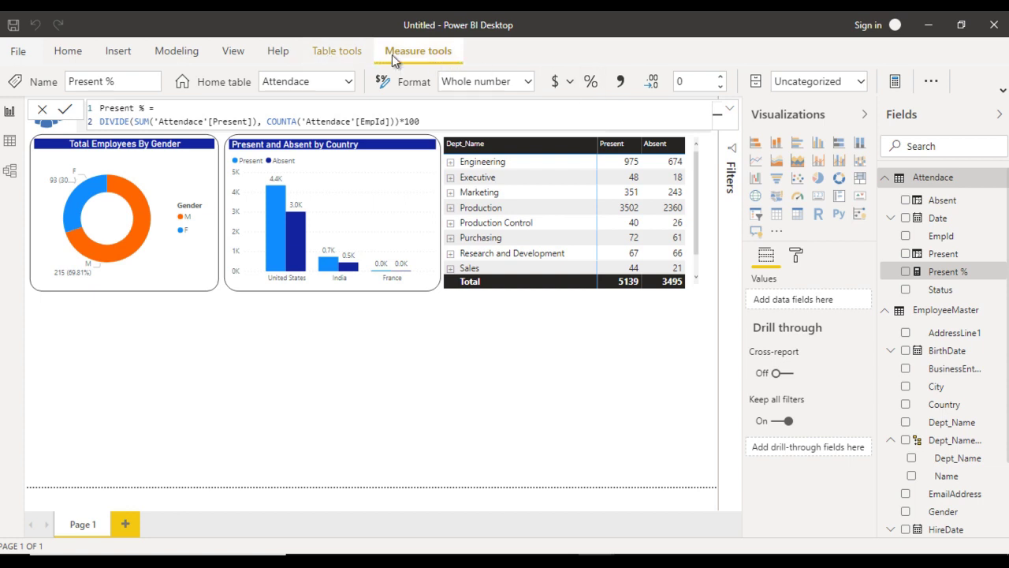
# - Create a new measure in the Attendace table from the copied Present % formula and name it "Absent %"
pyautogui.click(337, 52)
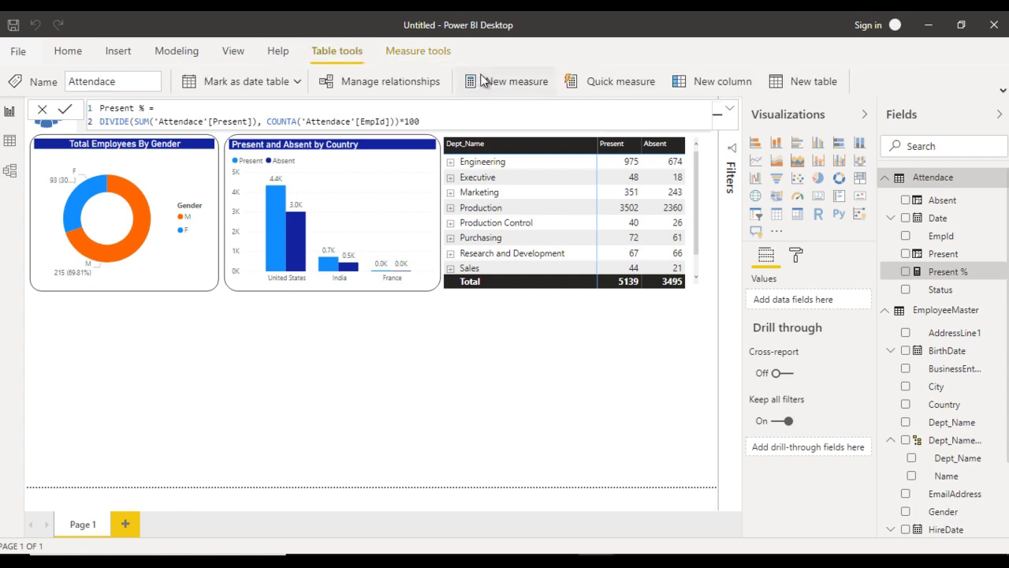
pyautogui.click(520, 85)
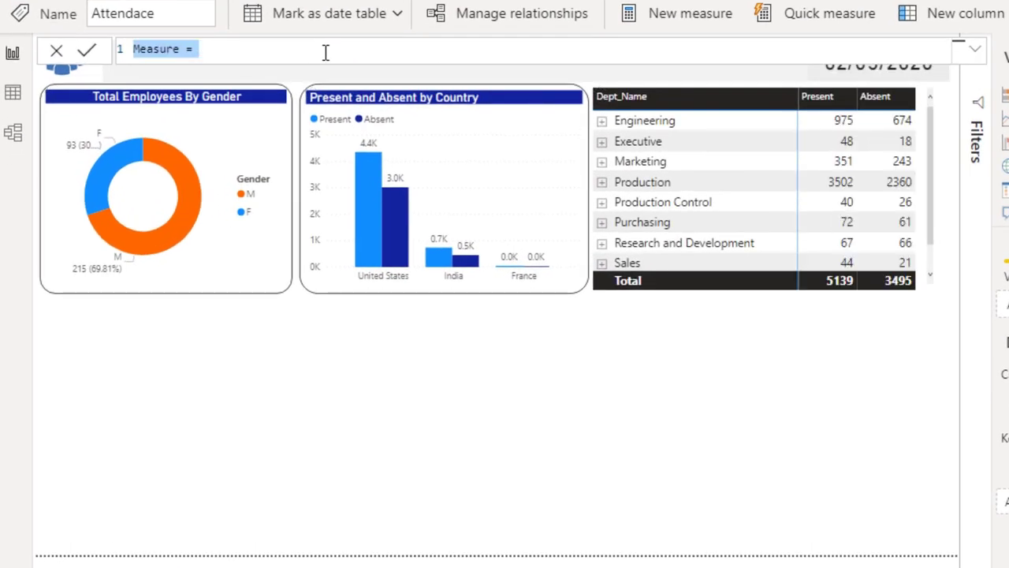
pyautogui.hotkey('ctrl', 'v')
pyautogui.doubleClick(163, 49)
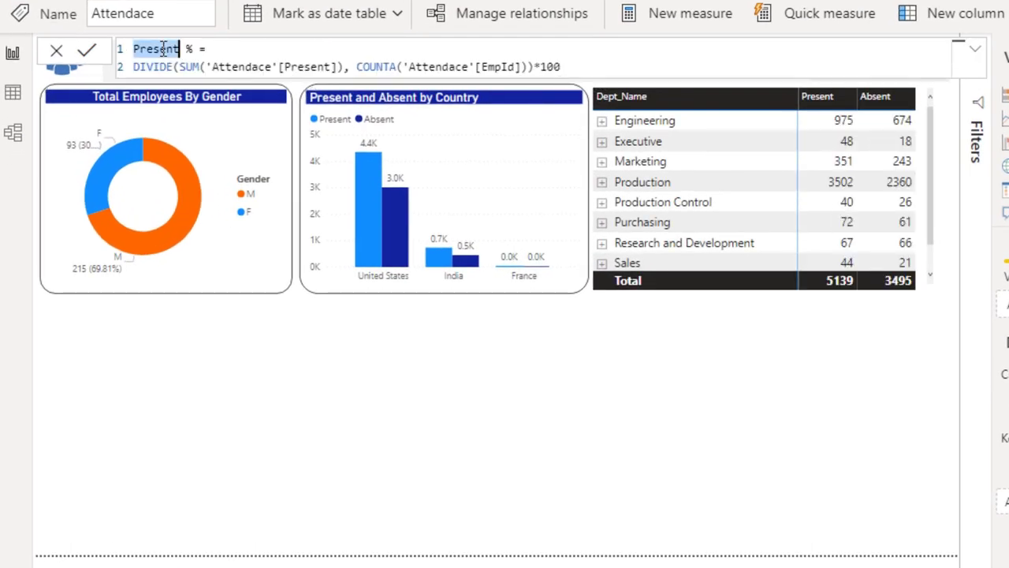
pyautogui.write('Absent')
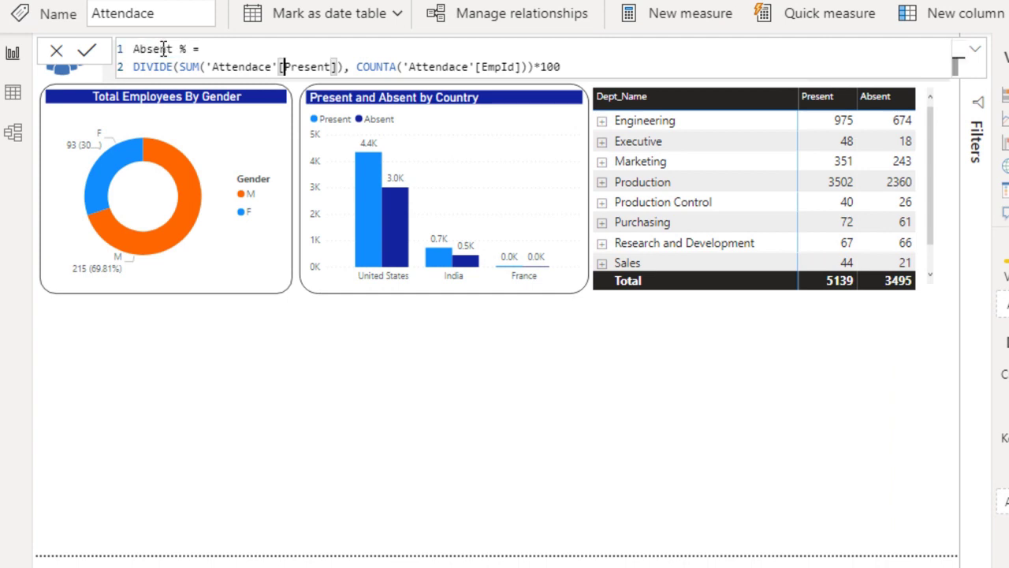
# - Make the Absent % formula sum the Absent column instead of Present and commit the measure
pyautogui.hotkey('ctrl', 'd')
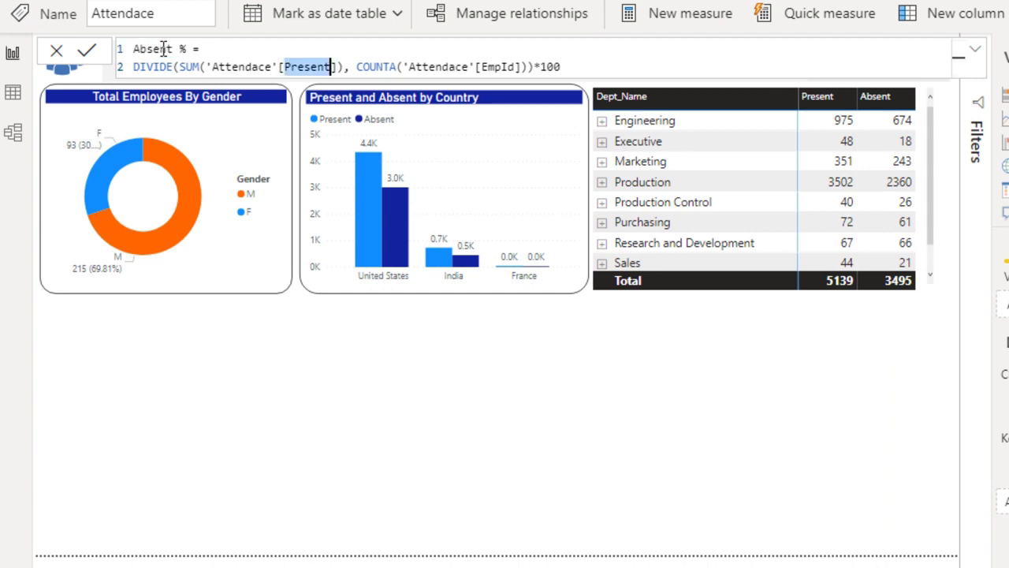
pyautogui.write('Abse')
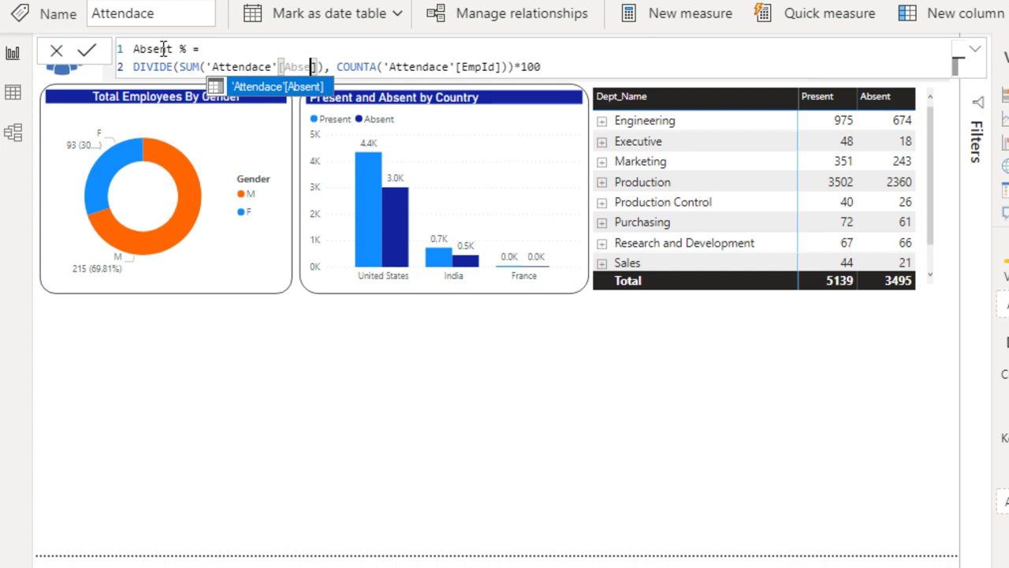
pyautogui.write('nt')
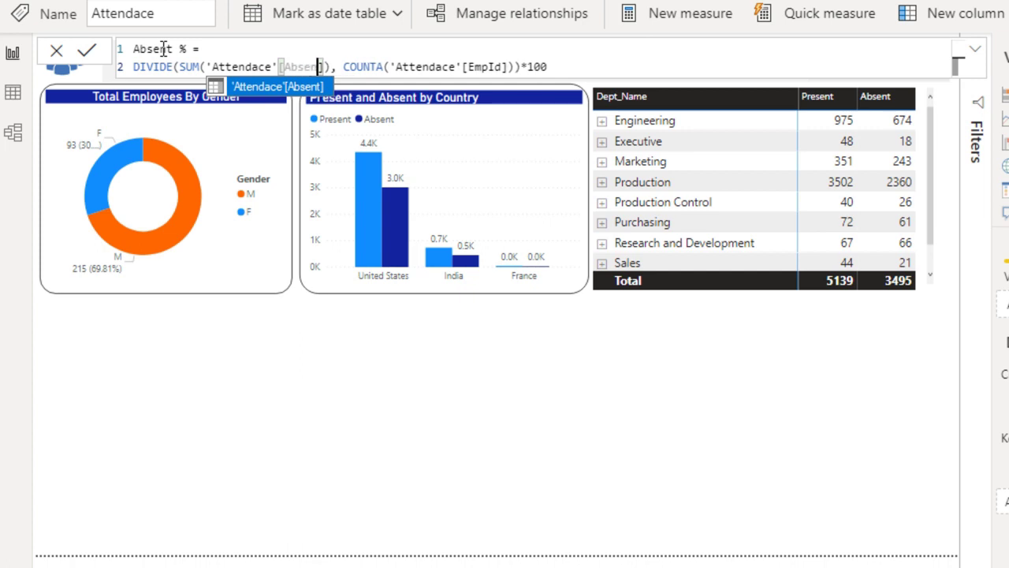
pyautogui.press('Escape')
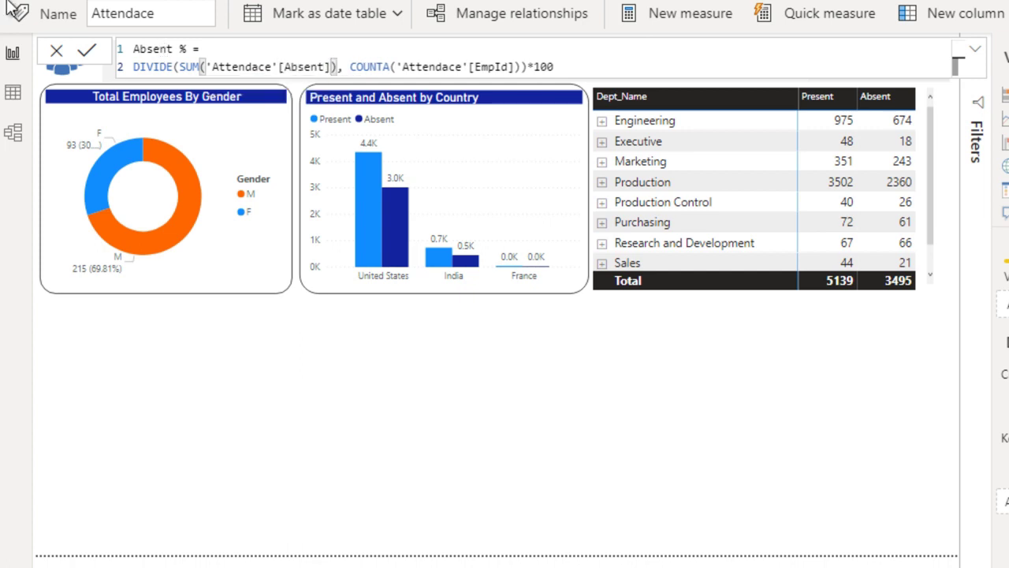
pyautogui.click(90, 51)
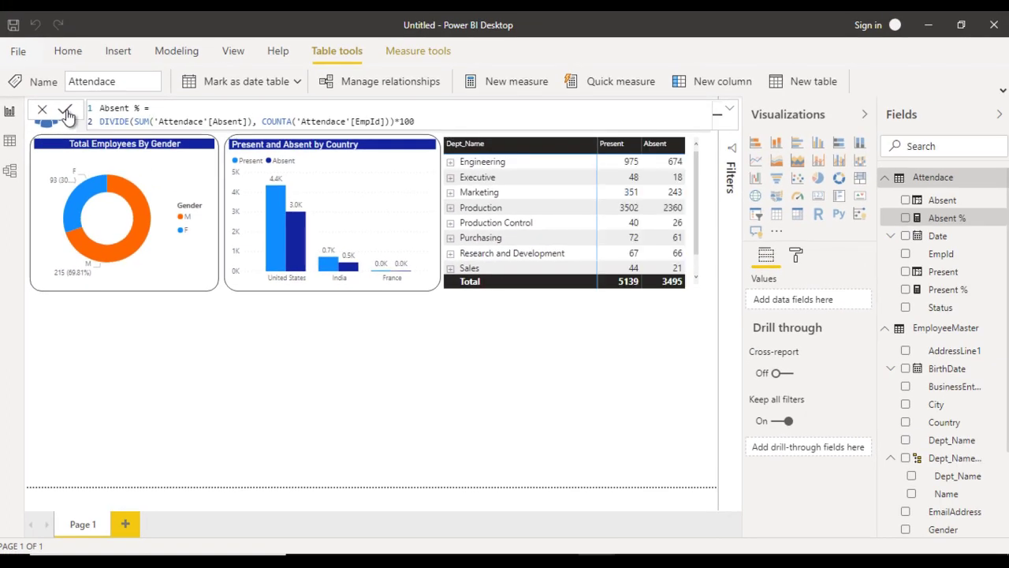
# - Add a clustered column chart below the department matrix, enlarge it to the page edge, and extend the matrix down to meet it
pyautogui.click(563, 386)
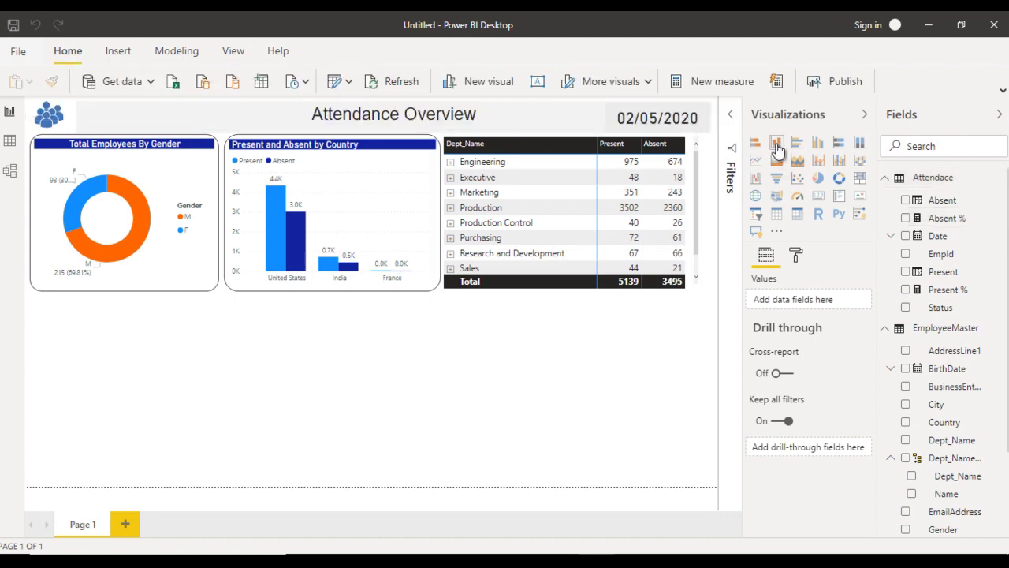
pyautogui.click(820, 150)
pyautogui.moveTo(119, 355); pyautogui.dragTo(531, 385)
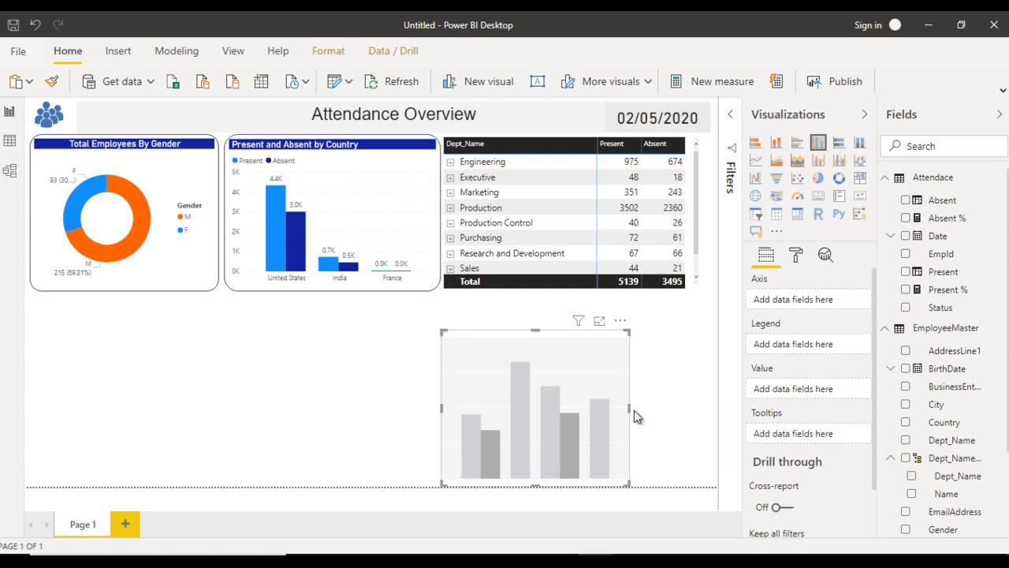
pyautogui.moveTo(629, 409); pyautogui.dragTo(716, 403)
pyautogui.moveTo(583, 329); pyautogui.dragTo(582, 320)
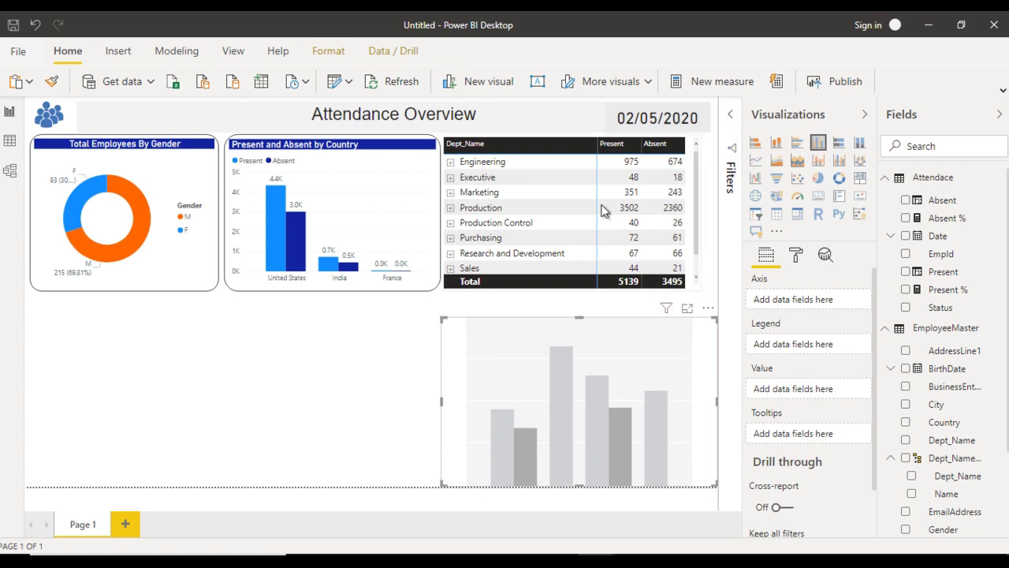
pyautogui.moveTo(578, 290); pyautogui.dragTo(574, 312)
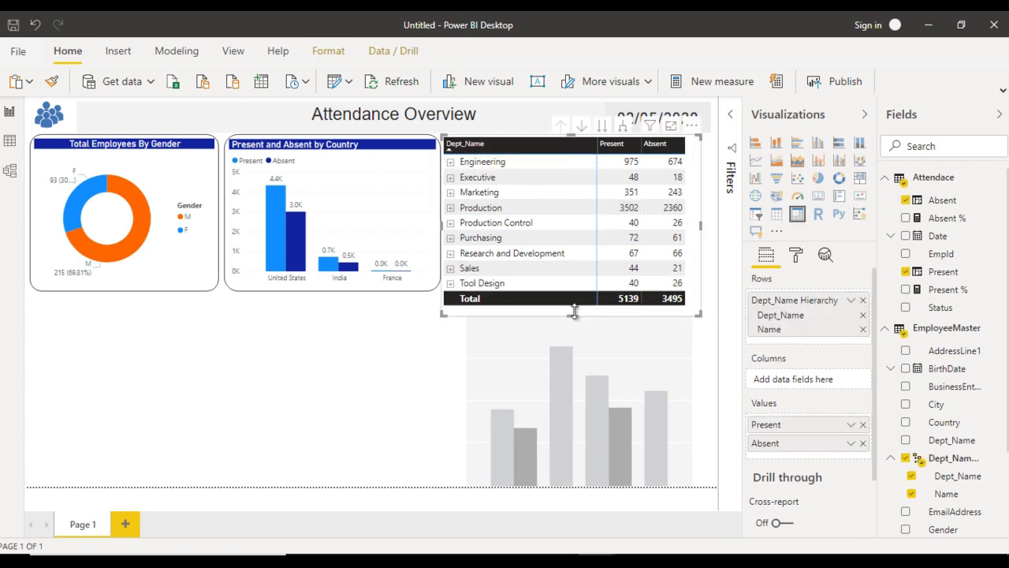
# - Add the Present % and Absent % measures as values of the new column chart
pyautogui.click(607, 343)
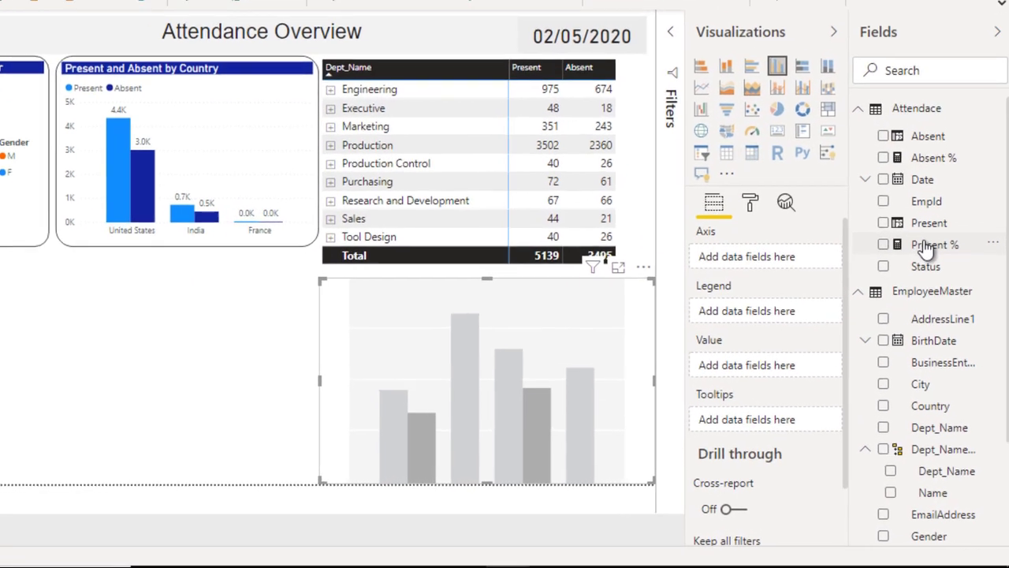
pyautogui.moveTo(930, 247); pyautogui.dragTo(758, 361)
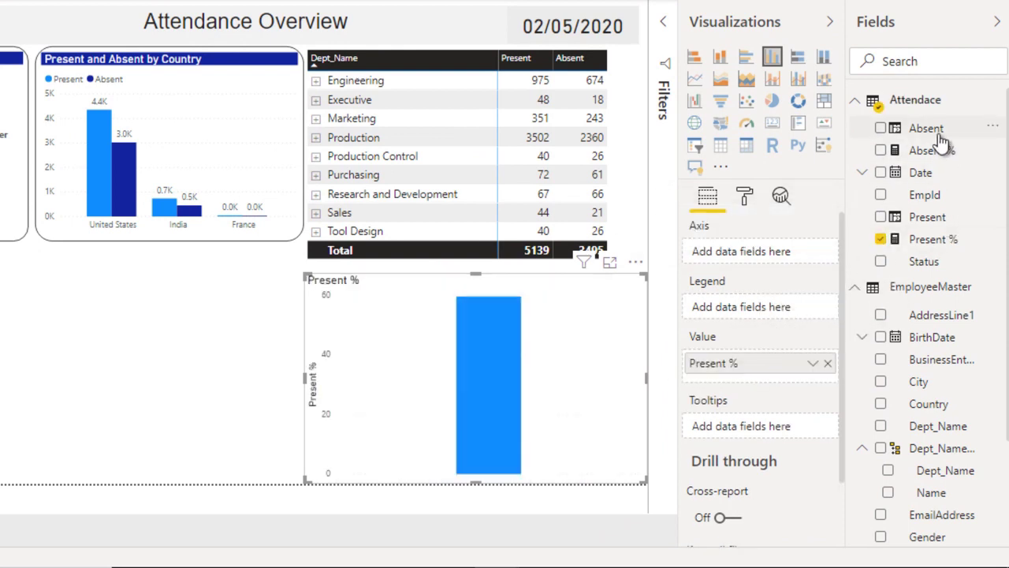
pyautogui.moveTo(936, 157); pyautogui.dragTo(758, 375)
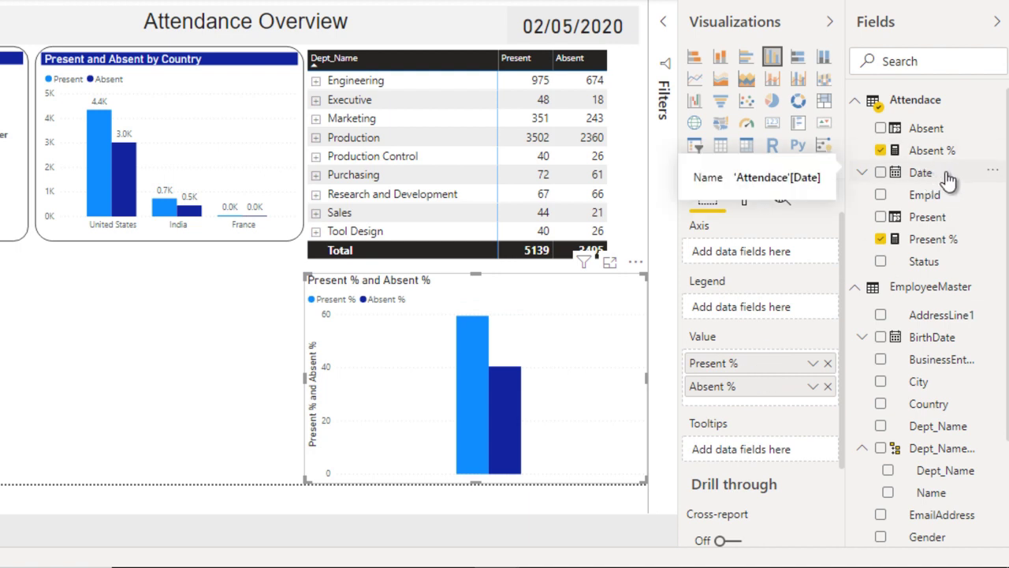
# - Put the attendance Date on the chart's axis and remove the Year and Quarter levels from its hierarchy
pyautogui.moveTo(948, 180); pyautogui.dragTo(780, 256)
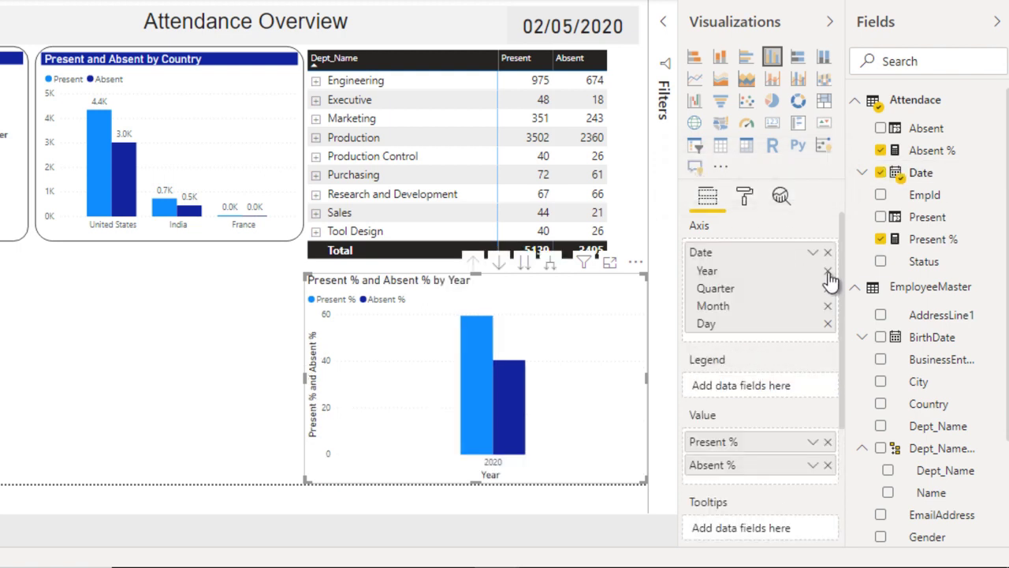
pyautogui.click(828, 271)
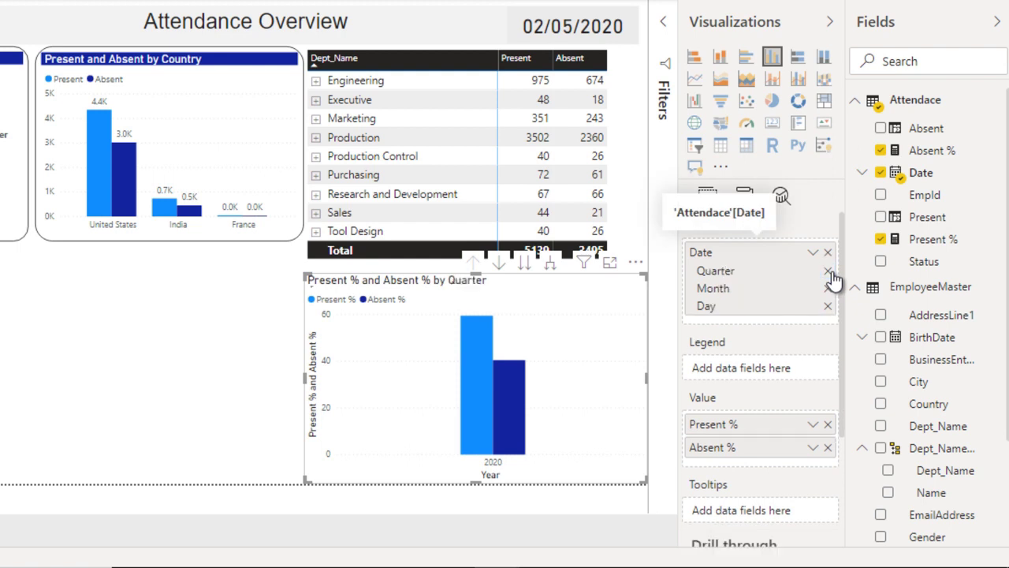
pyautogui.click(828, 272)
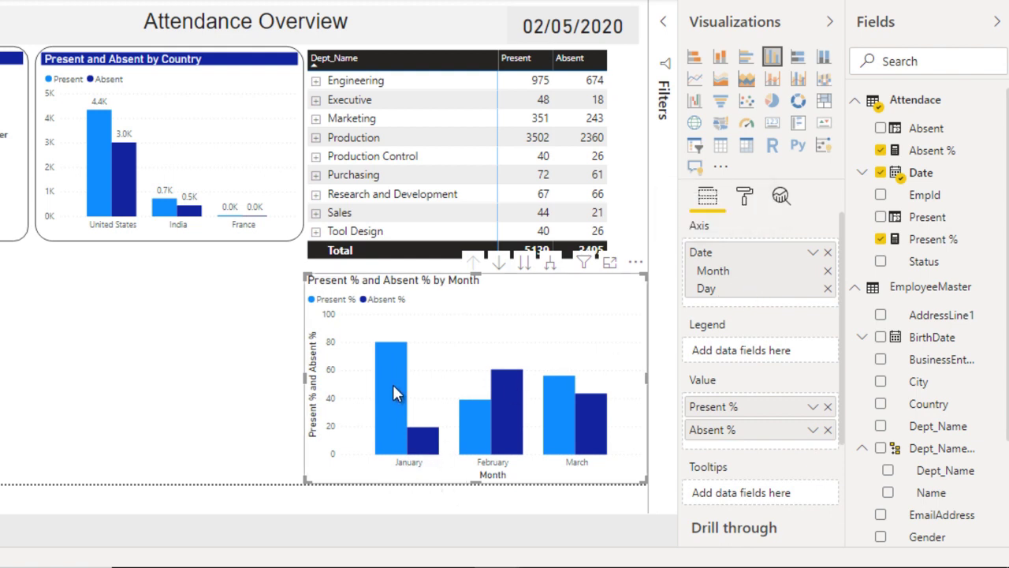
# - Format the Absent % measure as a whole number and check the monthly percentages on the chart's columns
pyautogui.moveTo(394, 387)
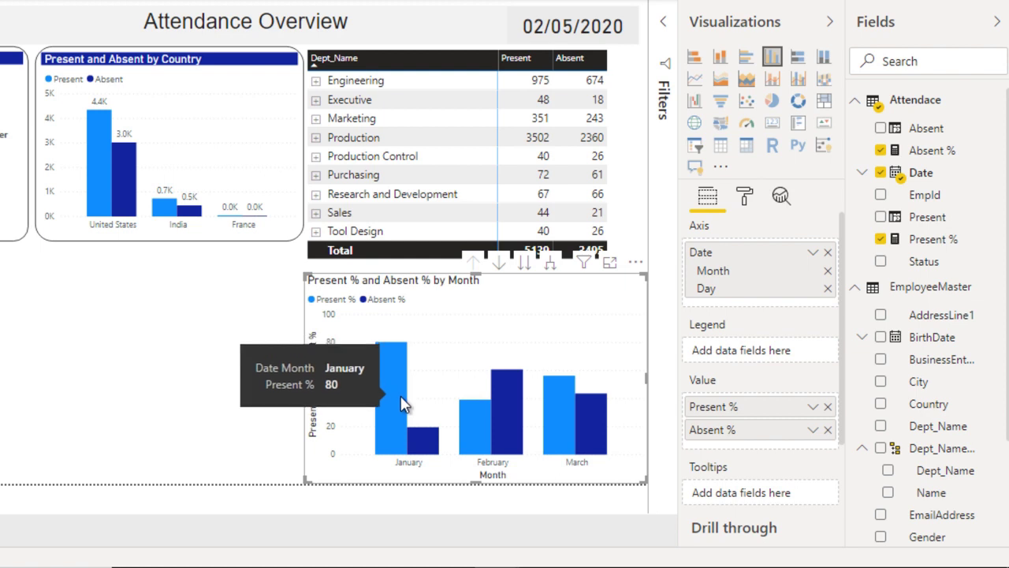
pyautogui.moveTo(419, 445)
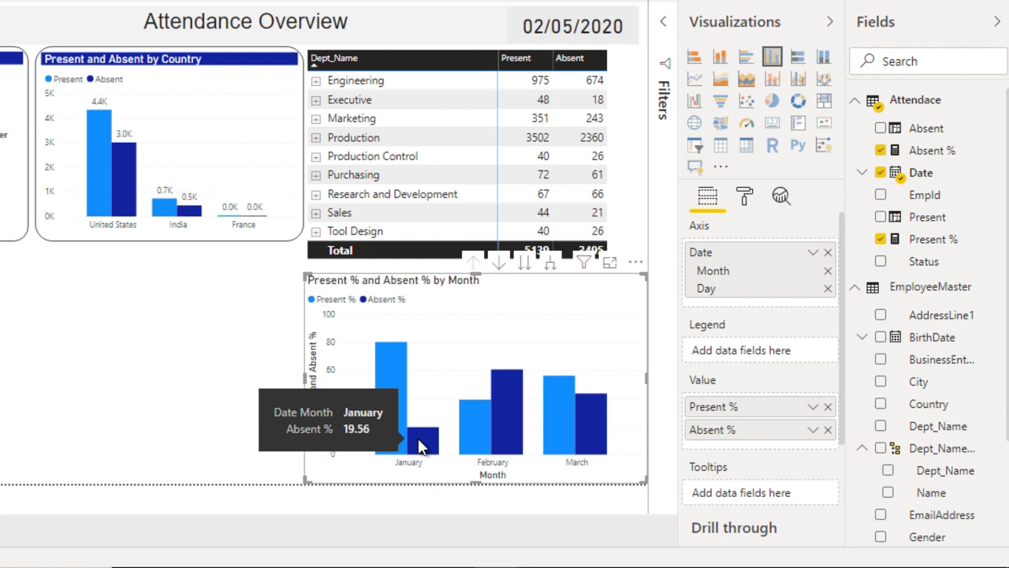
pyautogui.moveTo(397, 409)
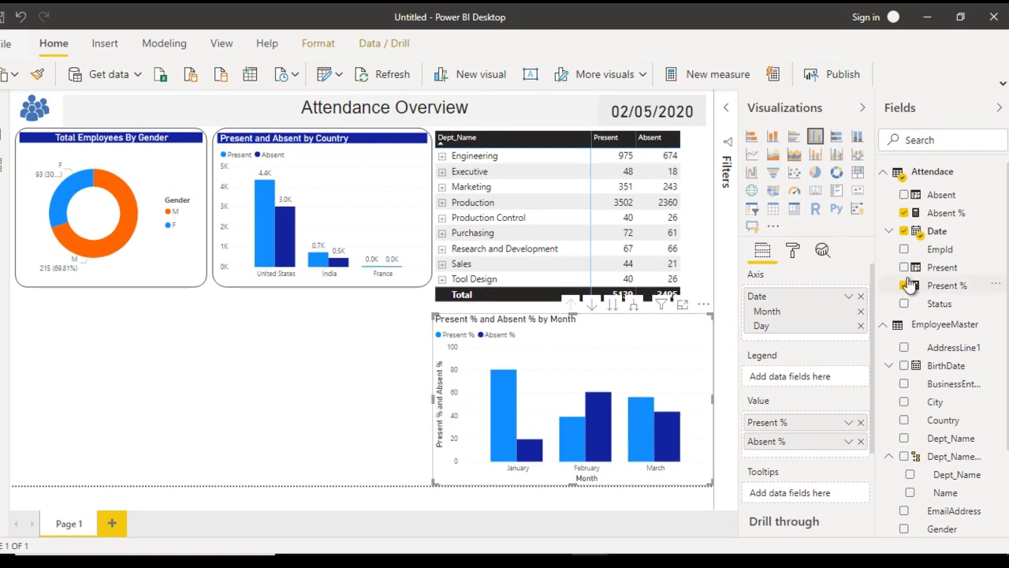
pyautogui.click(946, 218)
pyautogui.click(520, 75)
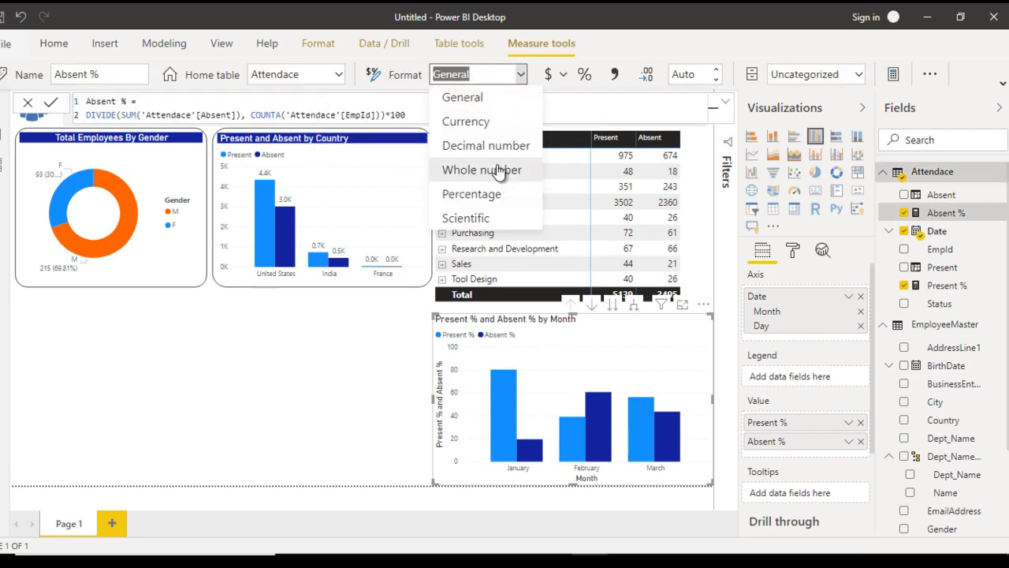
pyautogui.press('Escape')
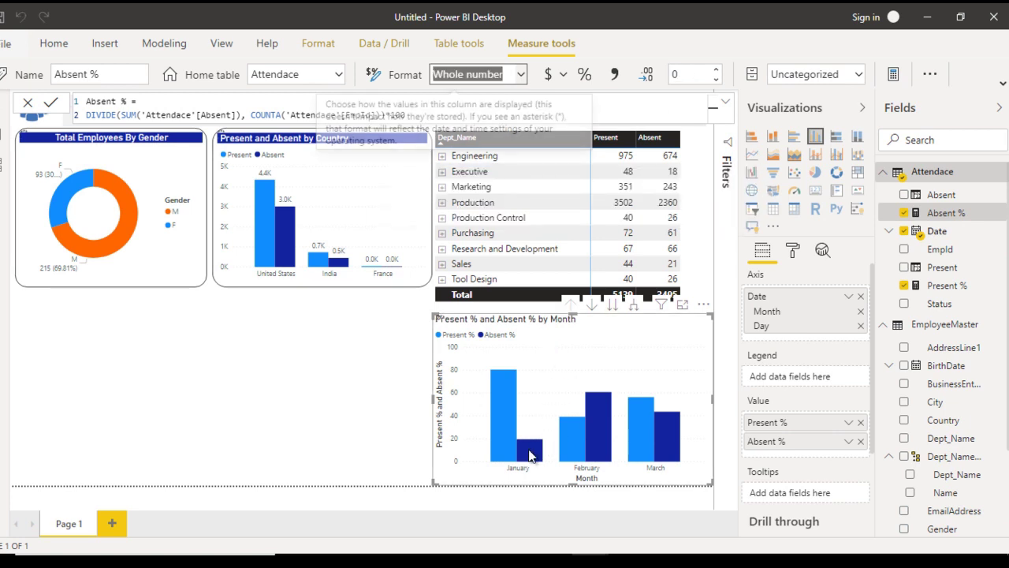
pyautogui.moveTo(529, 456)
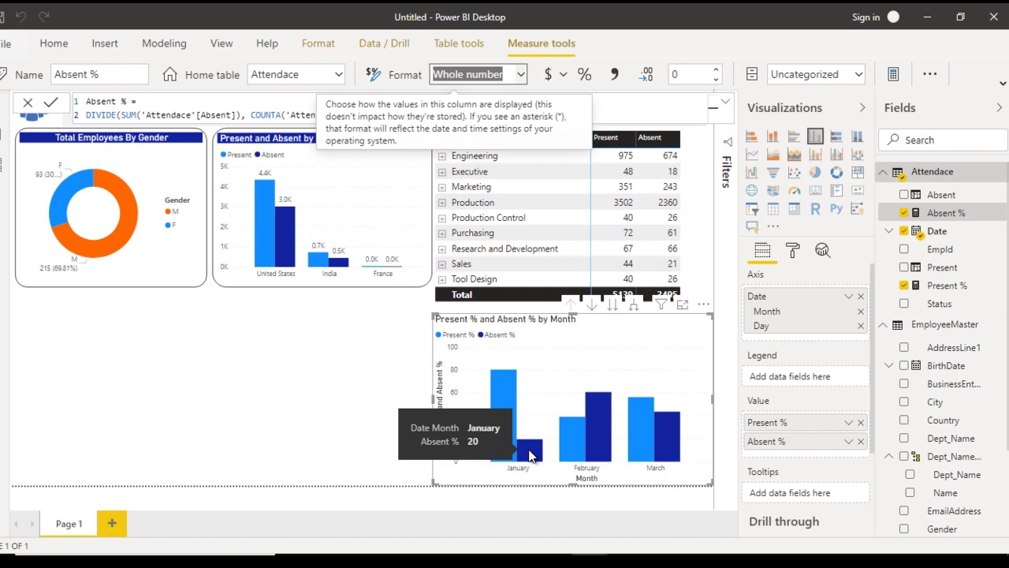
pyautogui.moveTo(570, 443)
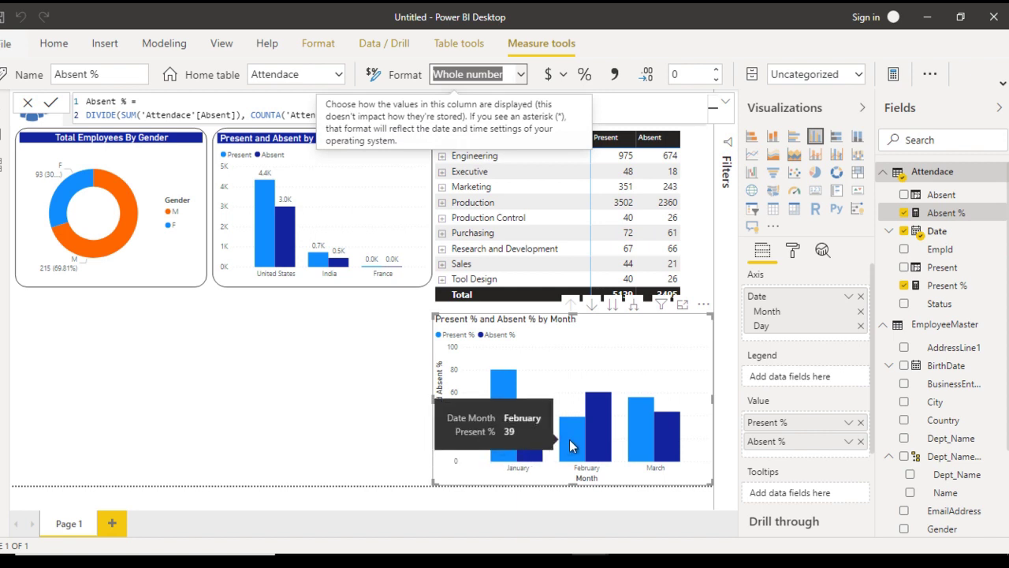
pyautogui.moveTo(603, 434)
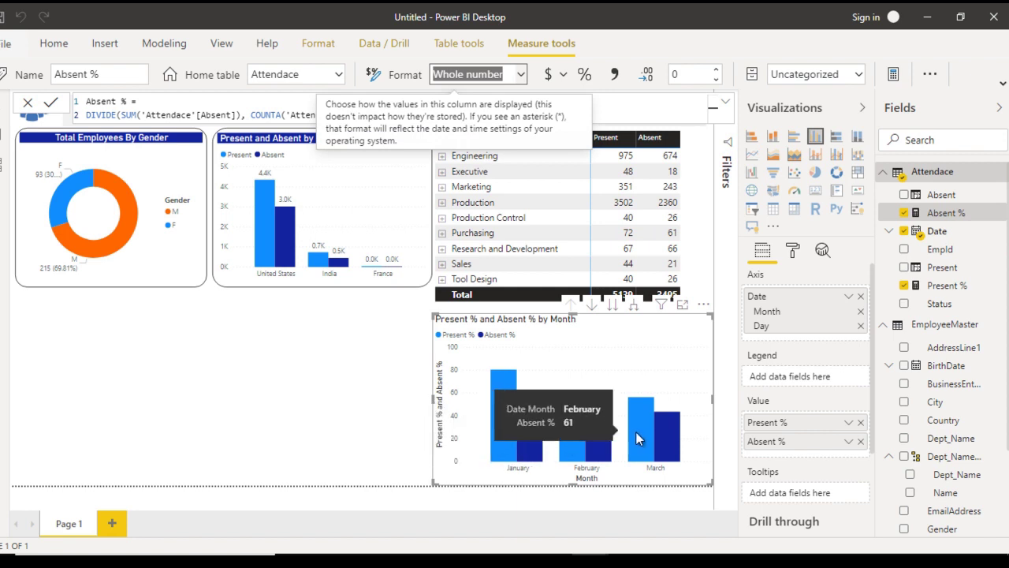
pyautogui.moveTo(640, 436)
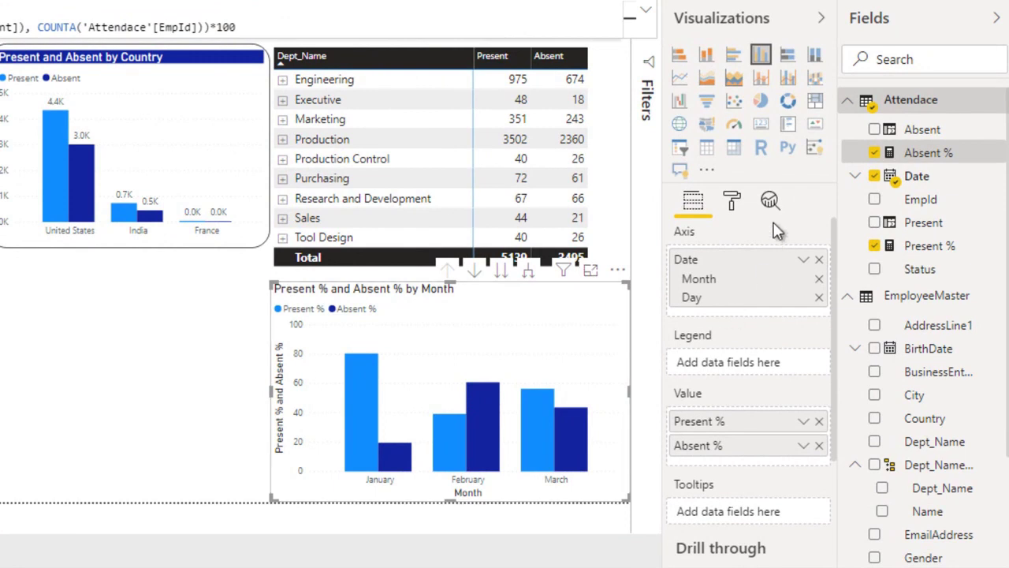
# - Turn off the X axis title of the monthly percentage chart
pyautogui.click(732, 209)
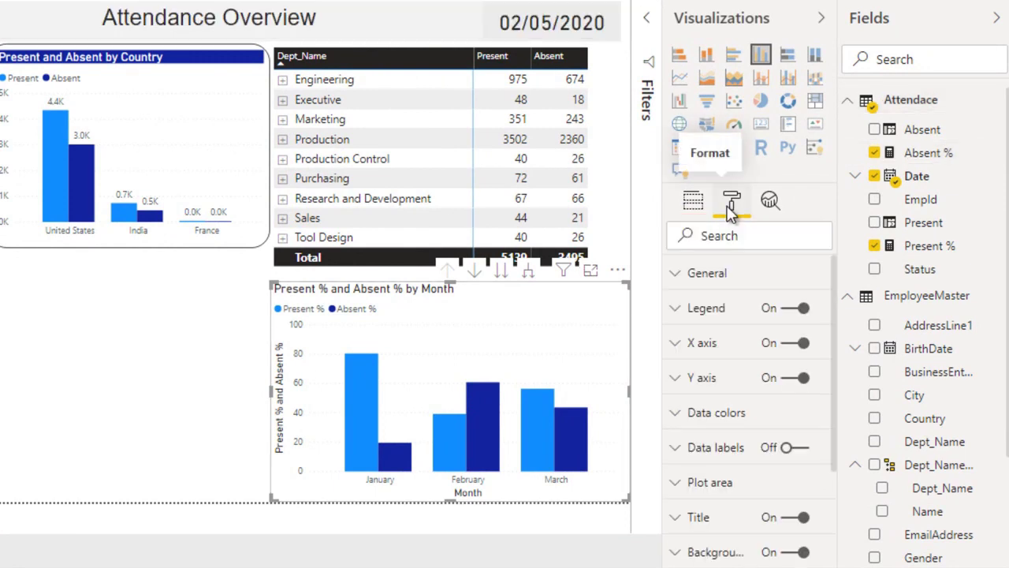
pyautogui.click(681, 347)
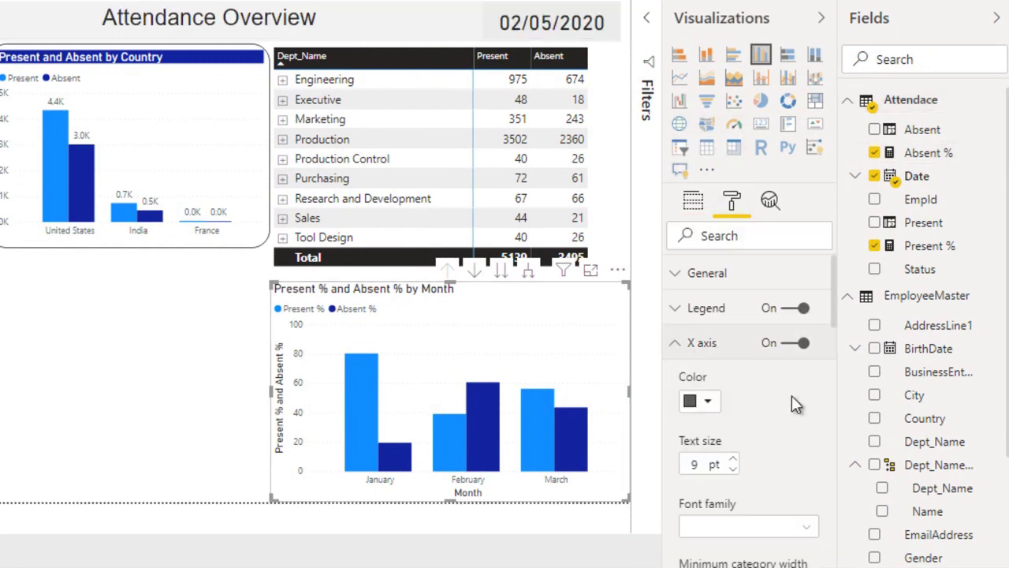
pyautogui.scroll(-6, 835, 421)
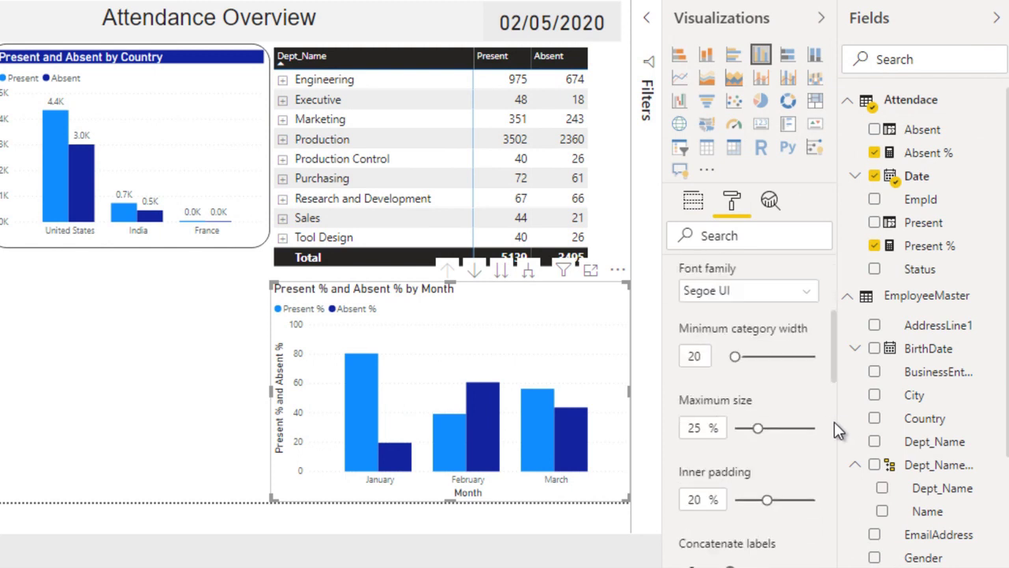
pyautogui.moveTo(834, 421); pyautogui.dragTo(834, 443)
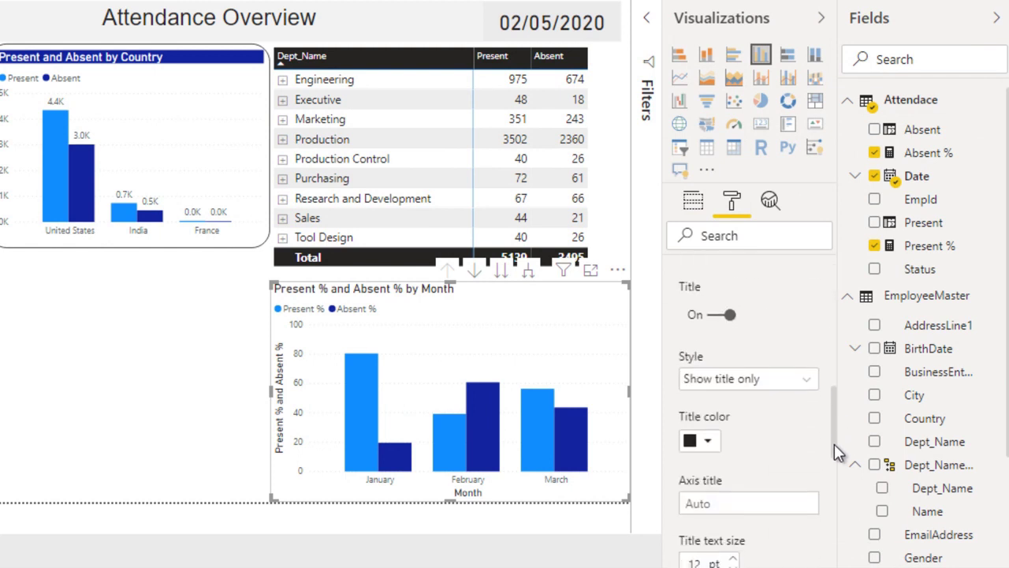
pyautogui.click(714, 314)
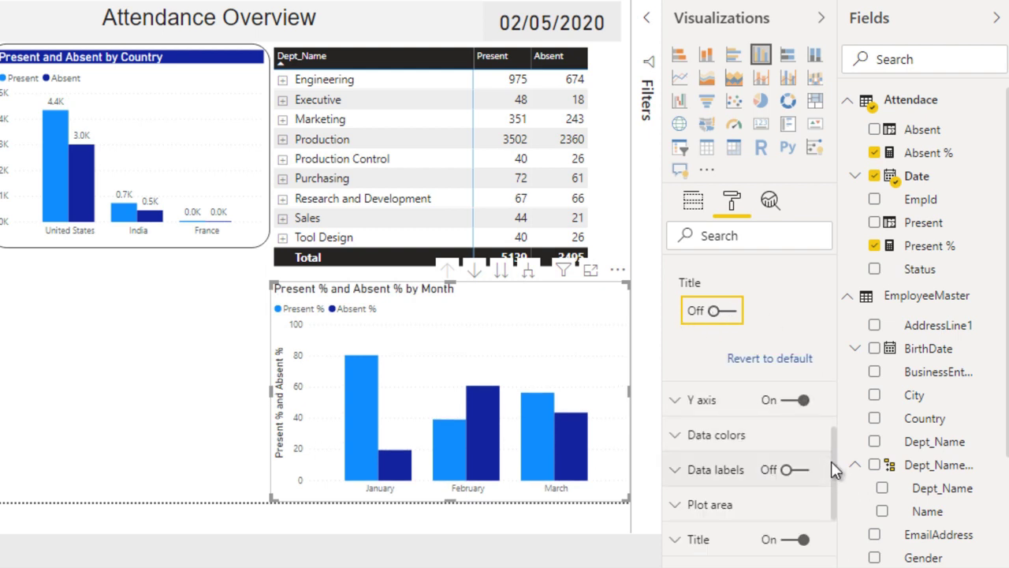
# - Turn off the Y axis title of the monthly percentage chart
pyautogui.click(704, 402)
pyautogui.scroll(-3, 834, 429)
pyautogui.scroll(-6, 834, 429)
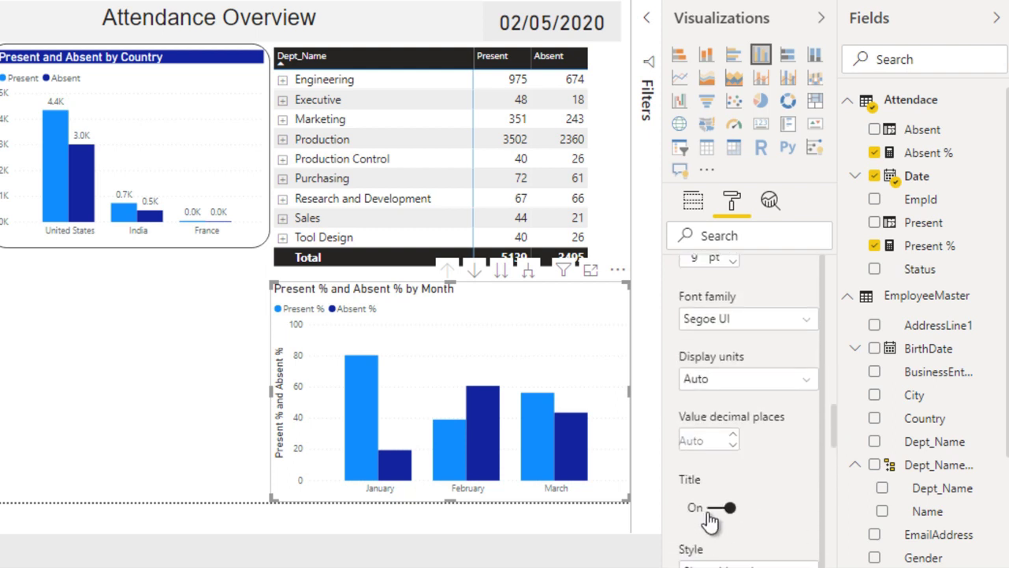
pyautogui.click(719, 508)
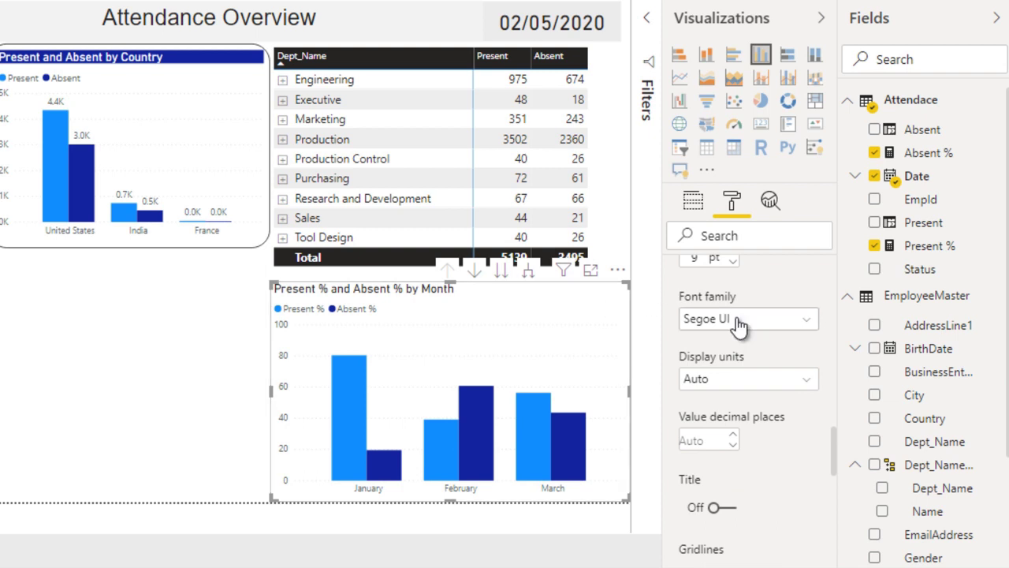
# - Set the Present % data colour of the monthly percentage chart to the custom hex value 008000
pyautogui.moveTo(835, 447); pyautogui.dragTo(839, 276)
pyautogui.click(683, 381)
pyautogui.click(682, 414)
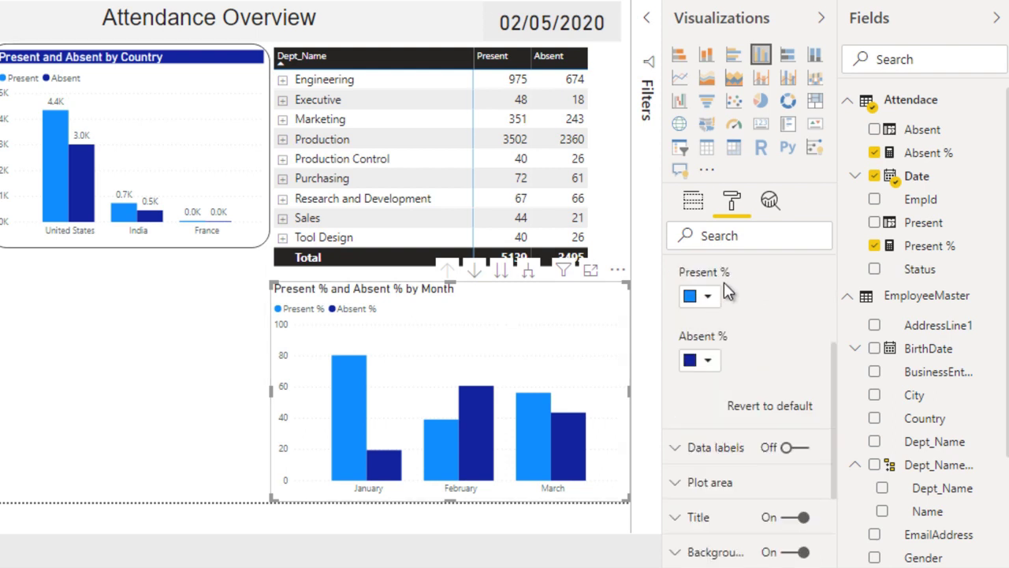
pyautogui.click(709, 298)
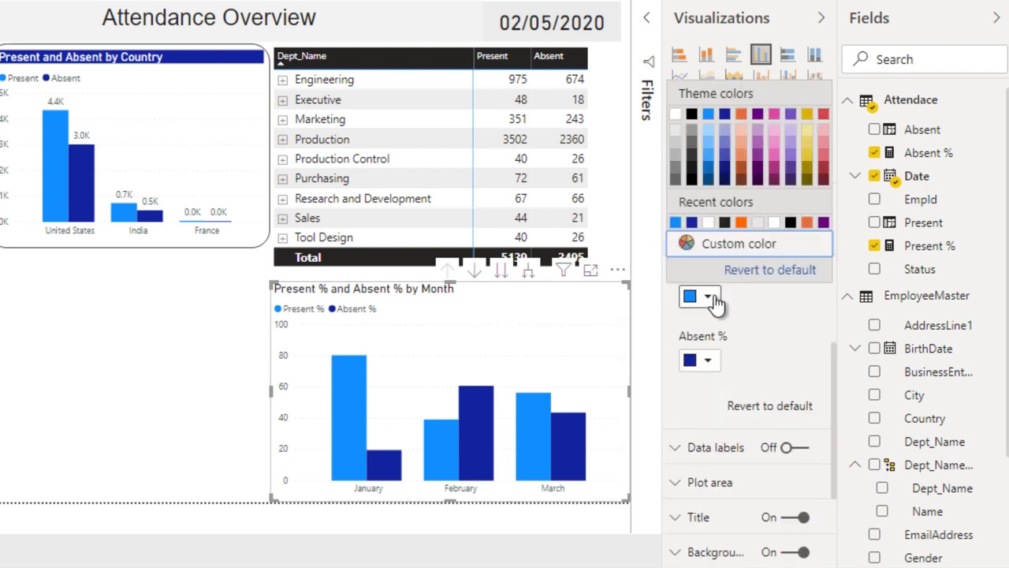
pyautogui.click(741, 245)
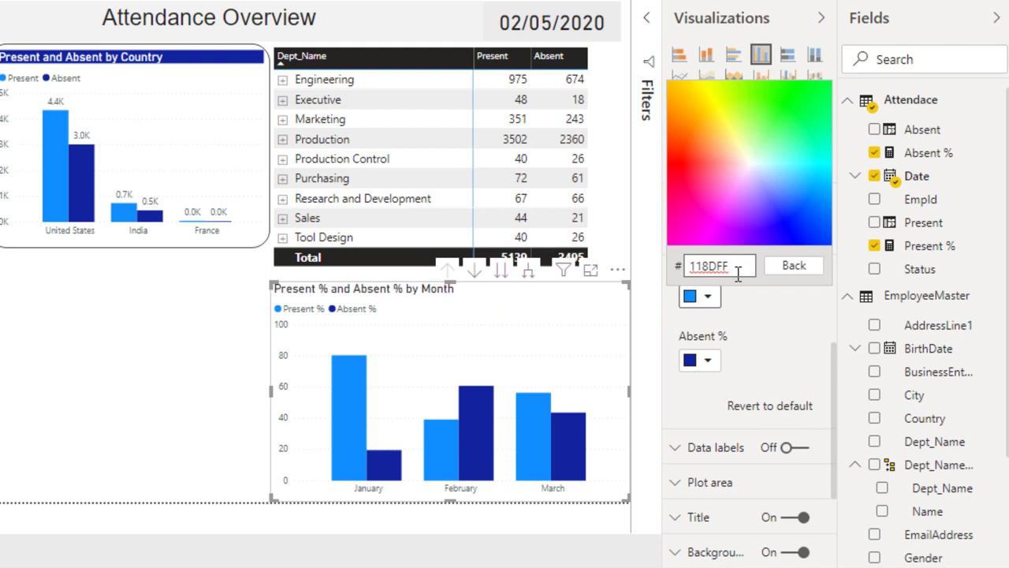
pyautogui.moveTo(738, 271); pyautogui.dragTo(660, 277)
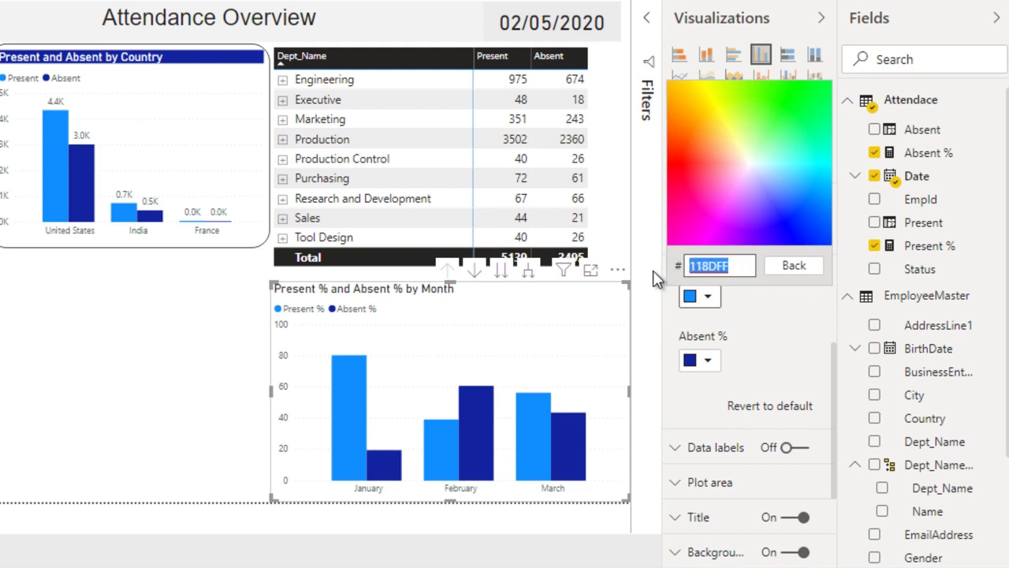
pyautogui.write('008000')
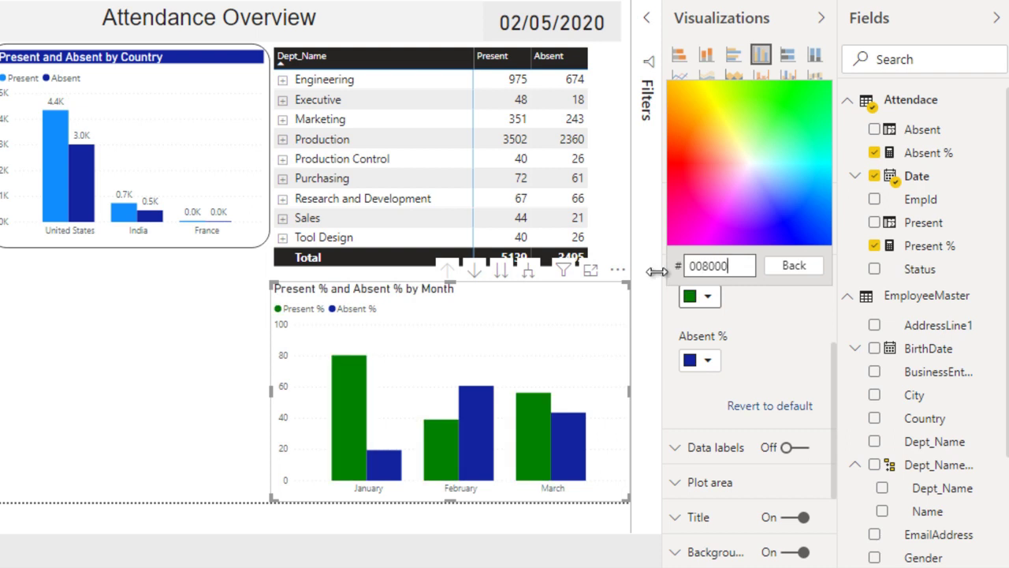
pyautogui.click(782, 270)
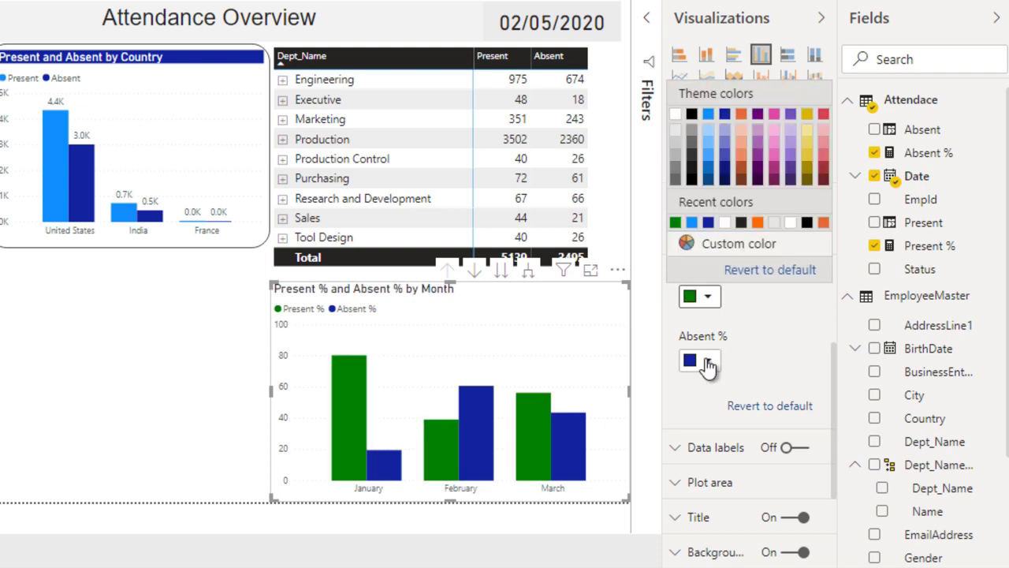
# - Change the Absent % columns to a custom red and turn on the monthly chart's data labels
pyautogui.click(709, 363)
pyautogui.click(707, 363)
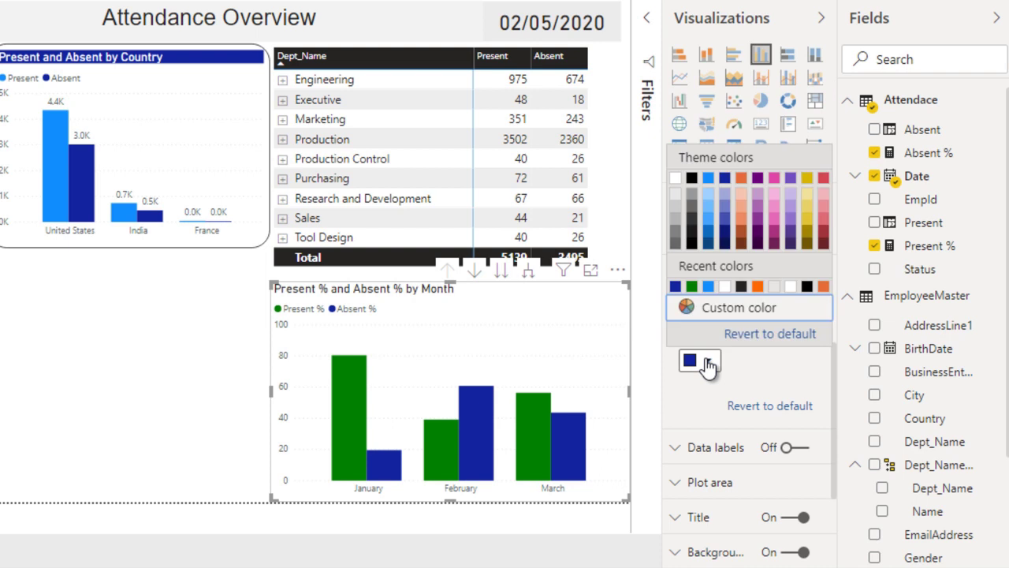
pyautogui.click(746, 308)
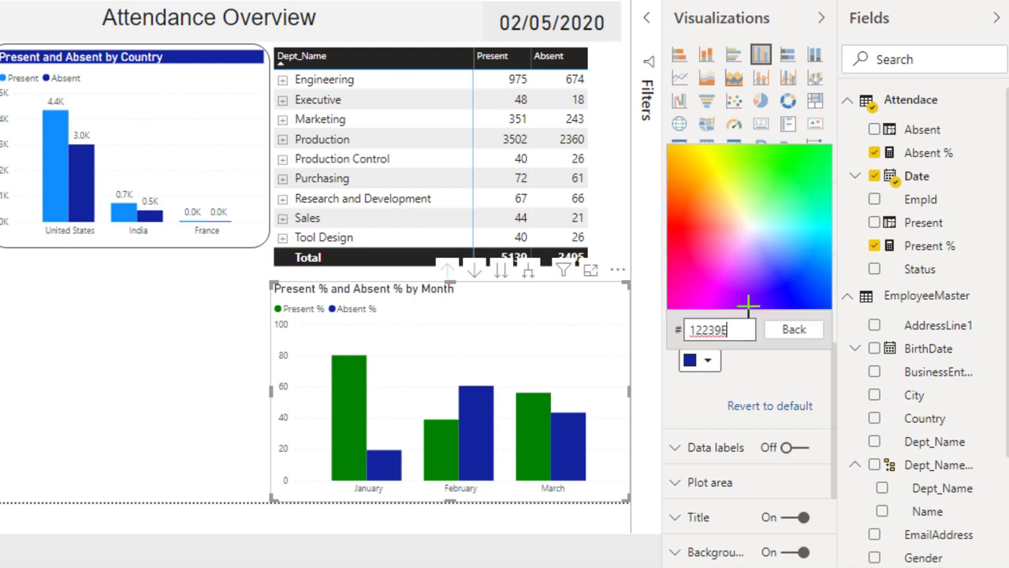
pyautogui.click(671, 229)
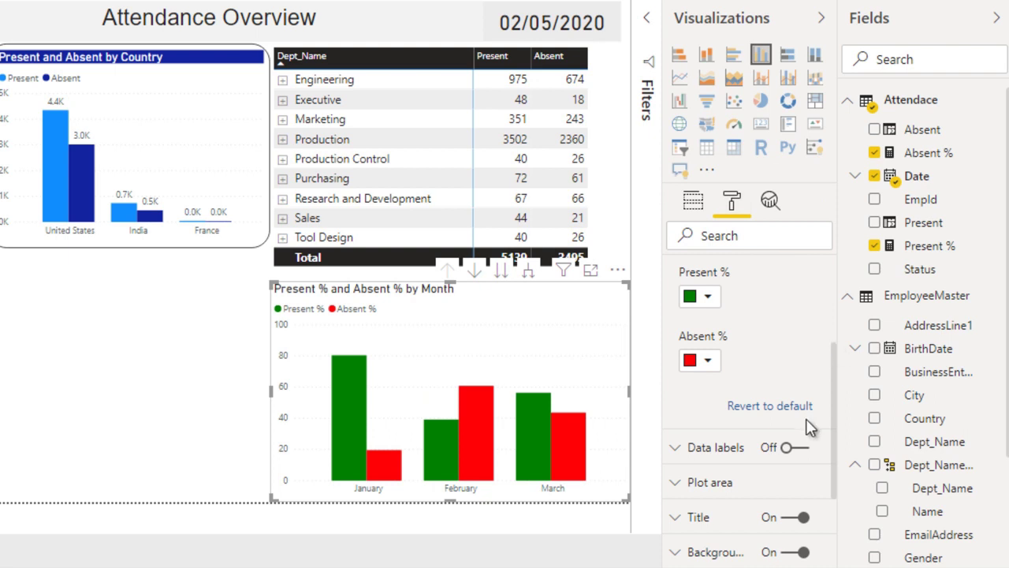
pyautogui.click(794, 450)
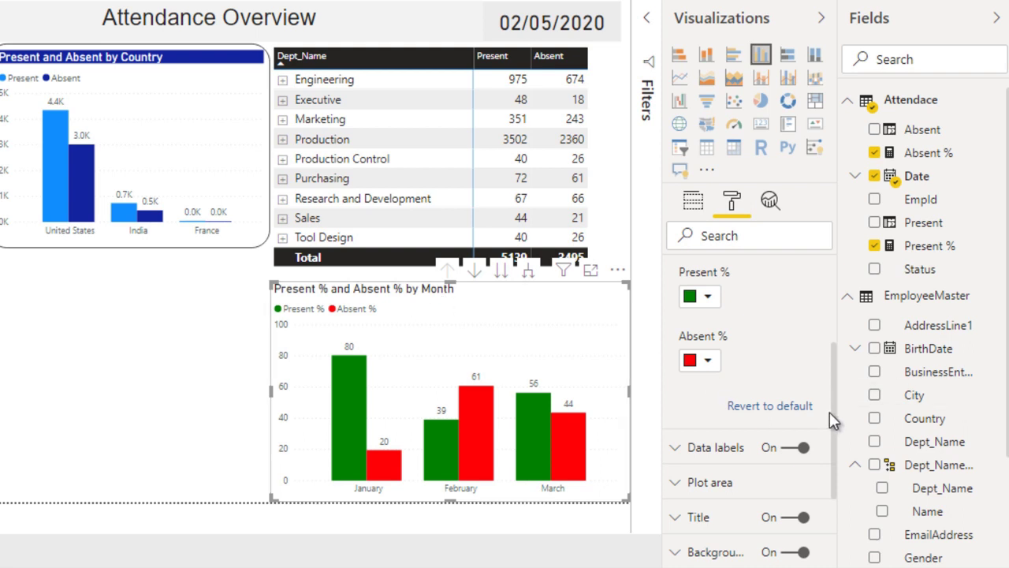
# - Format the monthly chart's title with a dark blue background, white font and centred alignment
pyautogui.moveTo(835, 416); pyautogui.dragTo(836, 483)
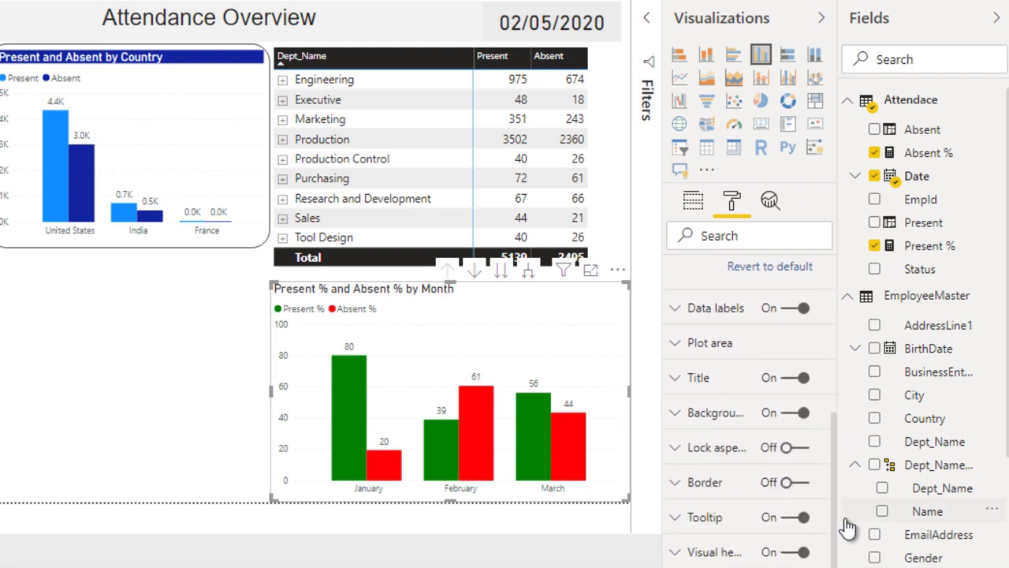
pyautogui.click(716, 381)
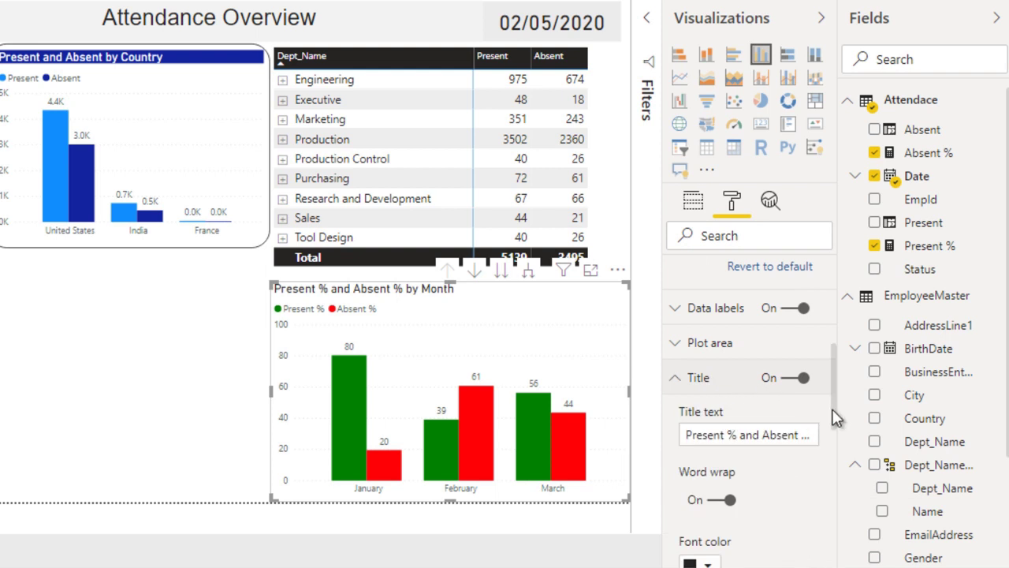
pyautogui.moveTo(834, 407); pyautogui.dragTo(836, 473)
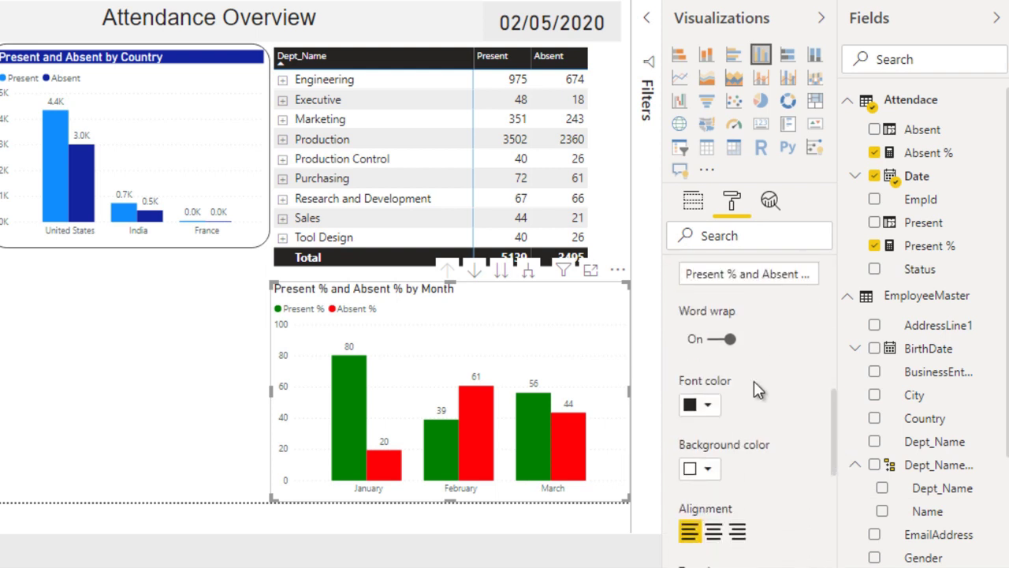
pyautogui.click(707, 470)
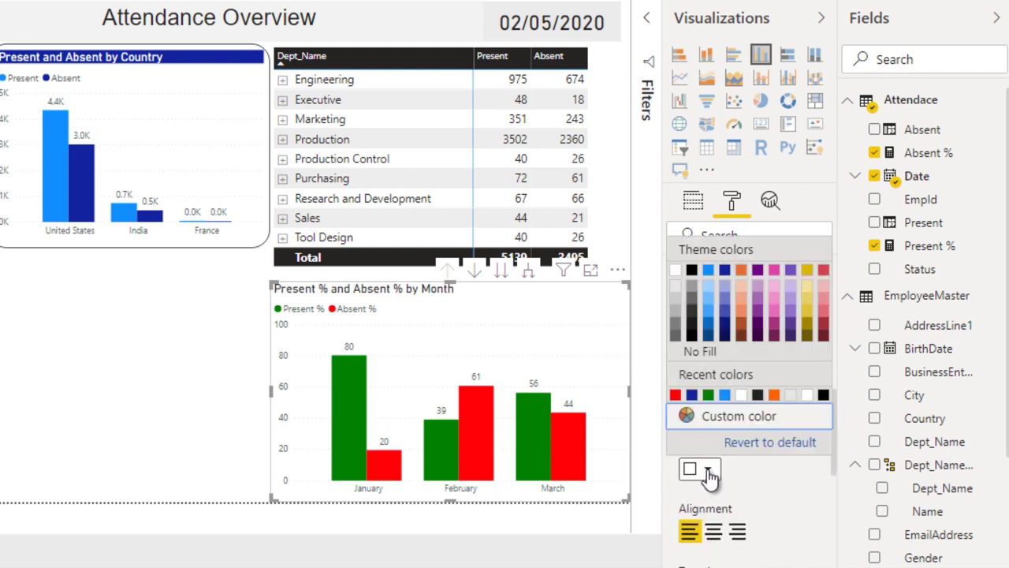
pyautogui.click(692, 395)
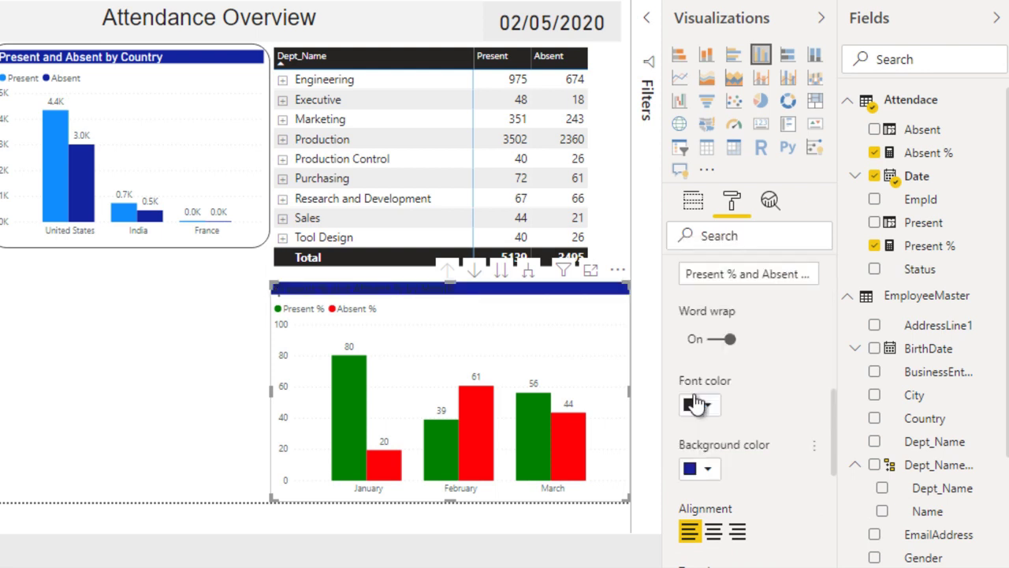
pyautogui.click(707, 406)
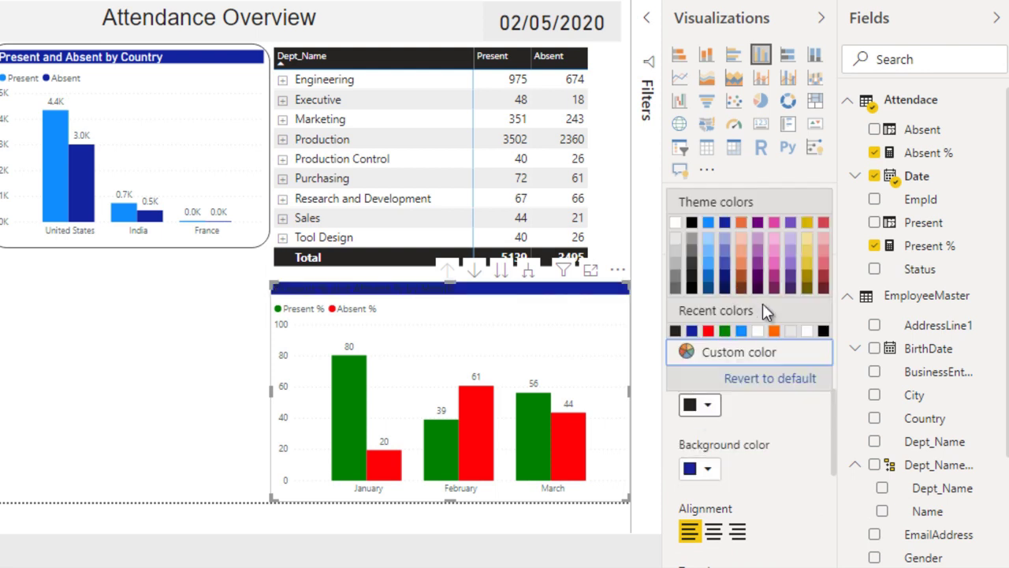
pyautogui.click(676, 225)
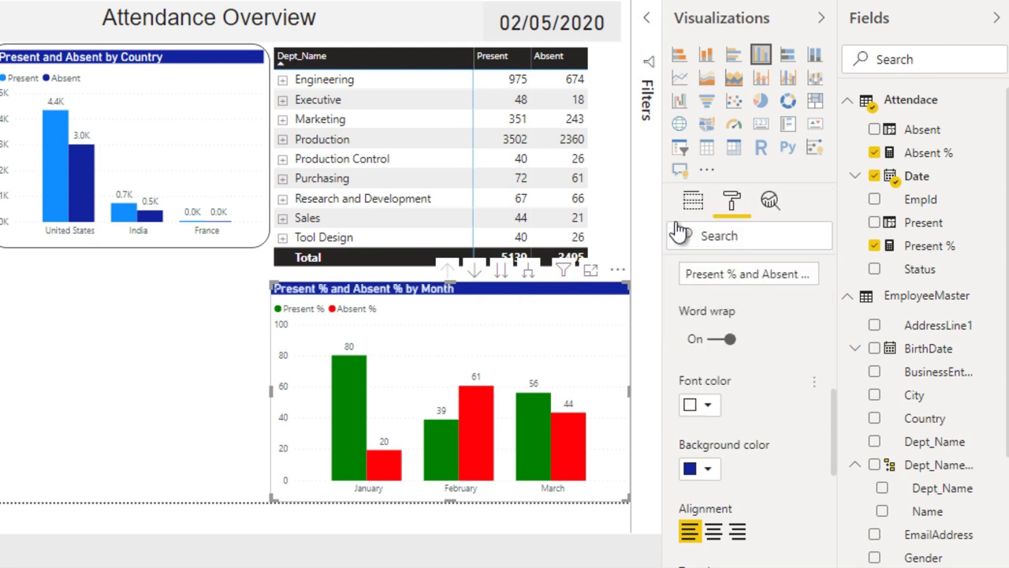
pyautogui.click(713, 531)
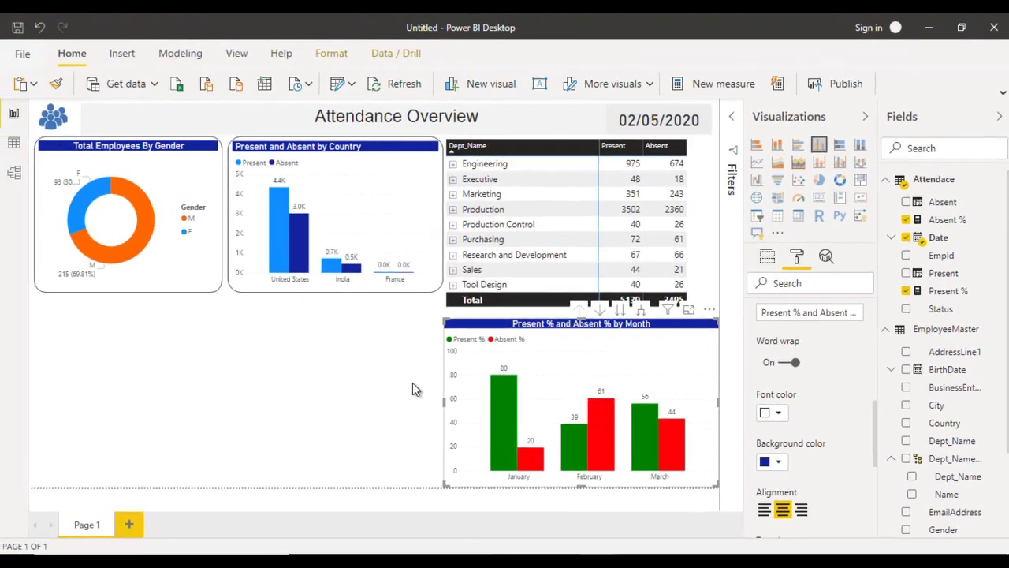
pyautogui.click(230, 371)
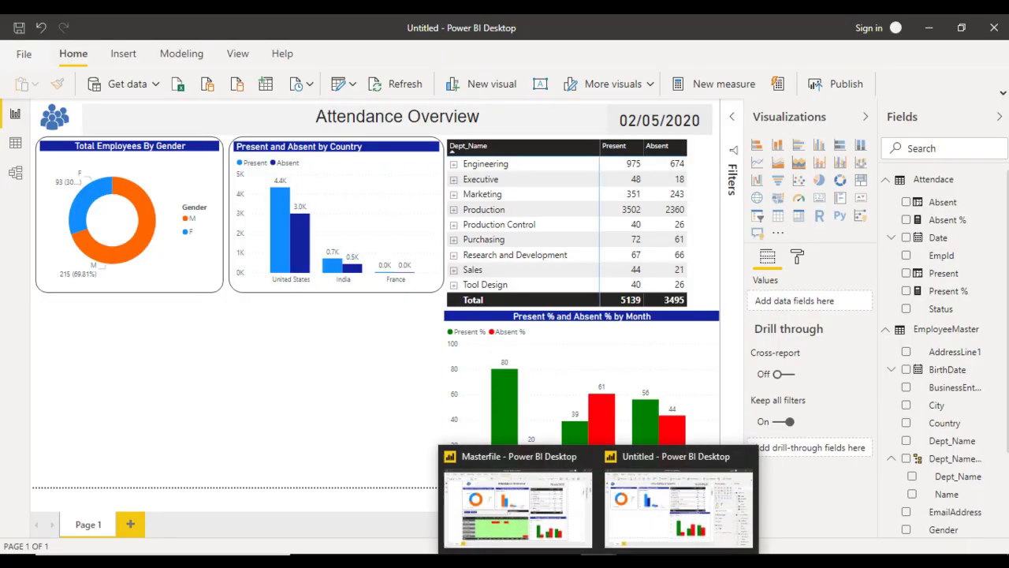
# - Check the layout in the Masterfile report and add a matrix to the untitled report, widened to span below the gender and country charts
pyautogui.click(512, 501)
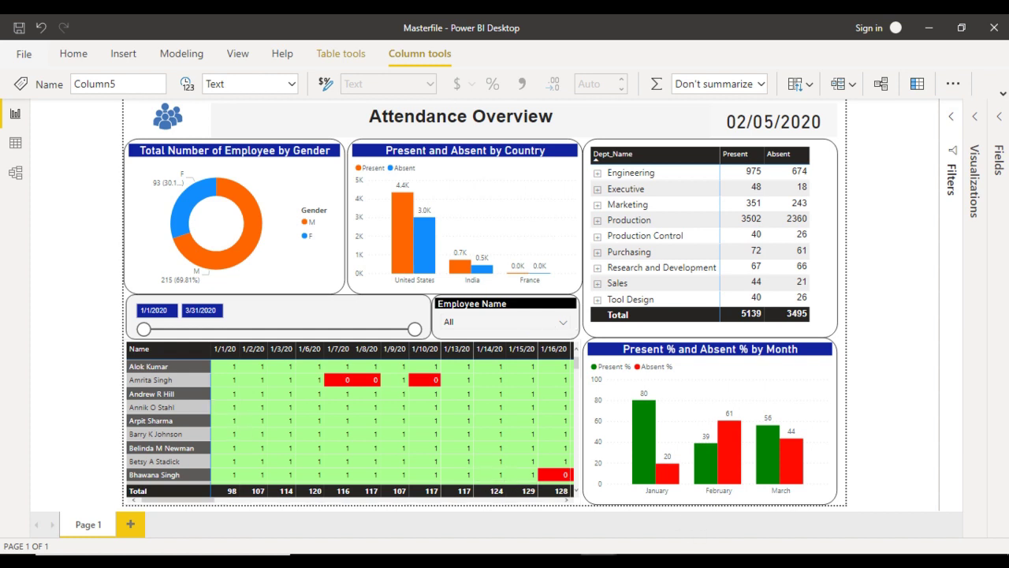
pyautogui.click(662, 511)
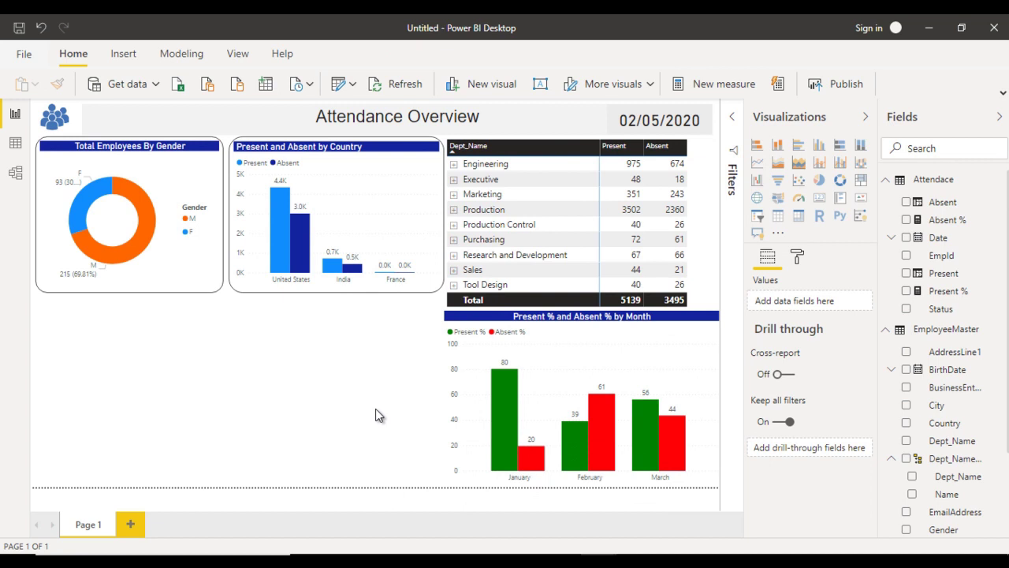
pyautogui.click(799, 218)
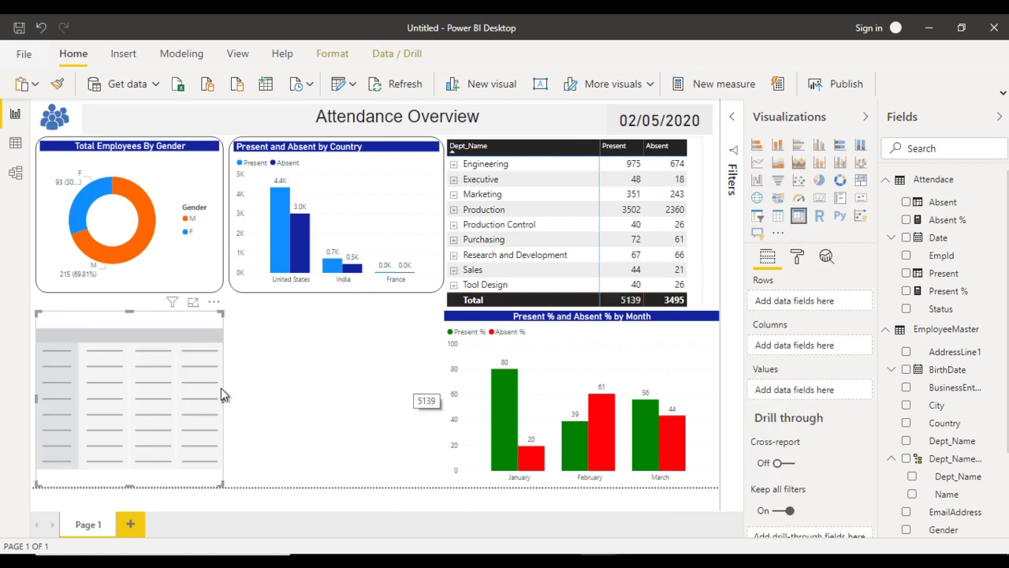
pyautogui.moveTo(223, 398); pyautogui.dragTo(444, 395)
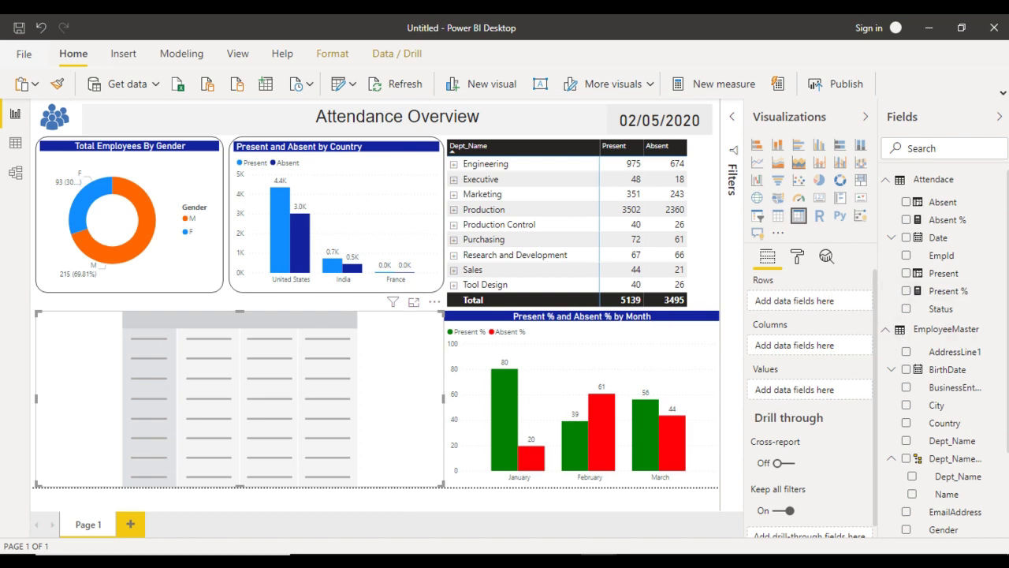
# - Put the employee Name on the new matrix's rows and the attendance Date on its columns as plain dates instead of a hierarchy
pyautogui.scroll(-3, 930, 354)
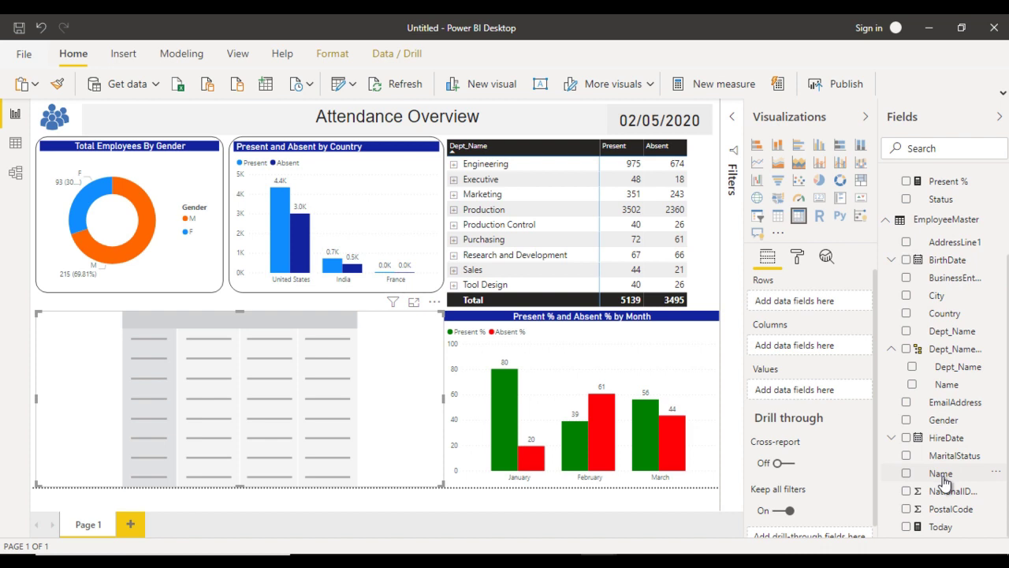
pyautogui.moveTo(943, 482); pyautogui.dragTo(811, 306)
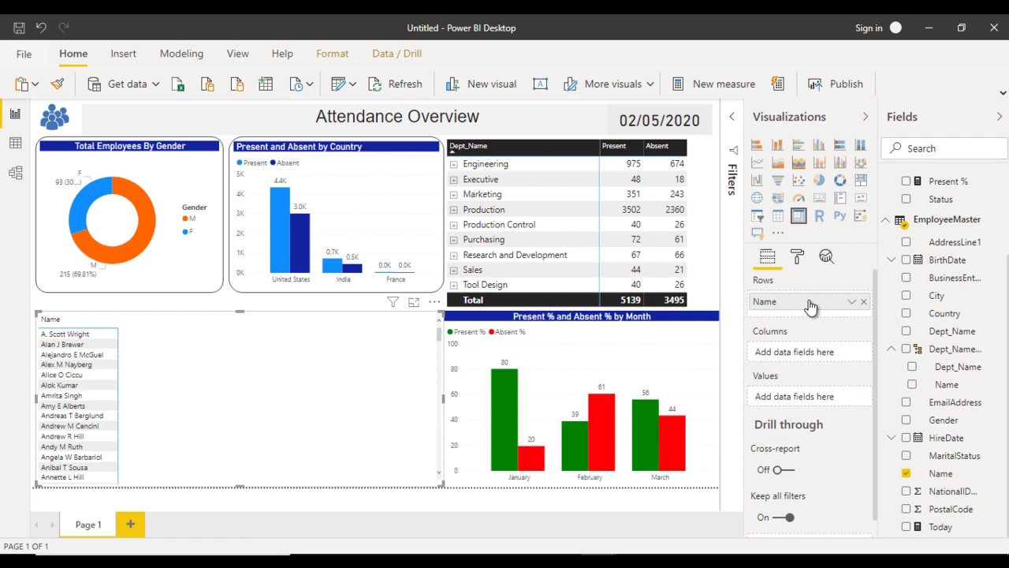
pyautogui.scroll(3, 944, 355)
pyautogui.scroll(1, 943, 354)
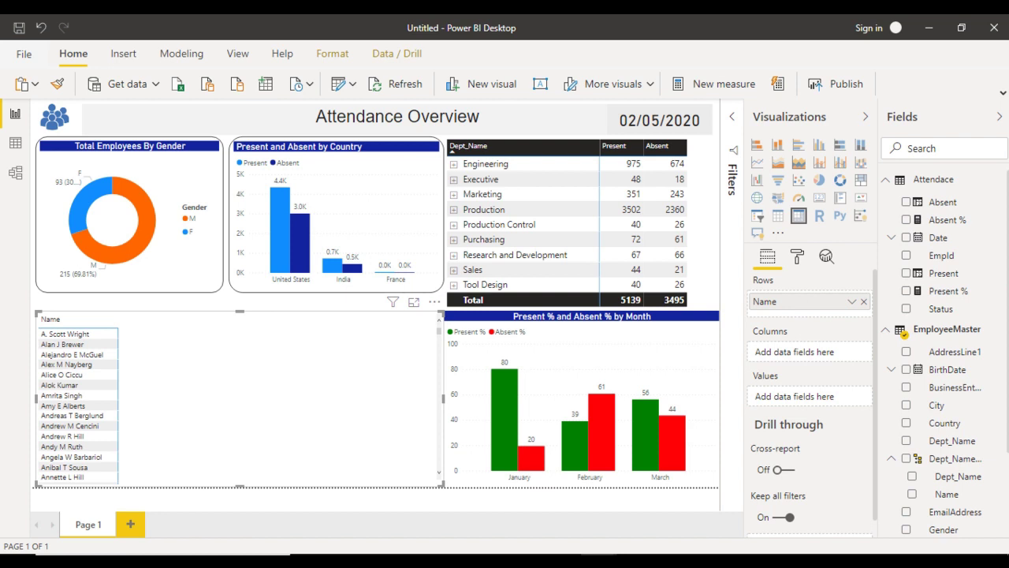
pyautogui.moveTo(938, 243); pyautogui.dragTo(803, 355)
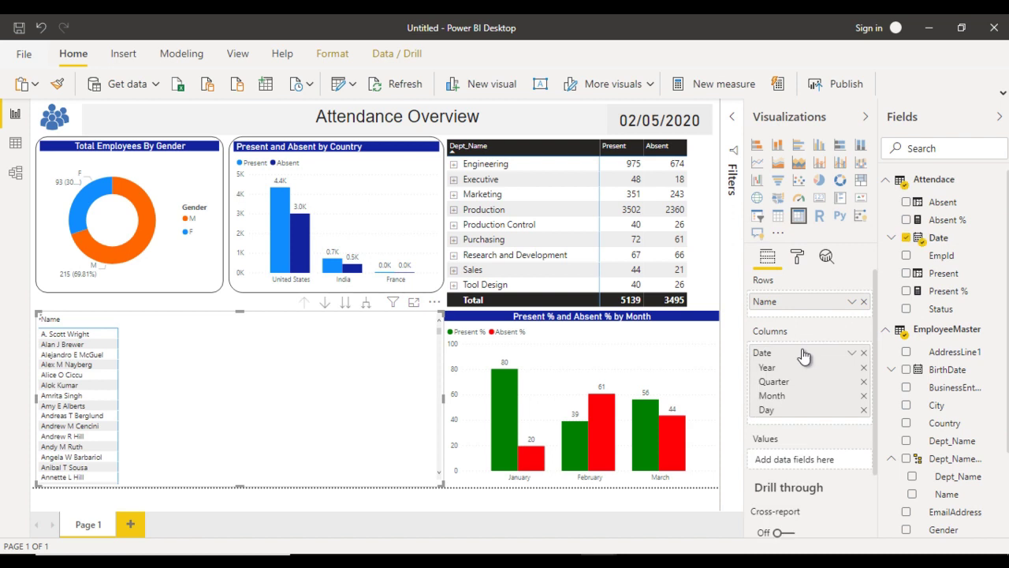
pyautogui.click(851, 355)
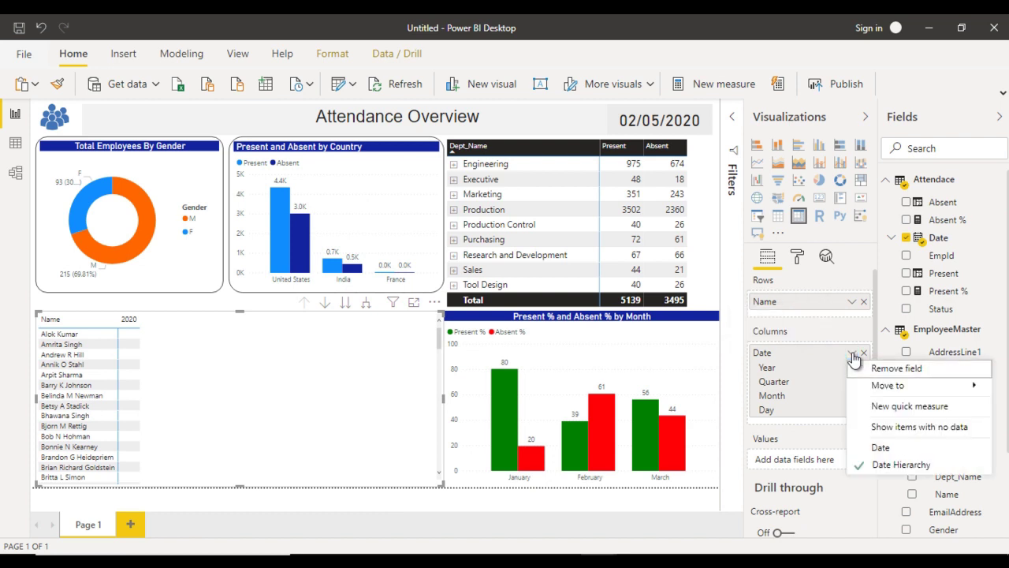
pyautogui.click(883, 448)
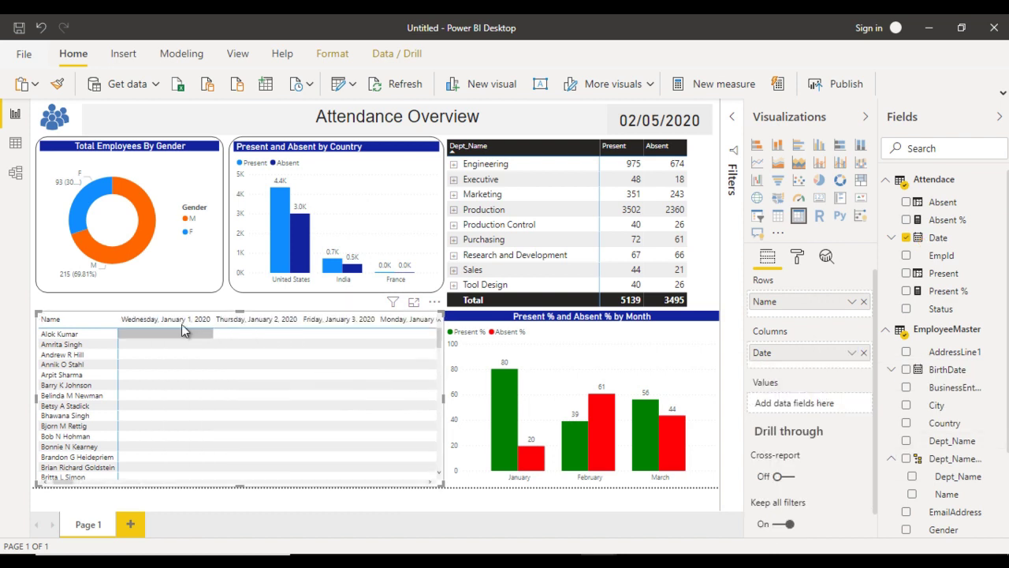
# - Format the attendance Date column as 3/14/01 (m/d/yy) and add Present to the matrix values
pyautogui.click(946, 240)
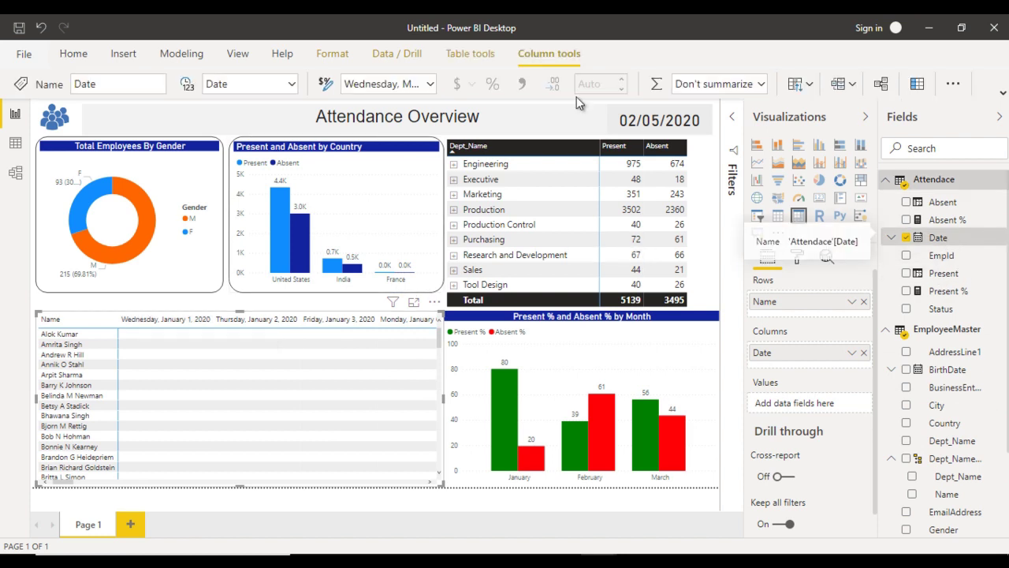
pyautogui.click(430, 84)
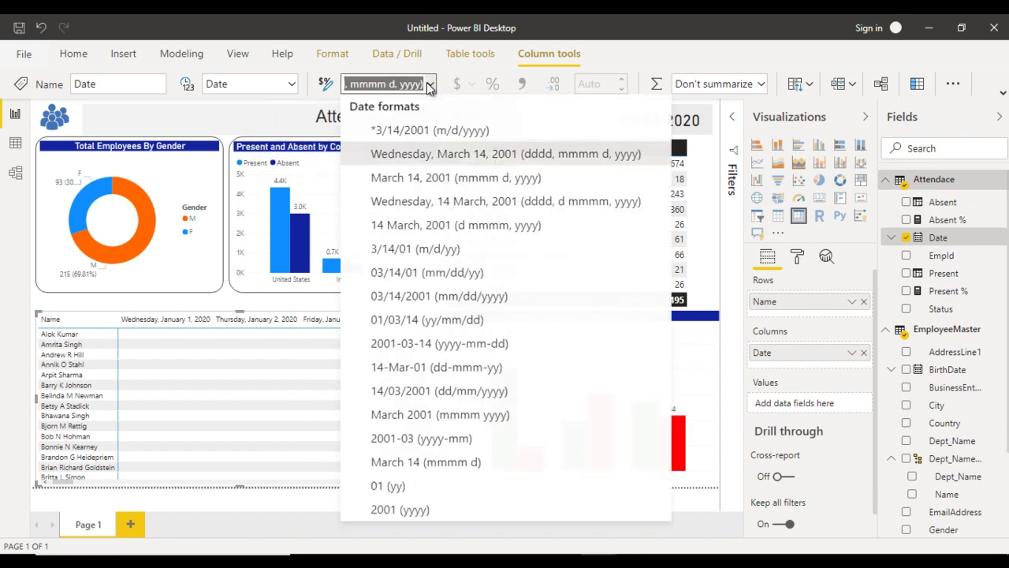
pyautogui.click(451, 257)
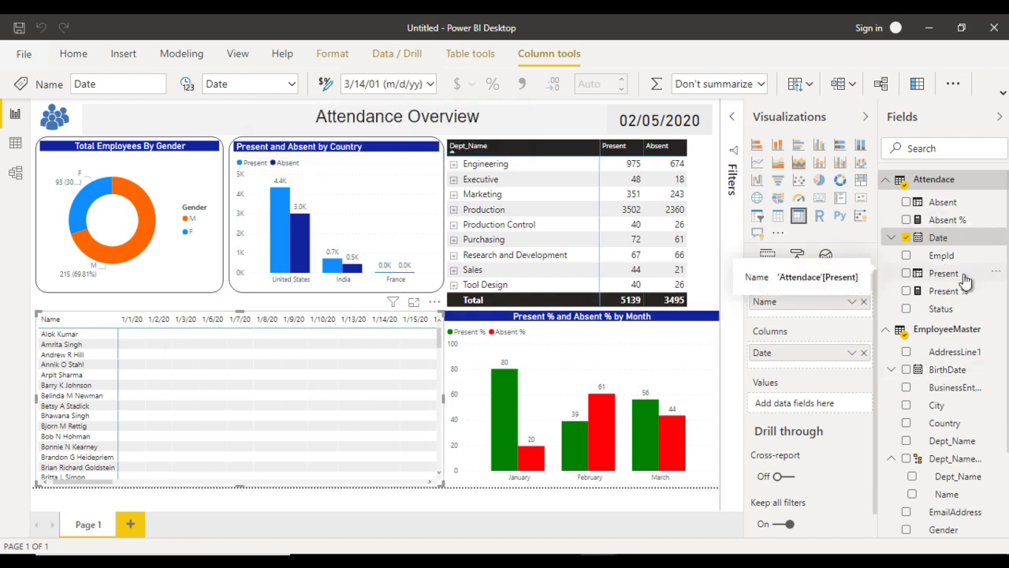
pyautogui.moveTo(963, 280); pyautogui.dragTo(832, 403)
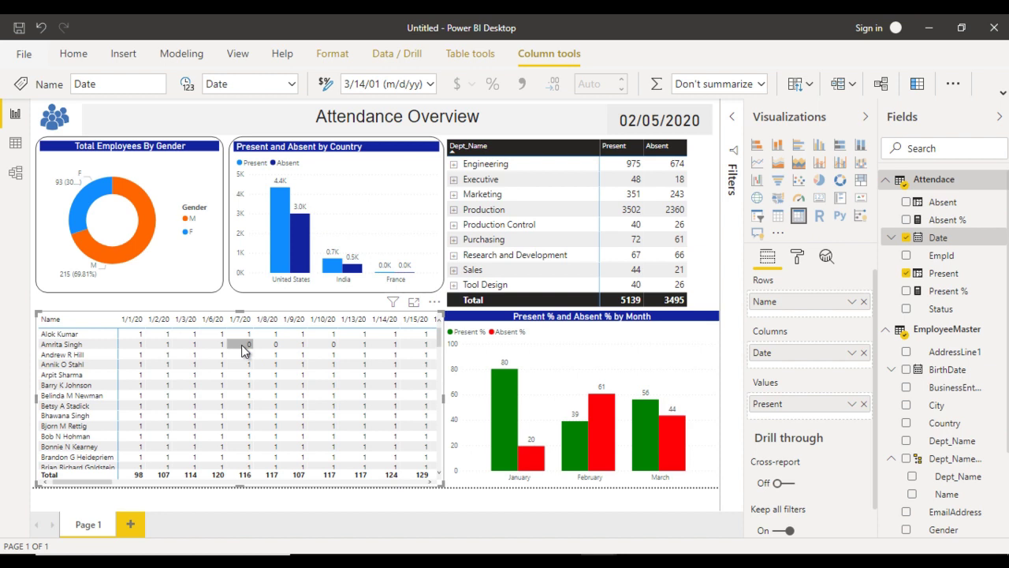
# - Apply the Contrast alternating rows style to the daily employee attendance matrix
pyautogui.click(799, 258)
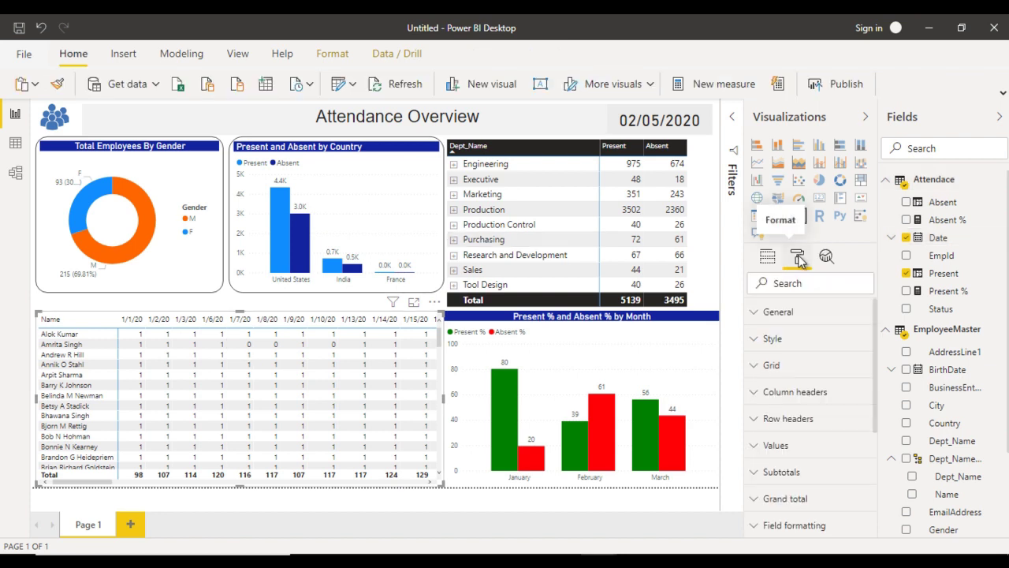
pyautogui.click(784, 341)
pyautogui.click(801, 384)
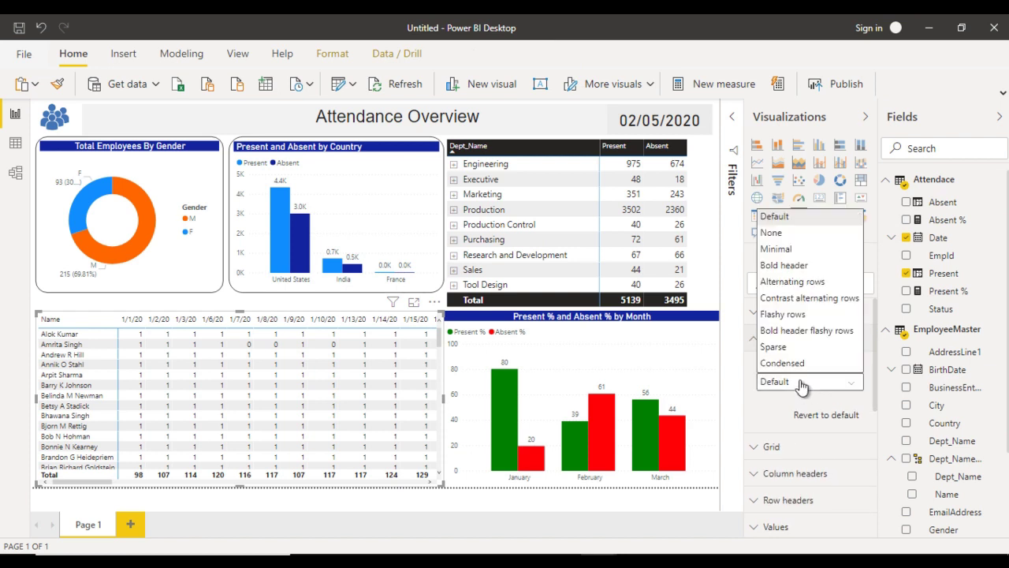
pyautogui.click(810, 282)
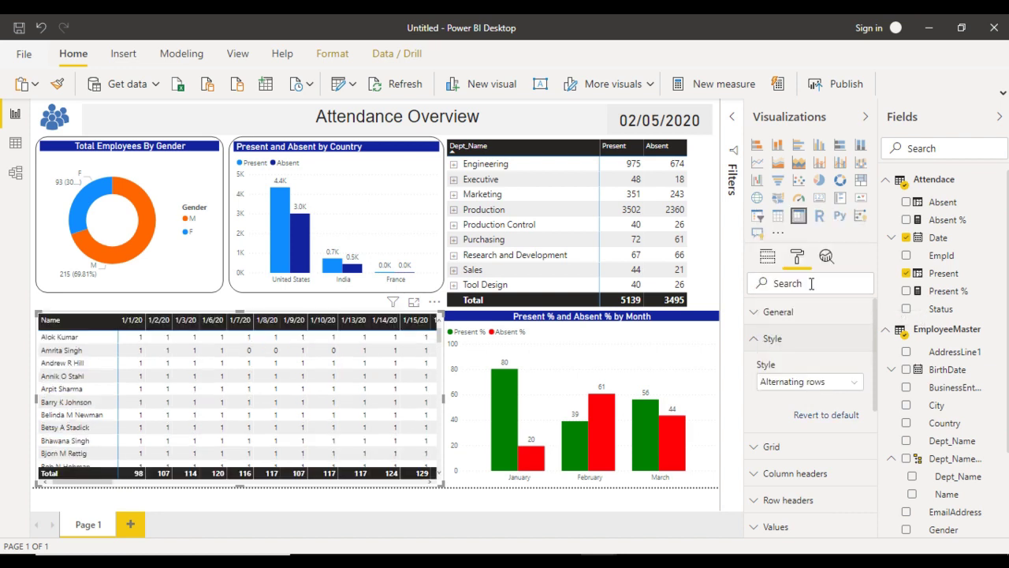
pyautogui.click(792, 383)
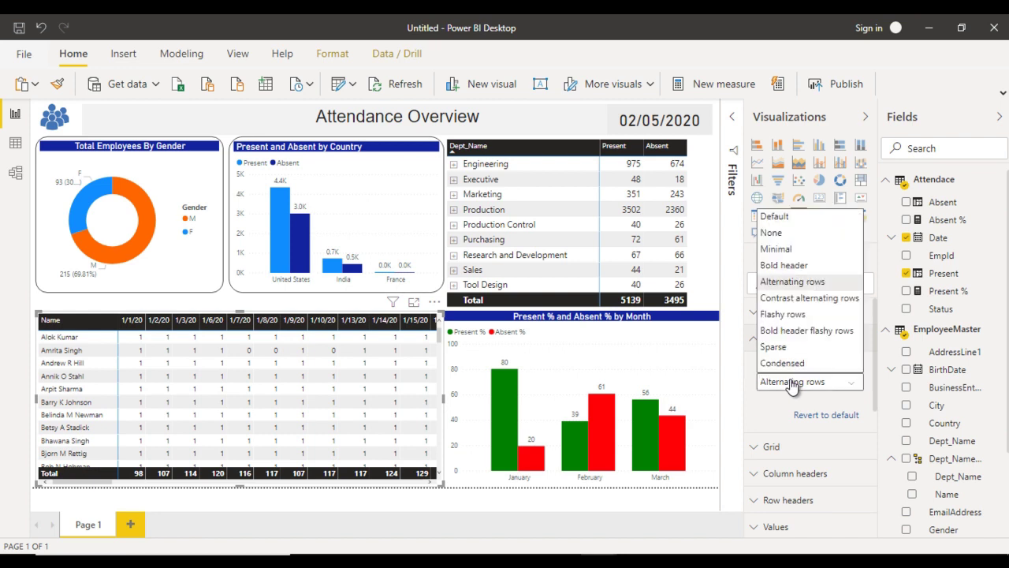
pyautogui.click(815, 298)
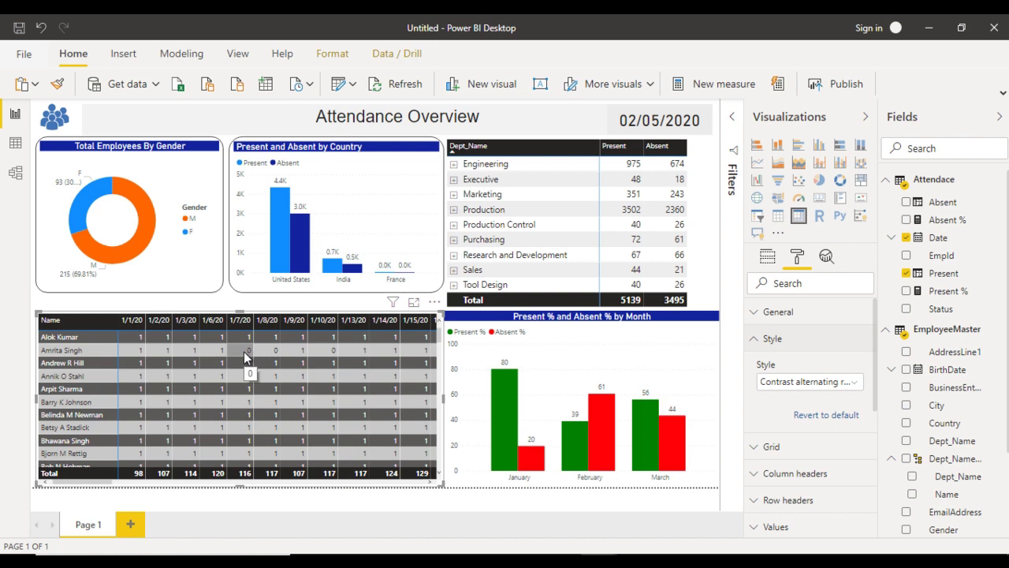
pyautogui.click(755, 348)
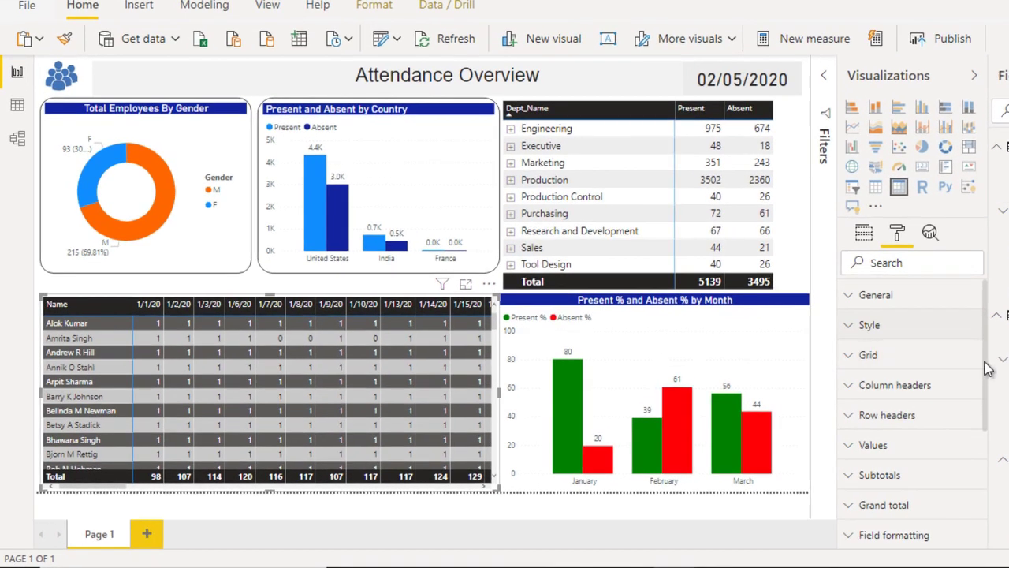
# - Turn on conditional background color for Present in the employee matrix and format it by Rules based on Sum of Present
pyautogui.moveTo(987, 368); pyautogui.dragTo(992, 430)
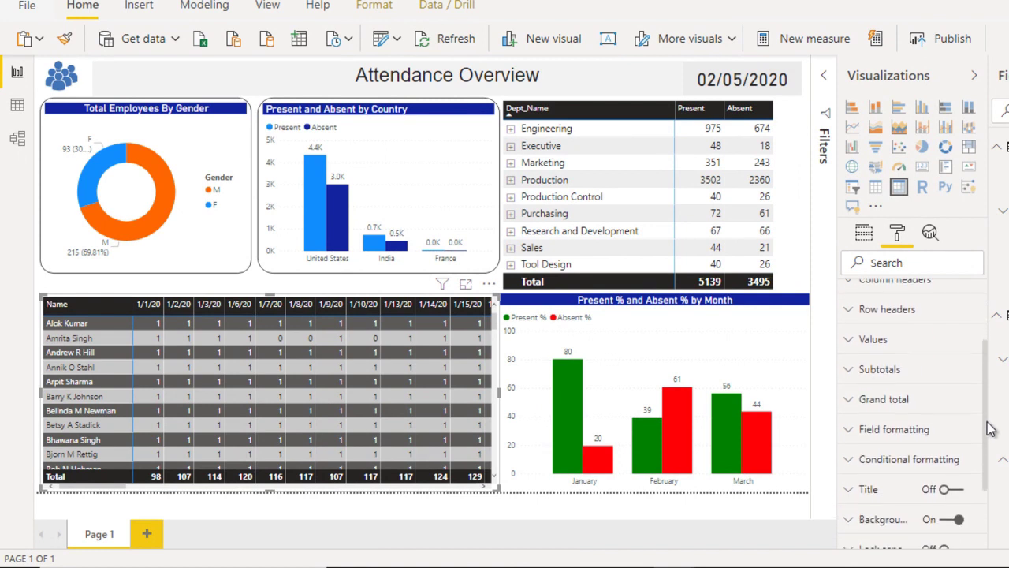
pyautogui.click(886, 469)
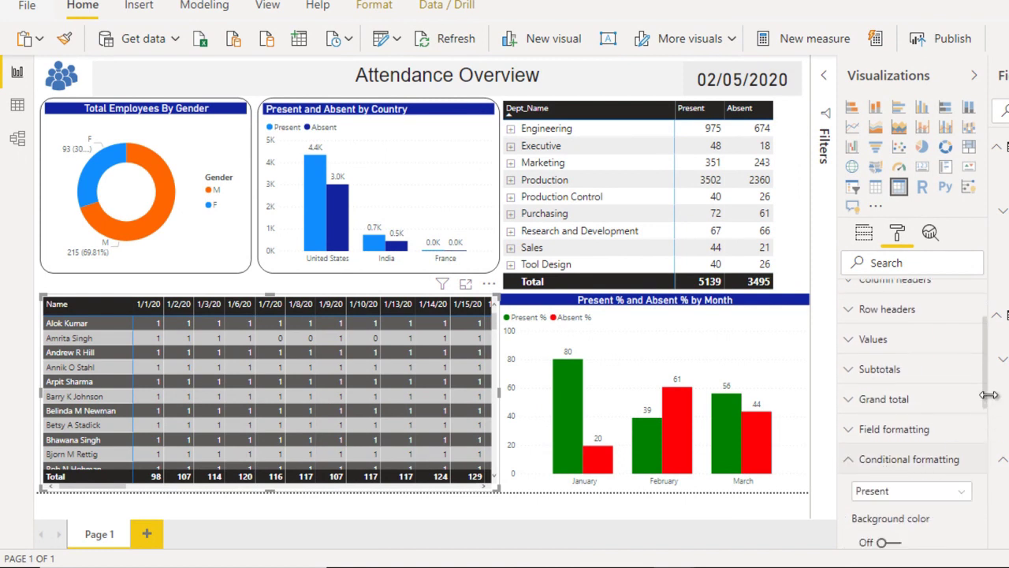
pyautogui.moveTo(990, 398); pyautogui.dragTo(989, 461)
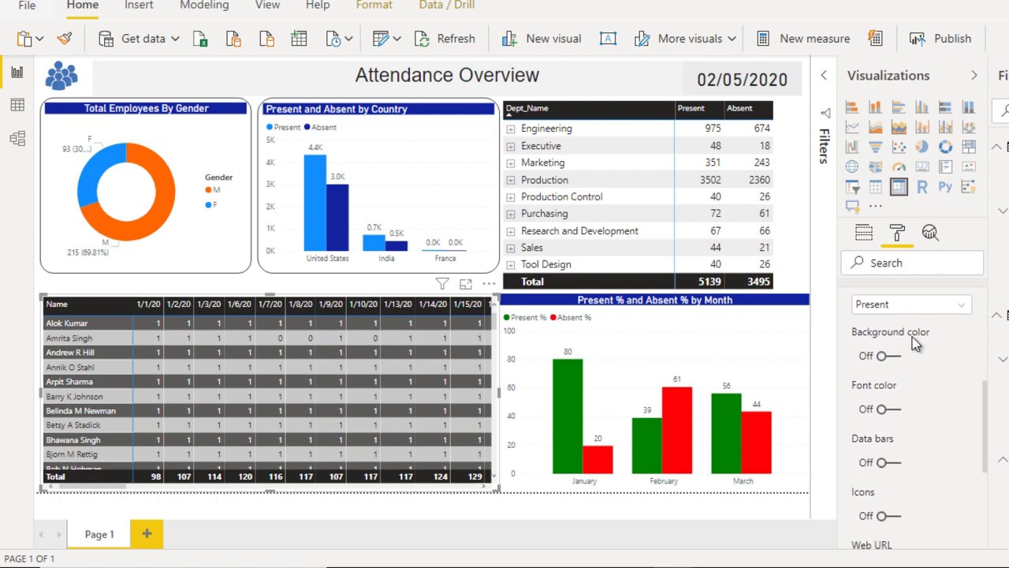
pyautogui.click(895, 357)
pyautogui.click(895, 357)
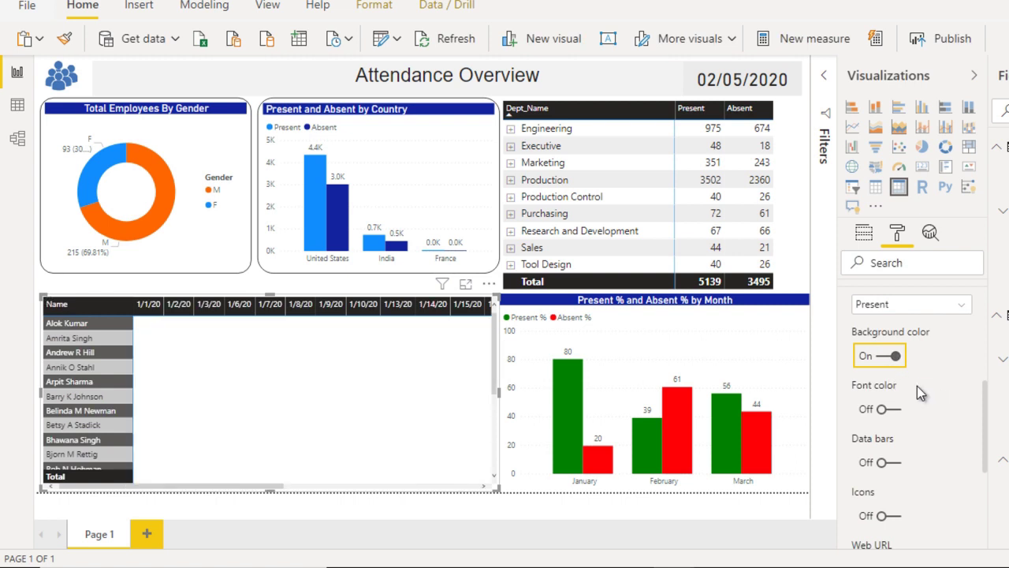
pyautogui.click(915, 386)
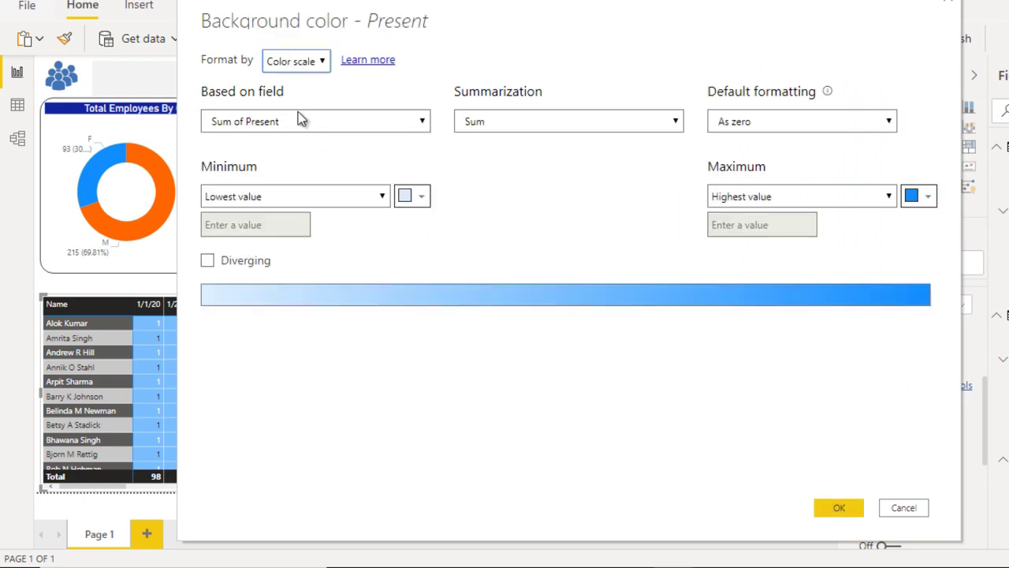
pyautogui.click(308, 64)
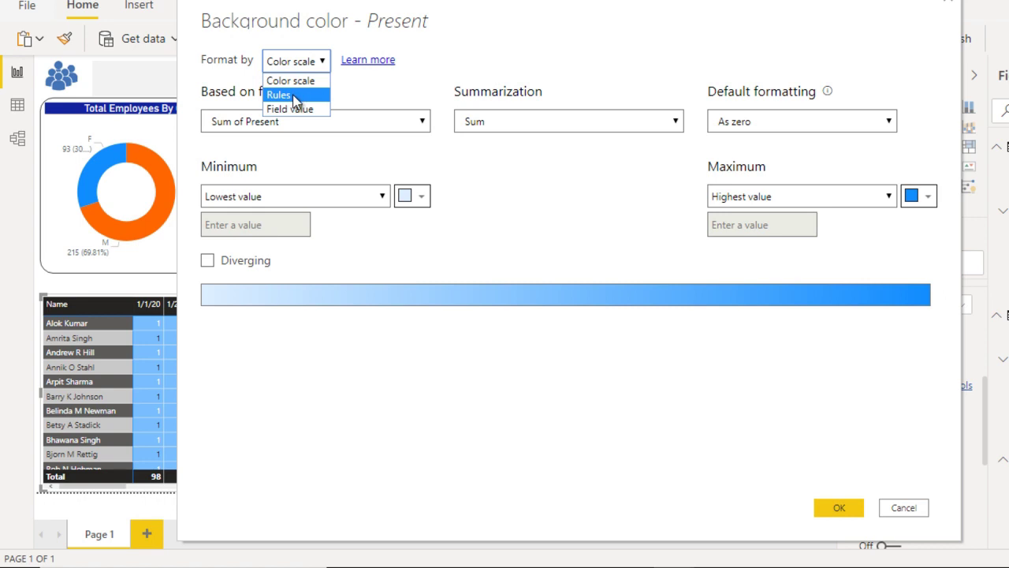
pyautogui.click(293, 96)
pyautogui.click(318, 123)
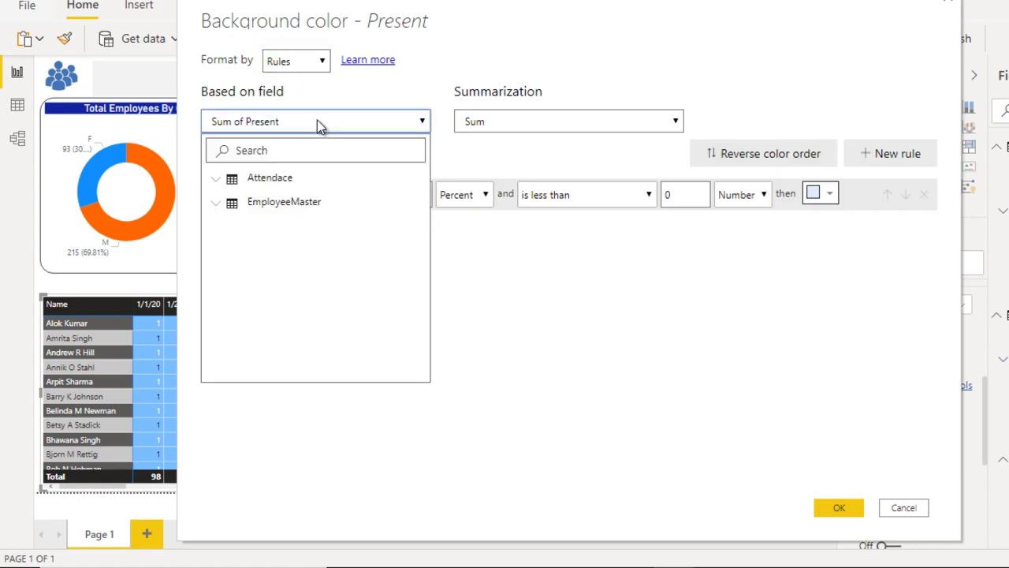
pyautogui.click(318, 124)
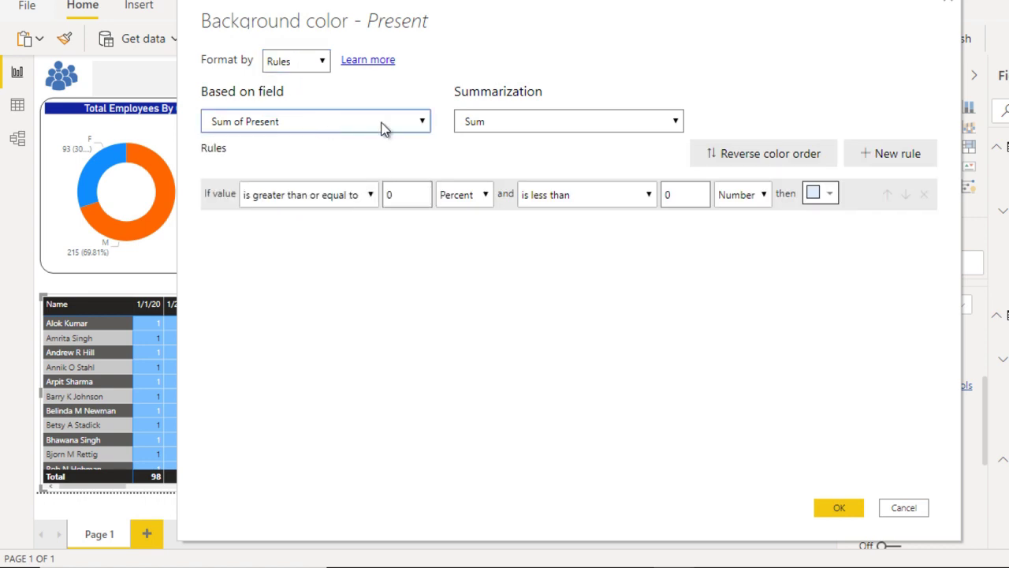
# - Define the first background rule so that a value that is 1 as a Number gets a custom light green
pyautogui.click(359, 196)
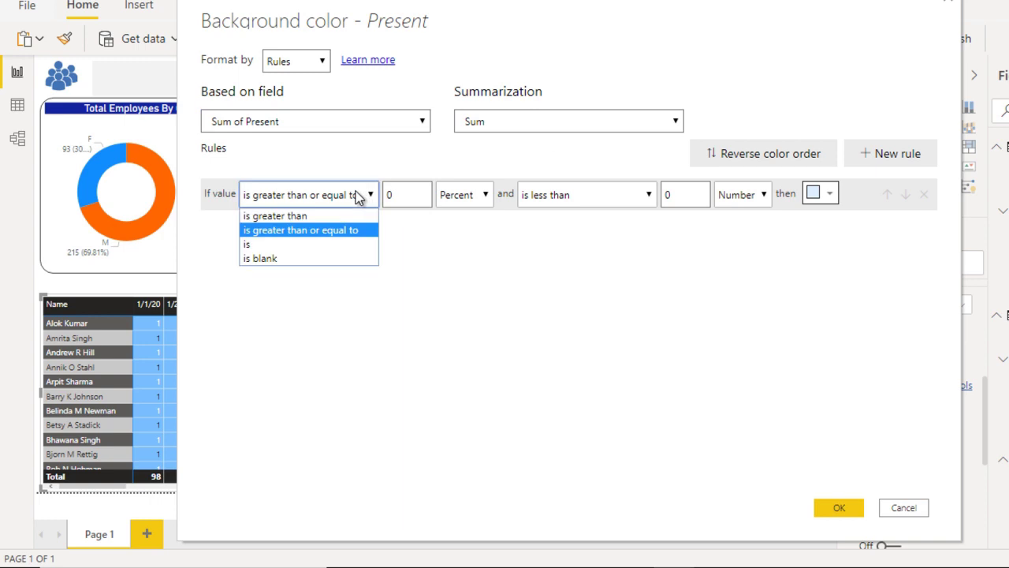
pyautogui.click(311, 245)
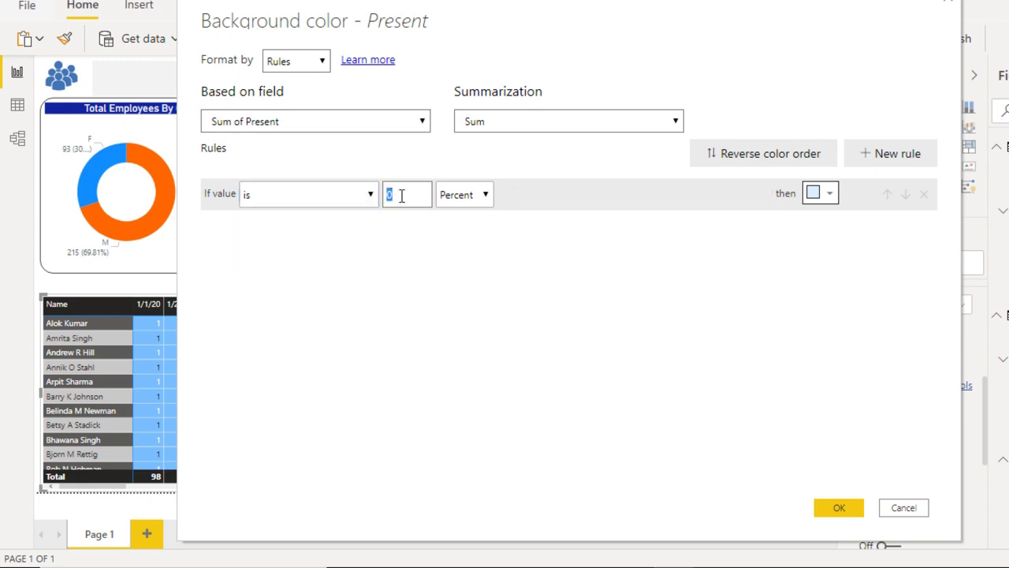
pyautogui.click(401, 195)
pyautogui.write('1')
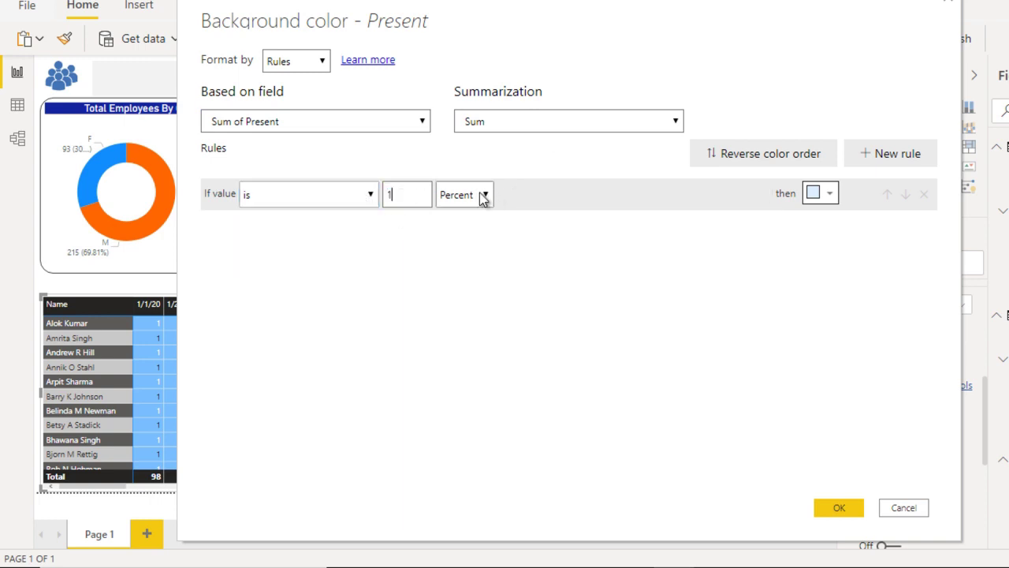
pyautogui.click(483, 196)
pyautogui.click(462, 215)
pyautogui.click(818, 193)
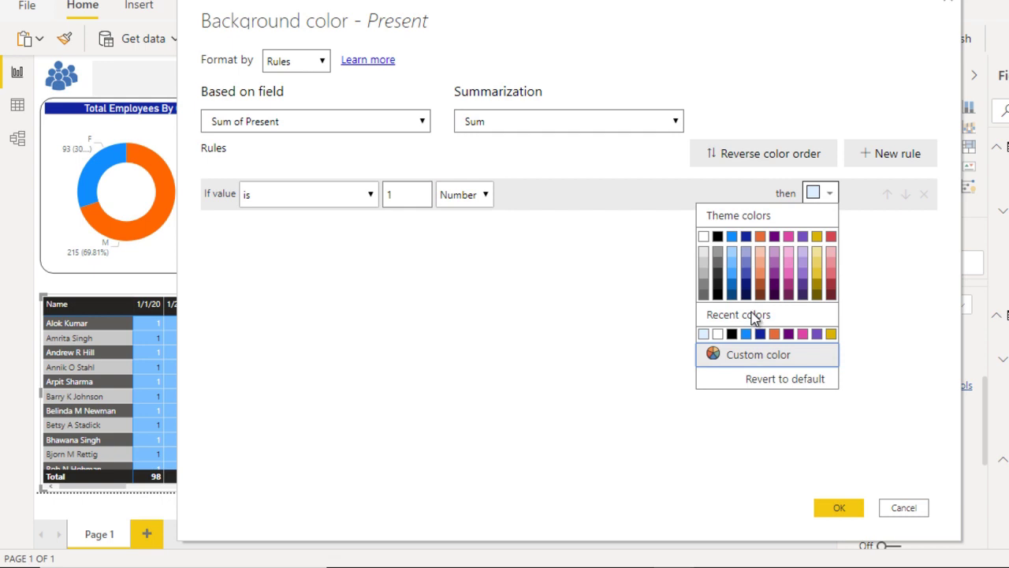
pyautogui.click(749, 354)
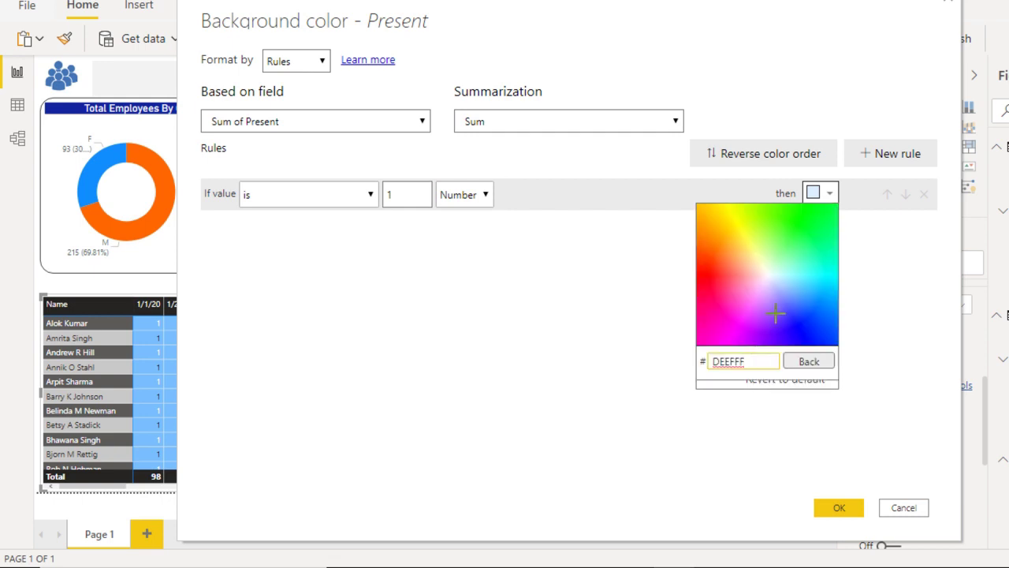
pyautogui.click(780, 246)
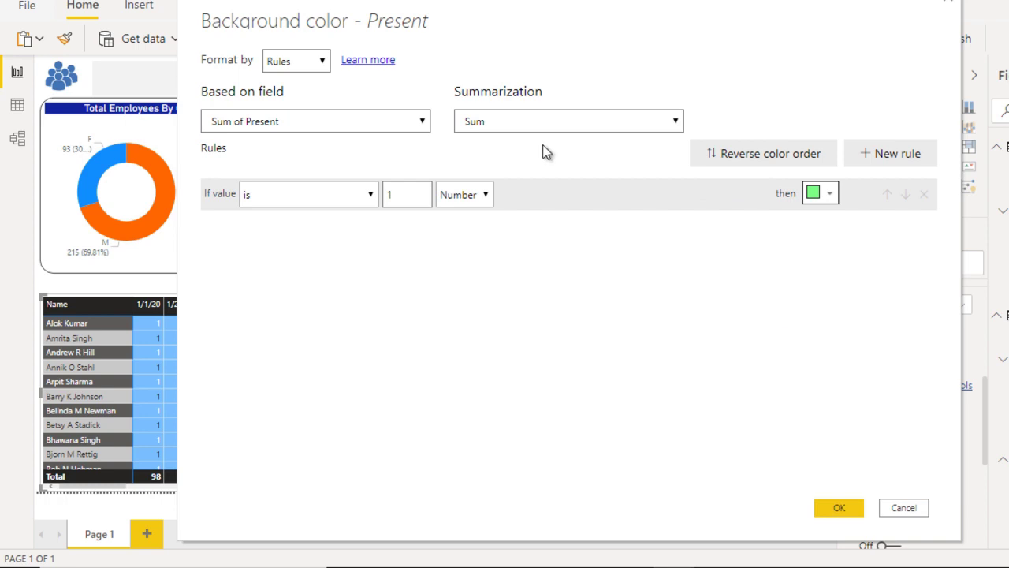
# - Add a second background rule coloring a value that is 0 as a Number in custom red, and apply the rules
pyautogui.click(894, 157)
pyautogui.click(294, 240)
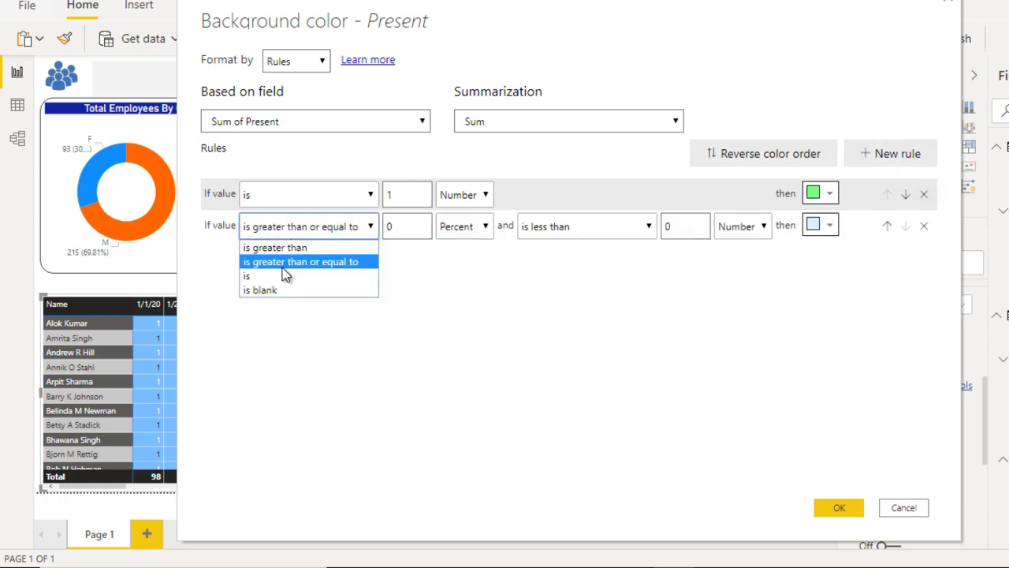
pyautogui.click(285, 279)
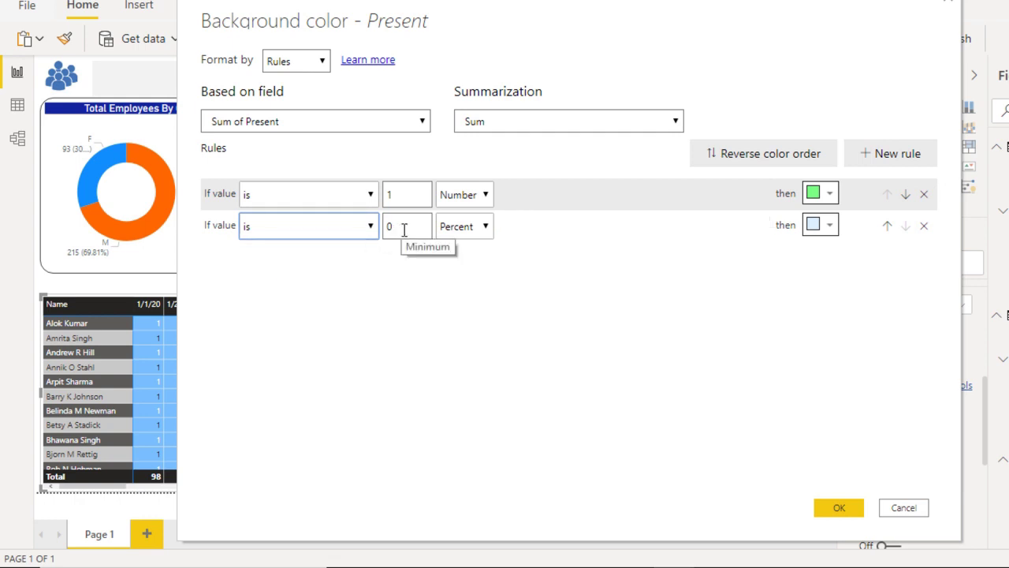
pyautogui.click(470, 230)
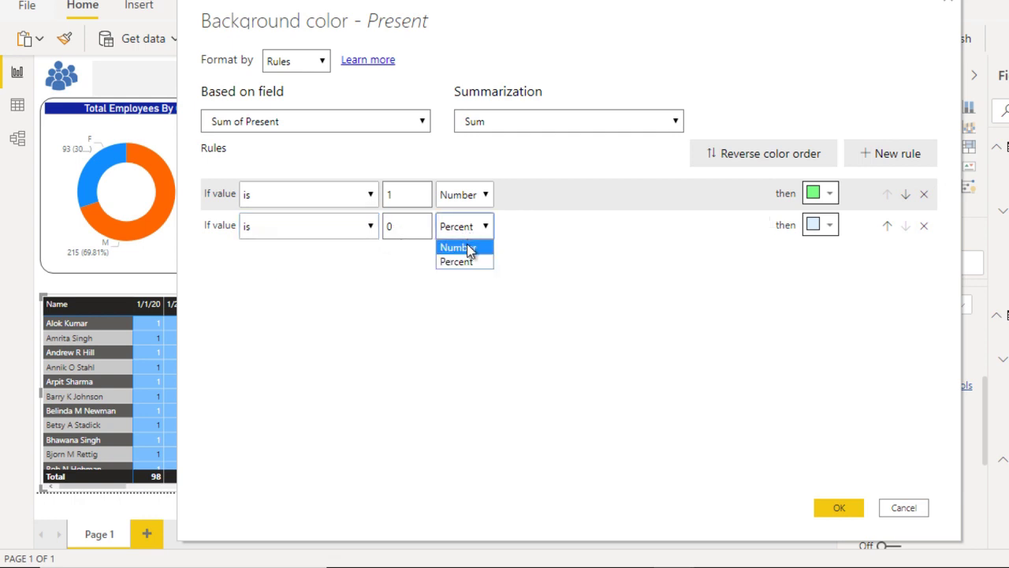
pyautogui.click(820, 226)
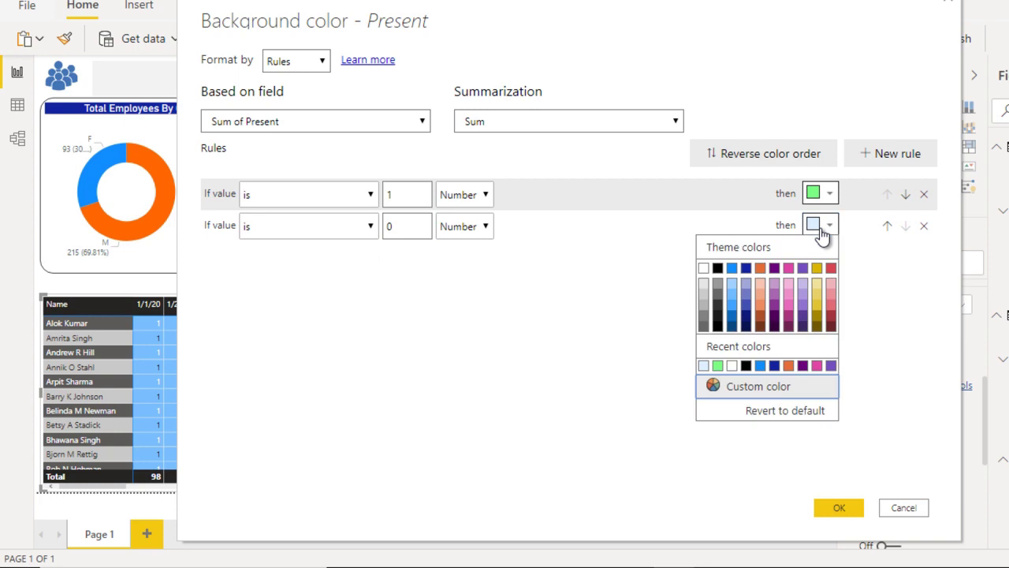
pyautogui.click(757, 386)
pyautogui.click(713, 308)
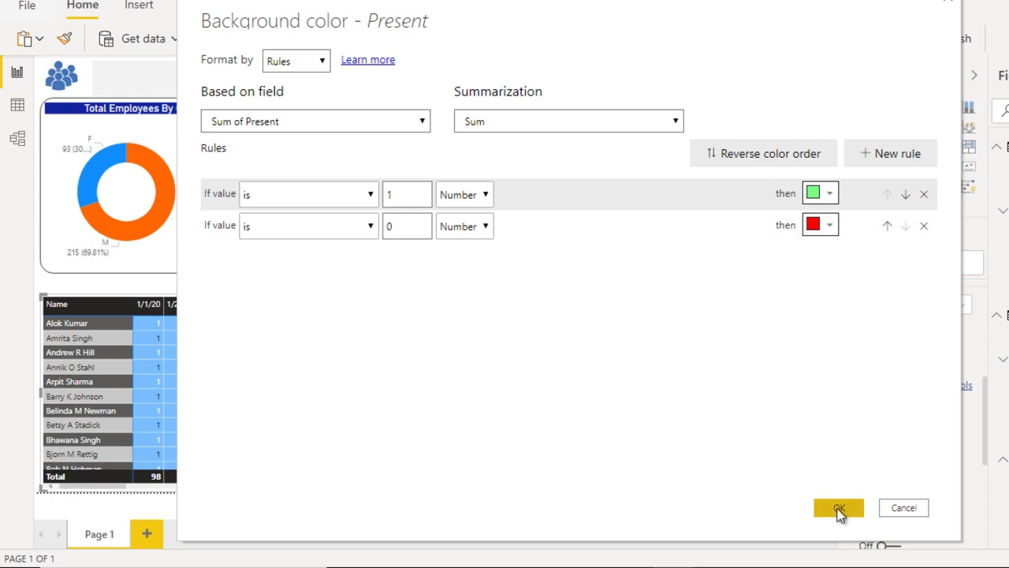
pyautogui.click(839, 511)
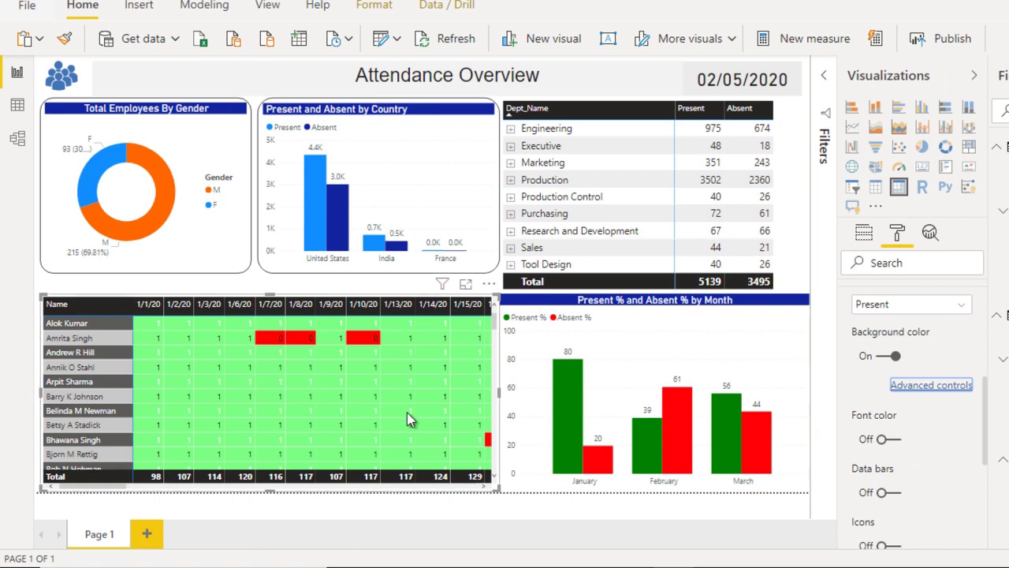
# - Turn on conditional font color for Present in the employee matrix and format it by Rules
pyautogui.moveTo(305, 368)
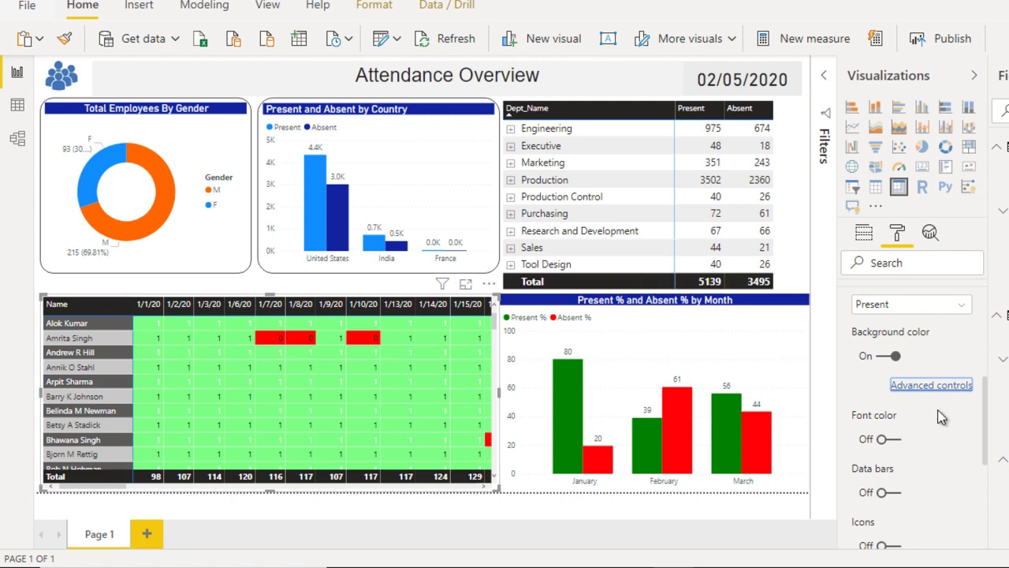
pyautogui.click(889, 440)
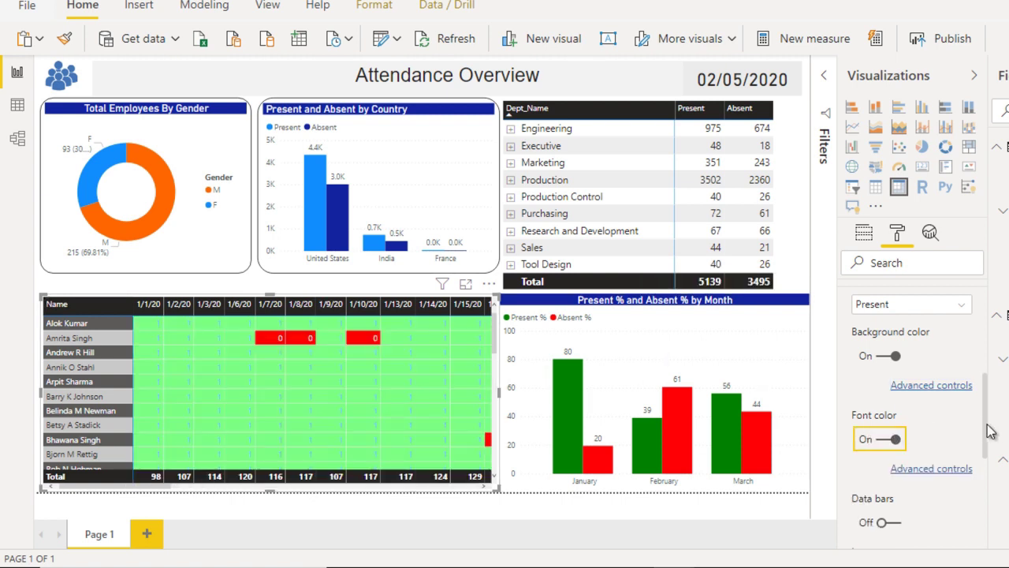
pyautogui.moveTo(985, 430); pyautogui.dragTo(990, 466)
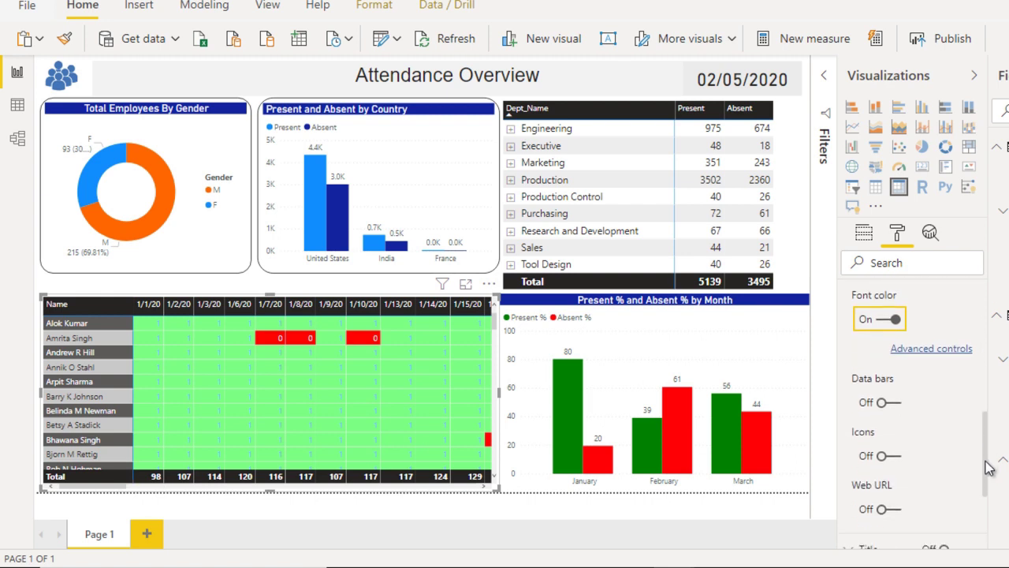
pyautogui.click(934, 352)
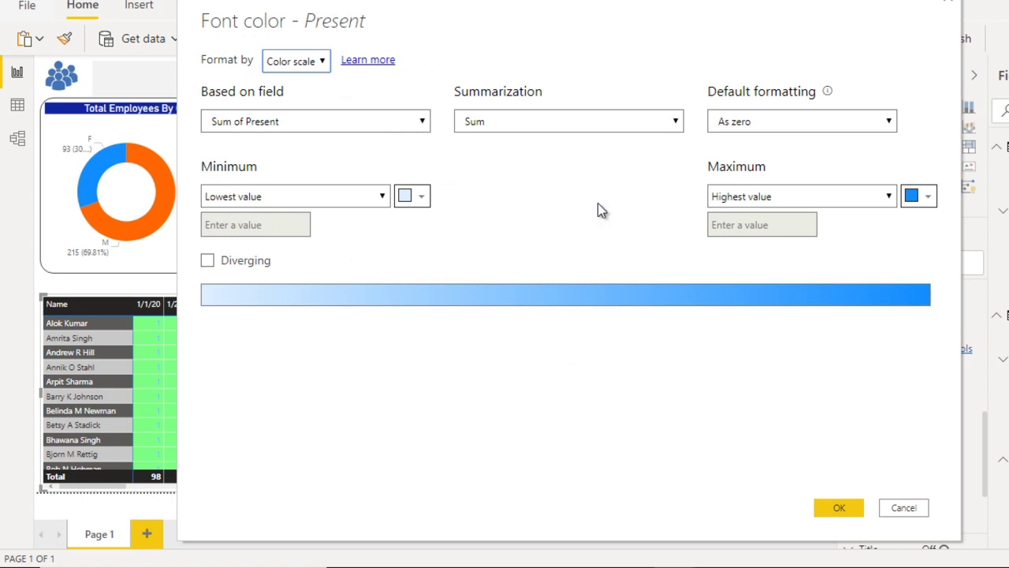
pyautogui.click(300, 65)
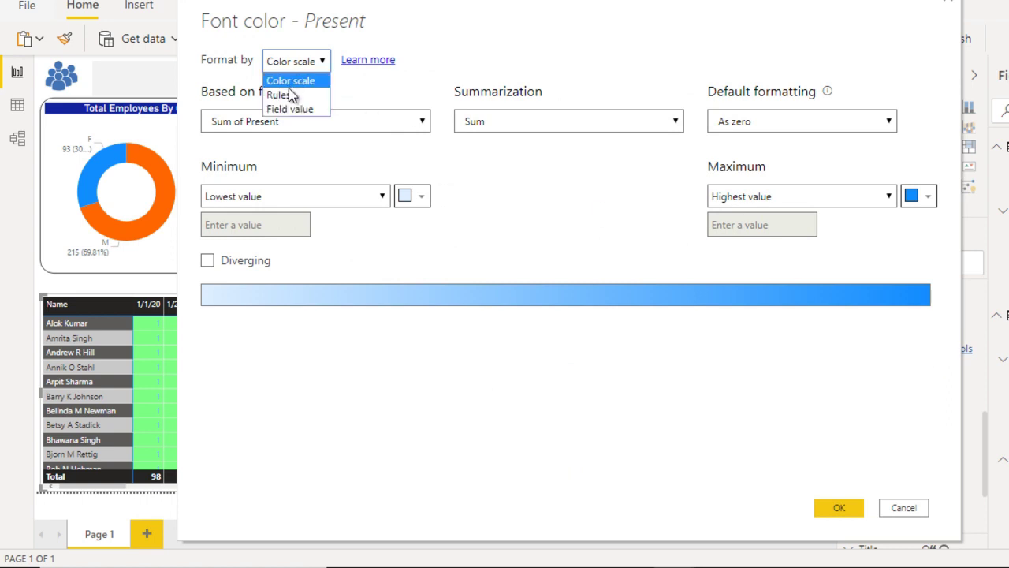
pyautogui.click(286, 94)
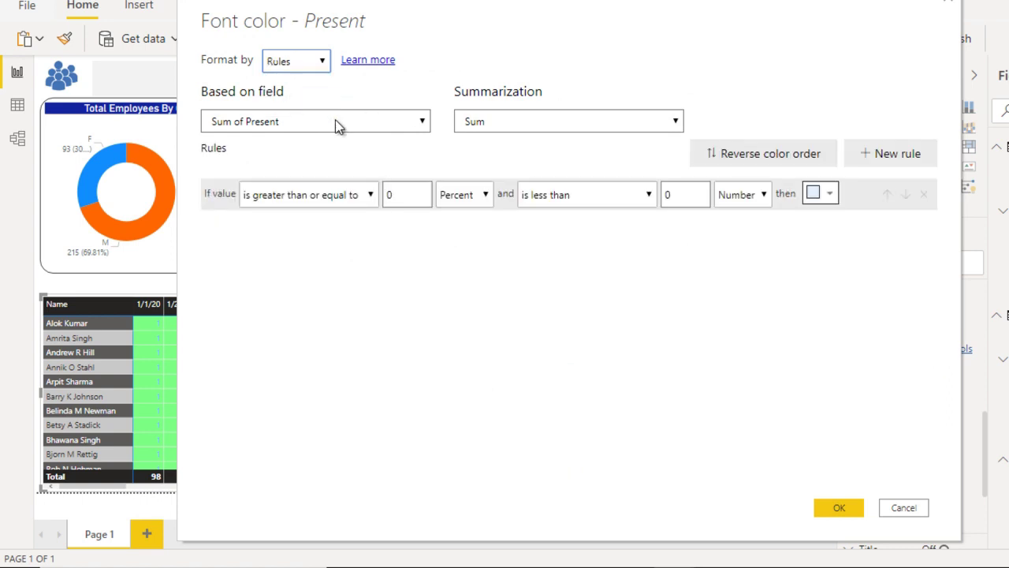
# - Define the first font color rule so that a value that is 0 as a Number gets white text
pyautogui.click(363, 188)
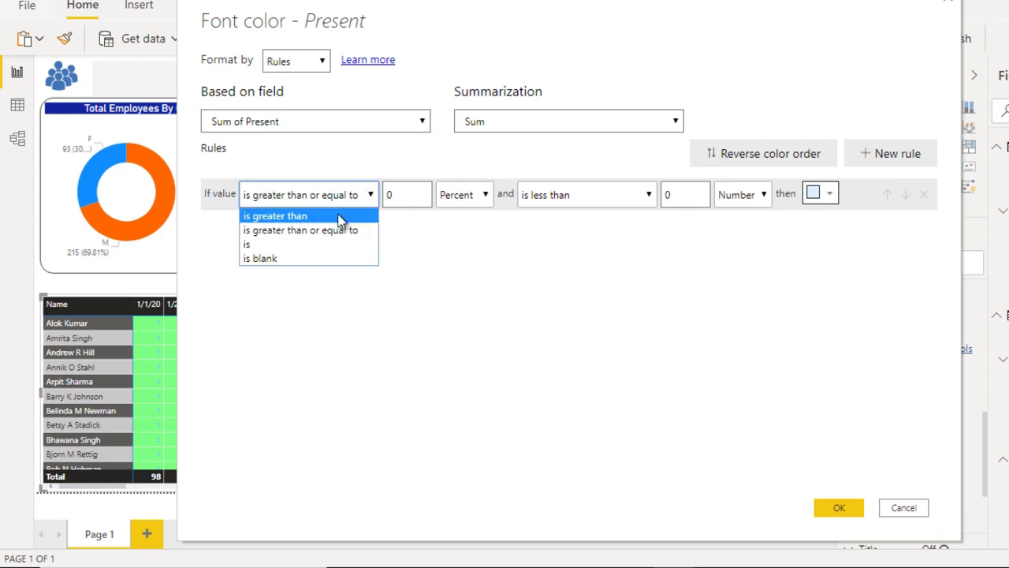
pyautogui.click(315, 245)
pyautogui.click(400, 196)
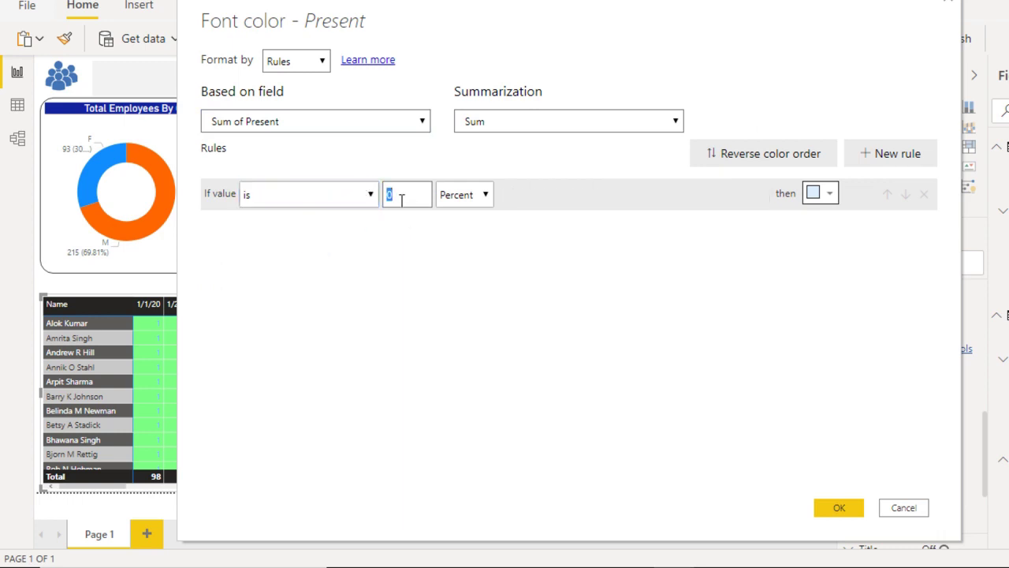
pyautogui.click(452, 199)
pyautogui.click(455, 215)
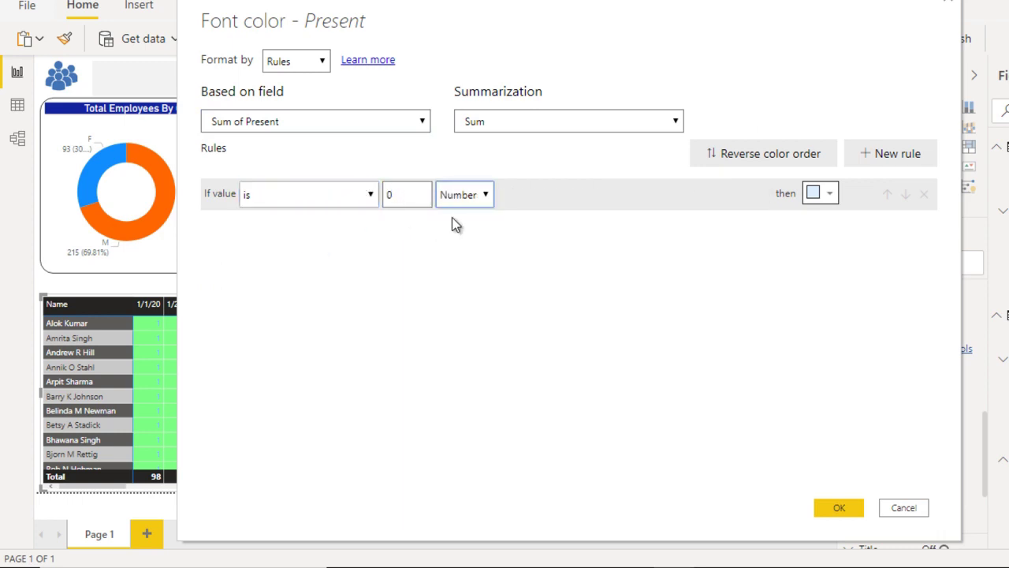
pyautogui.click(825, 196)
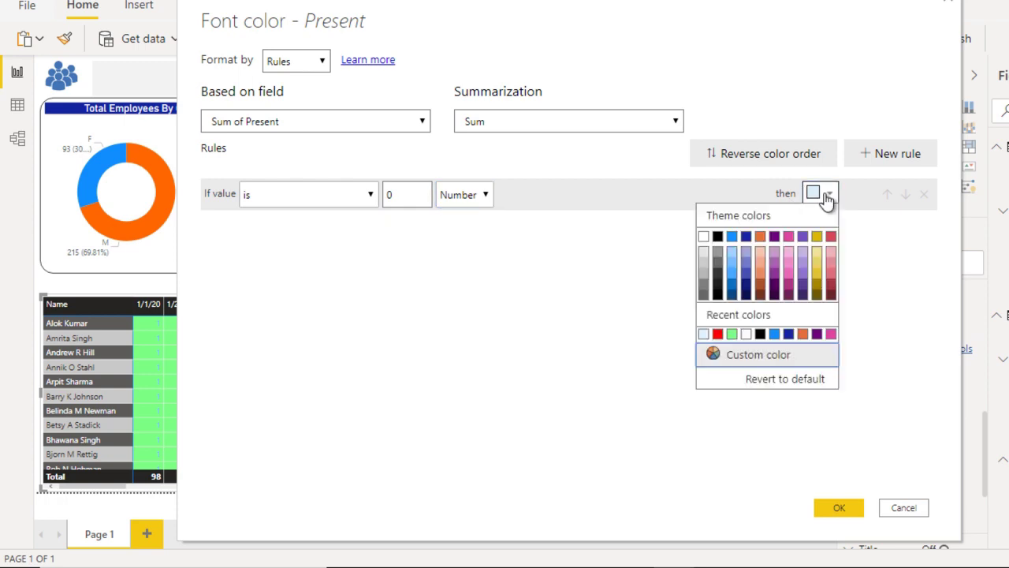
pyautogui.click(703, 237)
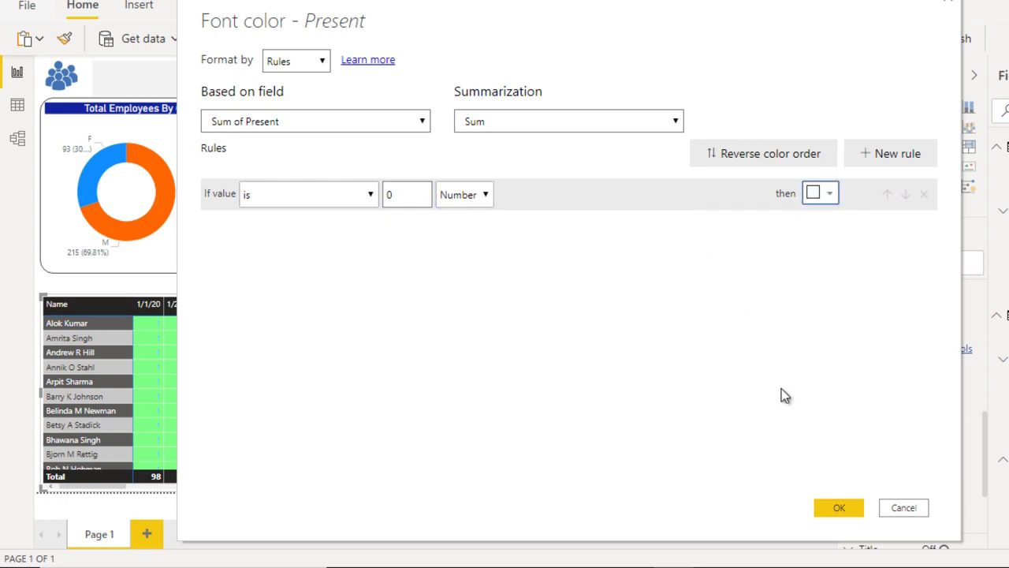
# - Add a second font color rule making a value that is 1 as a Number black, and apply the rules
pyautogui.click(888, 156)
pyautogui.click(331, 226)
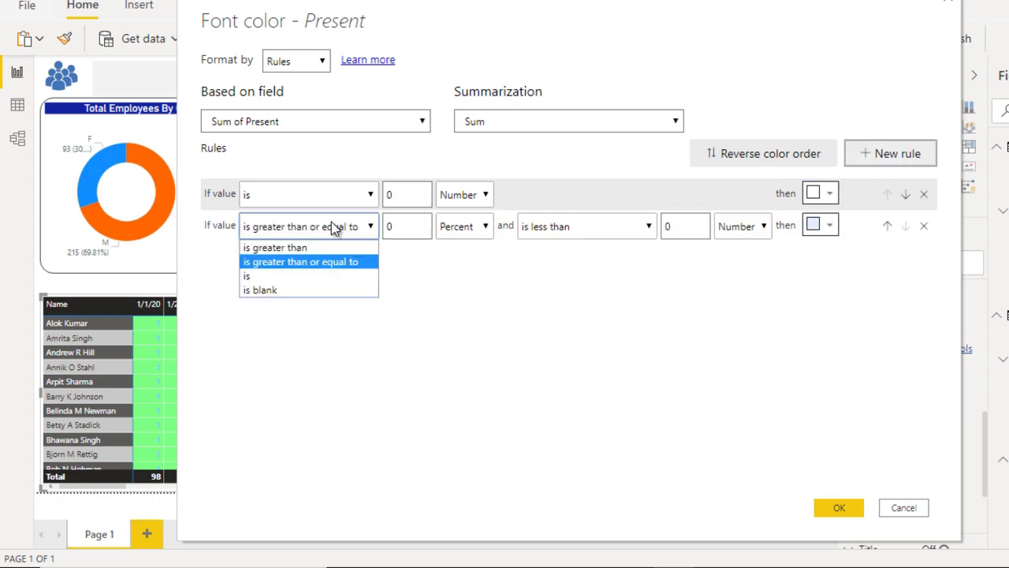
pyautogui.click(297, 277)
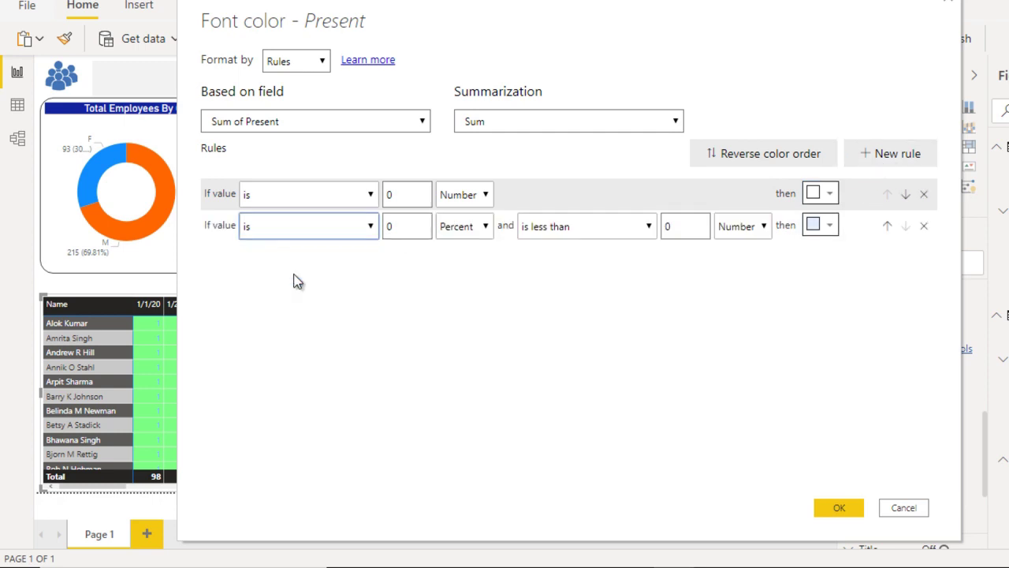
pyautogui.click(461, 231)
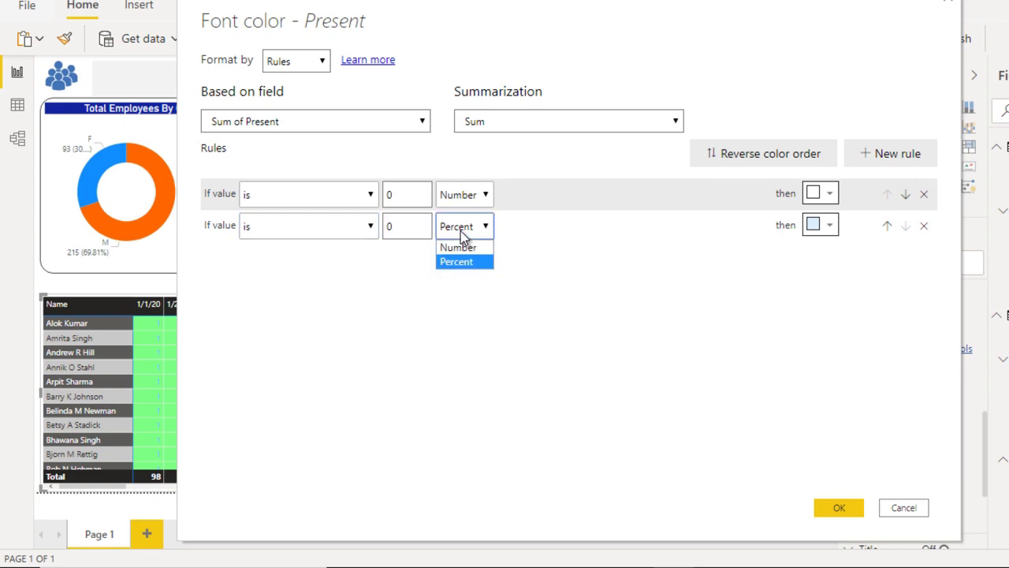
pyautogui.click(457, 248)
pyautogui.click(403, 225)
pyautogui.moveTo(403, 224); pyautogui.dragTo(382, 227)
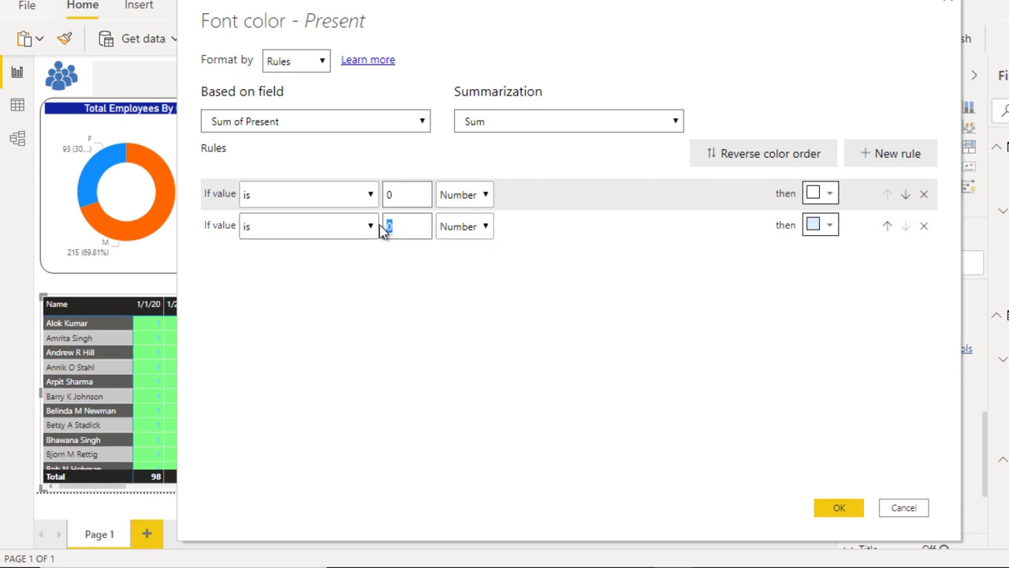
pyautogui.write('1')
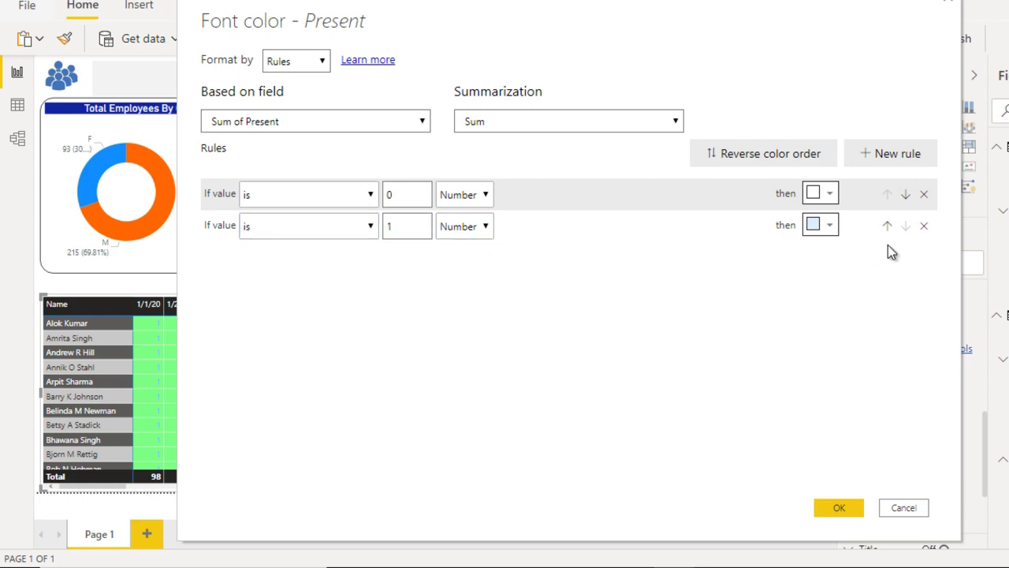
pyautogui.click(820, 224)
pyautogui.click(717, 269)
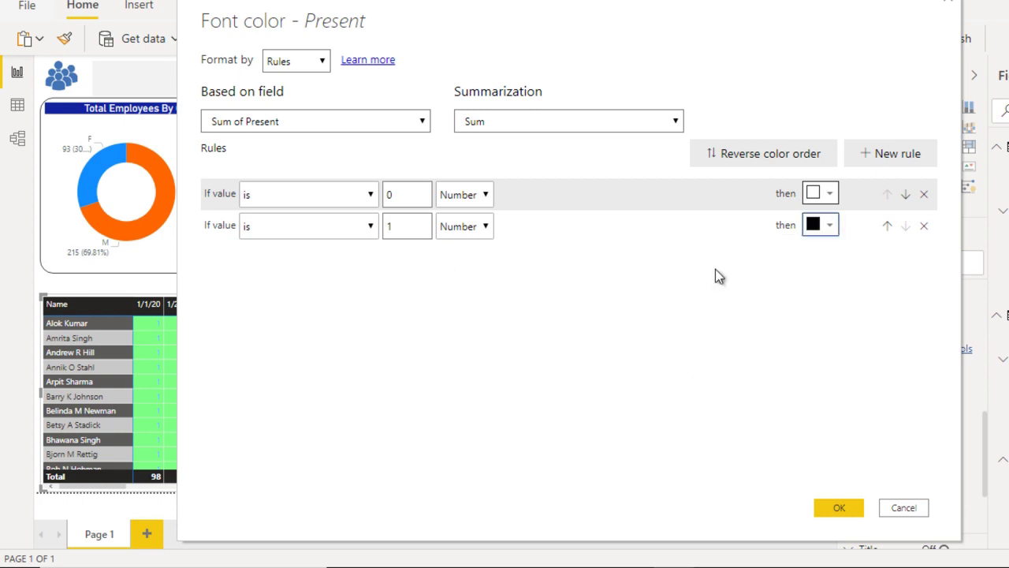
pyautogui.click(834, 510)
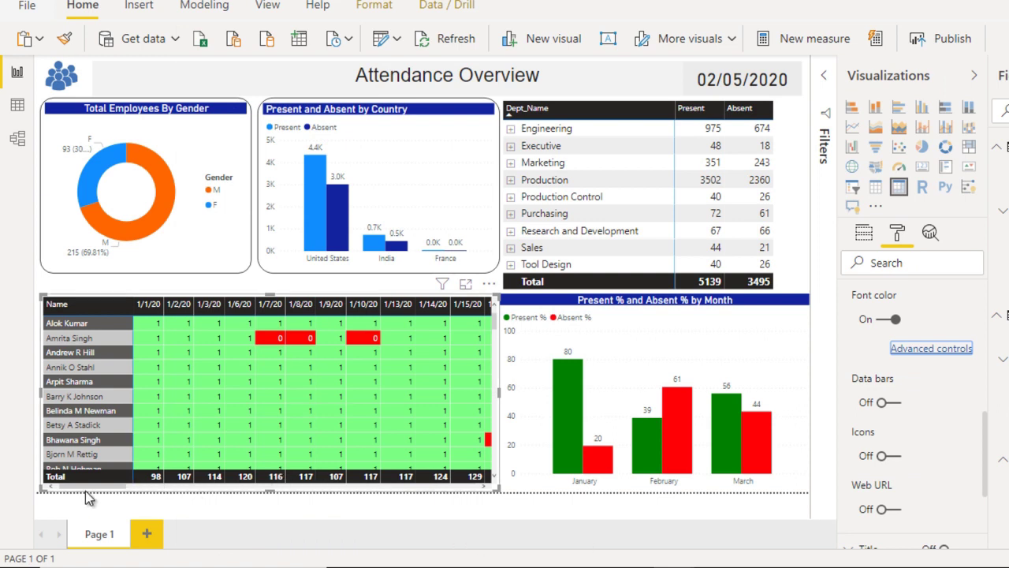
# - Check the background and font colors across the dates of the employee matrix, from January through late March
pyautogui.moveTo(83, 485); pyautogui.dragTo(344, 487)
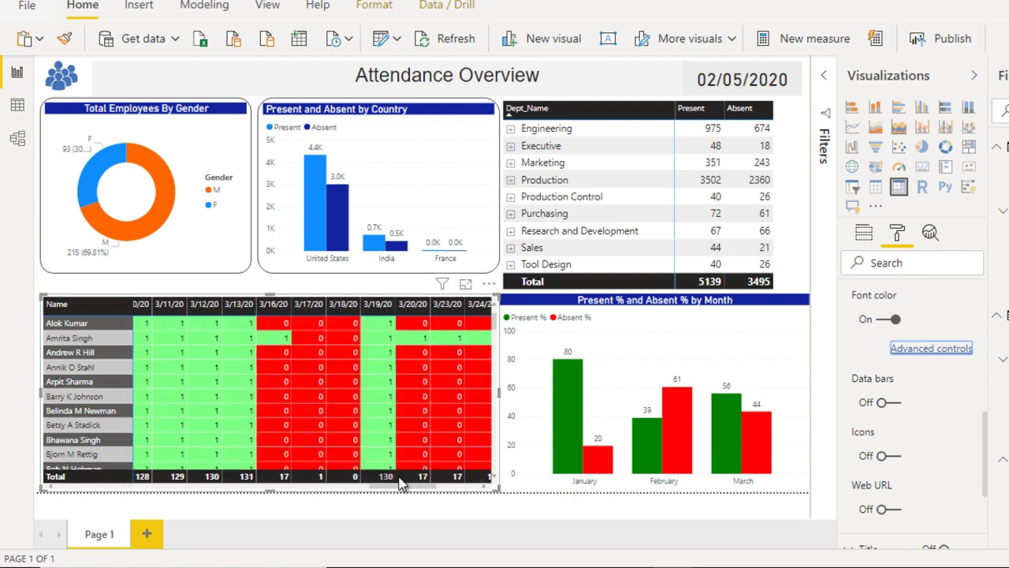
pyautogui.moveTo(283, 491); pyautogui.dragTo(68, 488)
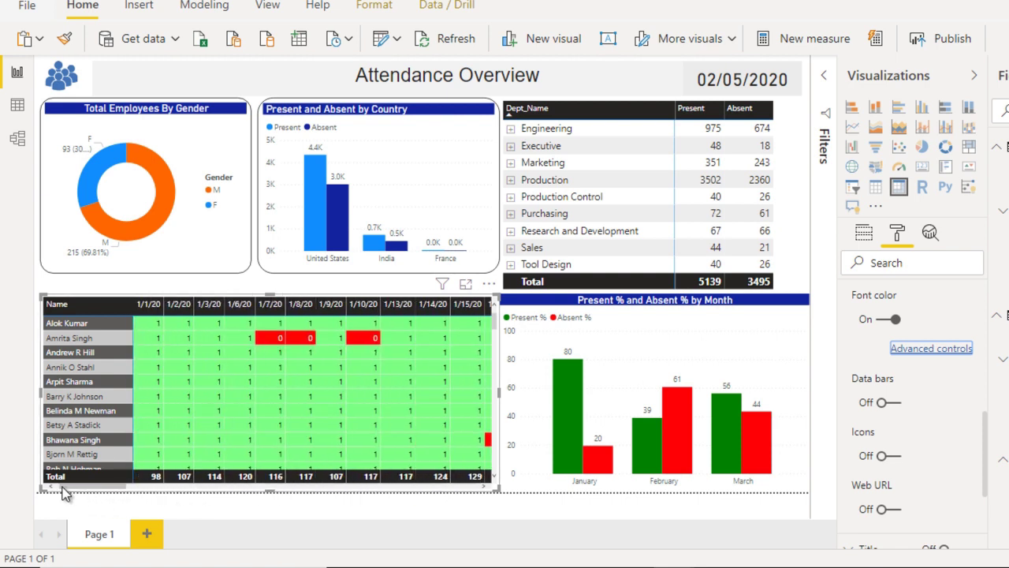
pyautogui.click(259, 286)
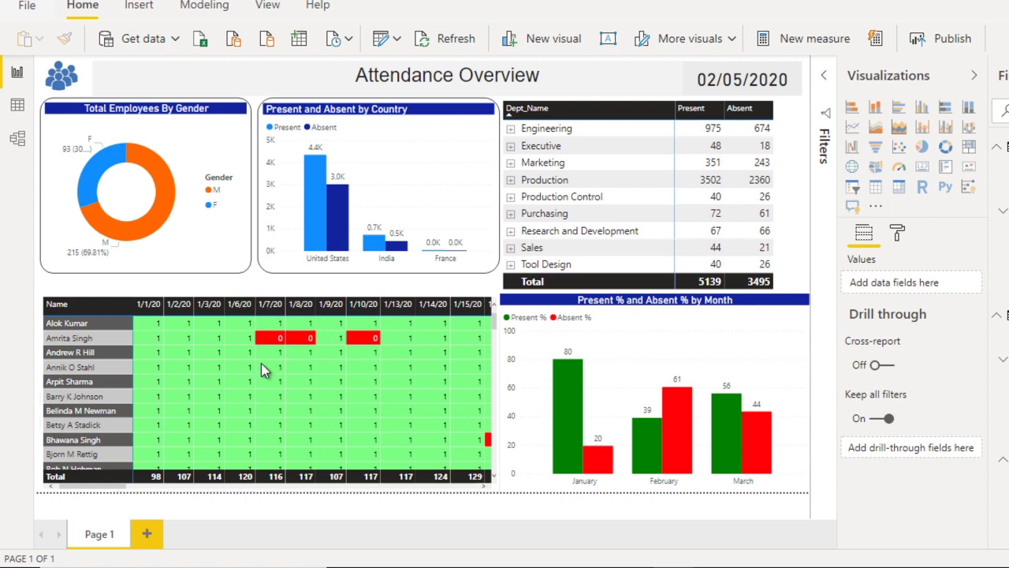
# - Shorten the Total Employees By Gender and Present and Absent by Country charts from below to the same height
pyautogui.click(152, 269)
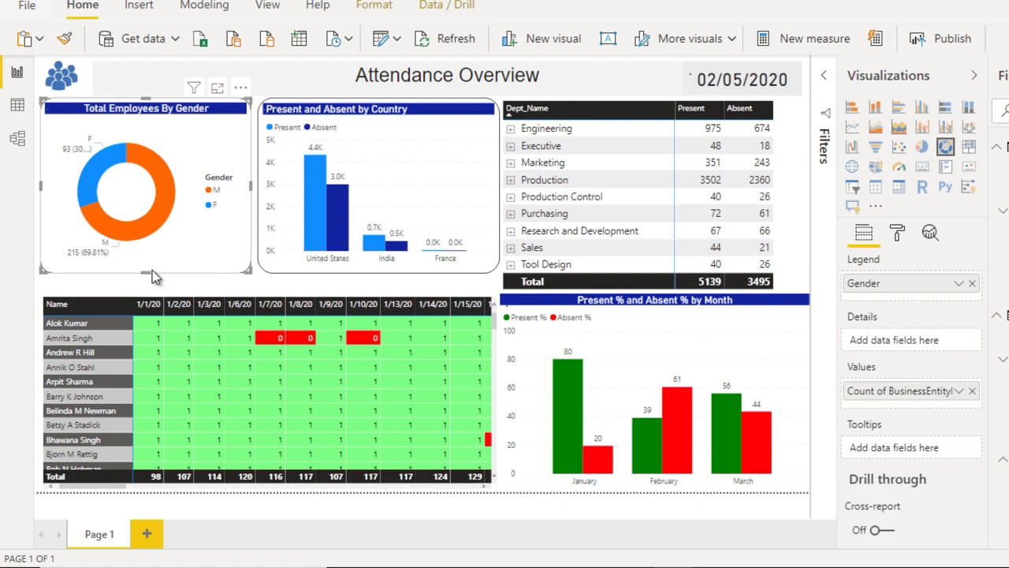
pyautogui.moveTo(145, 271); pyautogui.dragTo(146, 243)
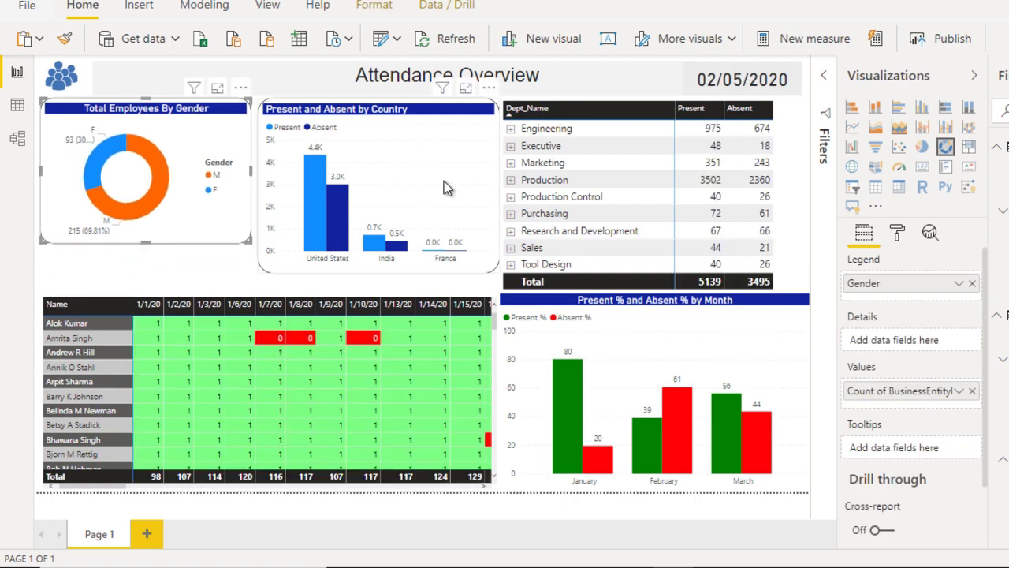
pyautogui.click(406, 256)
pyautogui.moveTo(376, 274); pyautogui.dragTo(377, 246)
pyautogui.click(331, 280)
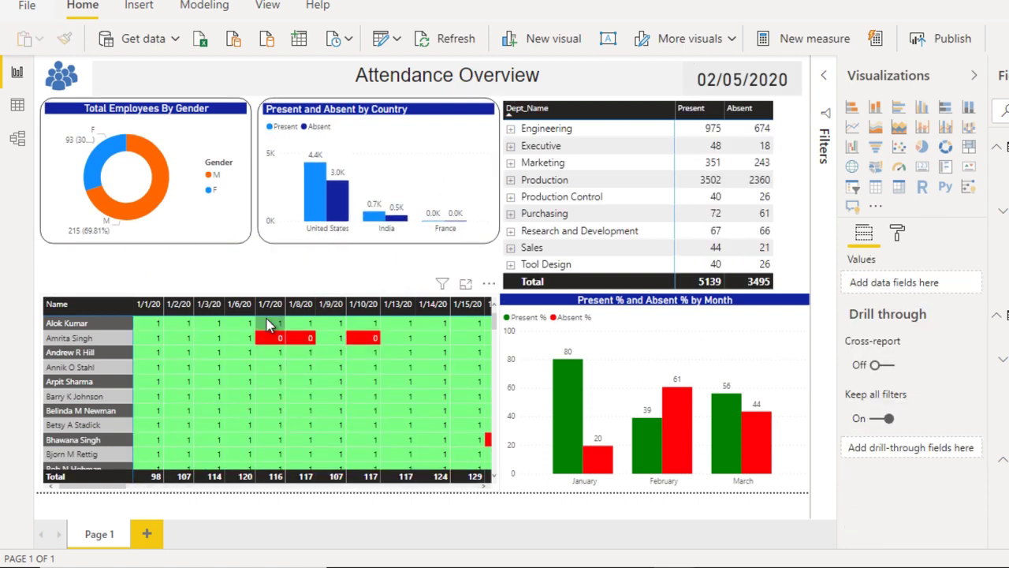
# - Lower the top edge of the employee matrix to free space above it, and clear its cell selection
pyautogui.click(268, 325)
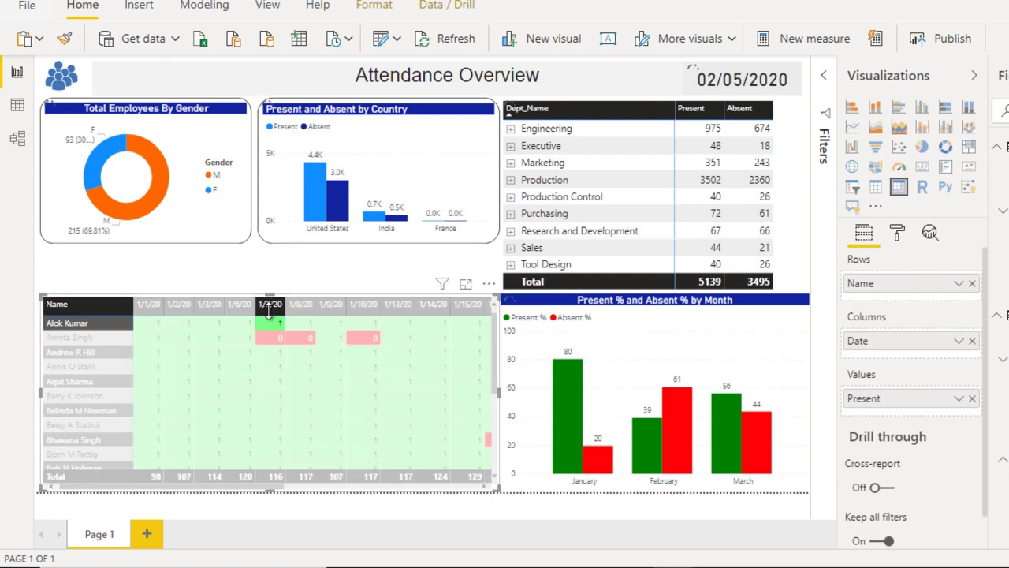
pyautogui.click(268, 322)
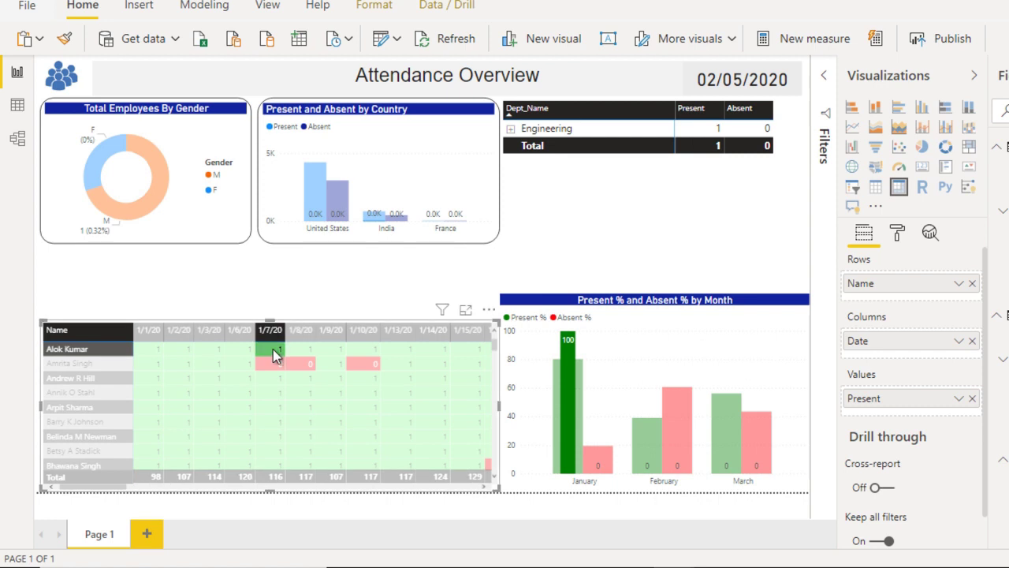
pyautogui.click(273, 349)
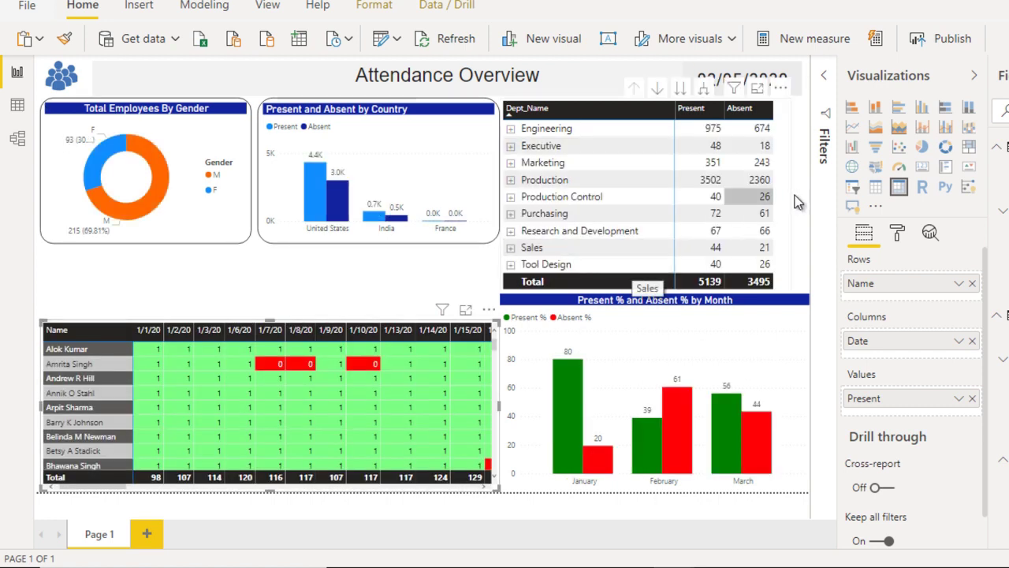
pyautogui.click(462, 263)
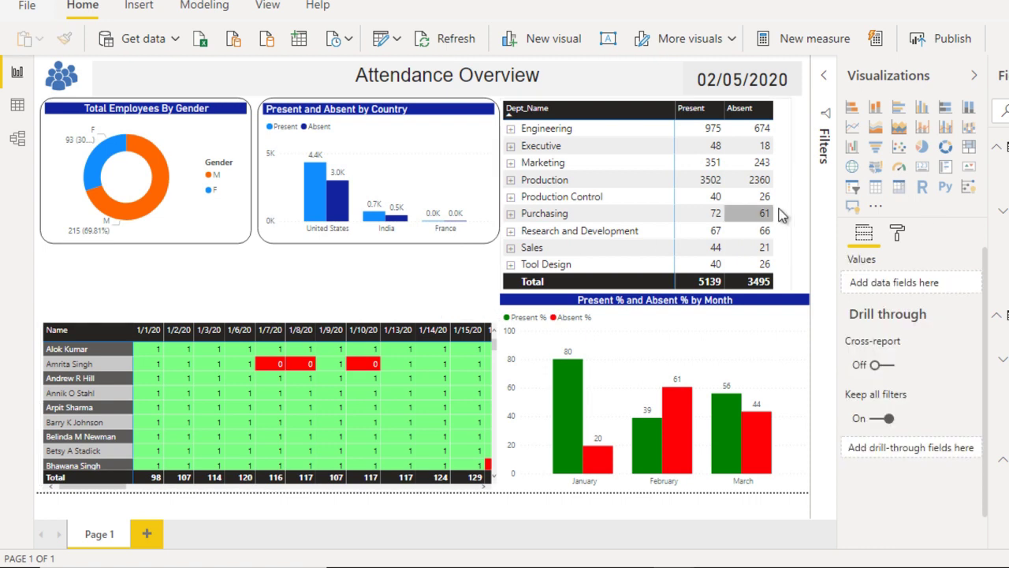
# - Add a slicer on the Attendace Date field between the upper charts and the employee matrix, tall enough for its range slider
pyautogui.click(854, 186)
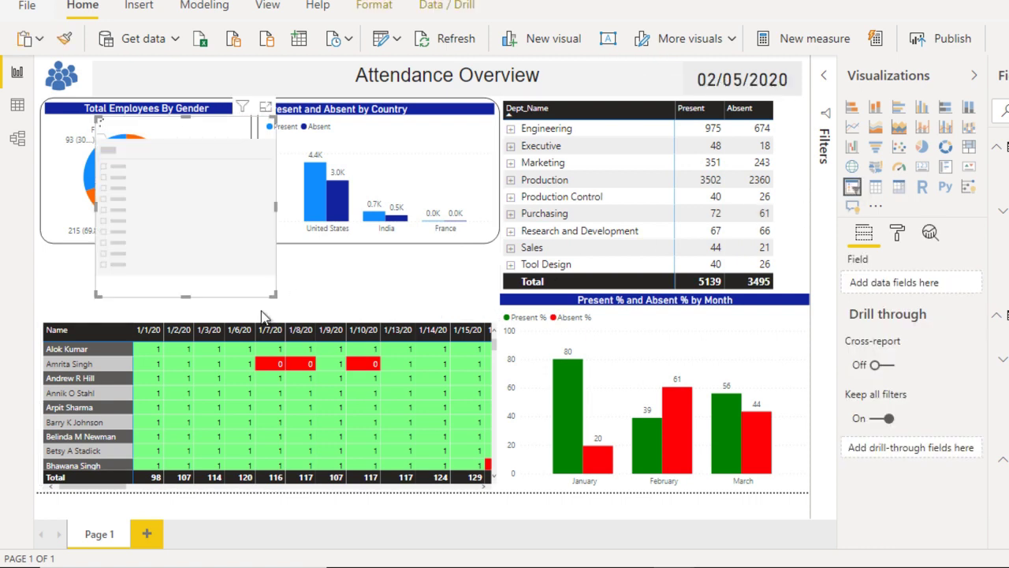
pyautogui.moveTo(176, 160); pyautogui.dragTo(139, 296)
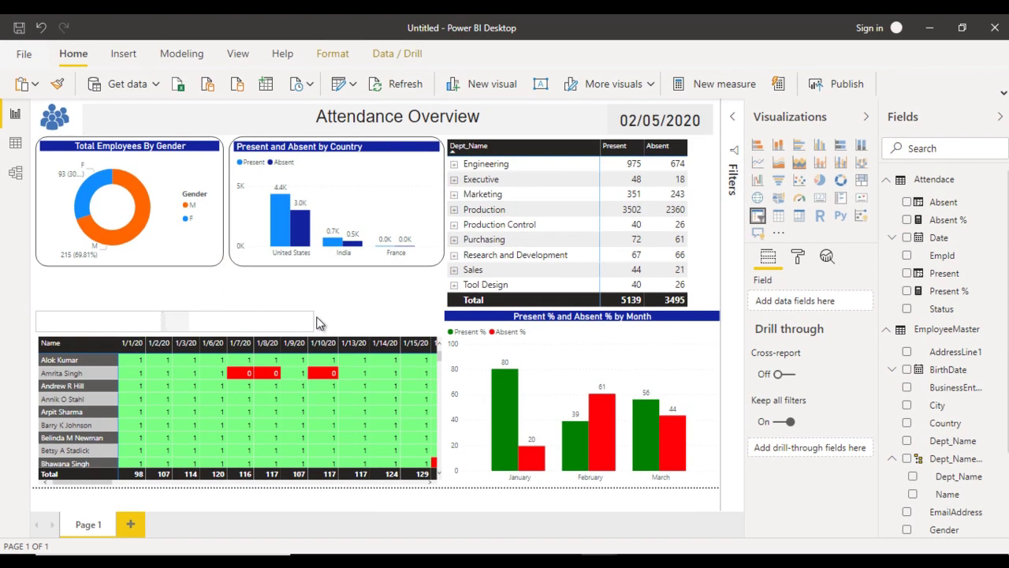
pyautogui.click(316, 323)
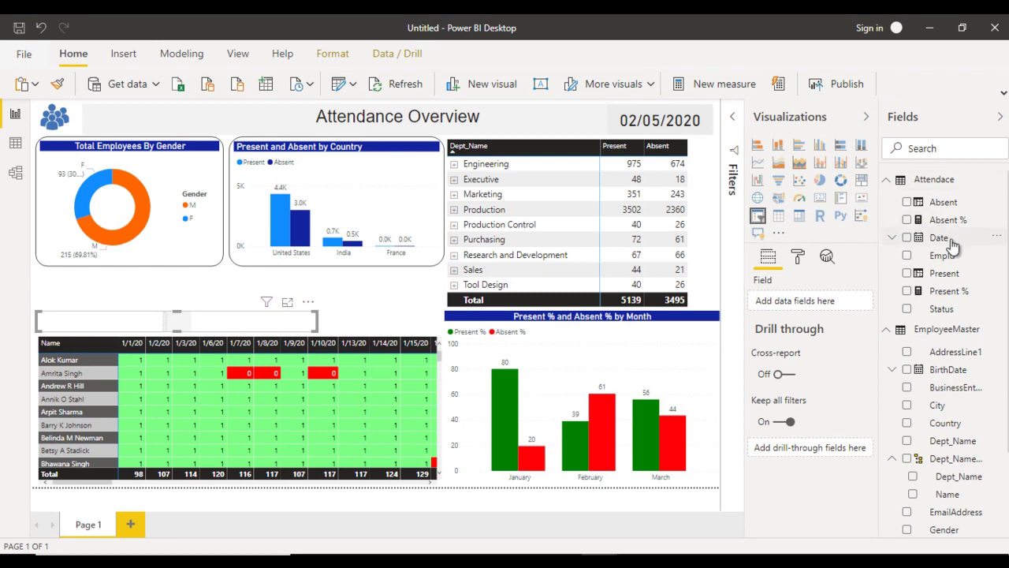
pyautogui.moveTo(951, 251); pyautogui.dragTo(816, 308)
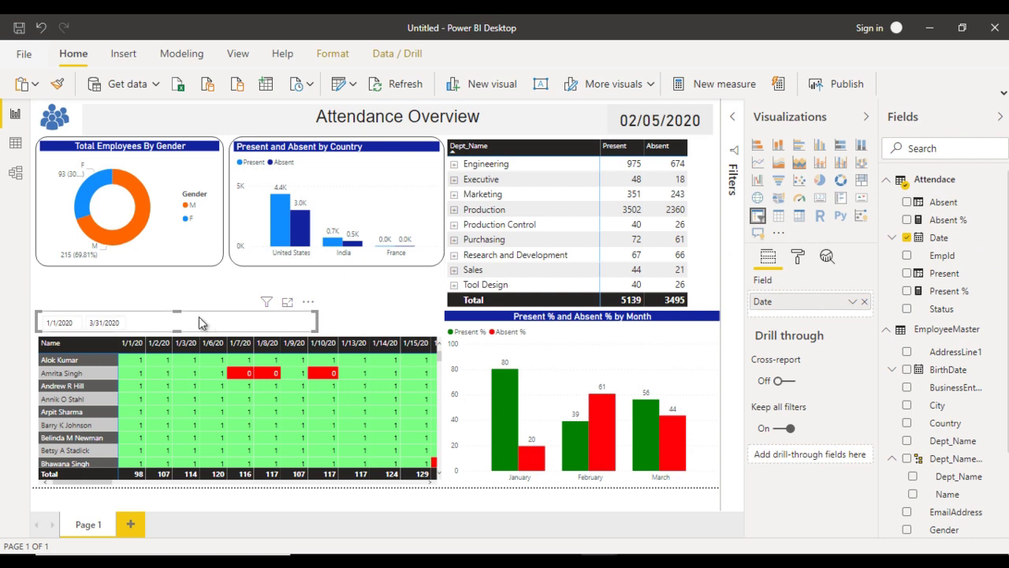
pyautogui.moveTo(175, 313); pyautogui.dragTo(181, 304)
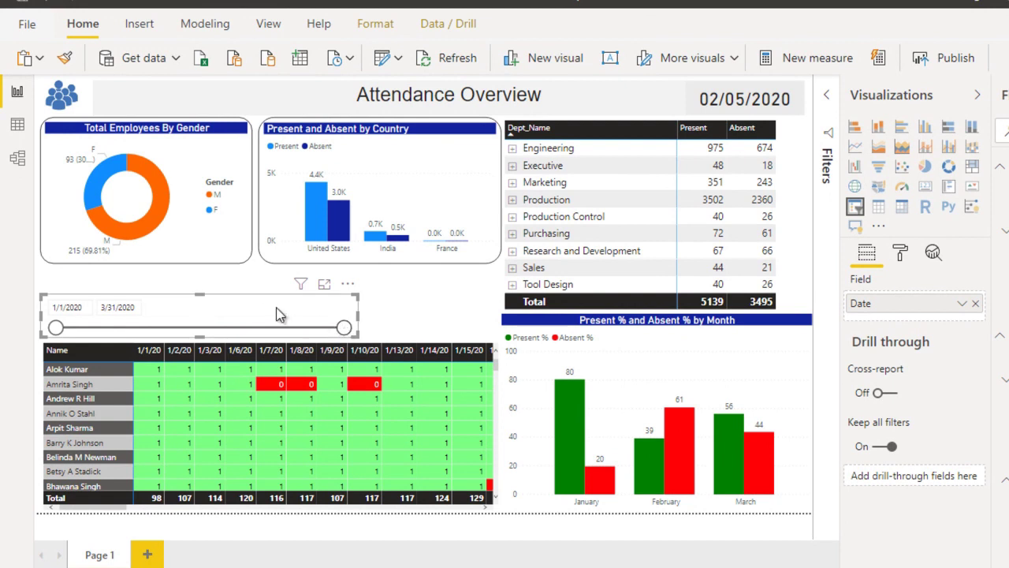
pyautogui.click(387, 312)
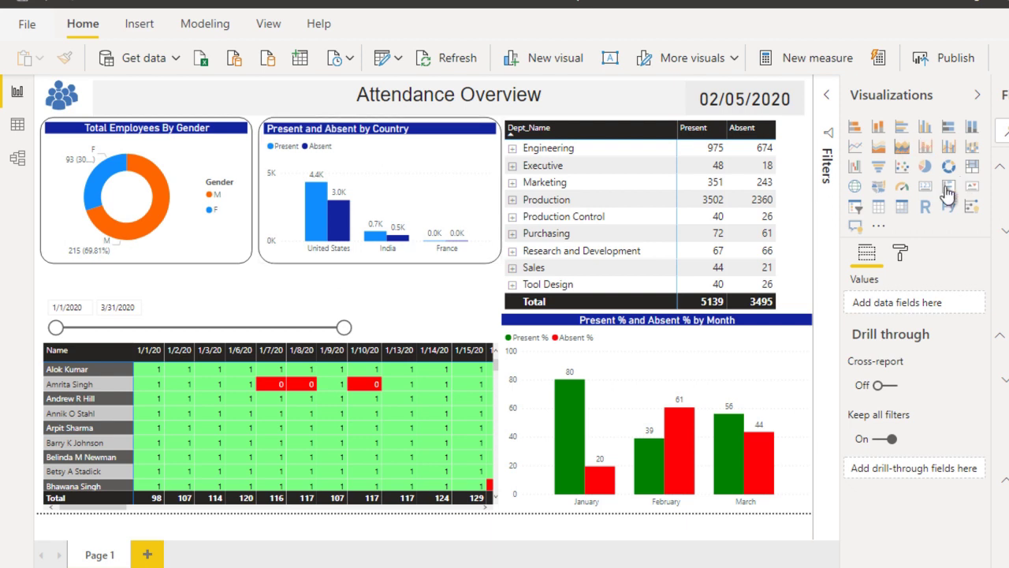
# - Add a small slicer on the EmployeeMaster Name field beside the date slicer, above the employee matrix
pyautogui.click(854, 207)
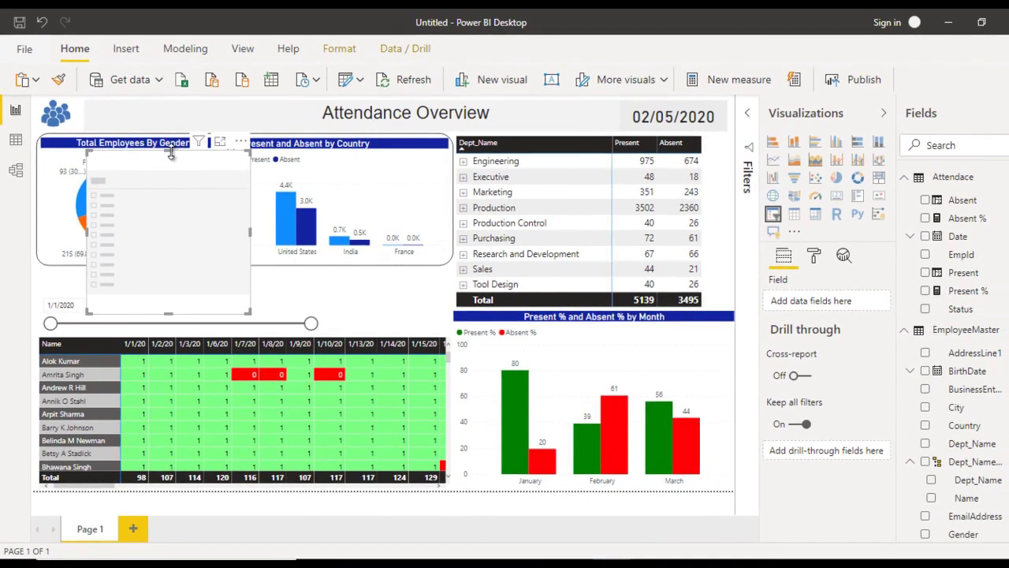
pyautogui.moveTo(170, 154); pyautogui.dragTo(329, 320)
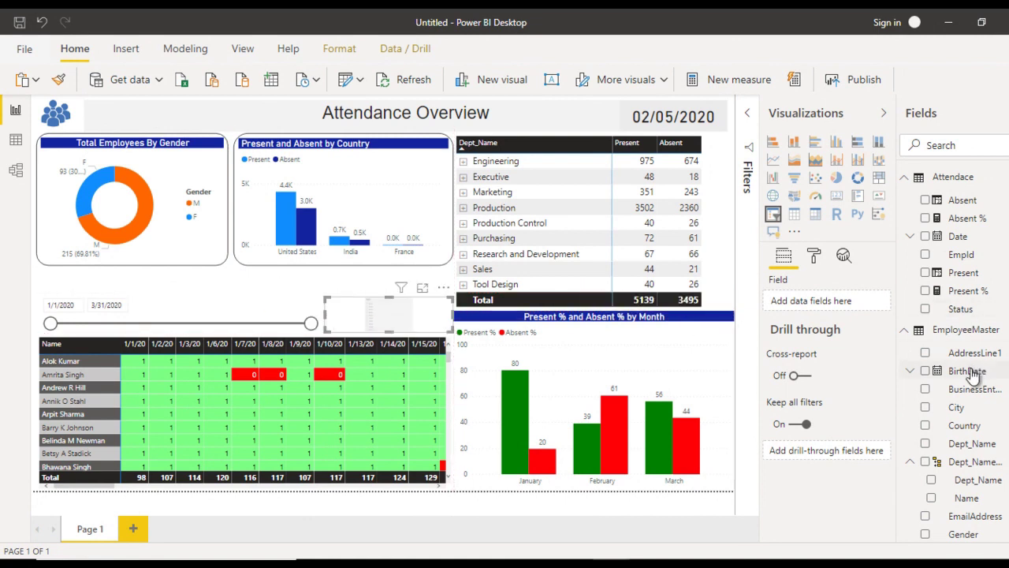
pyautogui.scroll(-3, 985, 507)
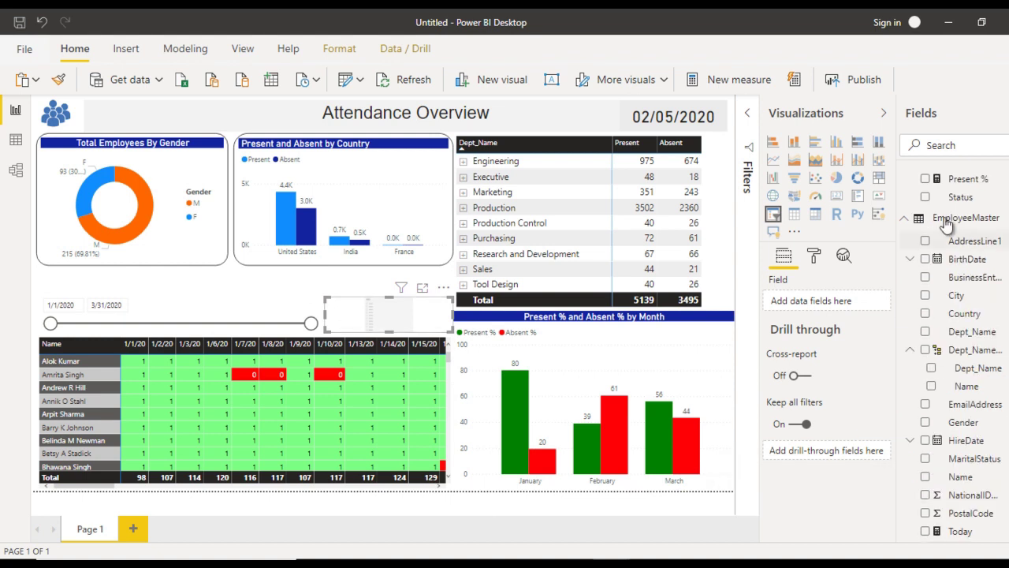
pyautogui.moveTo(960, 476); pyautogui.dragTo(844, 306)
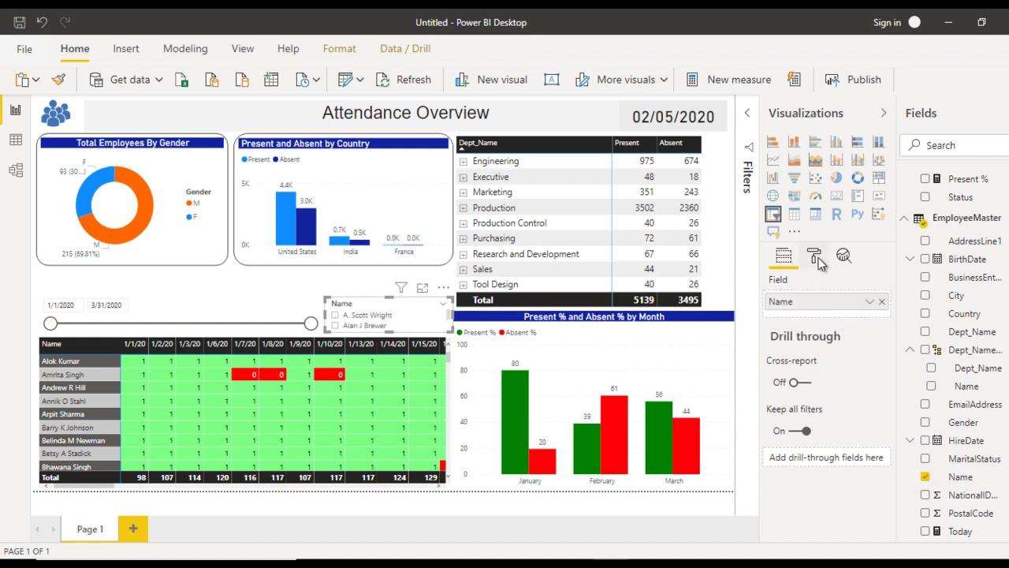
# - Turn on the Show "Select all" option in the Name slicer's selection controls
pyautogui.click(815, 257)
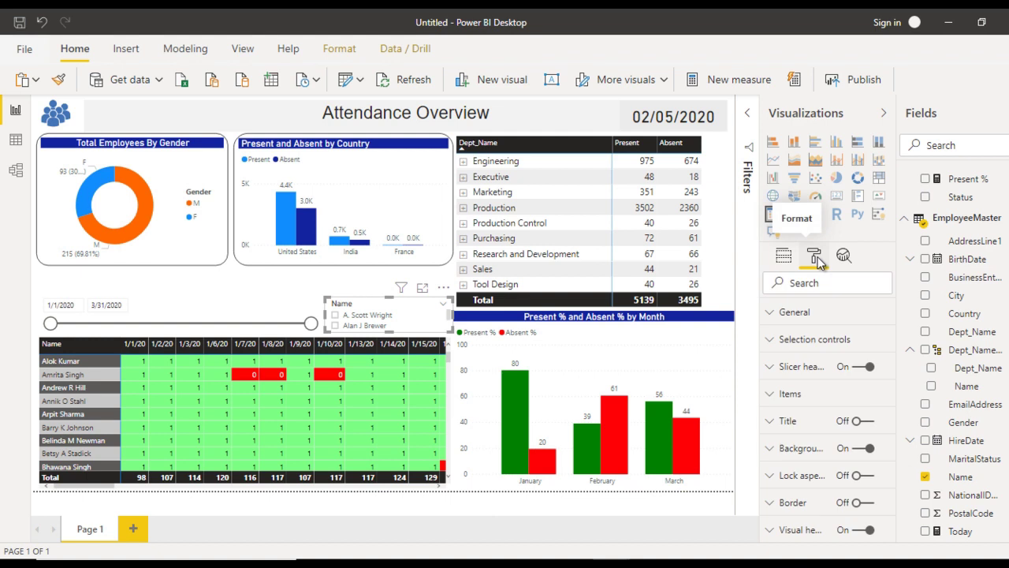
pyautogui.click(817, 341)
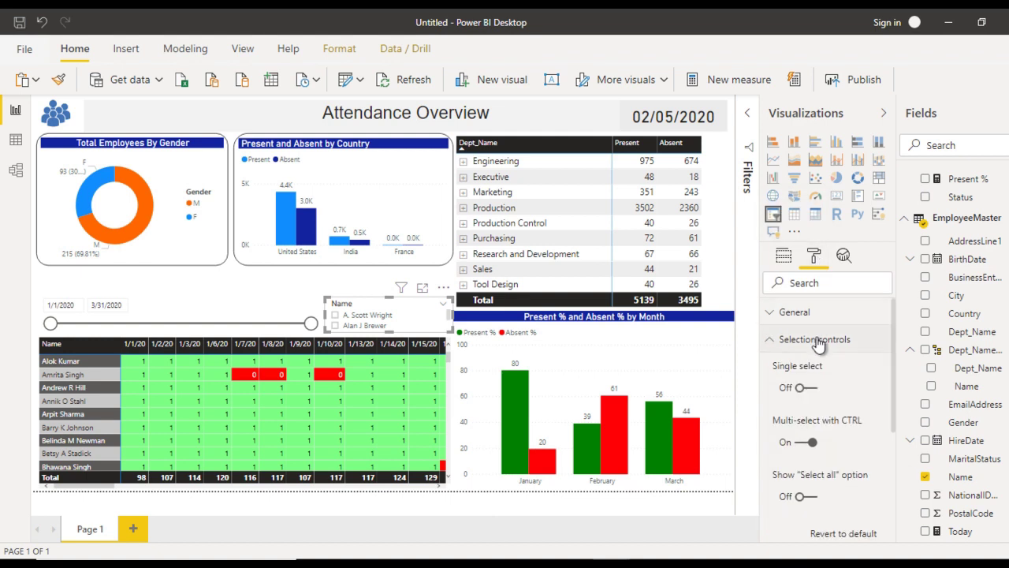
pyautogui.click(807, 498)
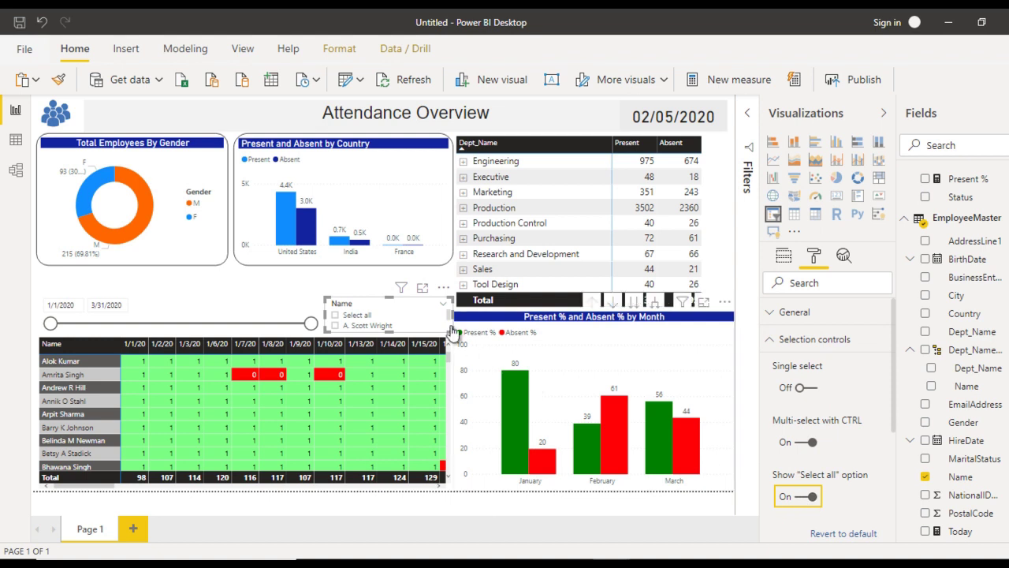
# - Change the Name slicer from a list to a dropdown and clear the visual selection
pyautogui.click(445, 306)
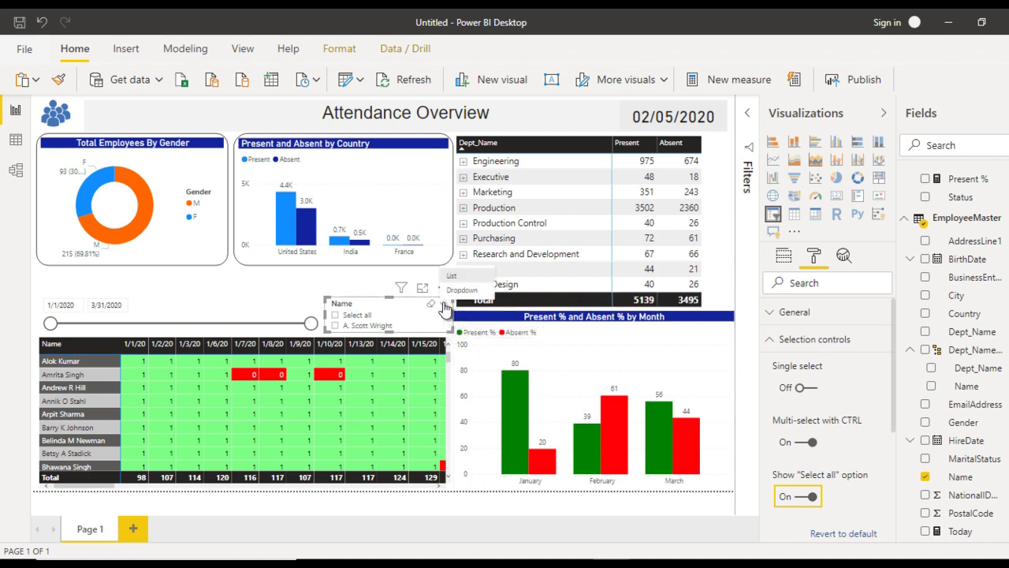
pyautogui.click(462, 290)
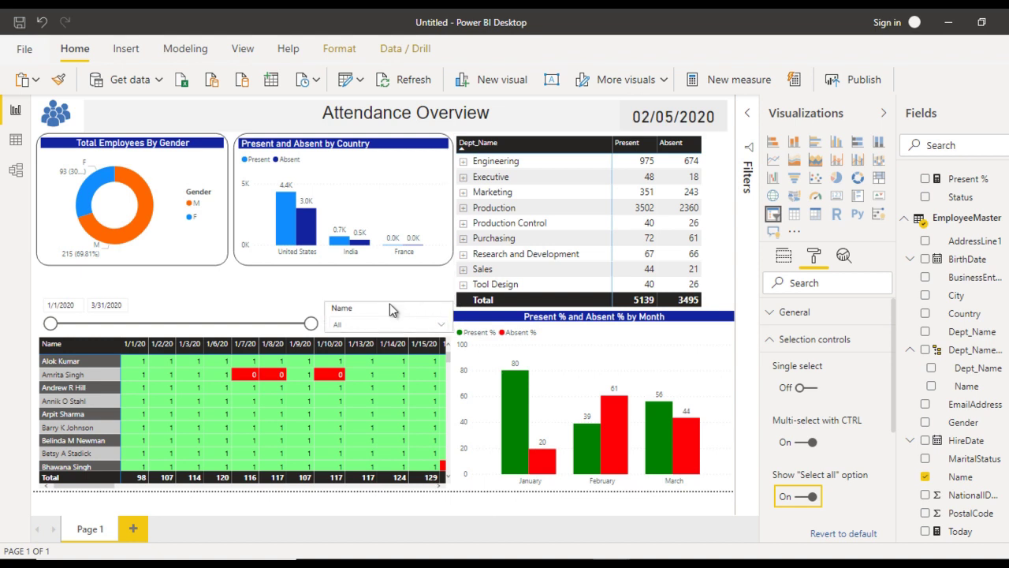
pyautogui.click(371, 281)
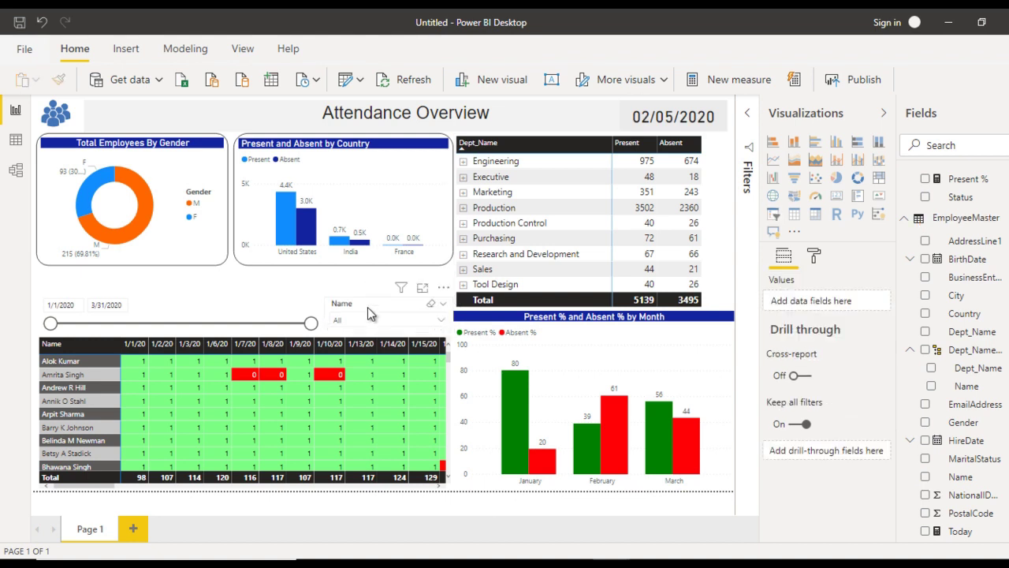
# - Turn on the Name slicer's border and increase its radius to give the slicer rounded corners
pyautogui.click(367, 306)
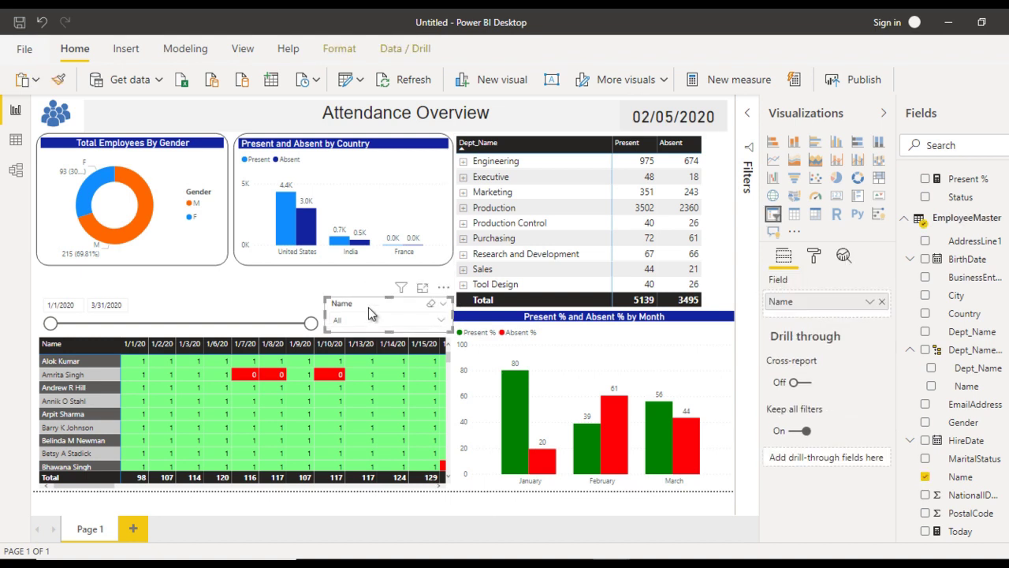
pyautogui.click(813, 255)
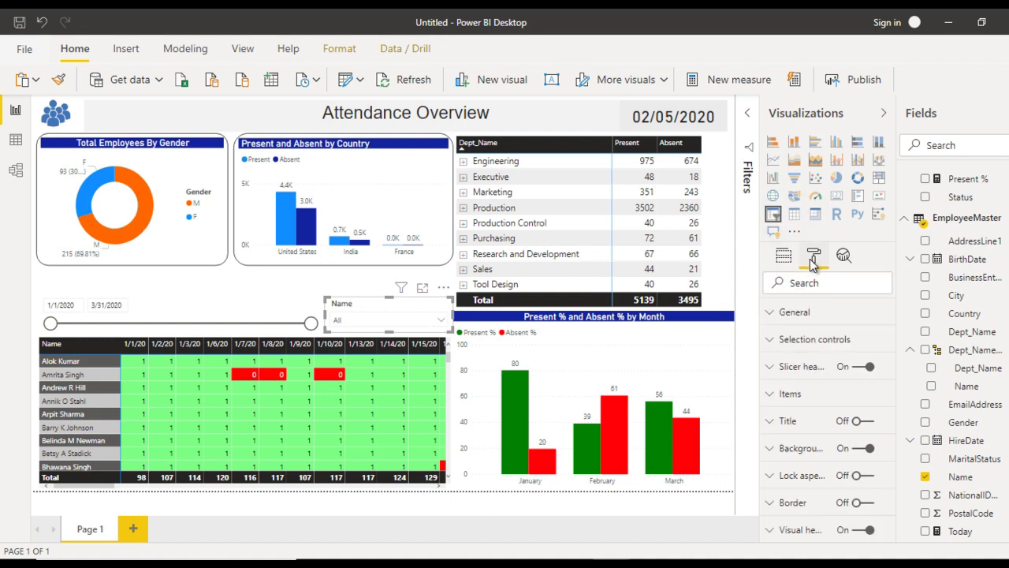
pyautogui.click(867, 503)
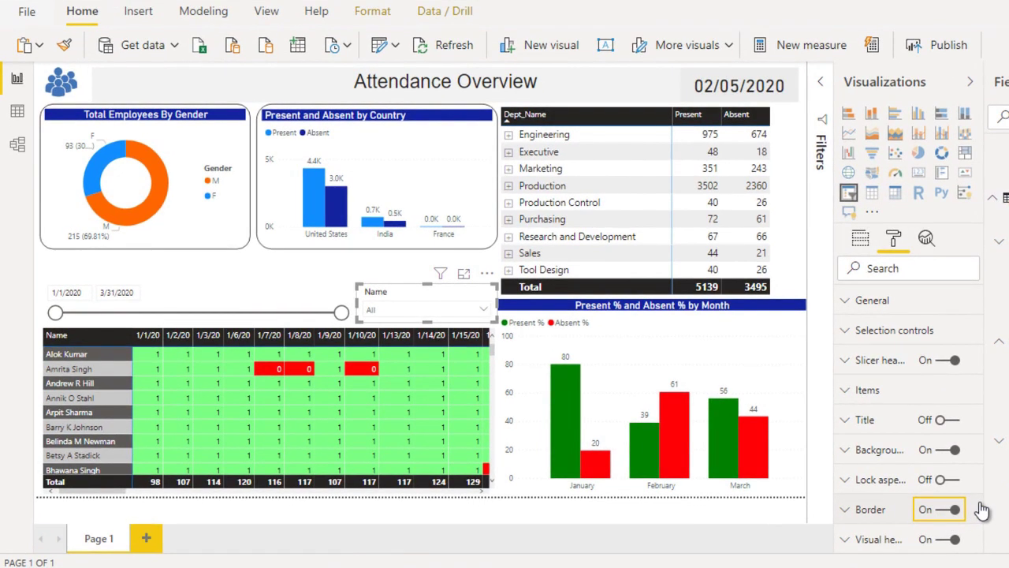
pyautogui.click(855, 514)
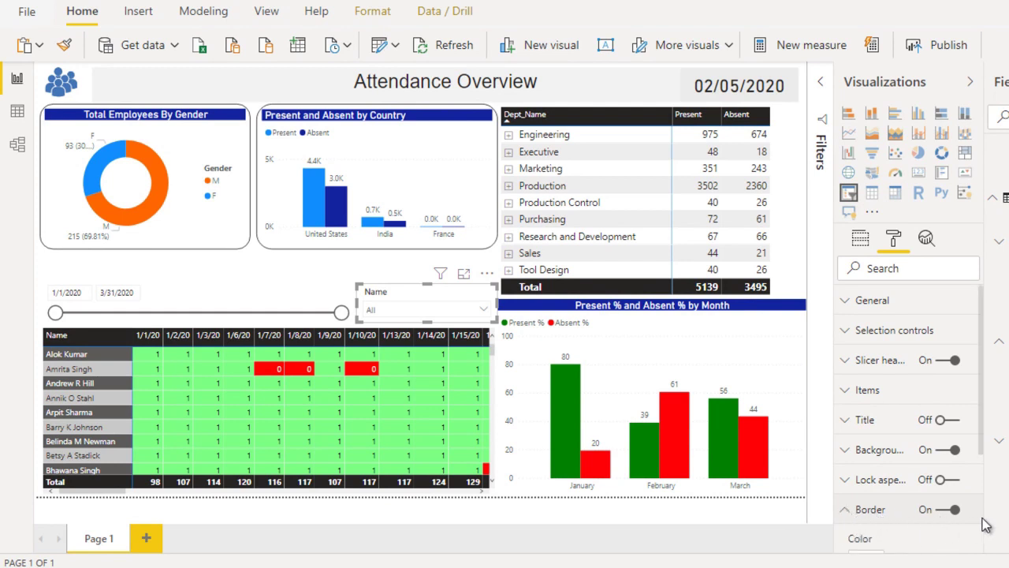
pyautogui.scroll(-3, 977, 522)
pyautogui.moveTo(896, 461); pyautogui.dragTo(949, 457)
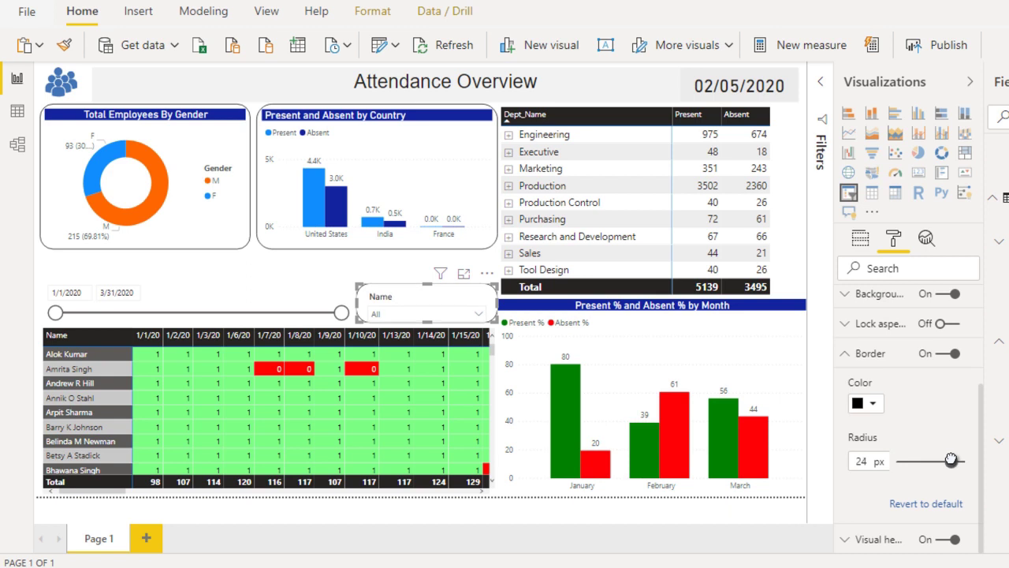
pyautogui.moveTo(952, 457); pyautogui.dragTo(919, 458)
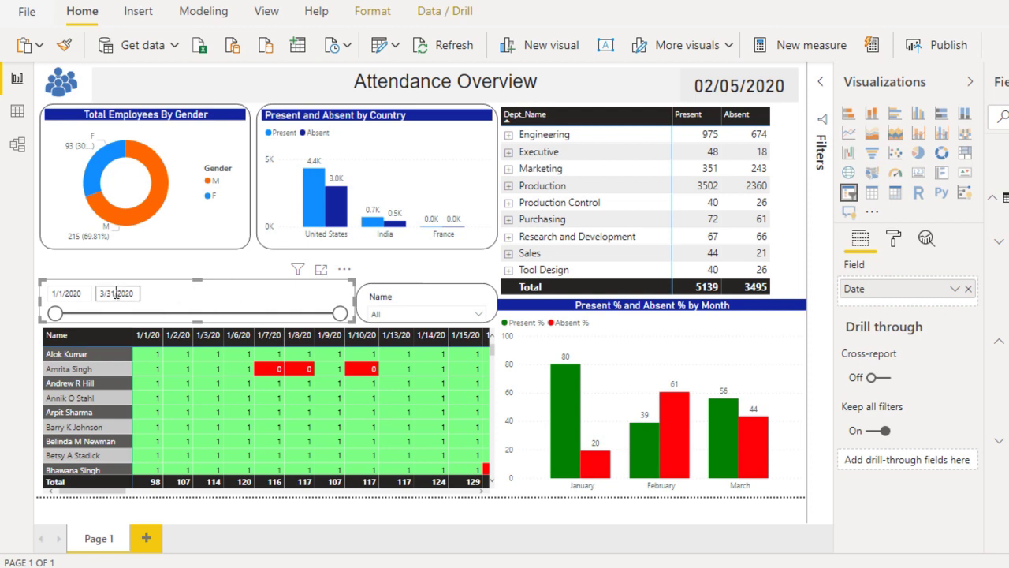
# - Give the date slicer a border and a White, 10% darker background with about 48% transparency
pyautogui.click(895, 243)
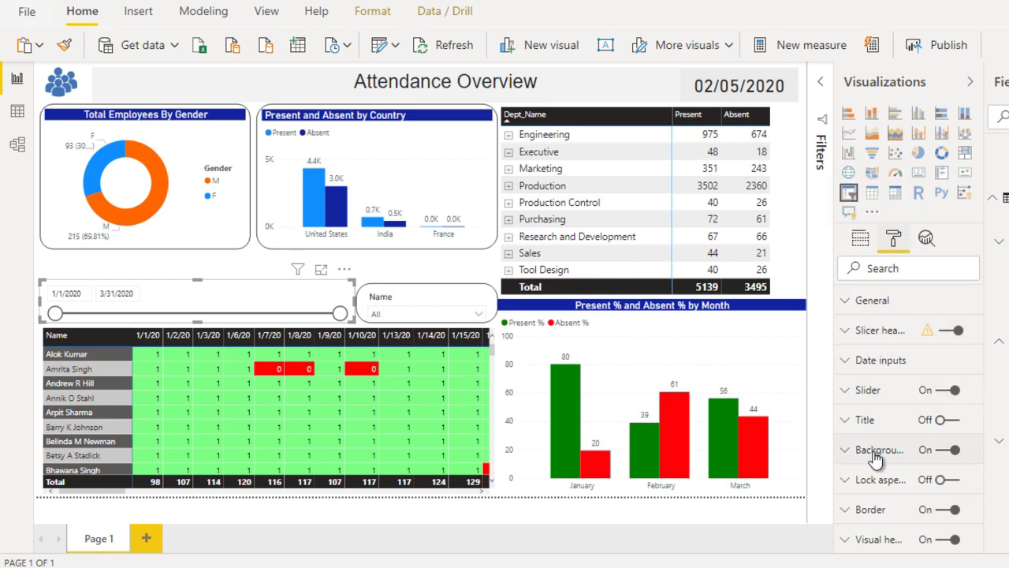
pyautogui.click(937, 456)
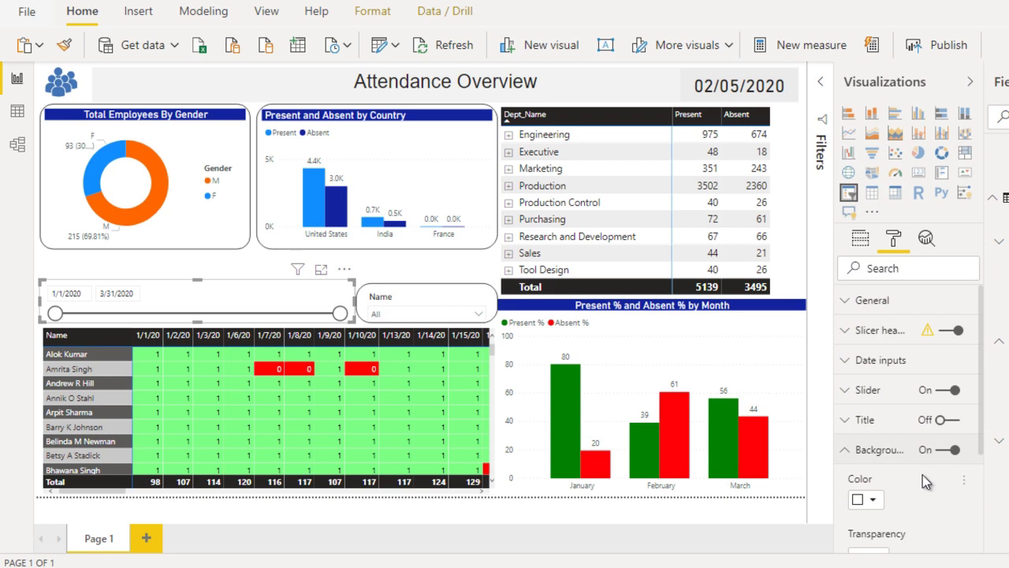
pyautogui.click(872, 501)
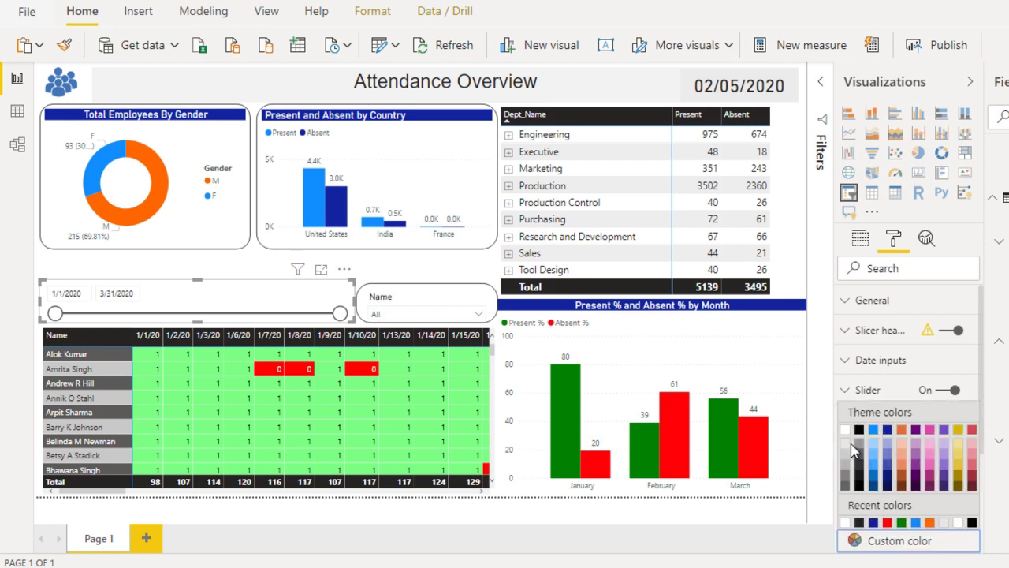
pyautogui.click(844, 443)
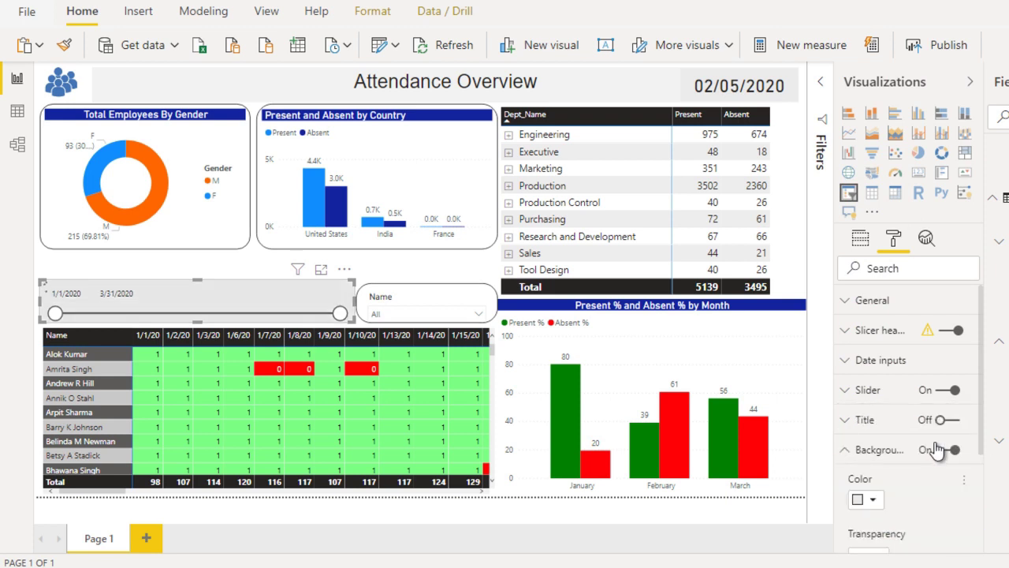
pyautogui.scroll(-2, 985, 444)
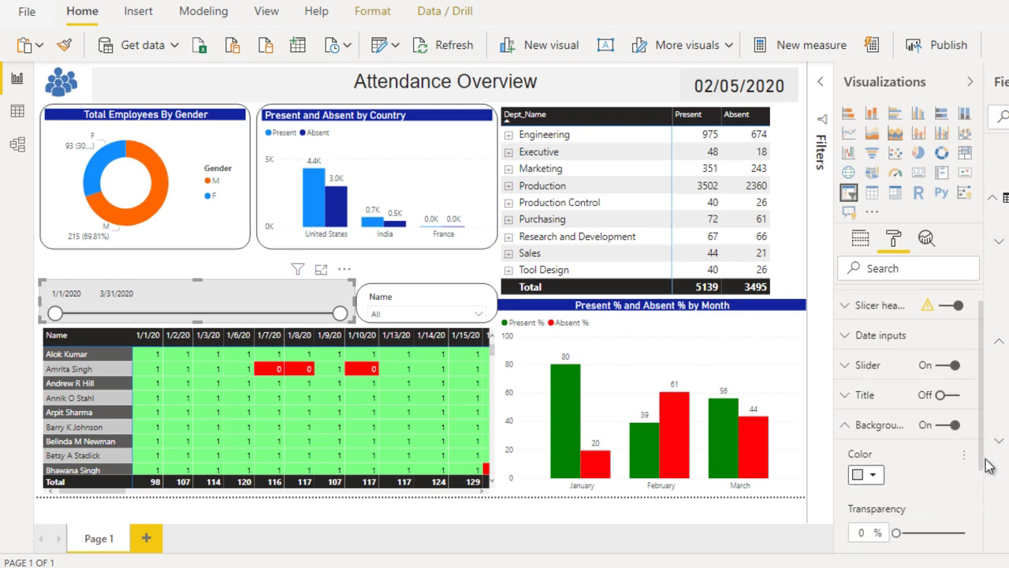
pyautogui.moveTo(896, 473); pyautogui.dragTo(931, 474)
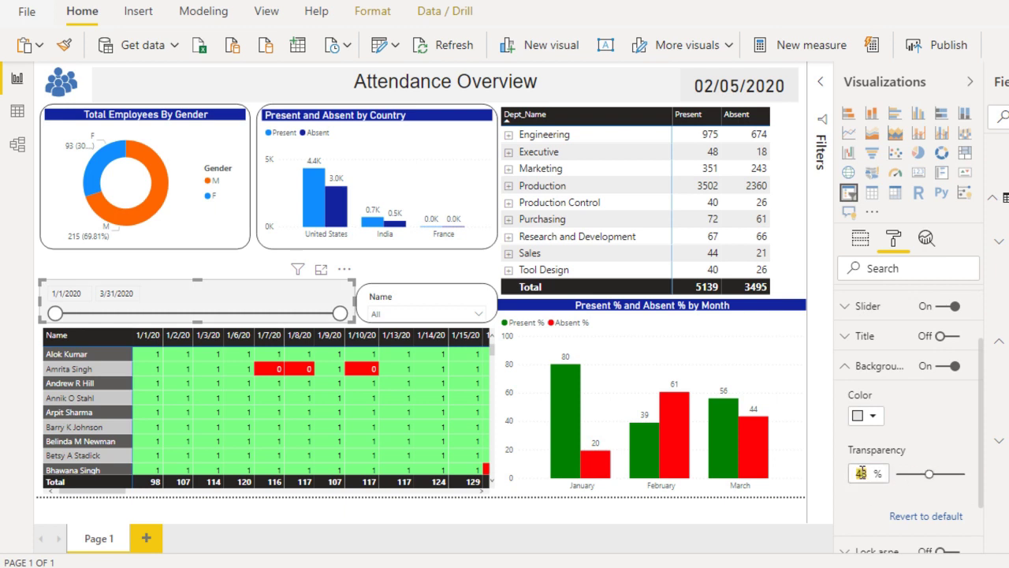
# - Set the Name slicer's background to White, 10% darker with 50% transparency
pyautogui.click(423, 277)
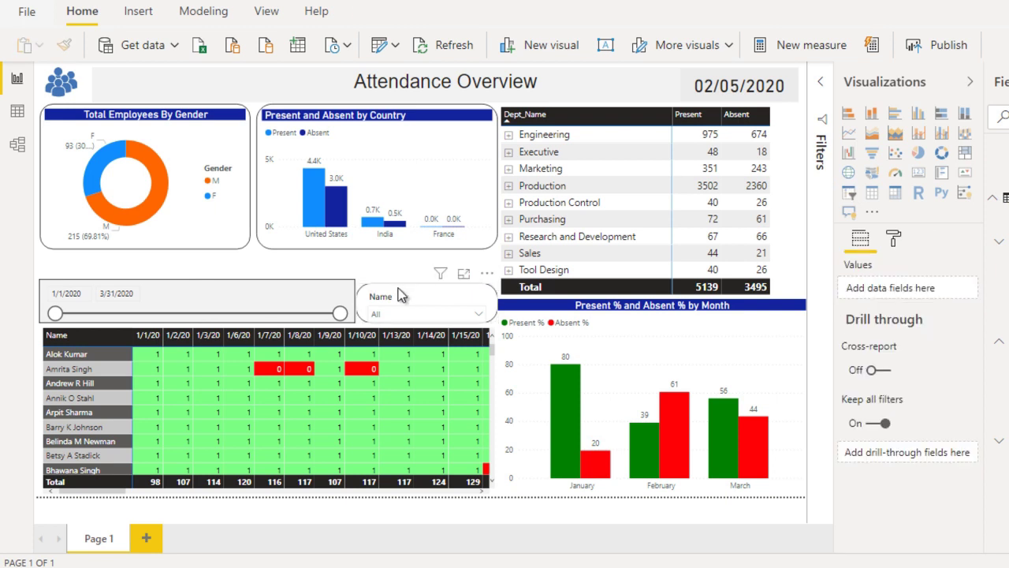
pyautogui.click(400, 294)
pyautogui.click(895, 242)
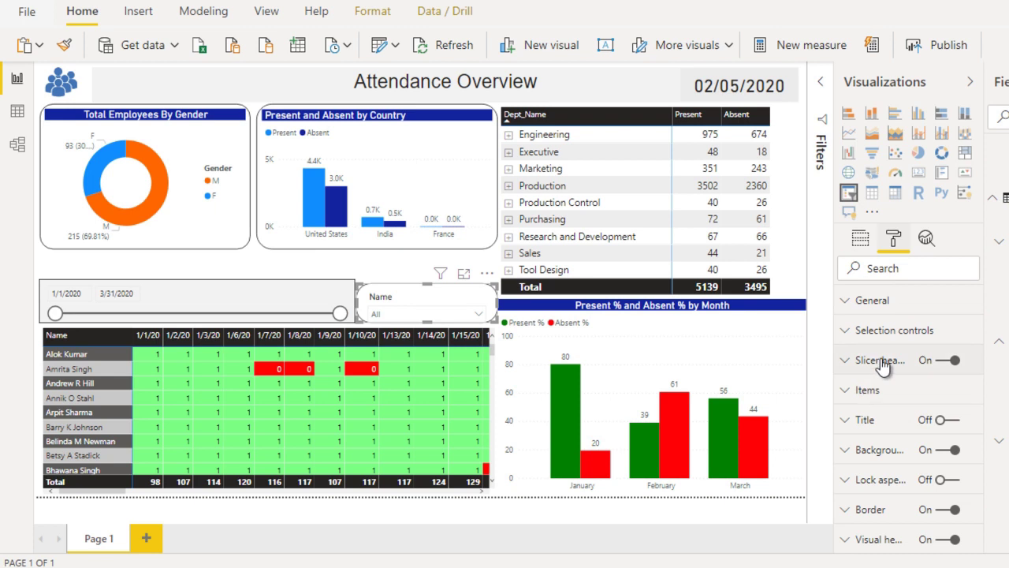
pyautogui.click(859, 450)
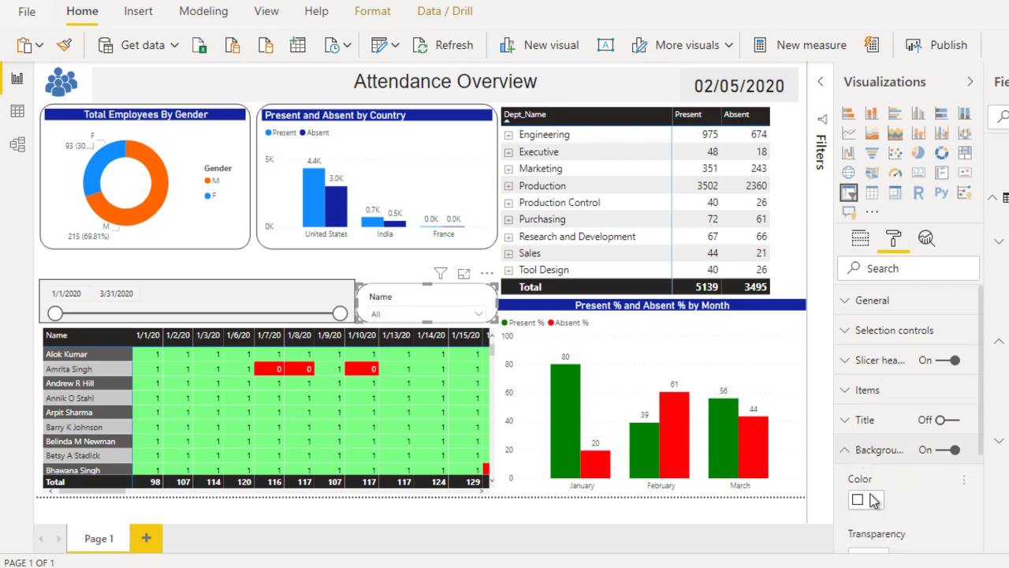
pyautogui.scroll(-2, 984, 450)
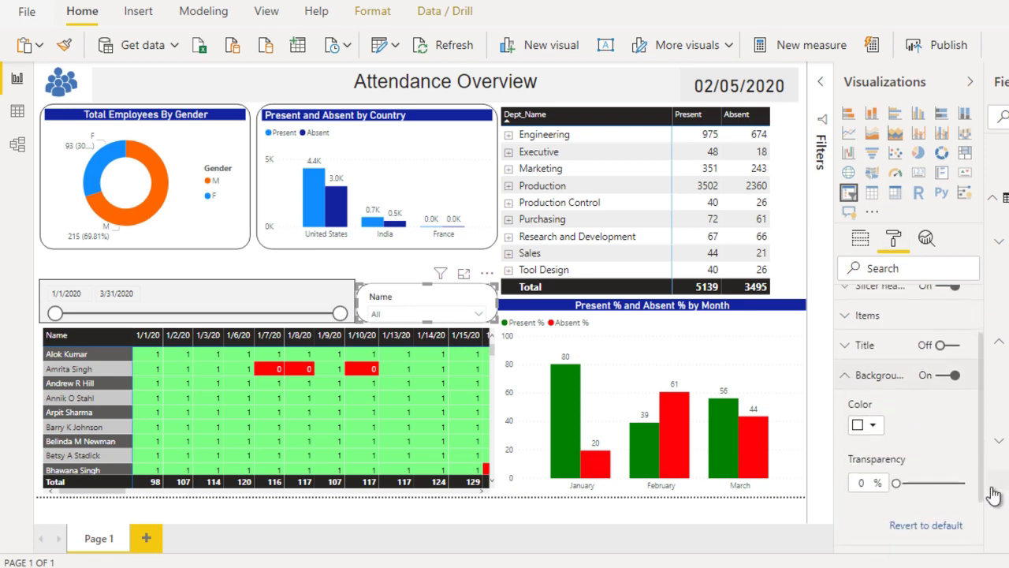
pyautogui.click(875, 425)
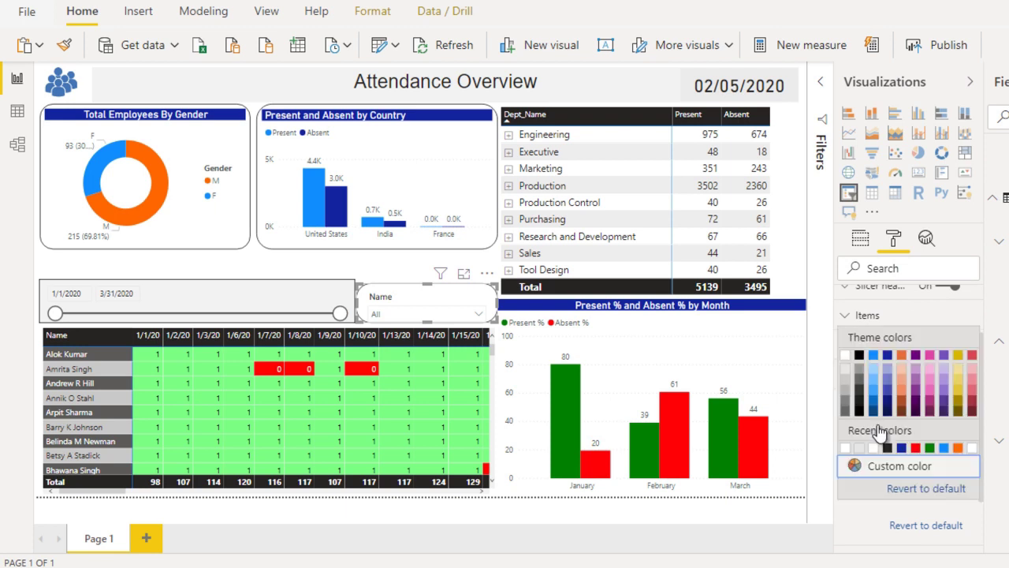
pyautogui.click(849, 374)
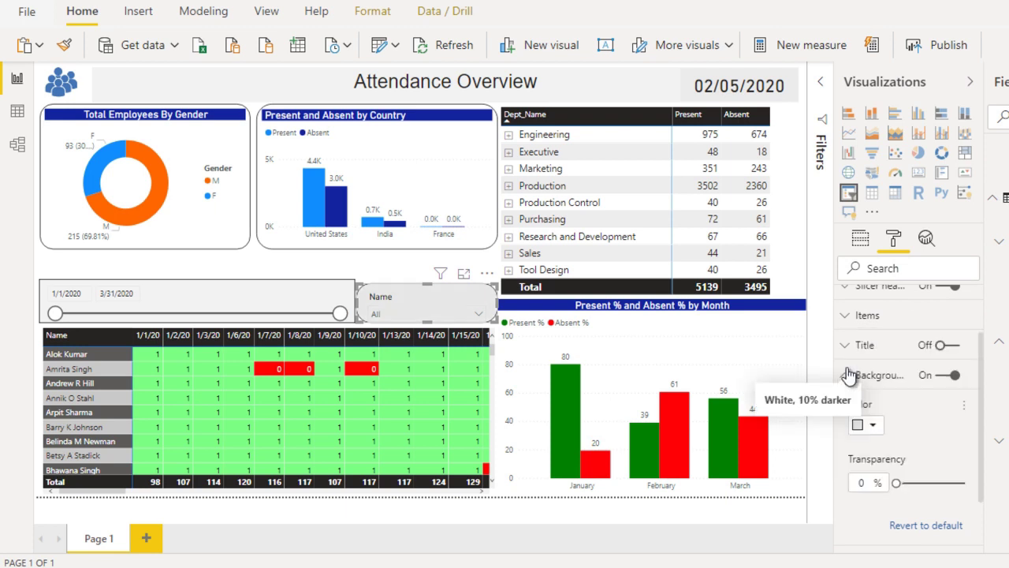
pyautogui.click(857, 480)
pyautogui.write('50')
pyautogui.press('Return')
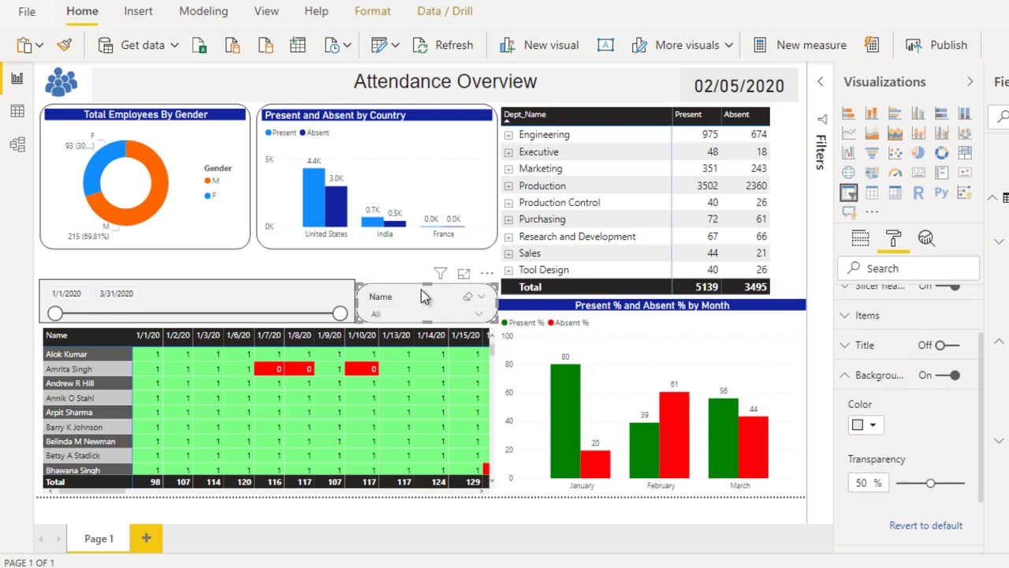
# - Raise the Name slicer's top edge level with the date slicer, and check that its dropdown list opens and closes
pyautogui.moveTo(425, 283); pyautogui.dragTo(425, 277)
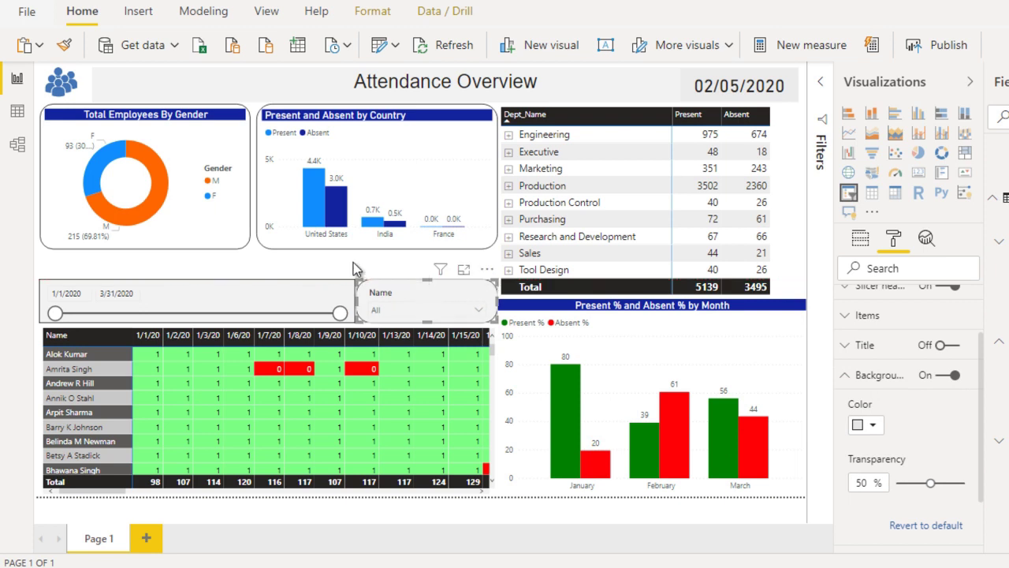
pyautogui.click(440, 311)
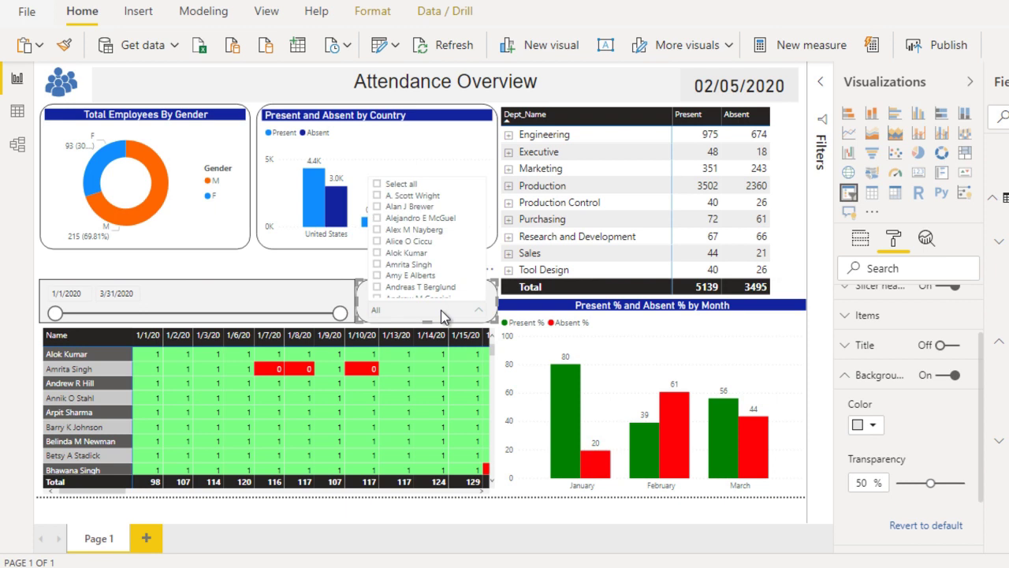
pyautogui.click(440, 309)
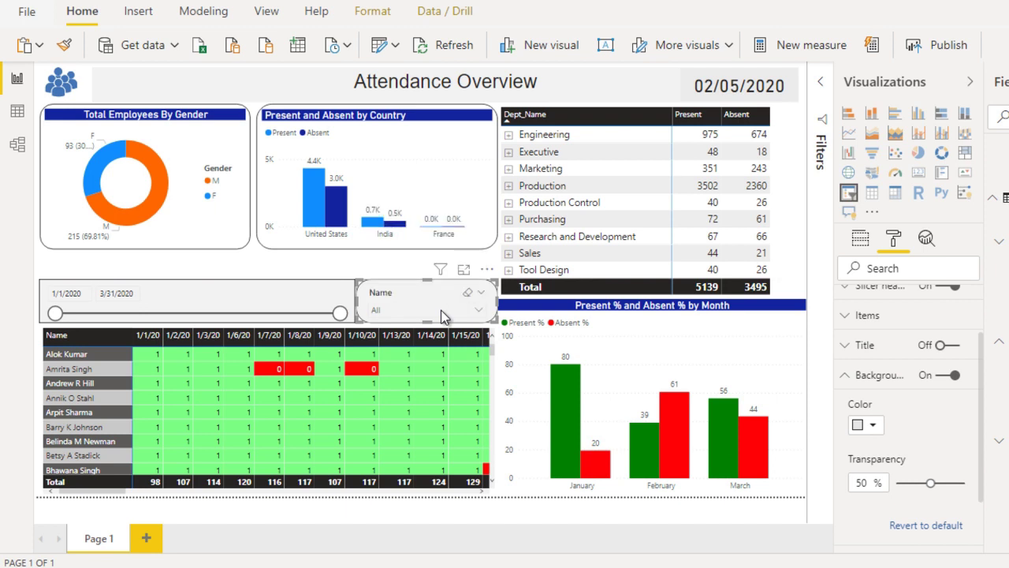
pyautogui.click(376, 267)
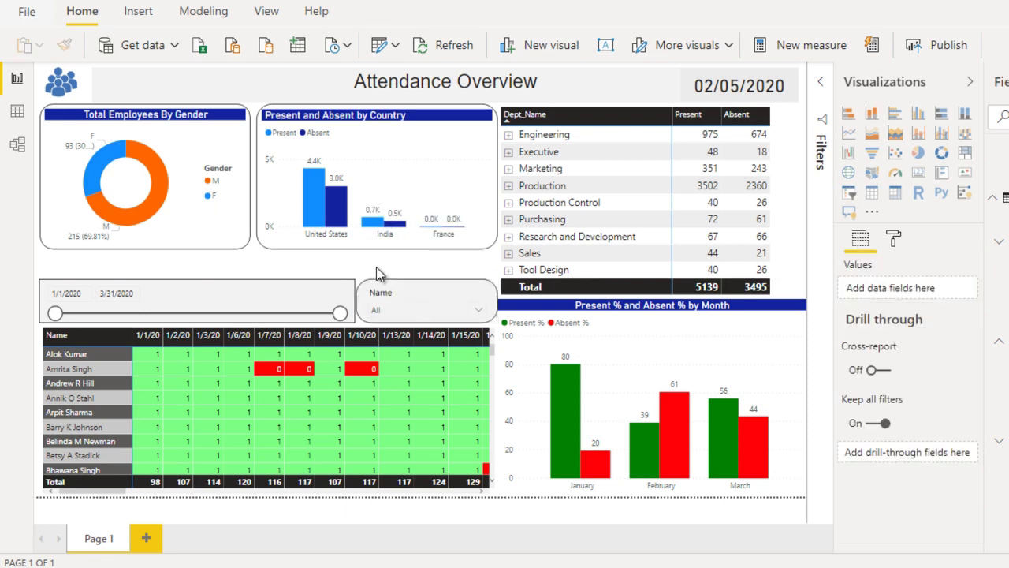
# - Turn off the Name slicer's header and turn on its title with the text "Employee Name"
pyautogui.click(415, 299)
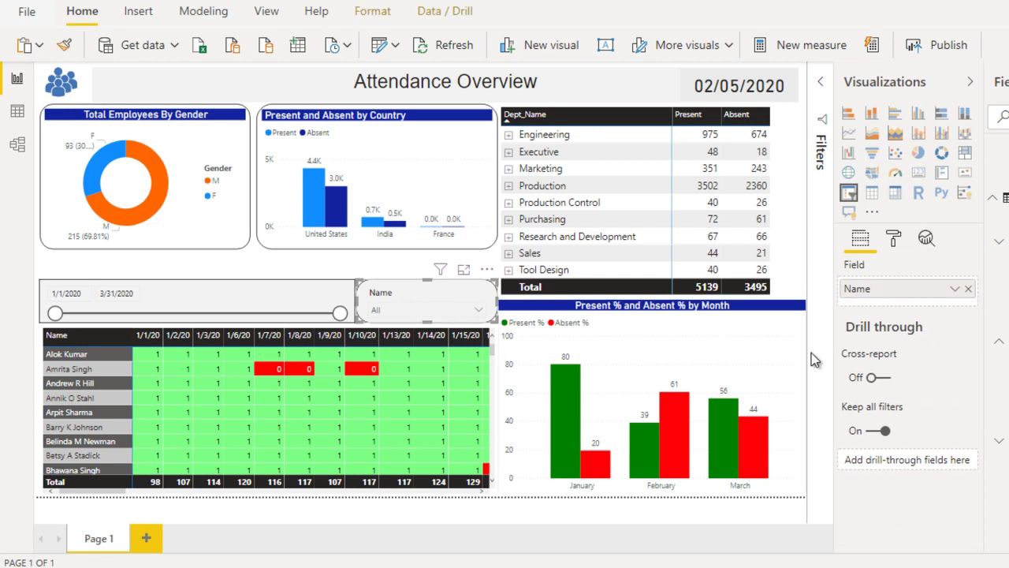
pyautogui.click(896, 240)
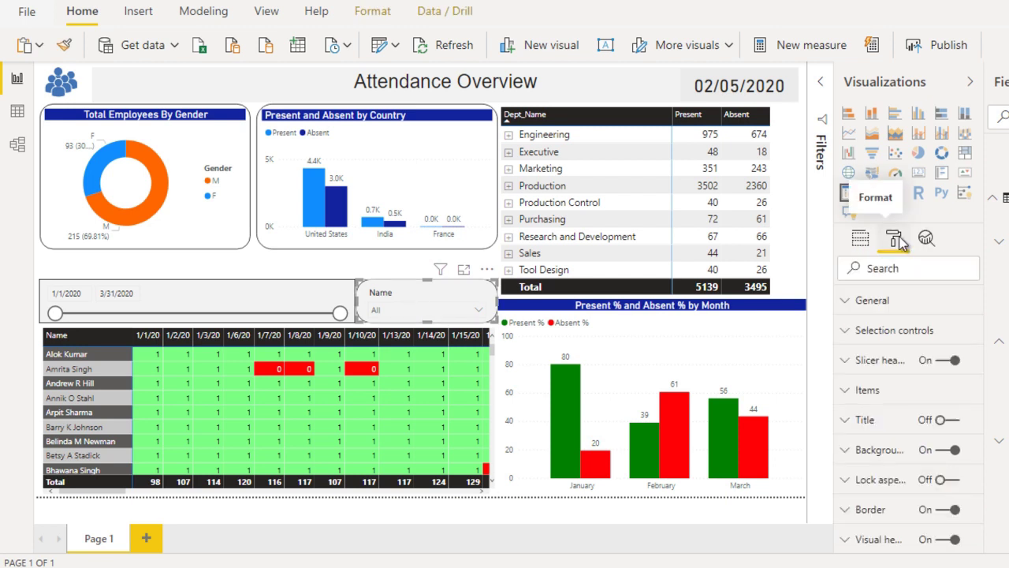
pyautogui.click(944, 362)
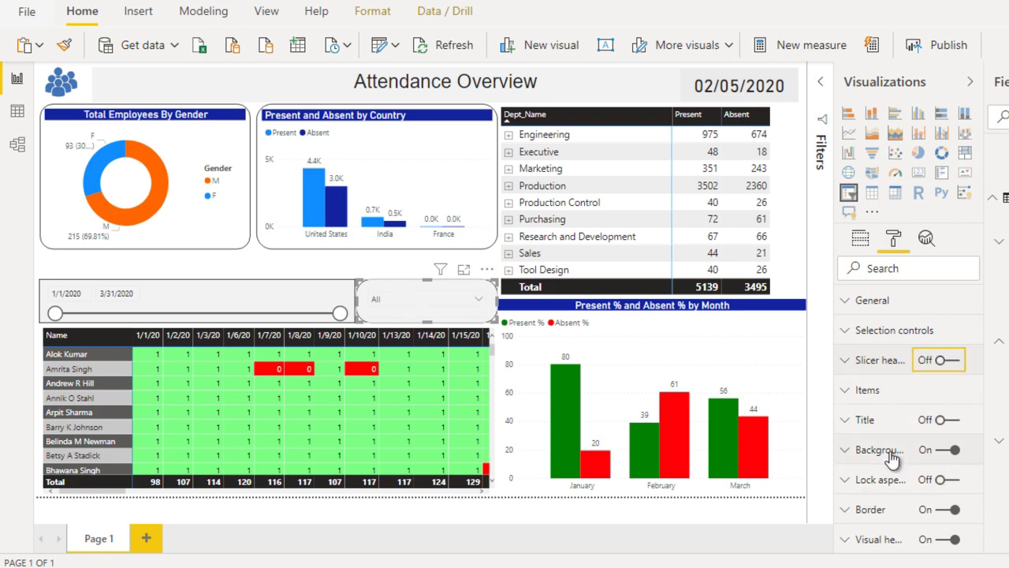
pyautogui.click(946, 419)
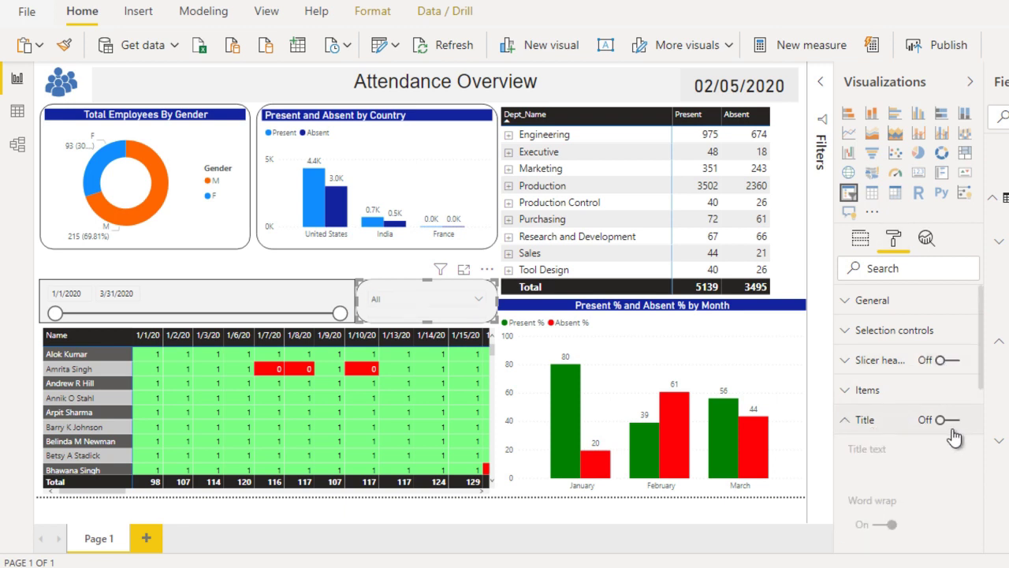
pyautogui.click(913, 468)
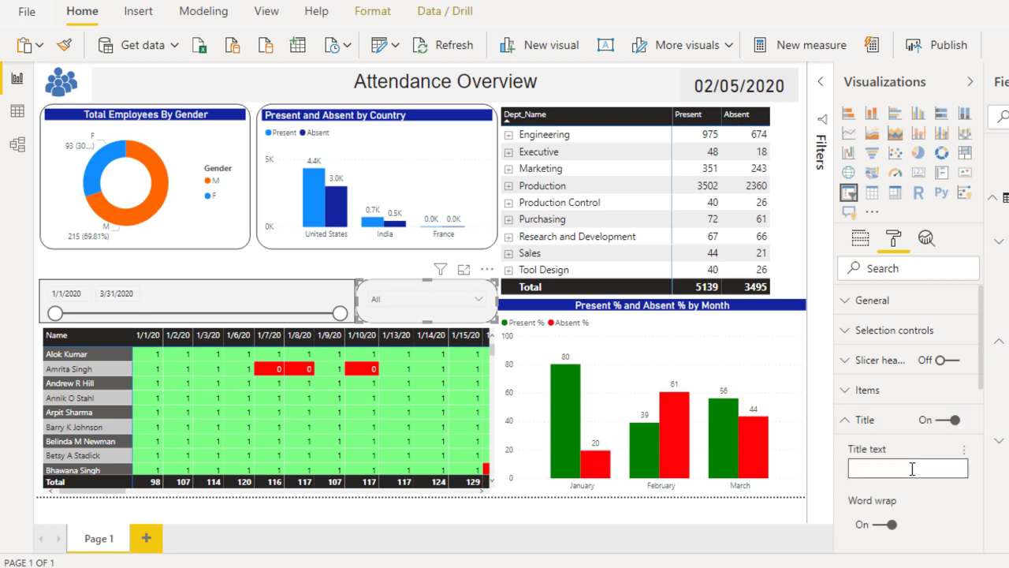
pyautogui.write('Employee Name')
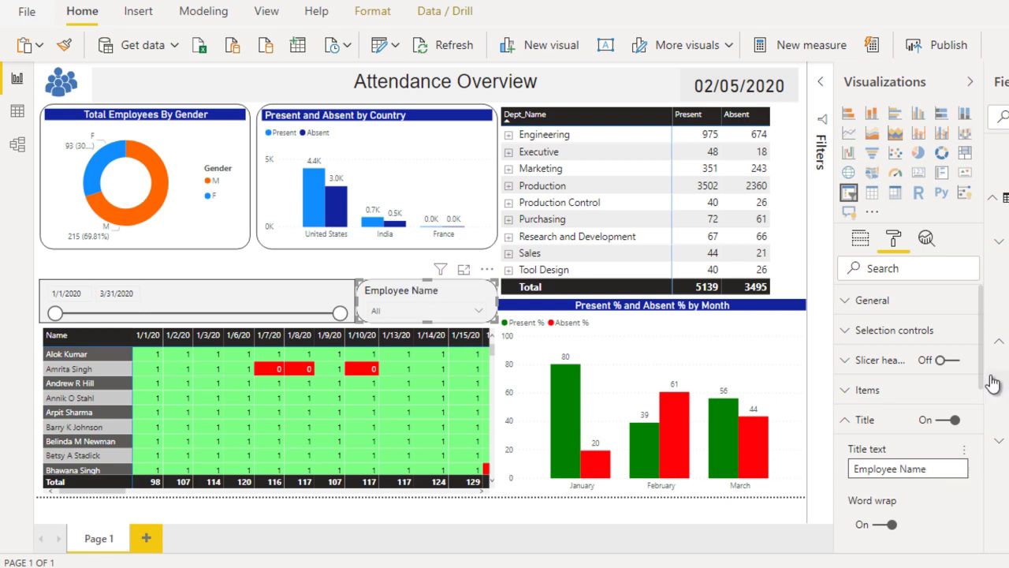
pyautogui.moveTo(987, 385); pyautogui.dragTo(990, 463)
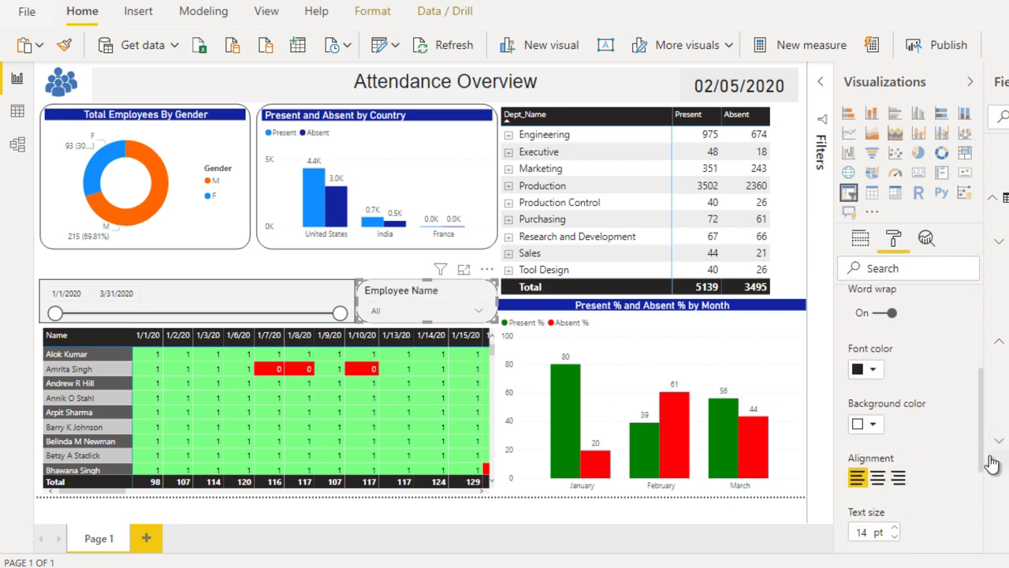
pyautogui.click(875, 425)
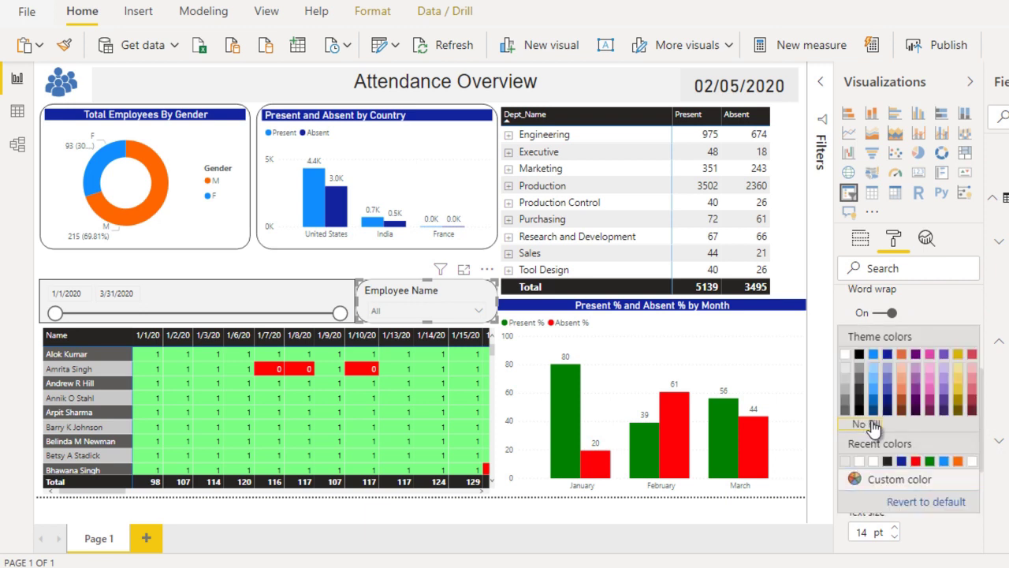
pyautogui.click(941, 313)
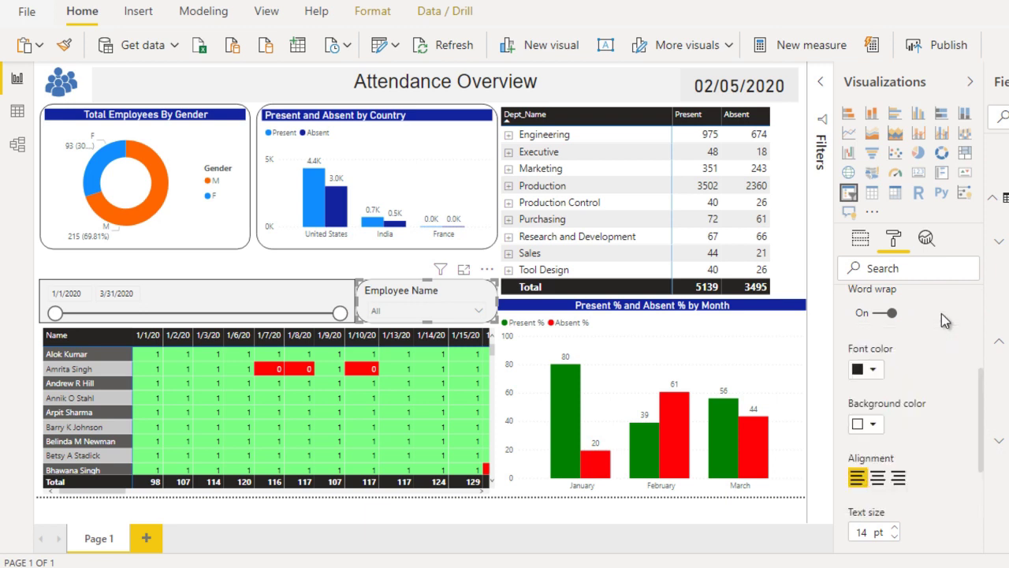
# - Format the Employee Name slicer's title with a white font and a black background
pyautogui.click(874, 371)
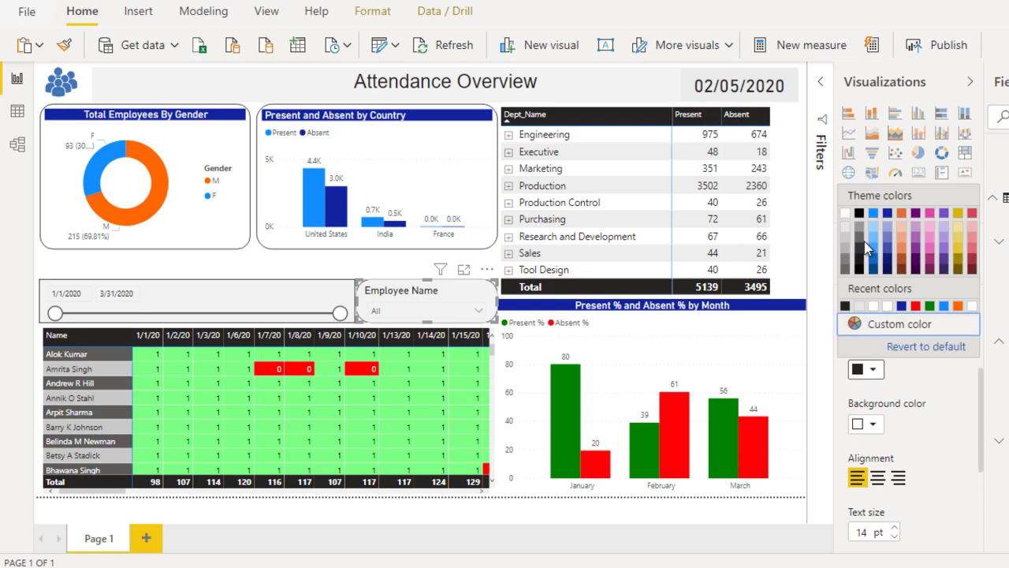
pyautogui.click(844, 213)
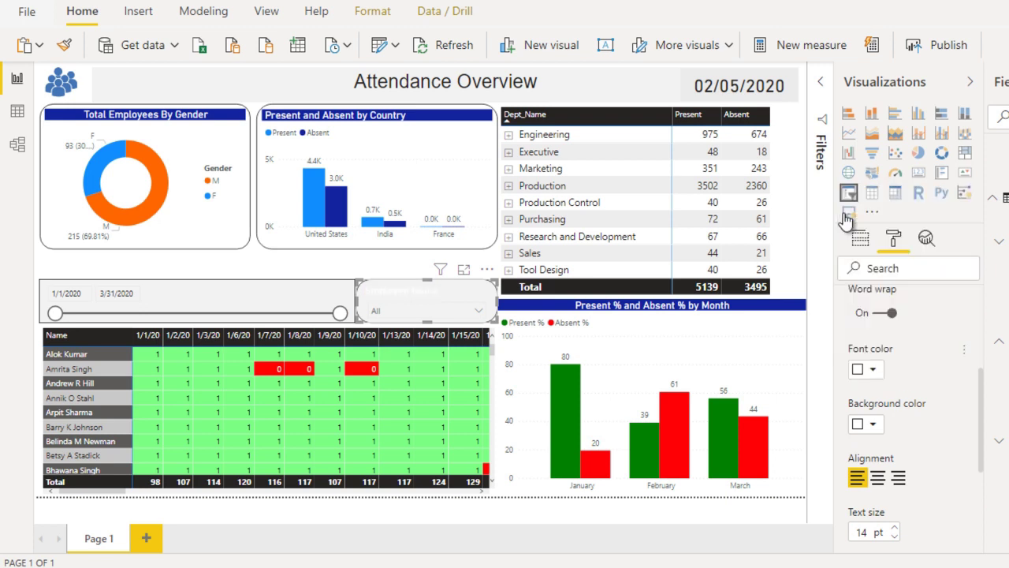
pyautogui.click(872, 425)
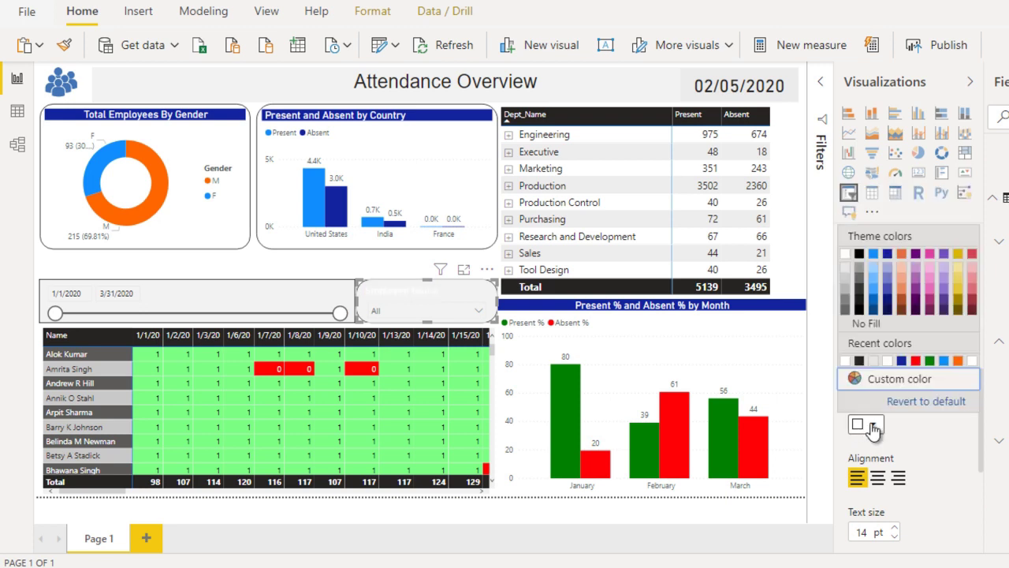
pyautogui.click(860, 360)
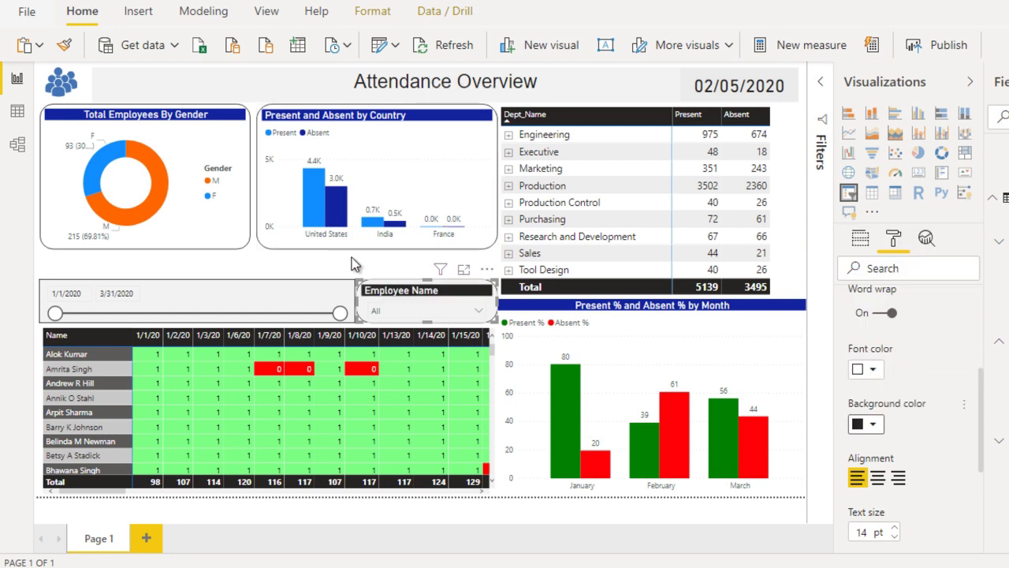
# - Give the date slicer's date inputs a light blue background and a white font color
pyautogui.click(254, 301)
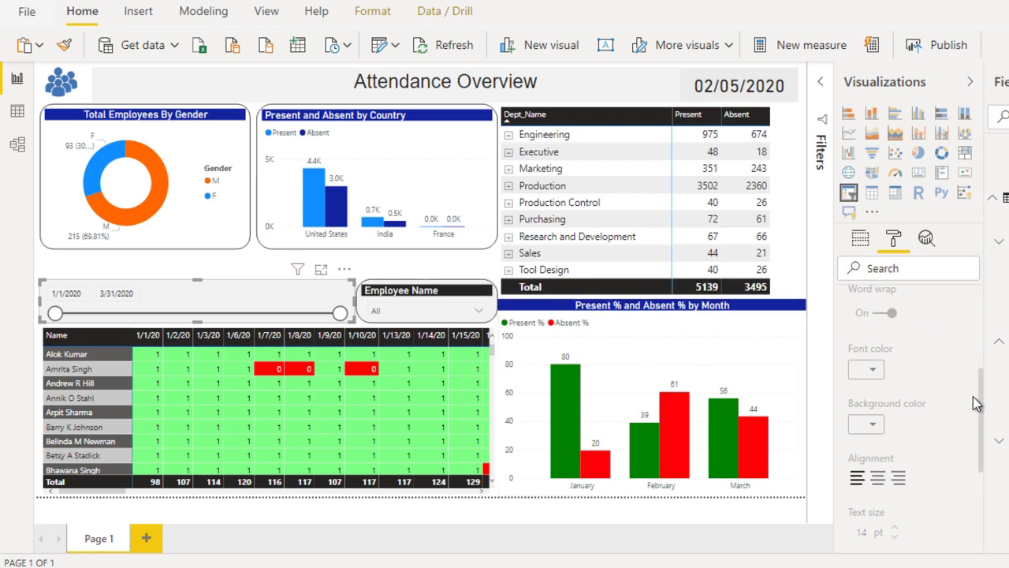
pyautogui.moveTo(986, 411); pyautogui.dragTo(986, 327)
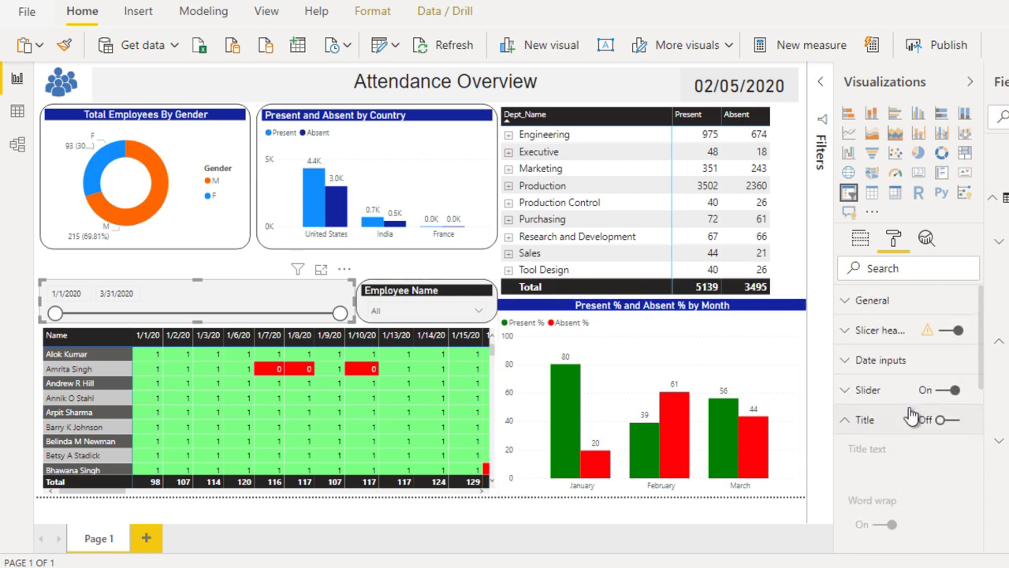
pyautogui.click(864, 423)
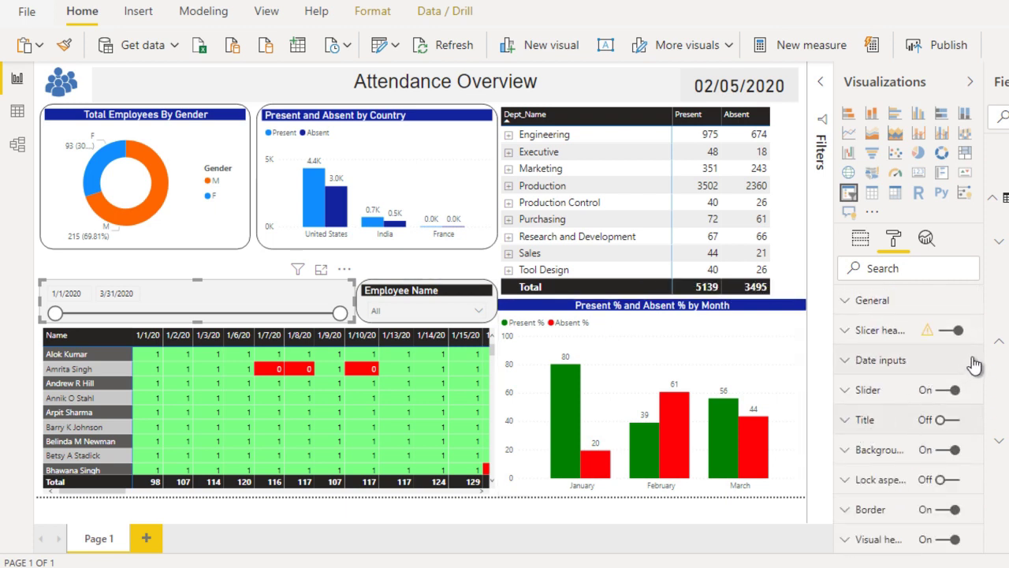
pyautogui.click(883, 362)
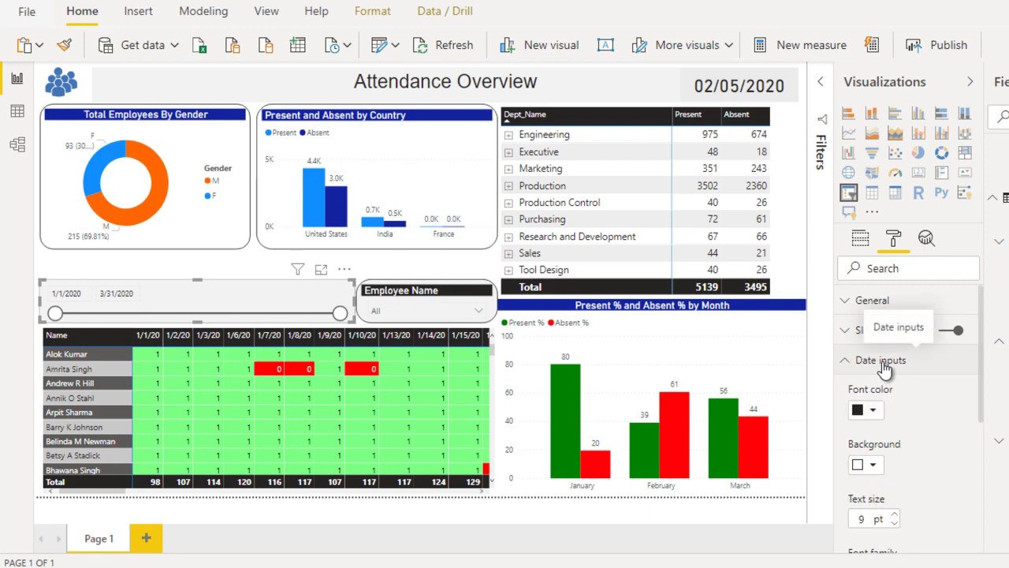
pyautogui.click(880, 415)
pyautogui.click(927, 437)
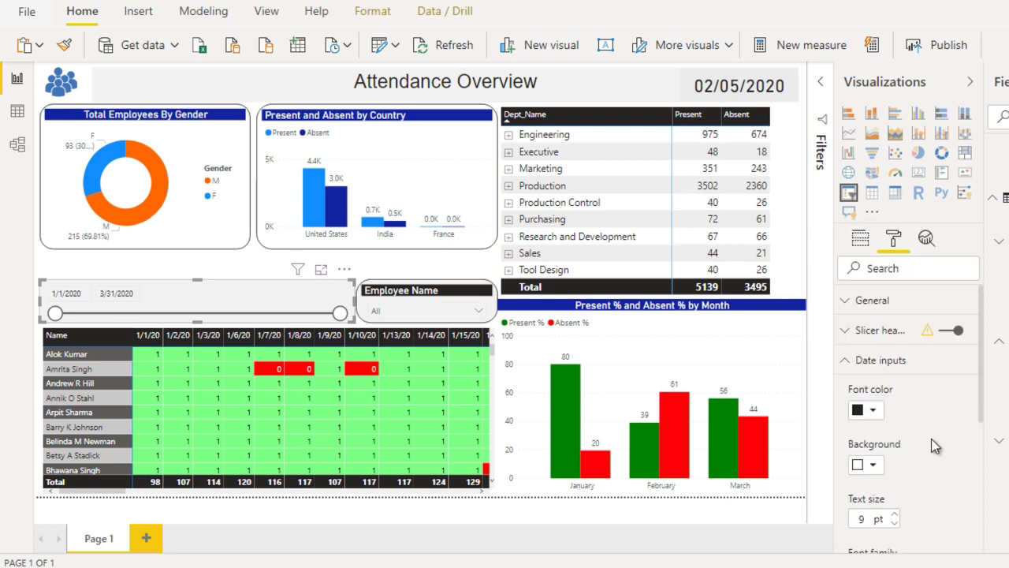
pyautogui.click(875, 467)
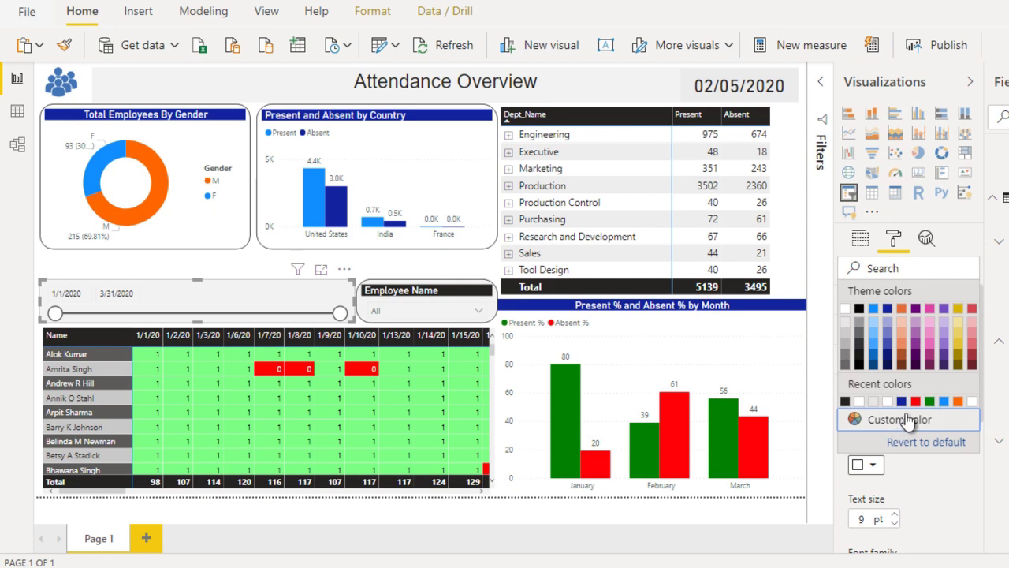
pyautogui.click(944, 401)
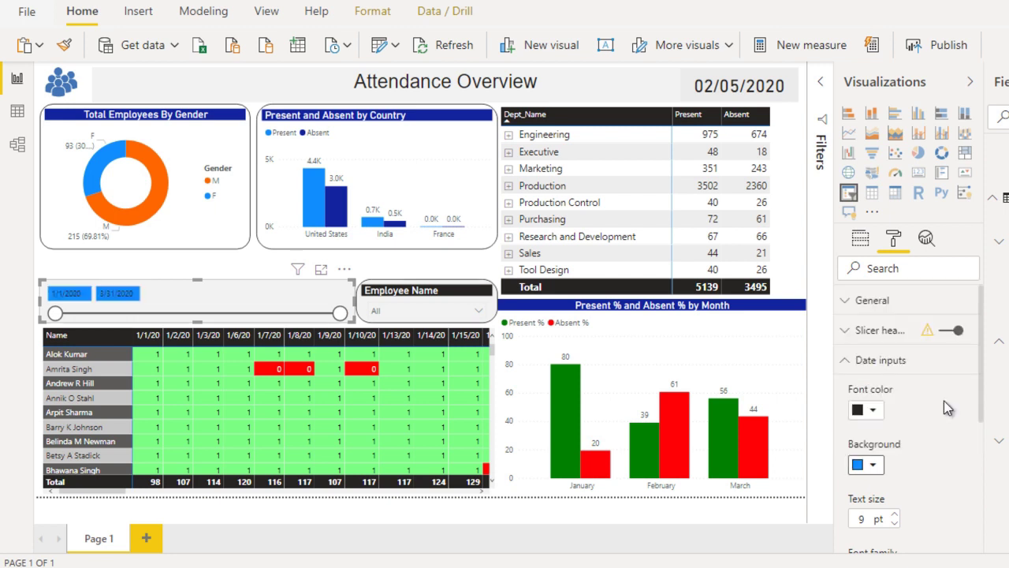
pyautogui.click(867, 412)
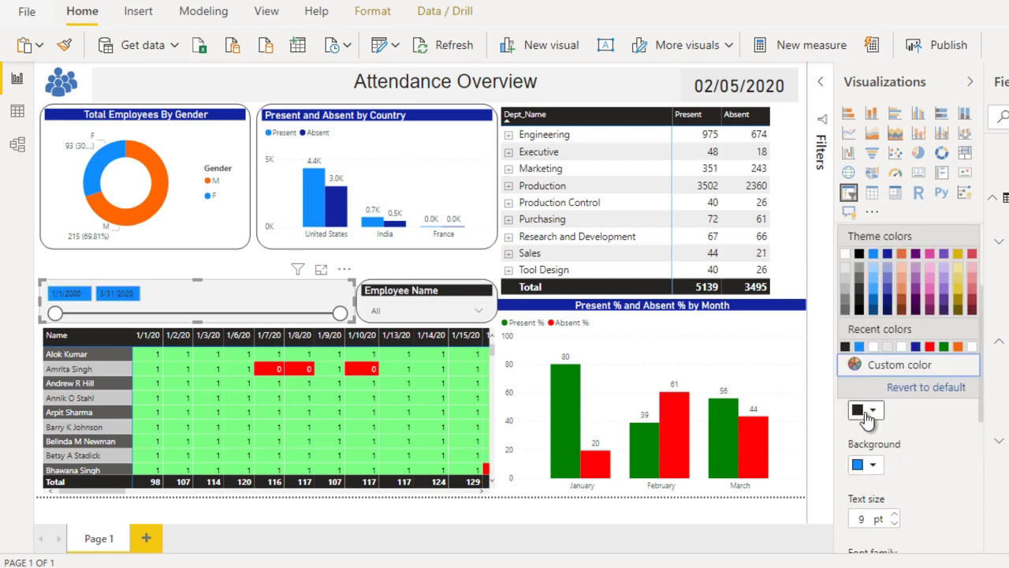
pyautogui.click(874, 348)
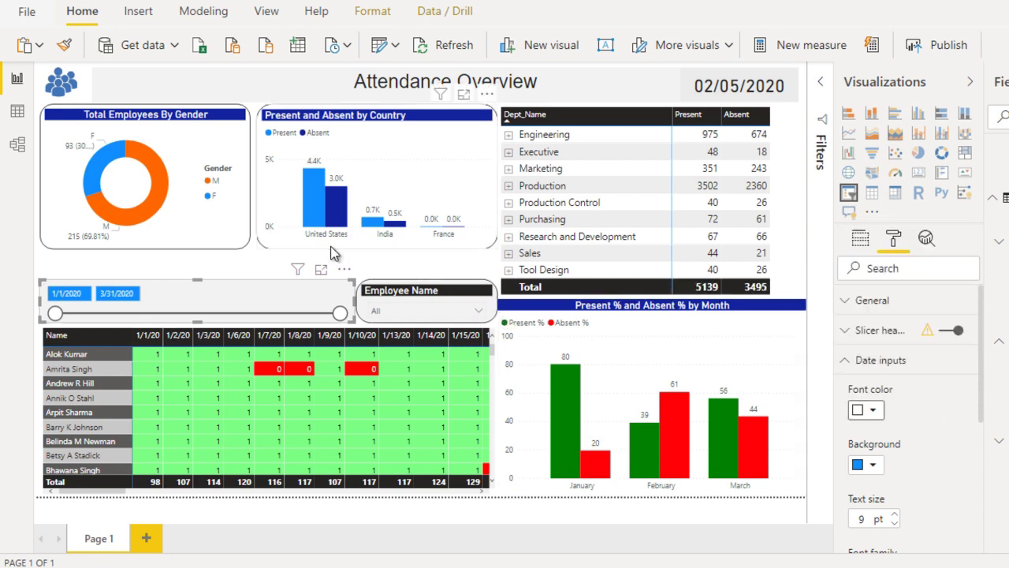
pyautogui.click(248, 255)
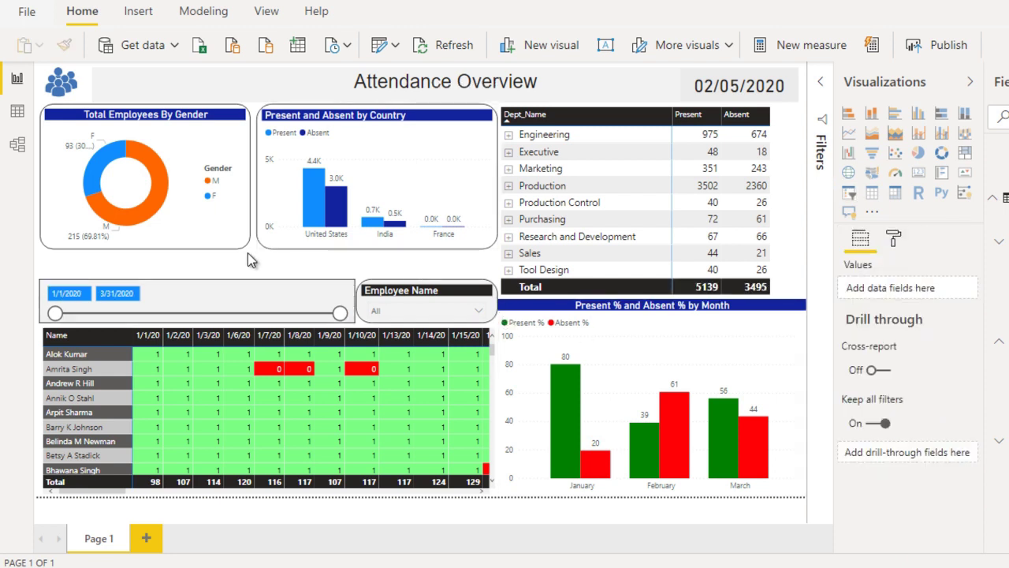
# - Extend the gender donut chart and the Present and Absent by Country chart down to the top edge of the slicers
pyautogui.click(189, 243)
pyautogui.moveTo(144, 248); pyautogui.dragTo(140, 279)
pyautogui.click(341, 251)
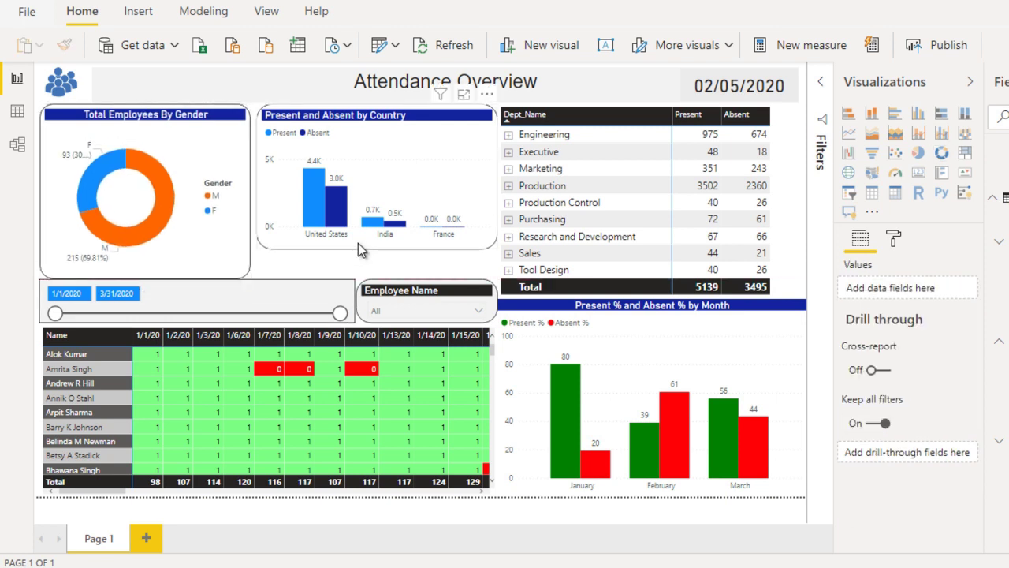
pyautogui.click(359, 241)
pyautogui.moveTo(378, 248); pyautogui.dragTo(381, 282)
pyautogui.click(380, 286)
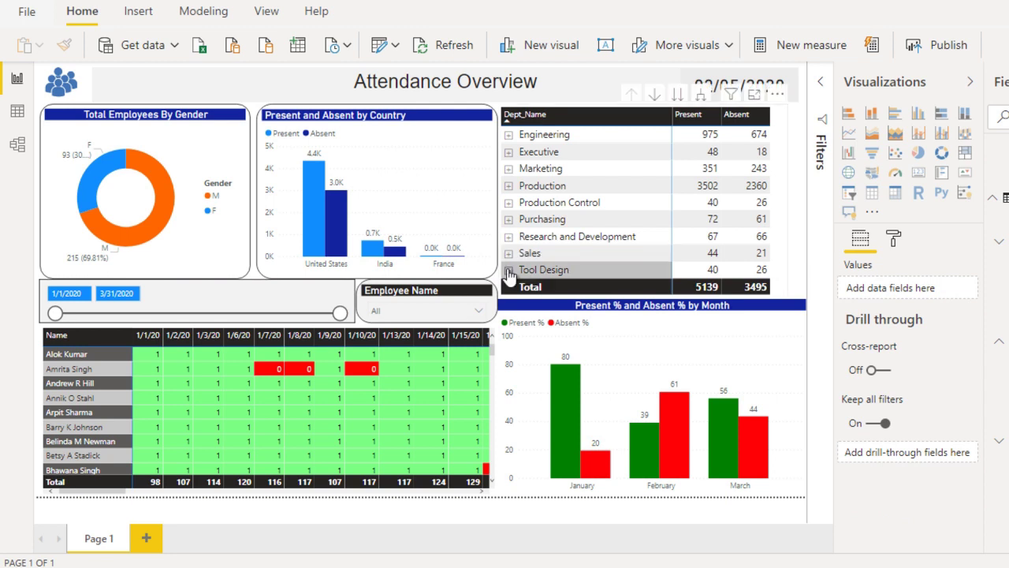
# - Test the date slicer with an end date of 2/3/2020 and restore the end date to 3/31/2020
pyautogui.moveTo(339, 315); pyautogui.dragTo(162, 315)
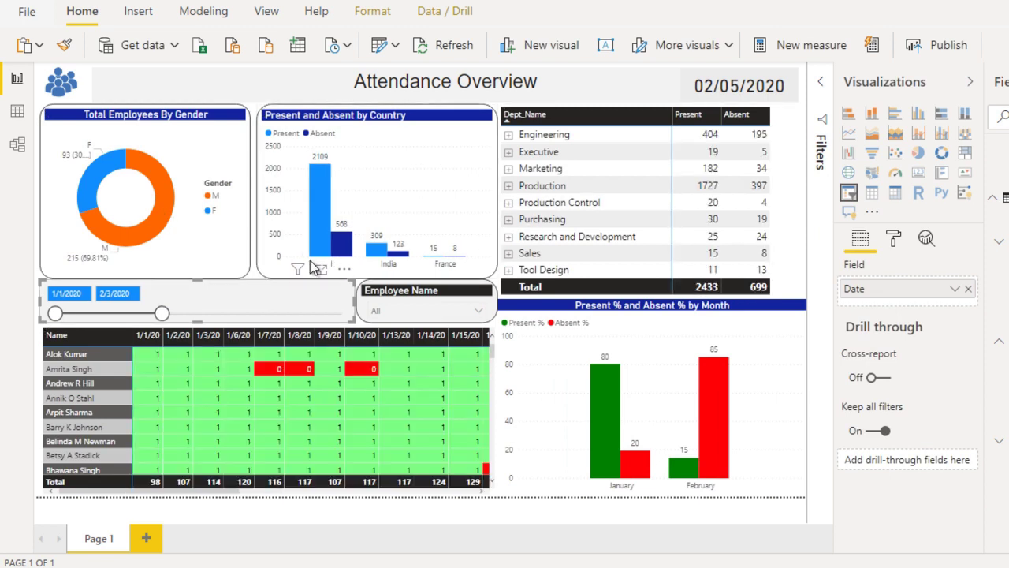
pyautogui.moveTo(163, 315); pyautogui.dragTo(349, 317)
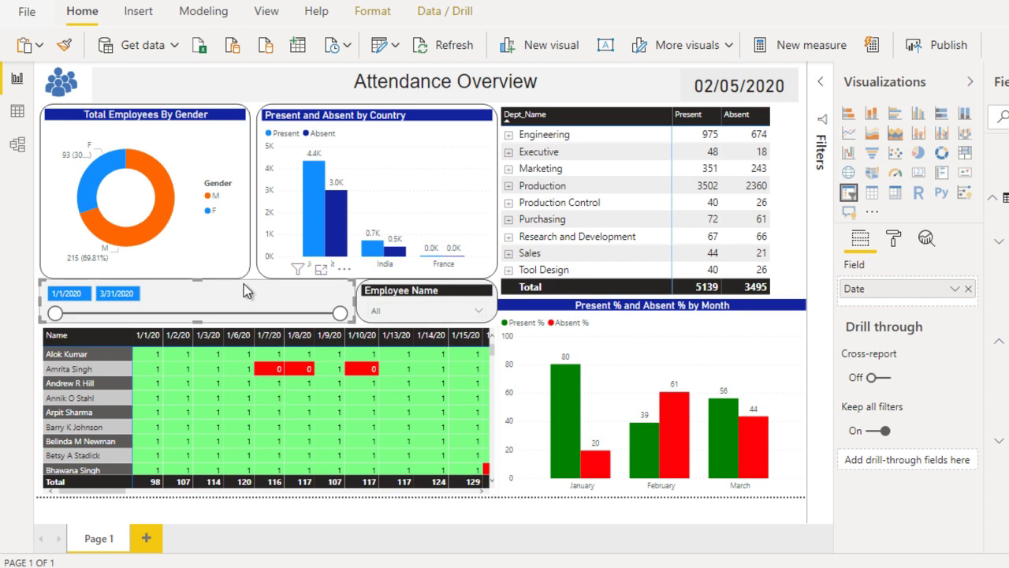
# - Edit interactions so the date slicer does not filter the gender donut, country chart, department matrix, or monthly percentage chart
pyautogui.click(384, 20)
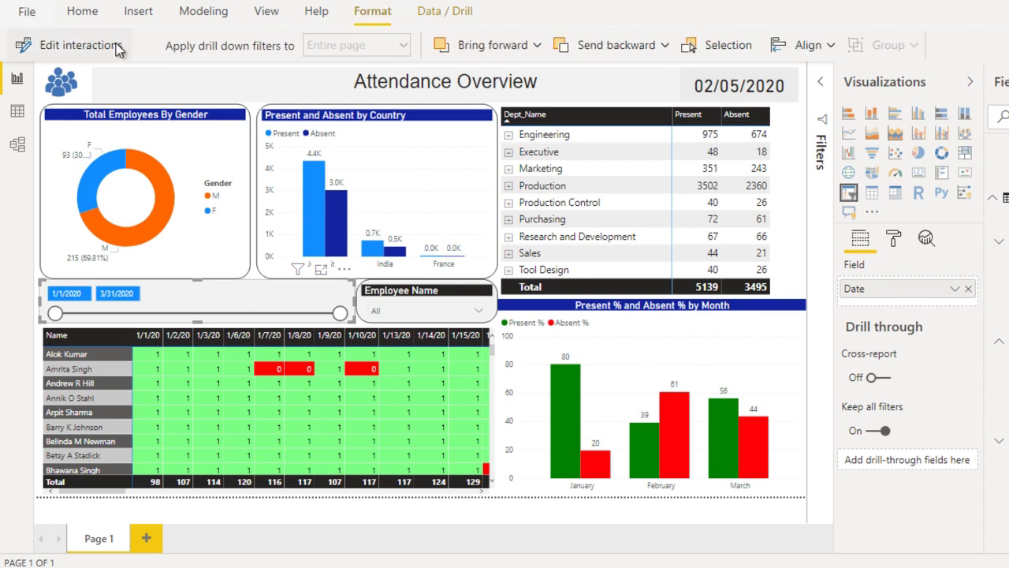
pyautogui.click(86, 49)
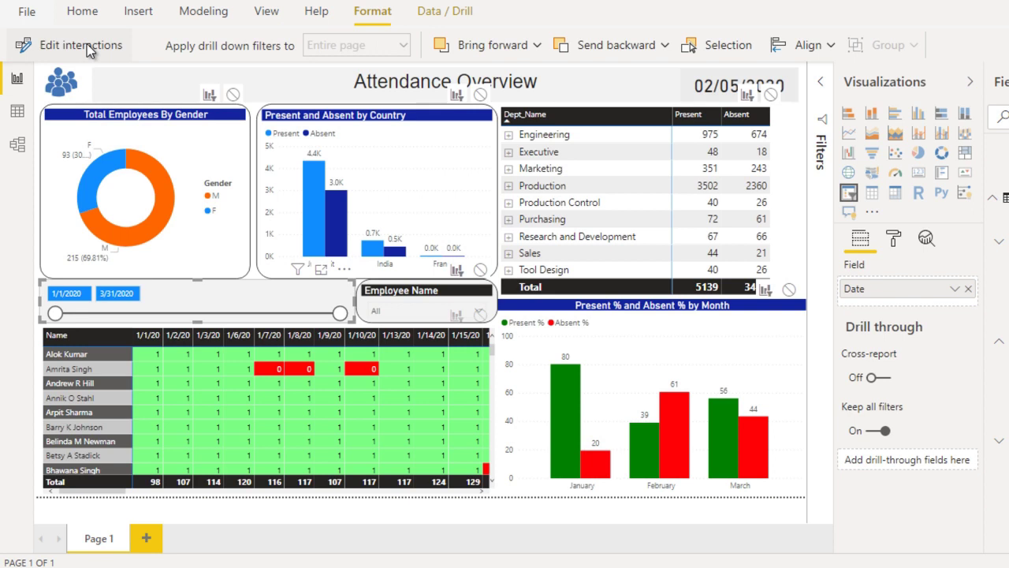
pyautogui.click(233, 96)
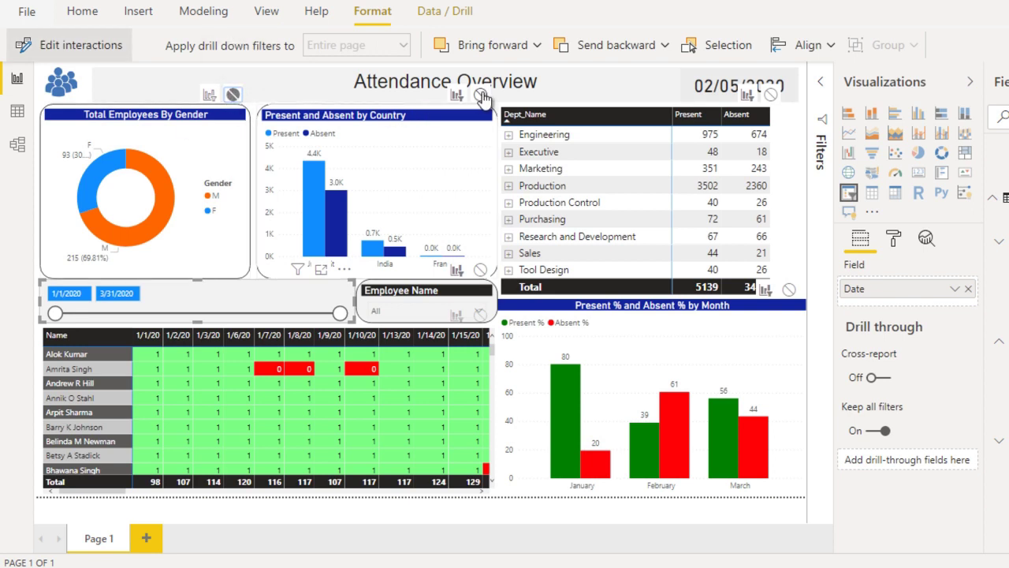
pyautogui.click(481, 95)
pyautogui.click(769, 95)
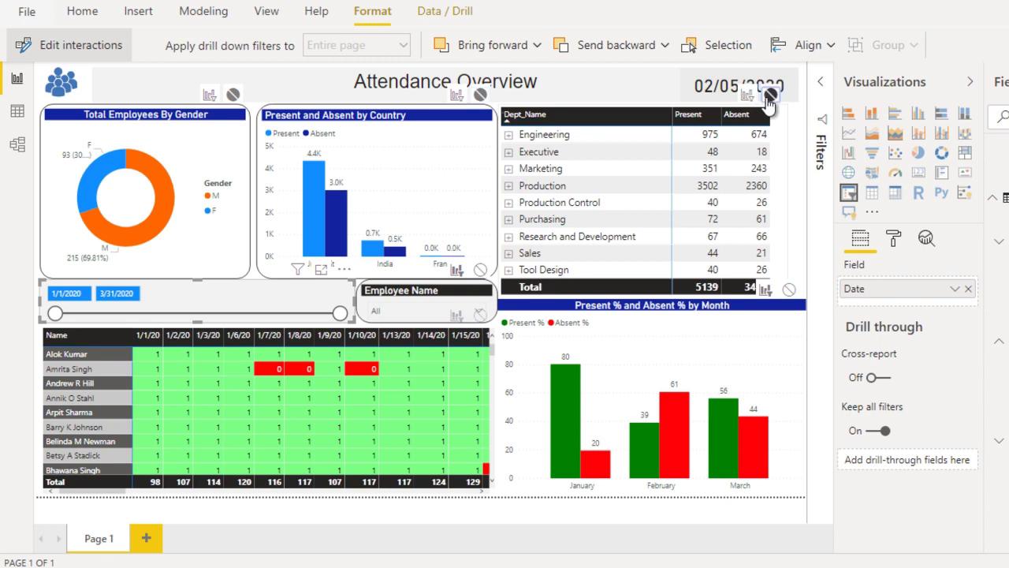
pyautogui.click(788, 289)
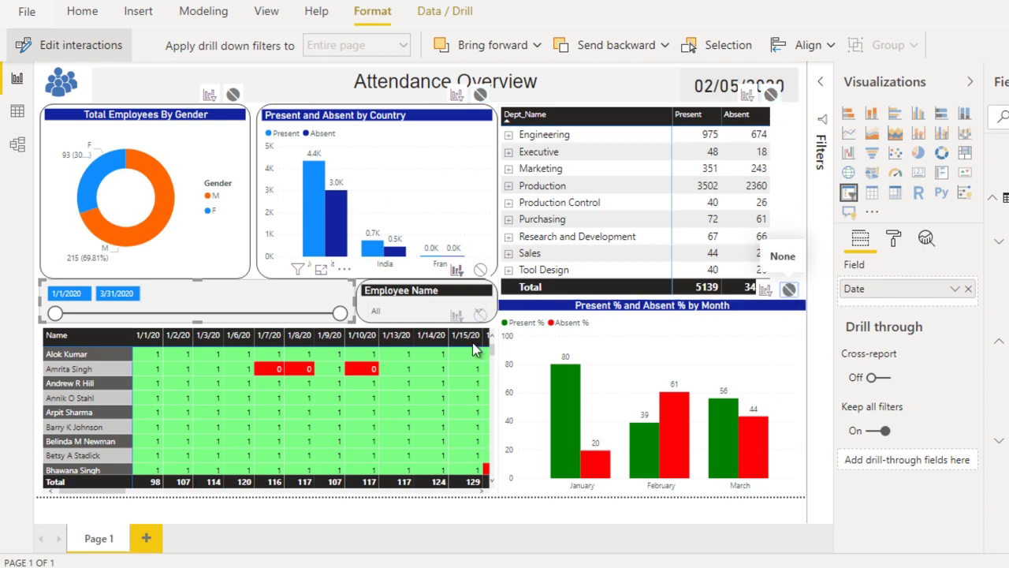
# - Set the Employee Name slicer's interaction to None for the gender donut, country chart, department matrix and monthly chart, and finish editing interactions
pyautogui.click(398, 294)
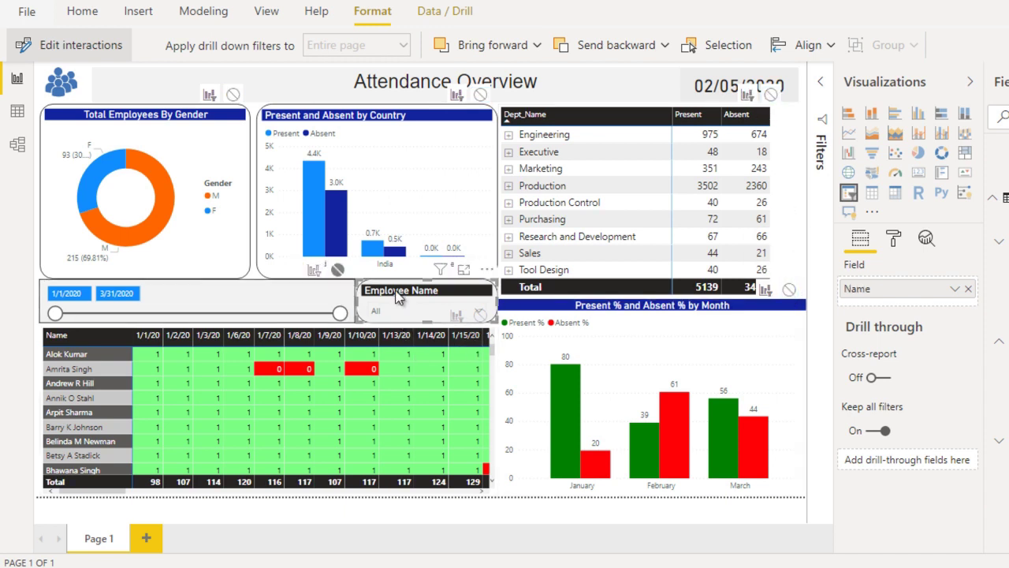
pyautogui.click(233, 94)
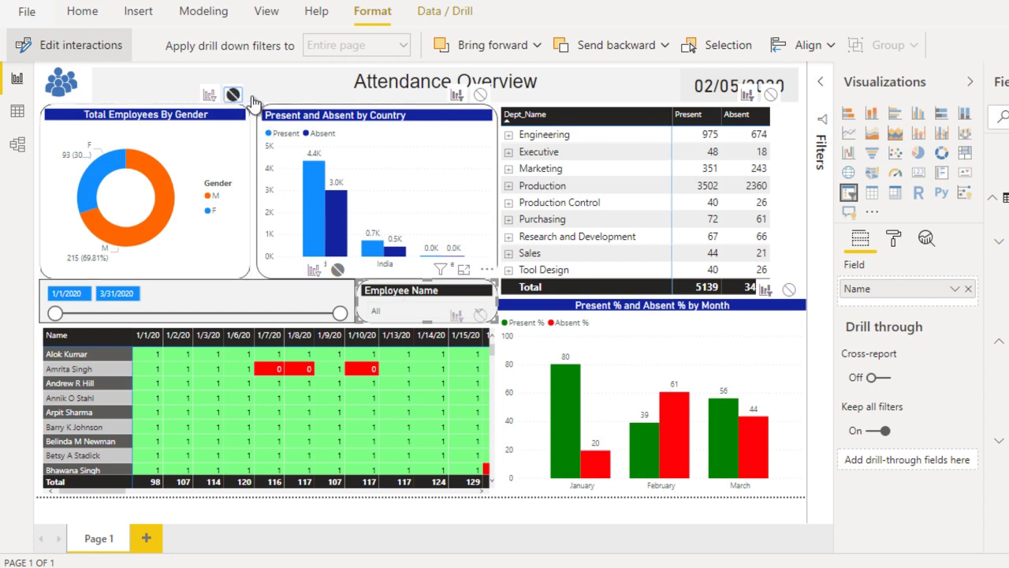
pyautogui.click(480, 95)
pyautogui.click(769, 95)
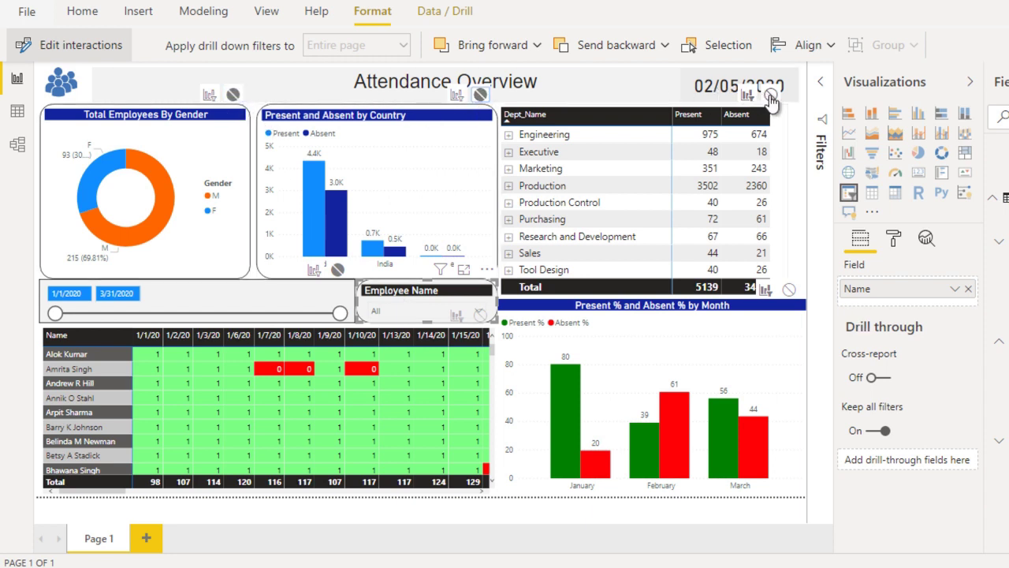
pyautogui.click(788, 290)
pyautogui.click(66, 53)
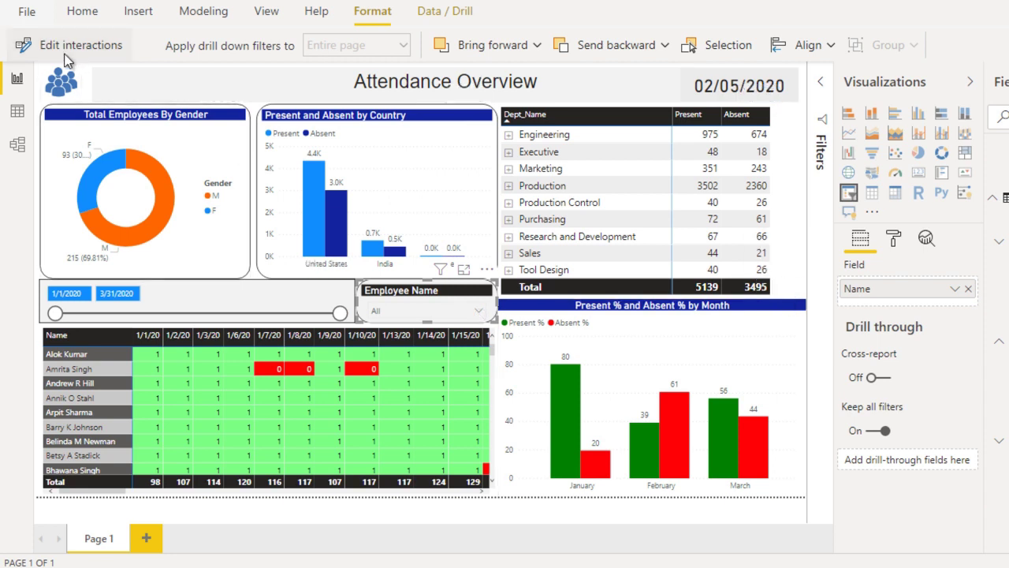
# - Check the daily attendance matrix with date slicer end dates of 1/25/2020 and 1/10/2020, and restore the range to 3/31/2020
pyautogui.moveTo(340, 313); pyautogui.dragTo(137, 309)
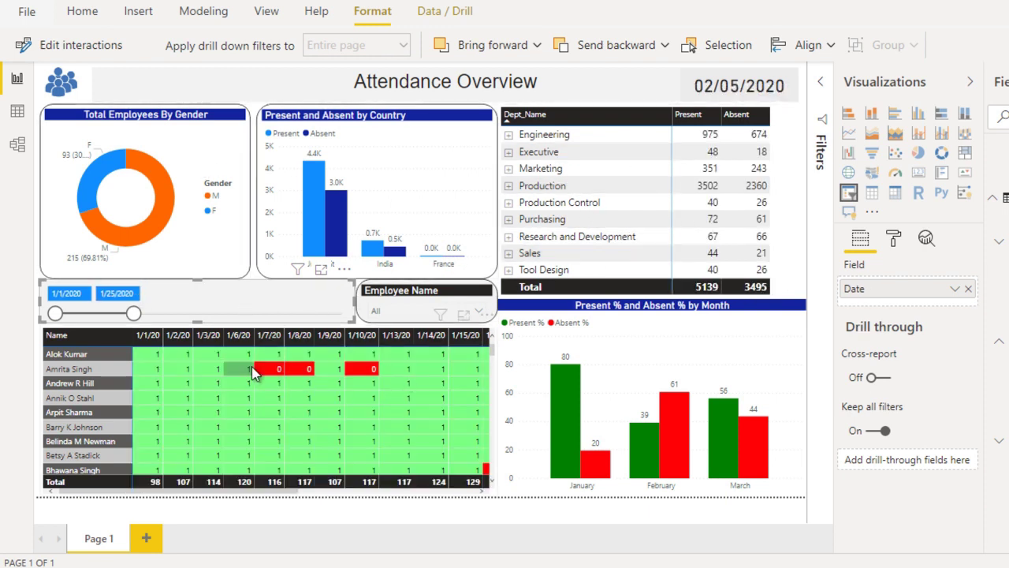
pyautogui.moveTo(136, 315); pyautogui.dragTo(85, 317)
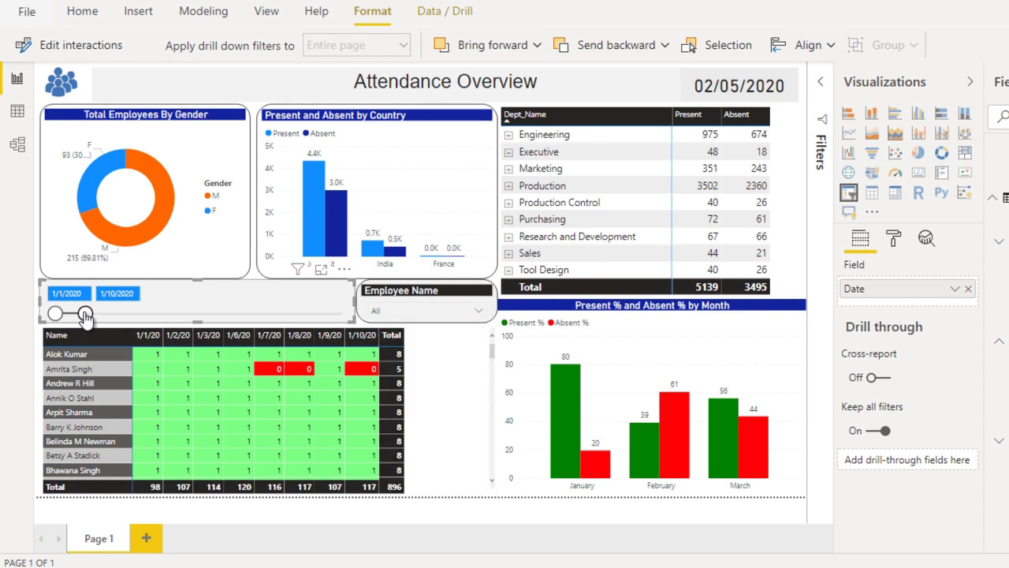
pyautogui.moveTo(86, 315); pyautogui.dragTo(362, 307)
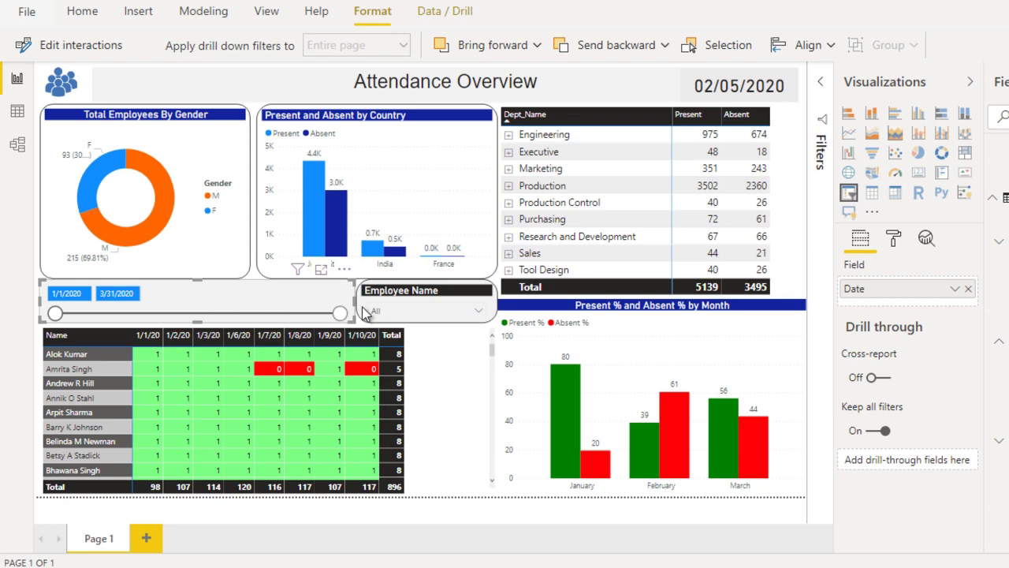
# - Test the Employee Name slicer by filtering to a single employee, reselect all employees, and close its list
pyautogui.click(445, 314)
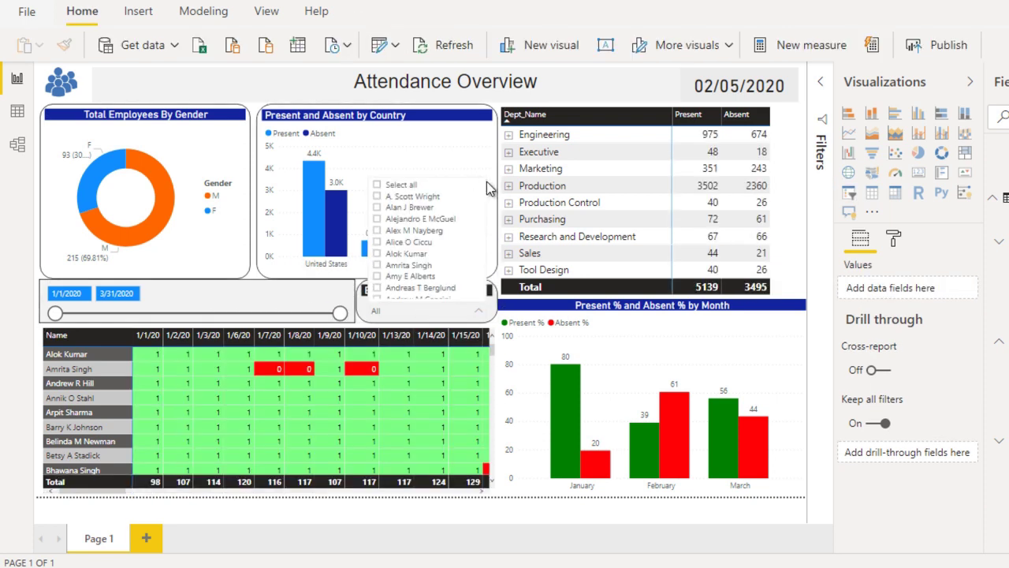
pyautogui.click(422, 267)
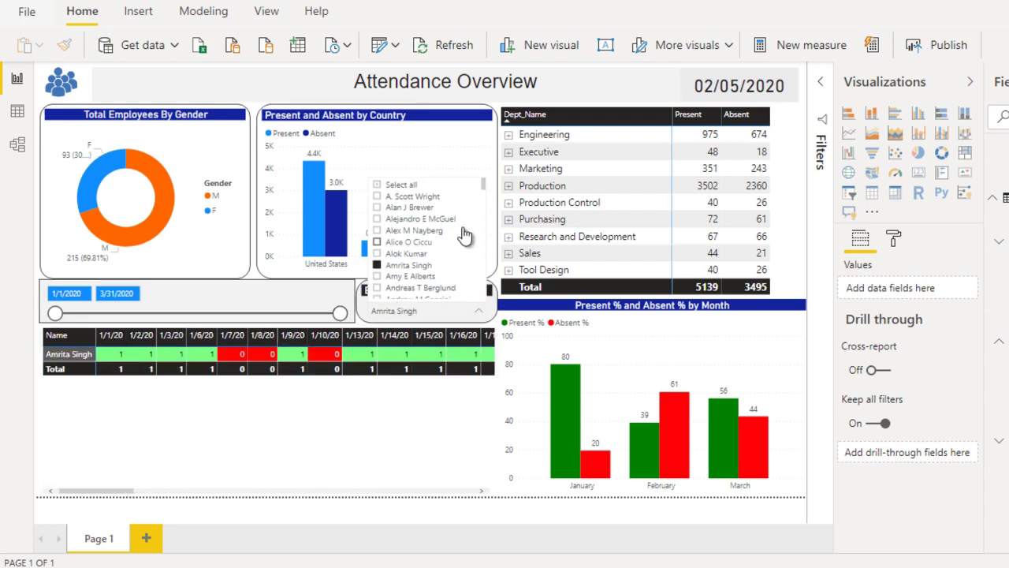
pyautogui.click(409, 186)
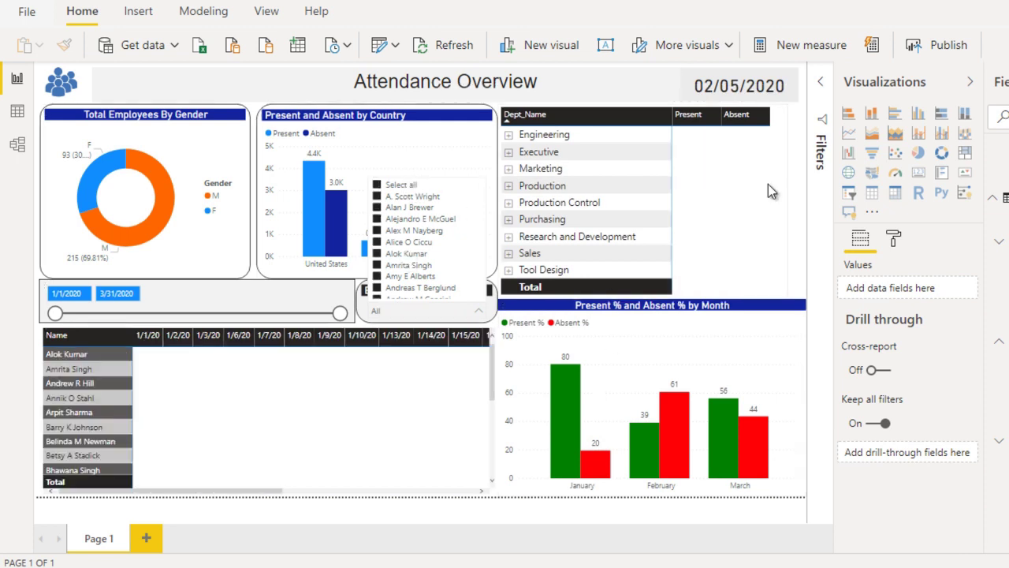
pyautogui.click(800, 179)
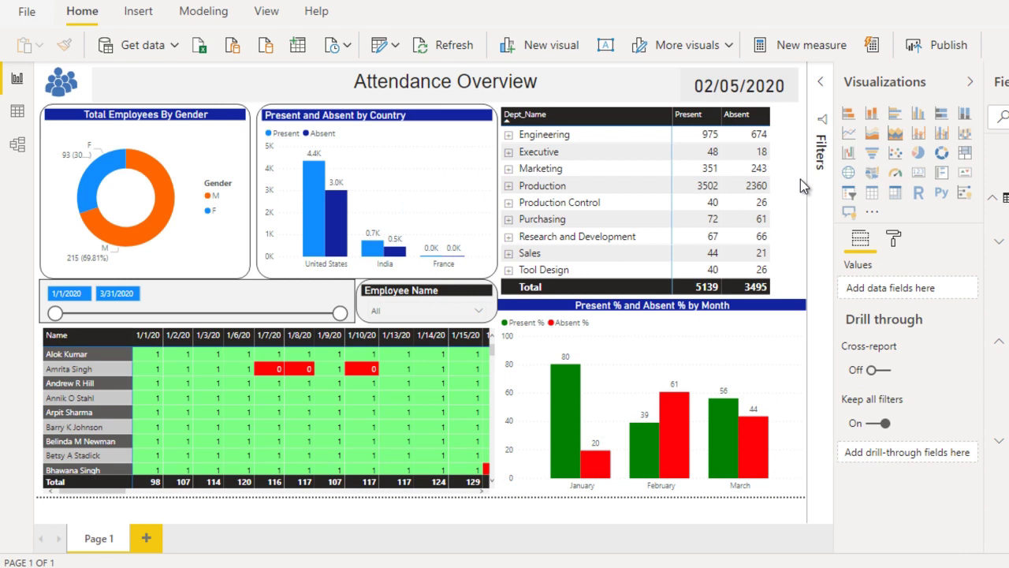